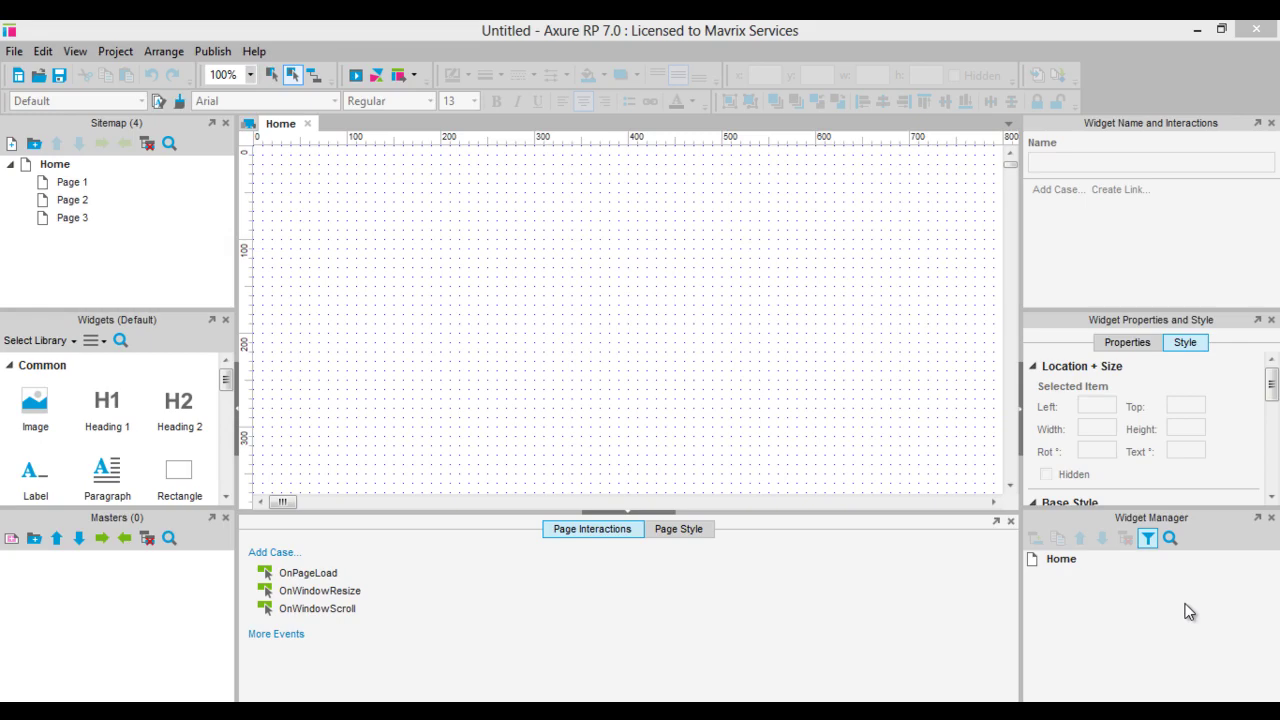
Step: Add a sibling page named Primary Page after Home and indent it so it sits beneath Home
{"action": "right_click", "coordinate": [99, 166]}
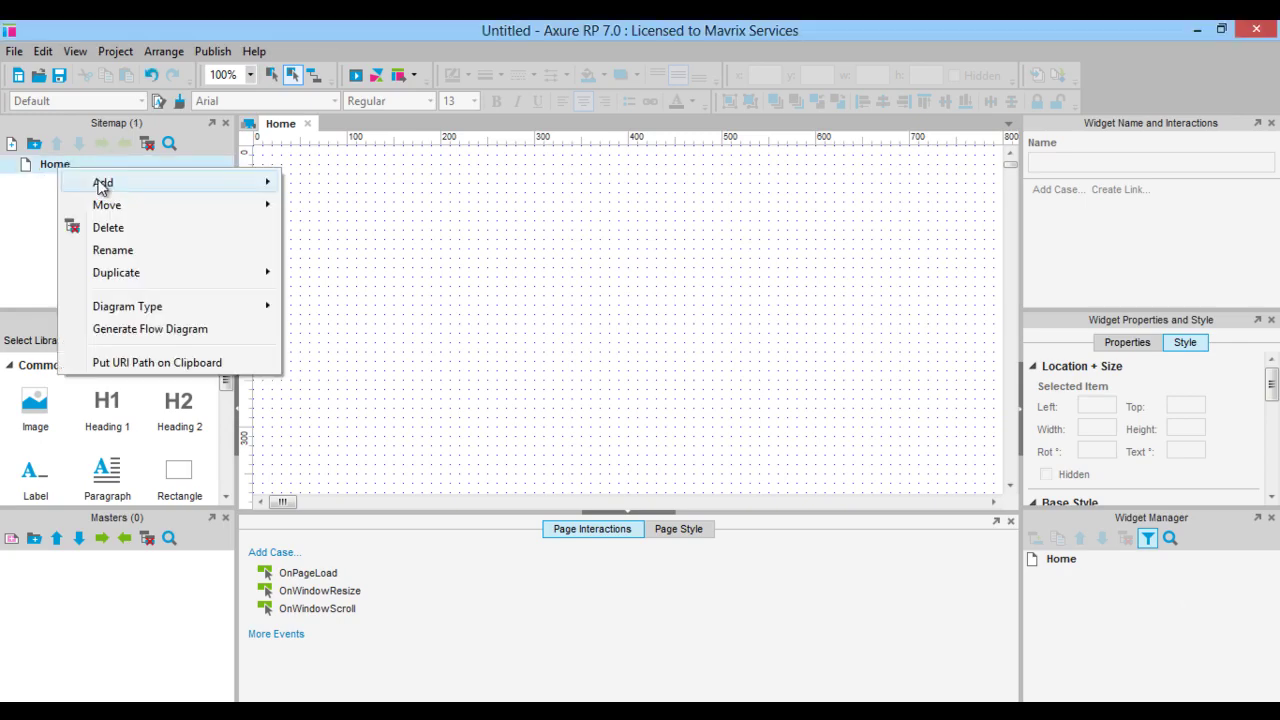
{"action": "mouse_move", "coordinate": [103, 182]}
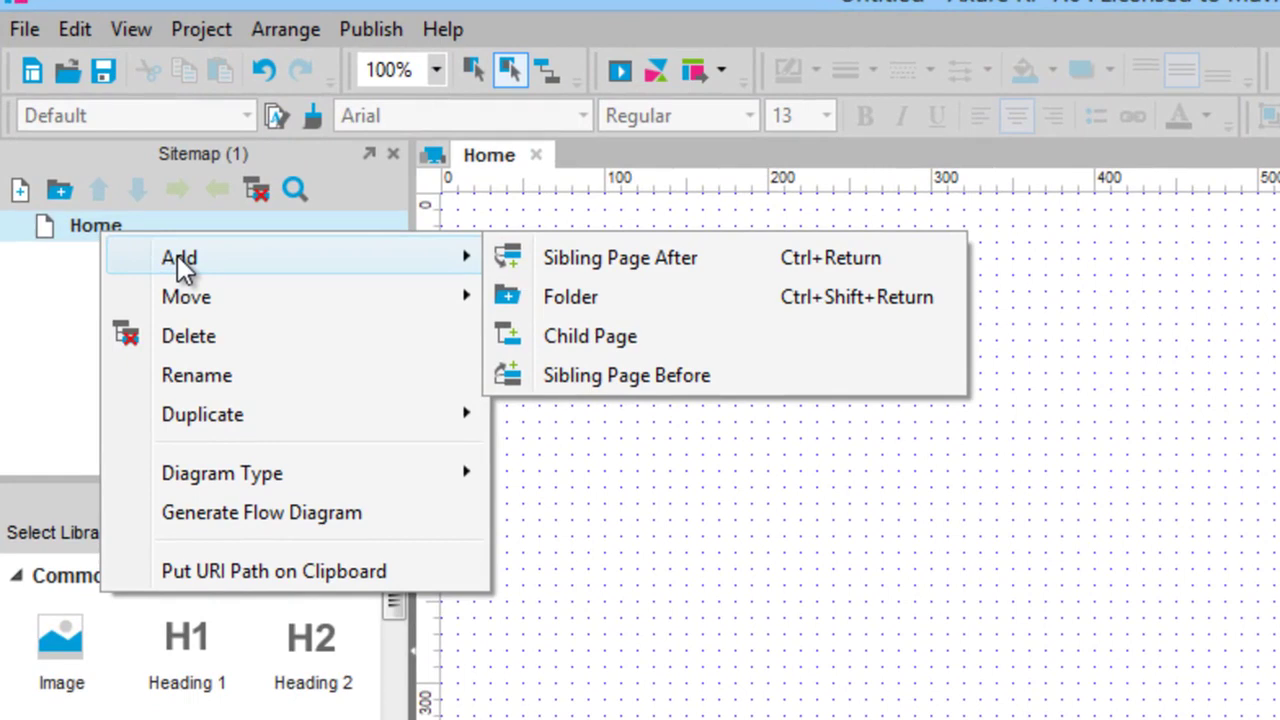
{"action": "left_click", "coordinate": [585, 257]}
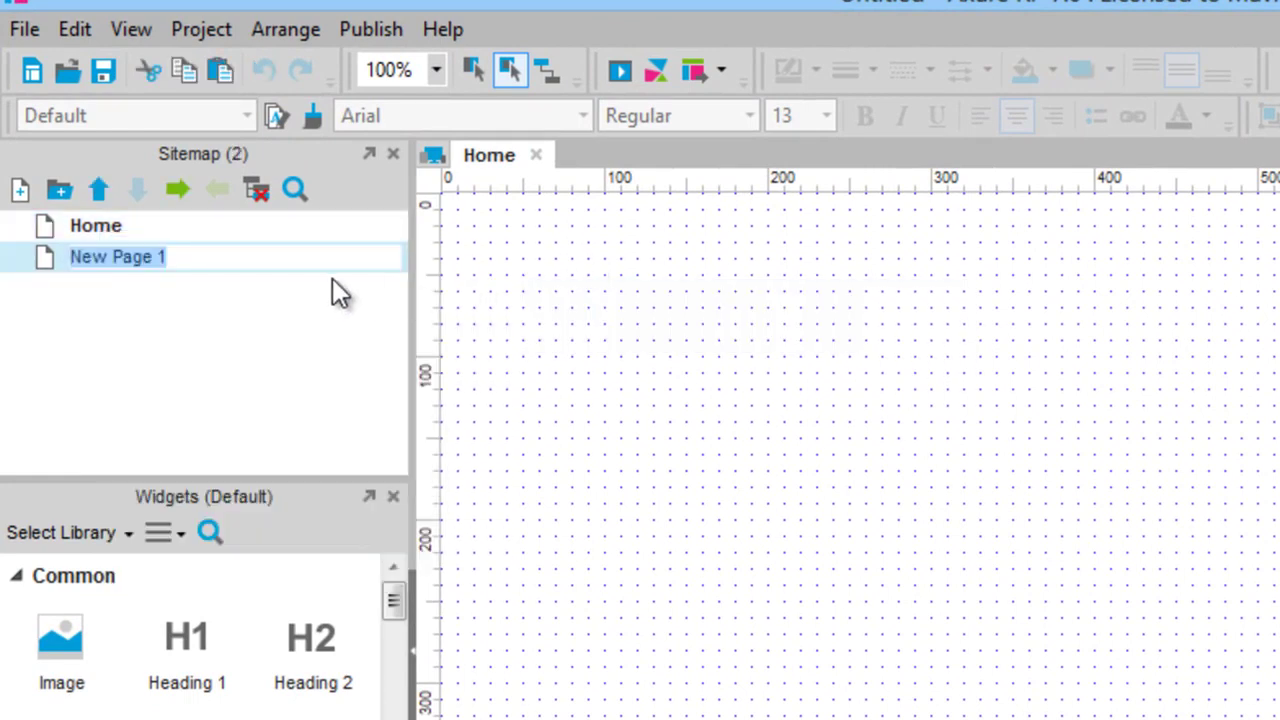
{"action": "type", "text": "Primar"}
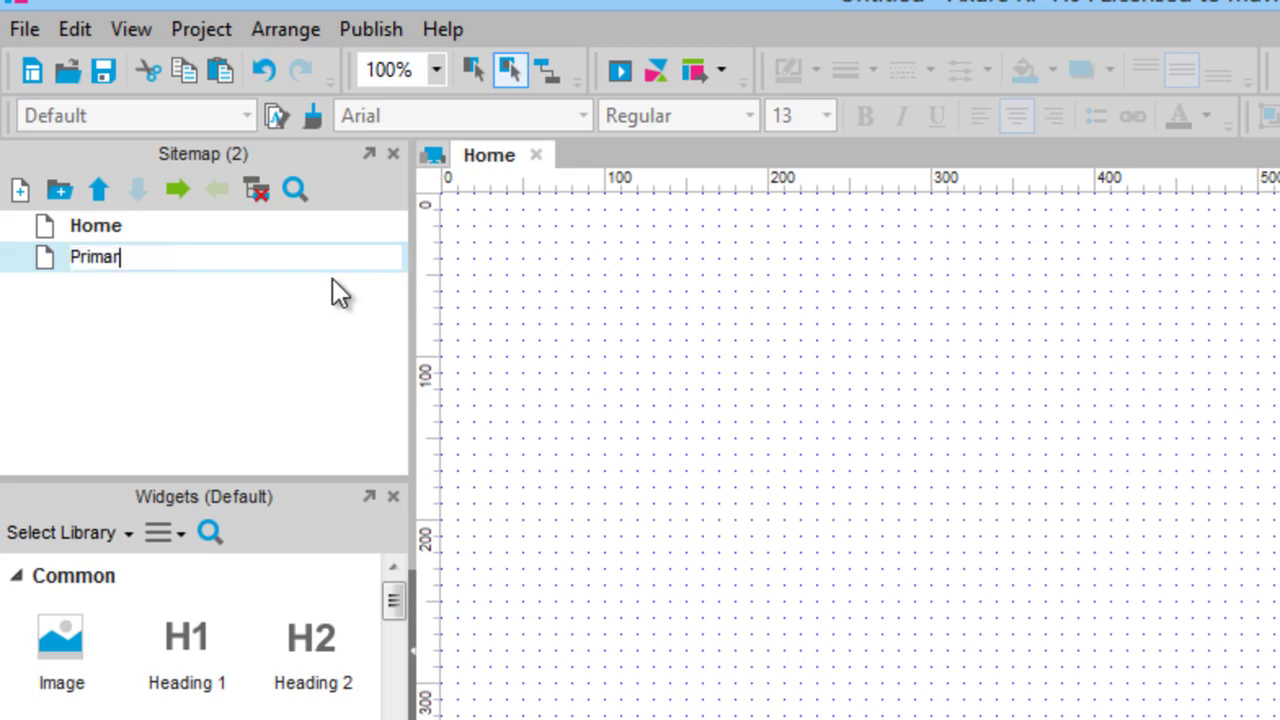
{"action": "type", "text": "y Page"}
{"action": "left_click", "coordinate": [145, 366]}
{"action": "left_click", "coordinate": [115, 265]}
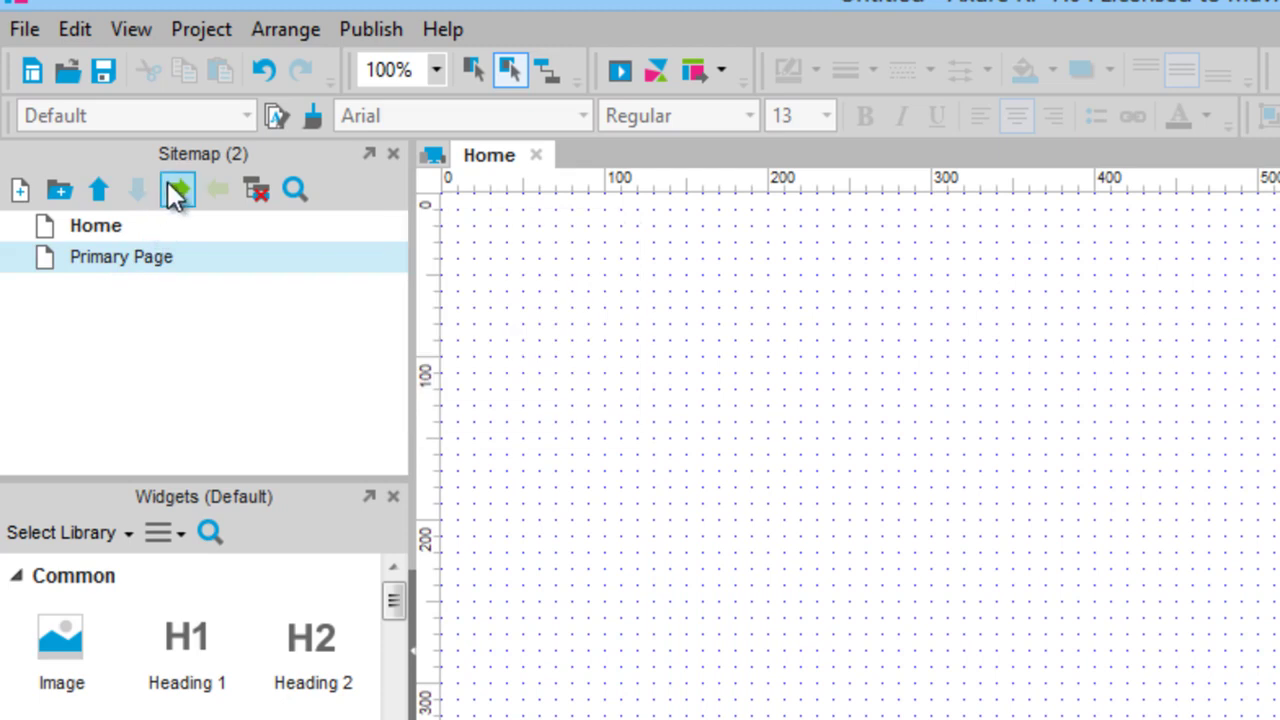
{"action": "left_click", "coordinate": [170, 189]}
Step: Add a child page named Secondary Page under Primary Page in the sitemap
{"action": "right_click", "coordinate": [140, 262]}
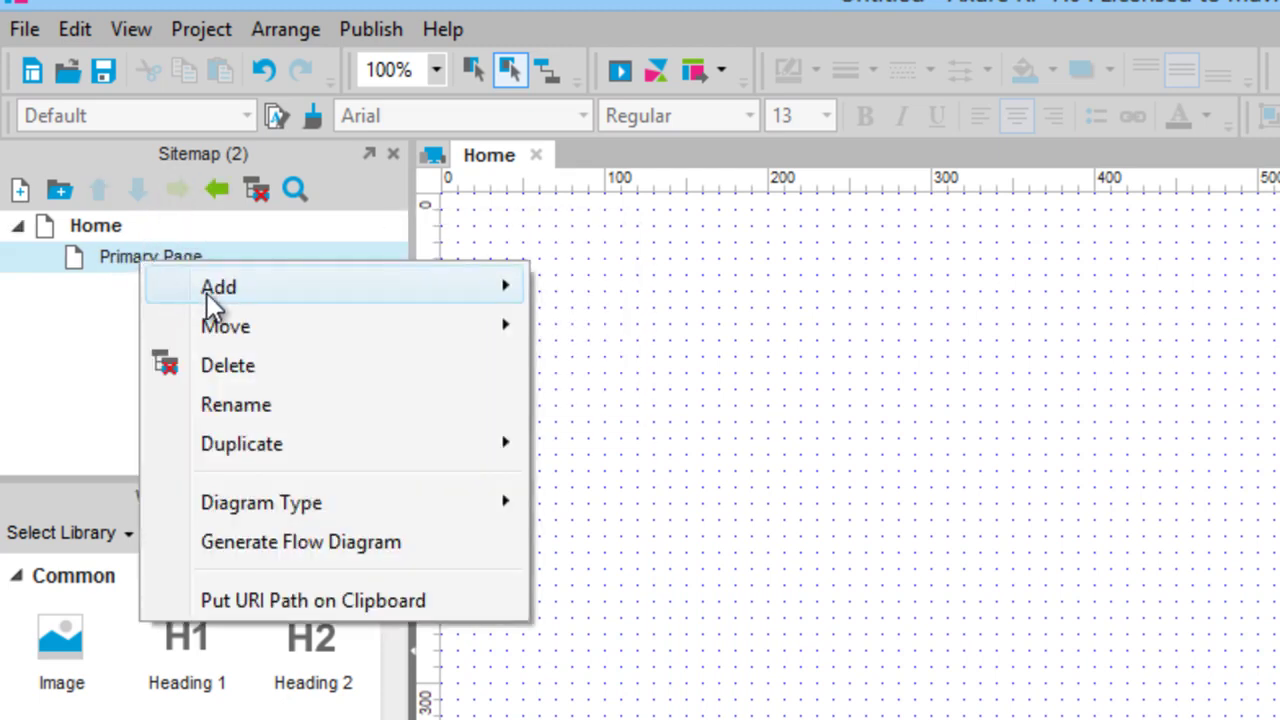
{"action": "mouse_move", "coordinate": [230, 295]}
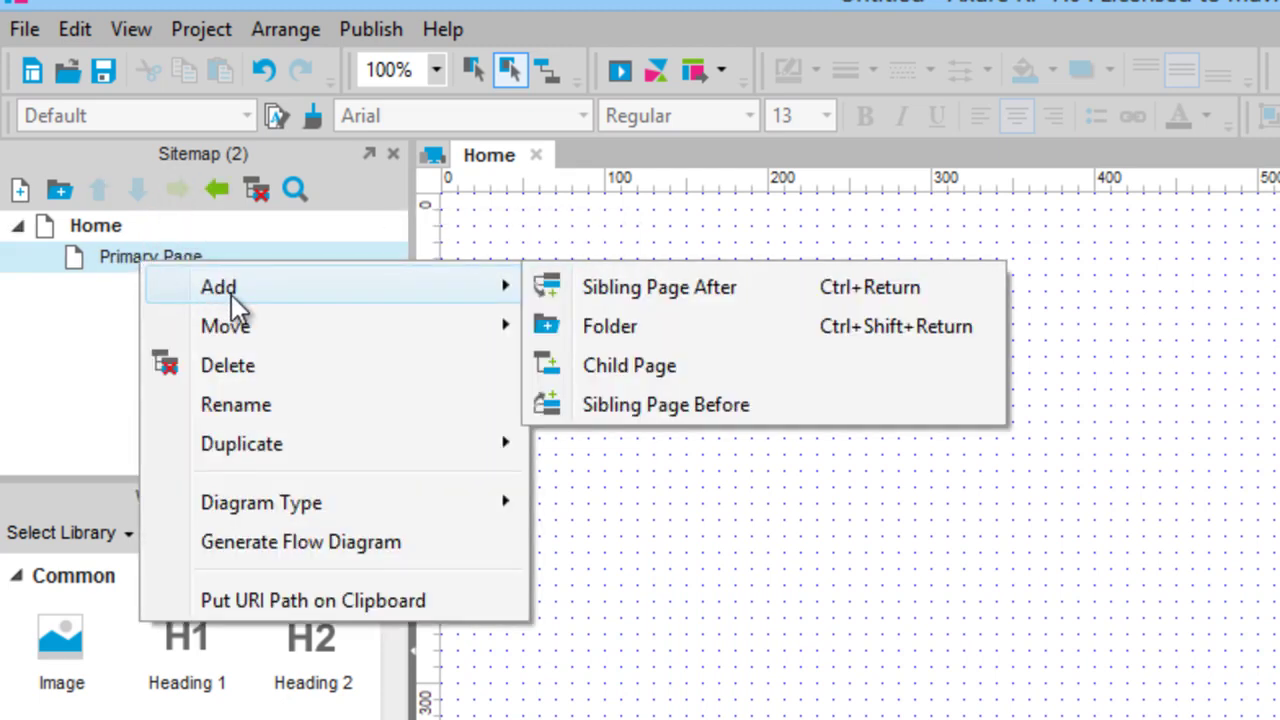
{"action": "left_click", "coordinate": [611, 359]}
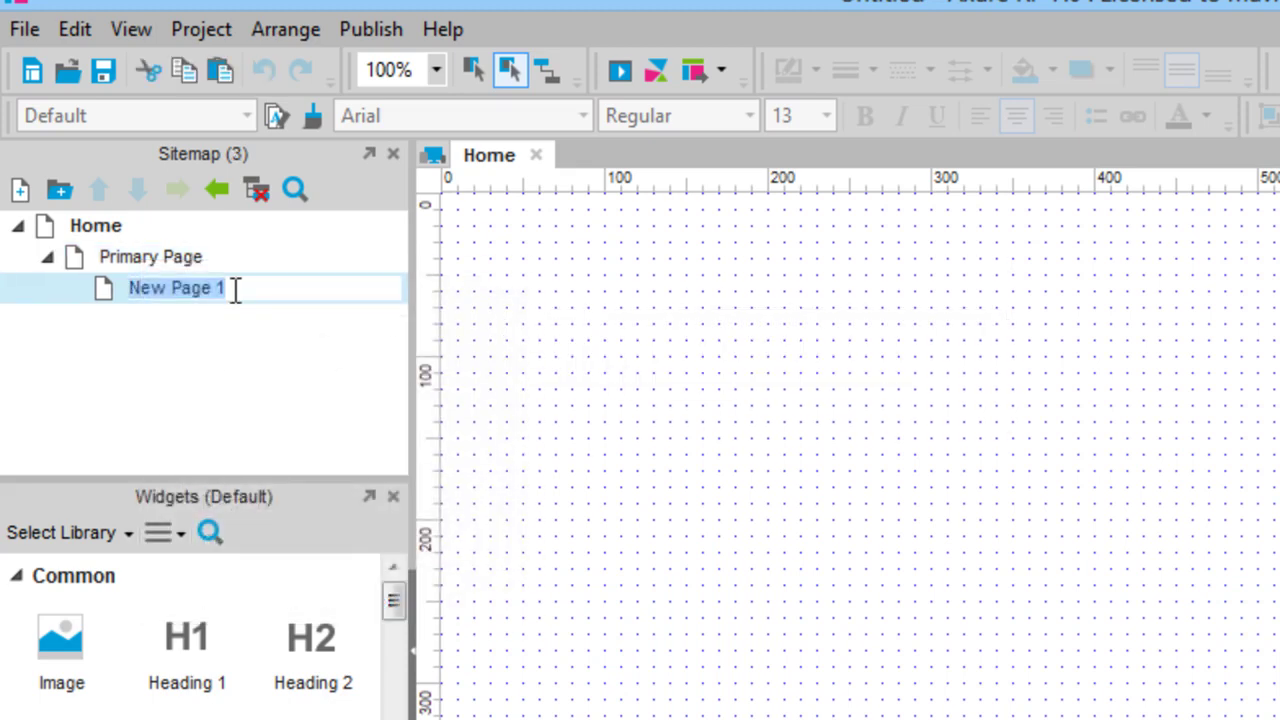
{"action": "type", "text": "Secondary Page"}
Step: Add a child page named Tertiary Page under Secondary Page in the sitemap
{"action": "right_click", "coordinate": [159, 288]}
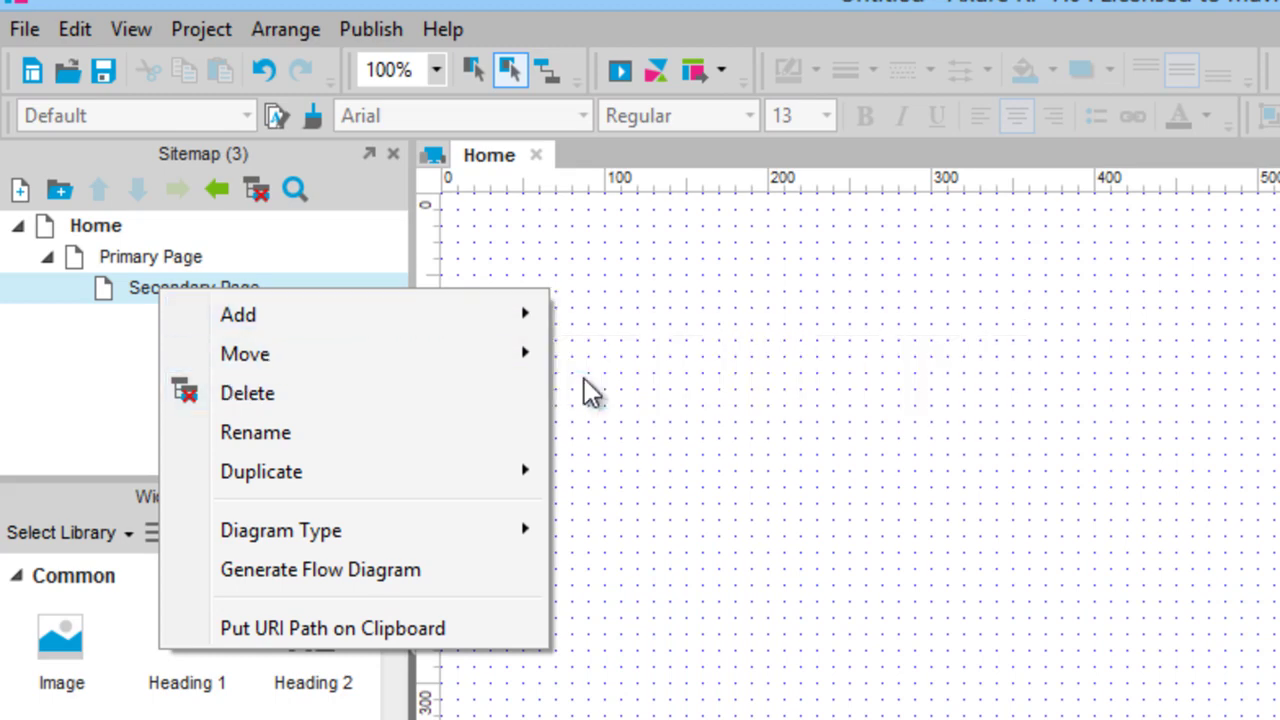
{"action": "type", "text": "acTer"}
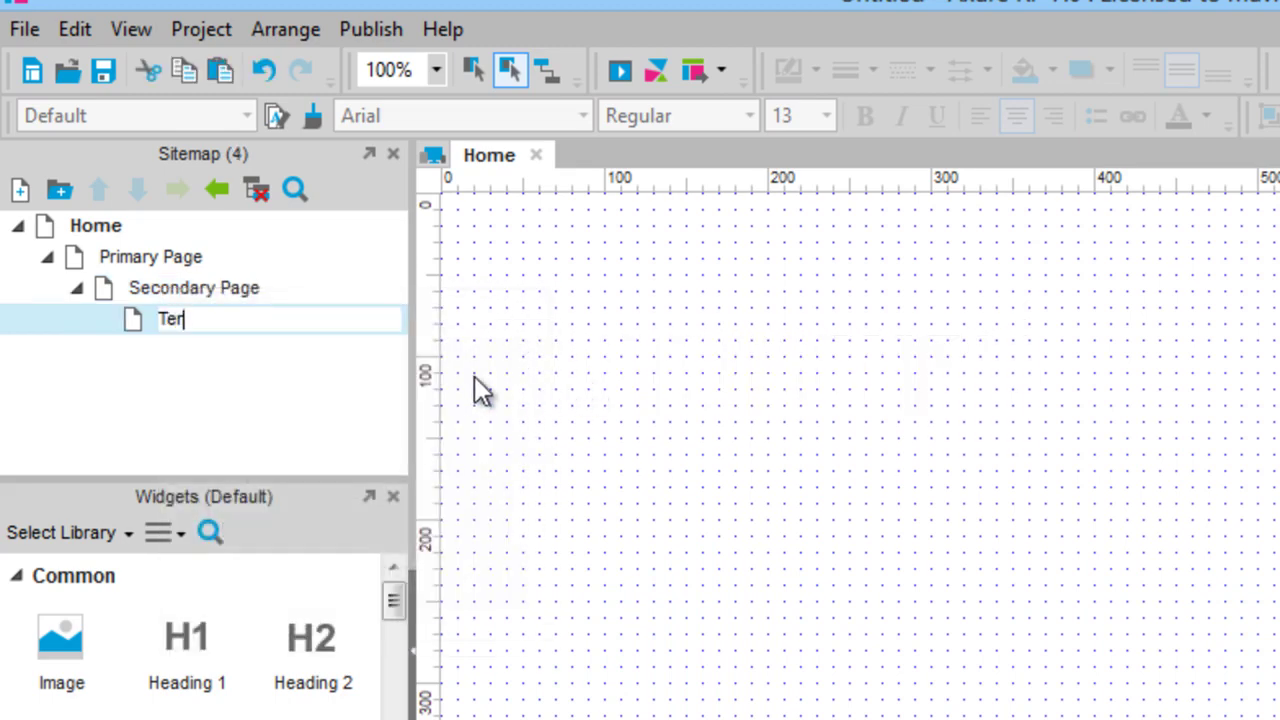
{"action": "type", "text": "tiary Page"}
{"action": "key", "text": "Return"}
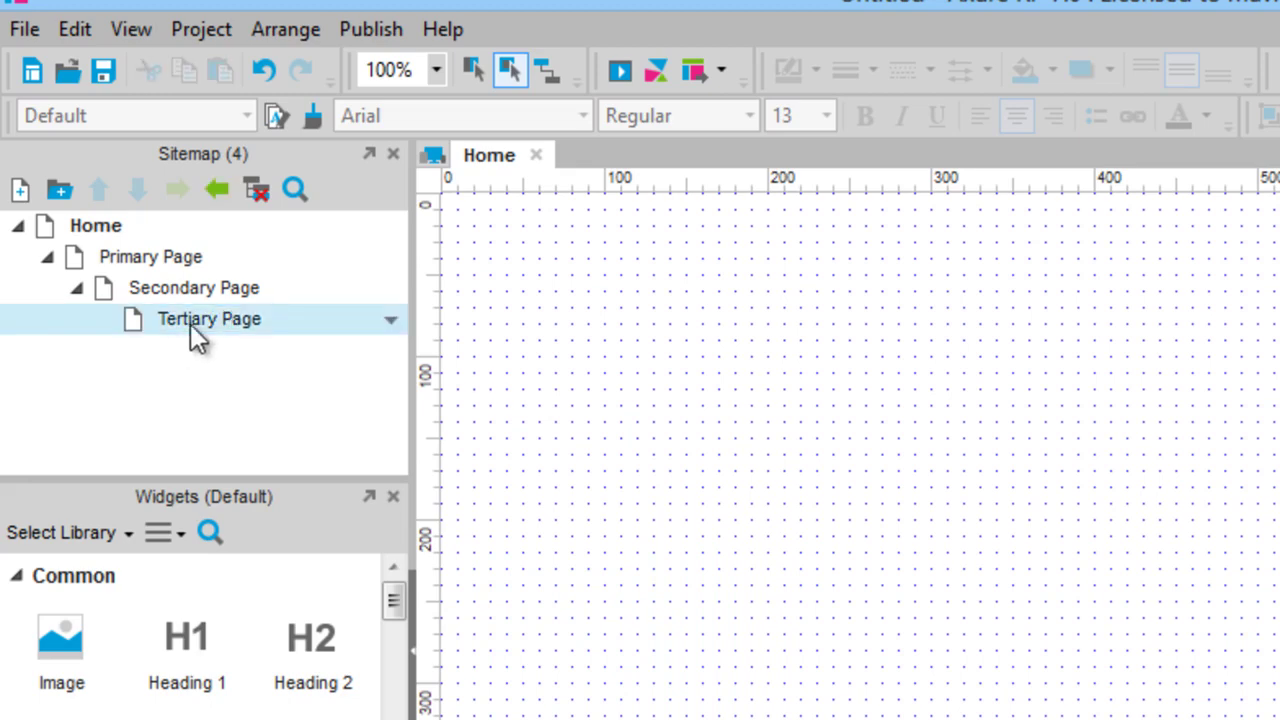
Step: Add a sibling page named Category Page after Secondary Page in the sitemap
{"action": "left_click", "coordinate": [118, 287]}
{"action": "right_click", "coordinate": [118, 287]}
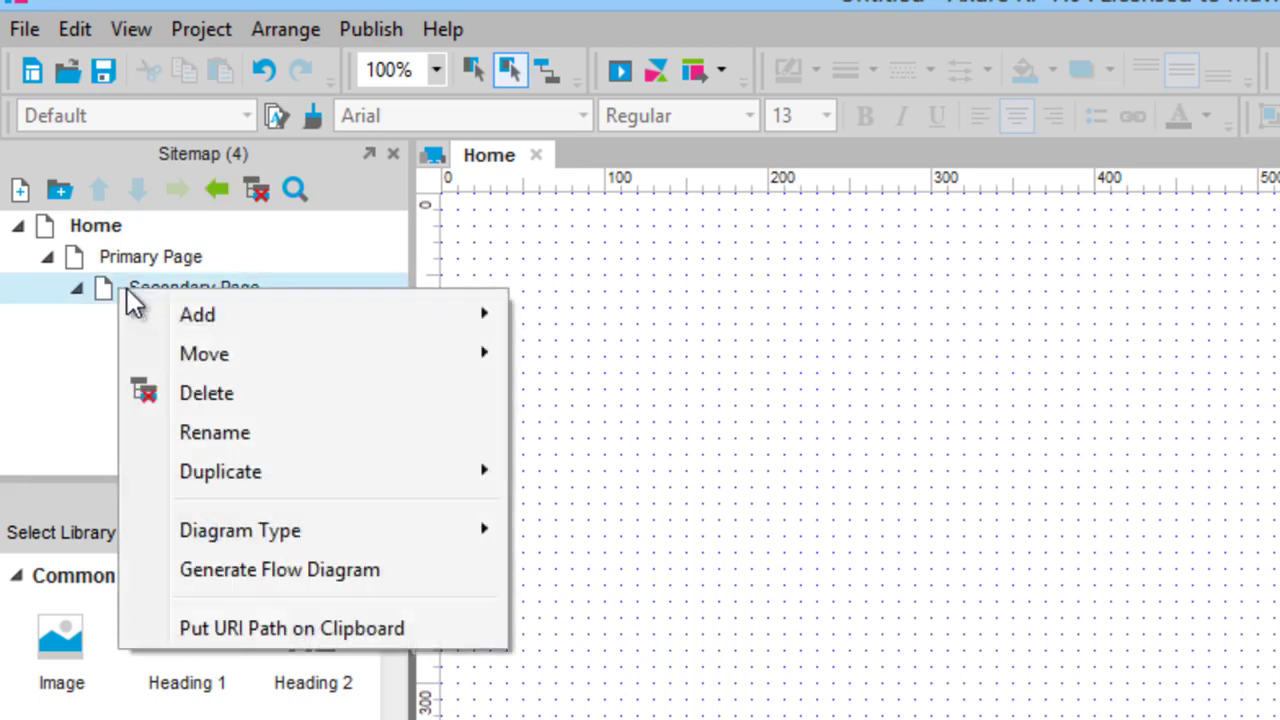
{"action": "mouse_move", "coordinate": [418, 318]}
{"action": "left_click", "coordinate": [600, 316]}
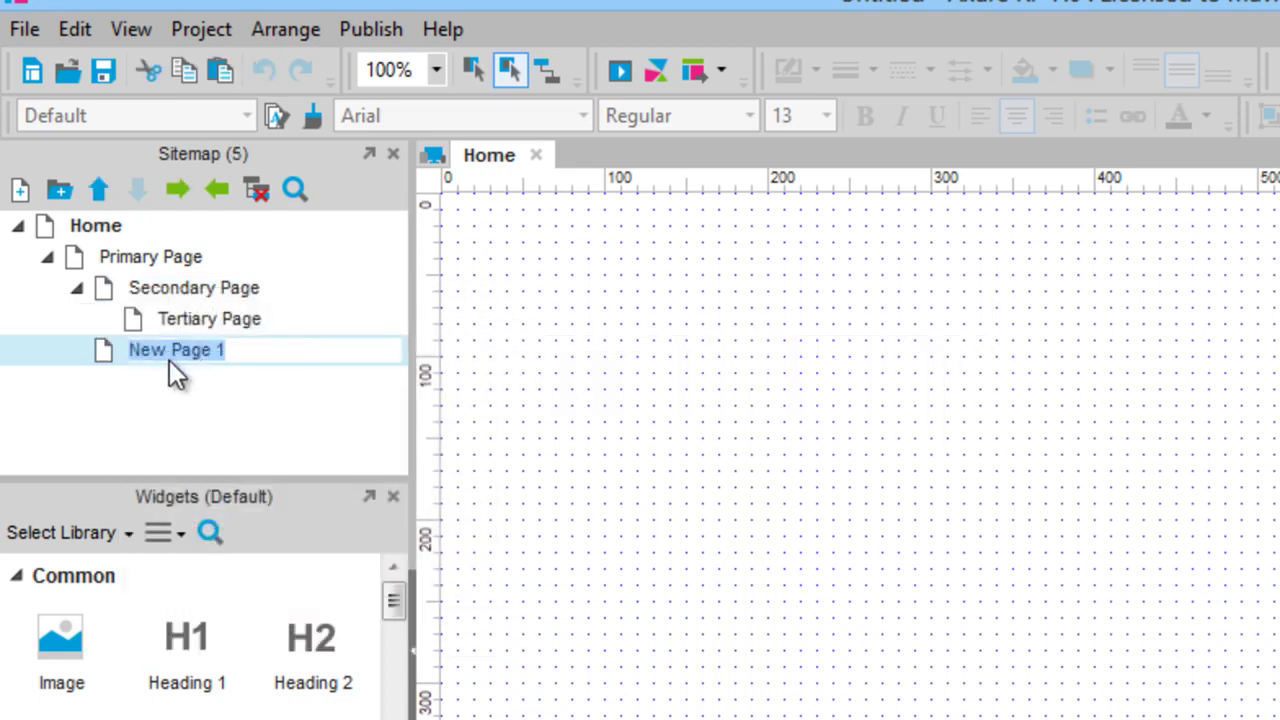
{"action": "type", "text": "Category Page"}
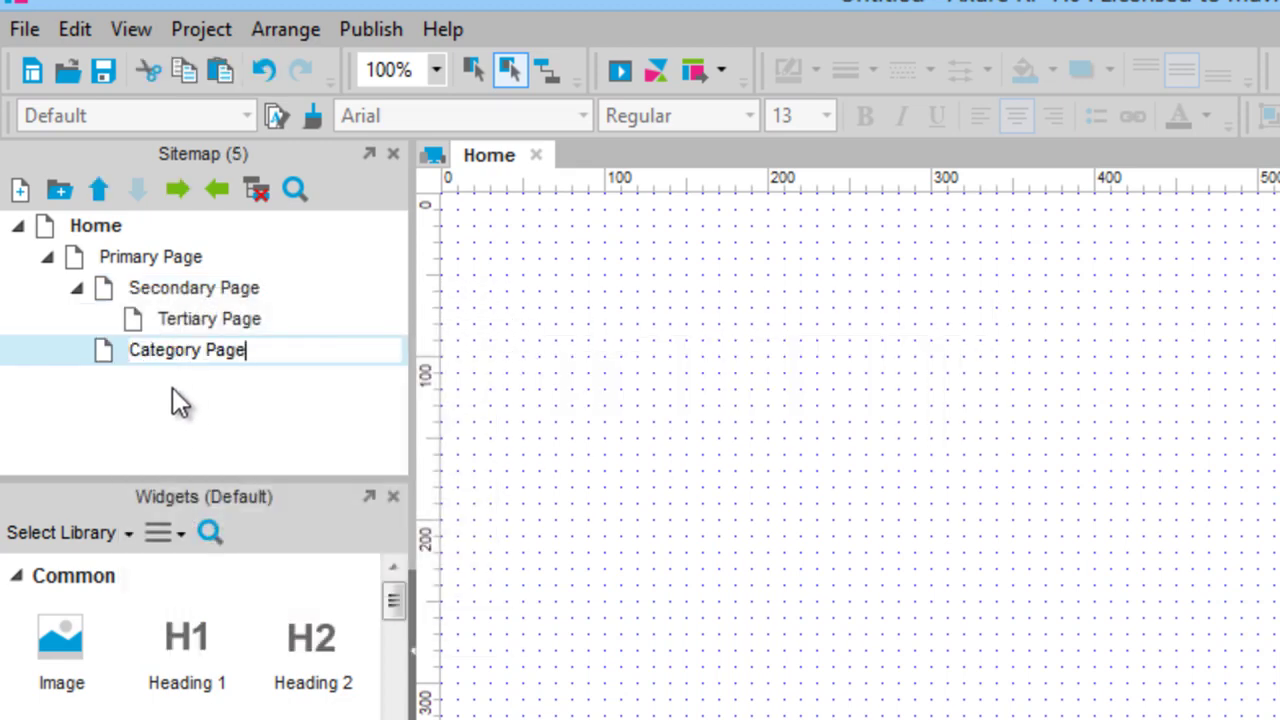
{"action": "left_click", "coordinate": [172, 387]}
Step: Add a child page named Product Detail Page under Category Page in the sitemap
{"action": "right_click", "coordinate": [158, 353]}
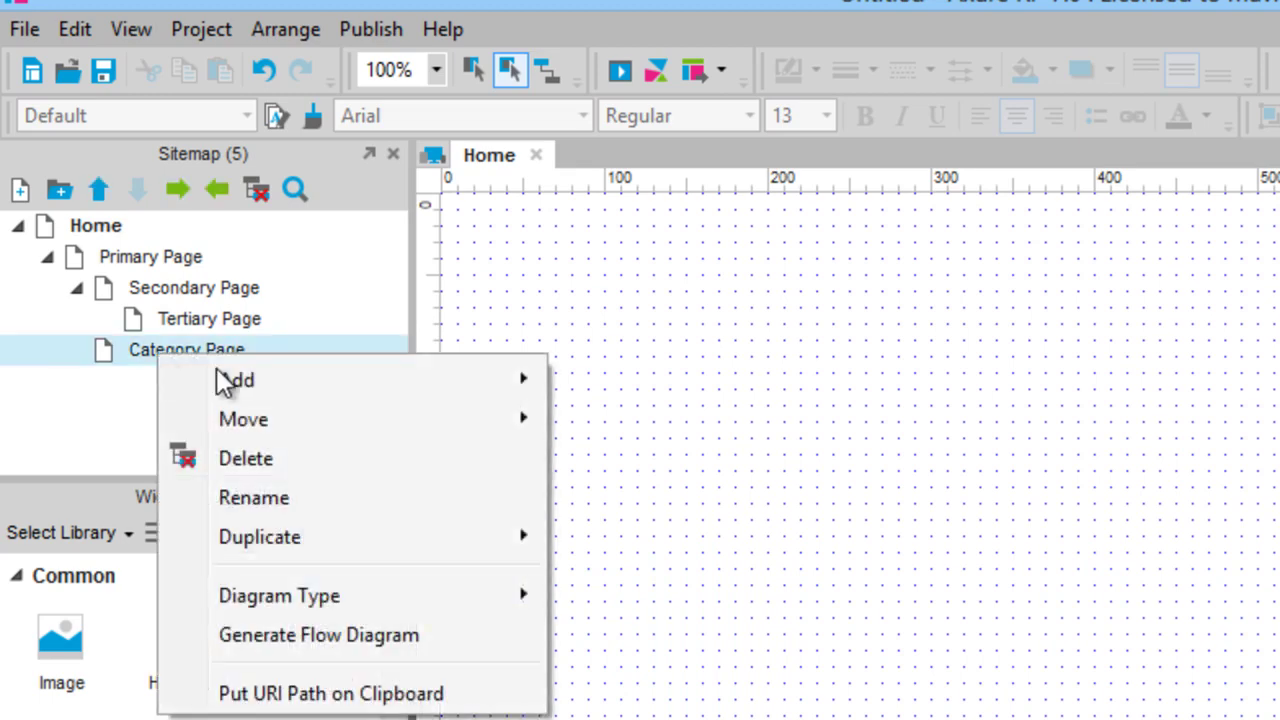
{"action": "mouse_move", "coordinate": [445, 378]}
{"action": "left_click", "coordinate": [620, 458]}
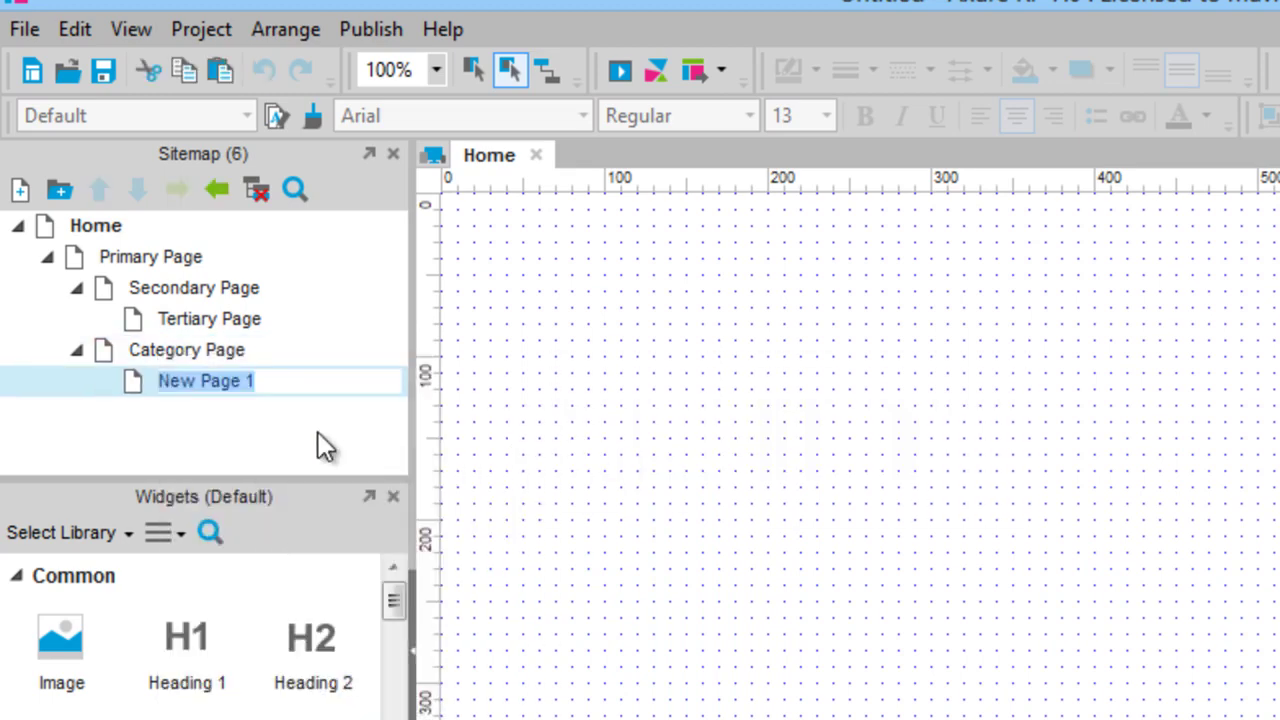
{"action": "type", "text": "Product Detail Page"}
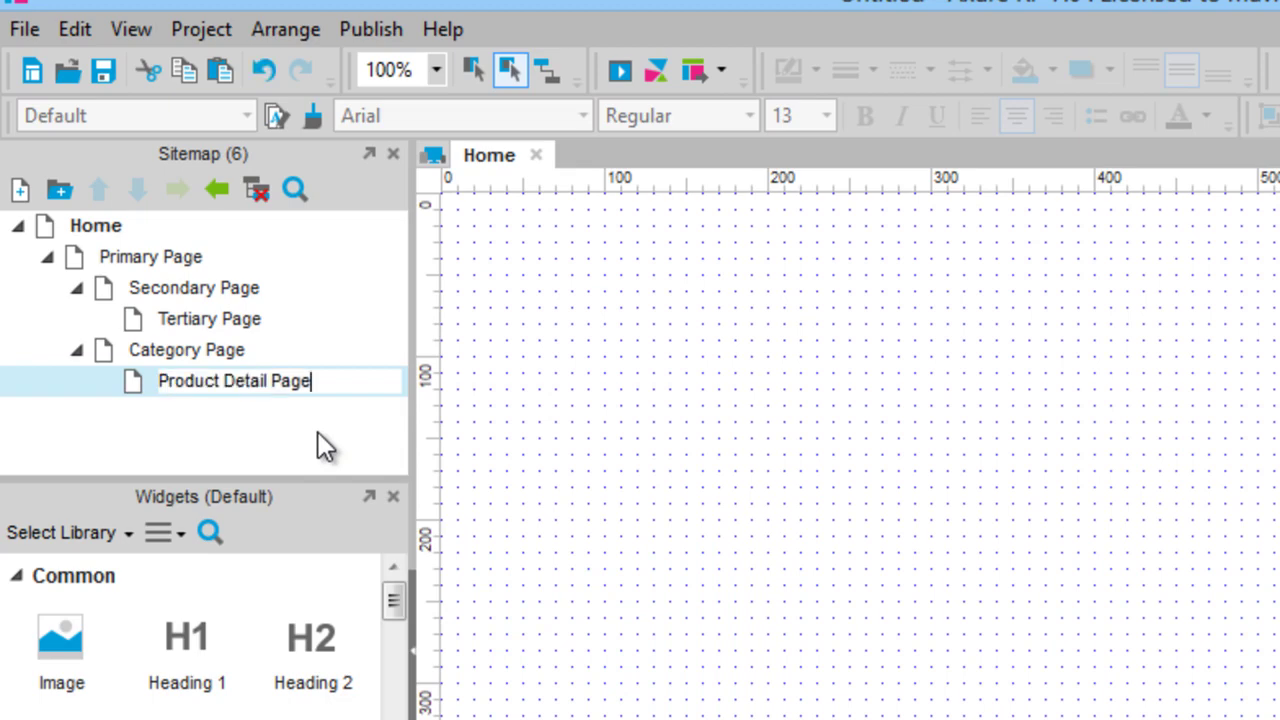
{"action": "left_click", "coordinate": [231, 406]}
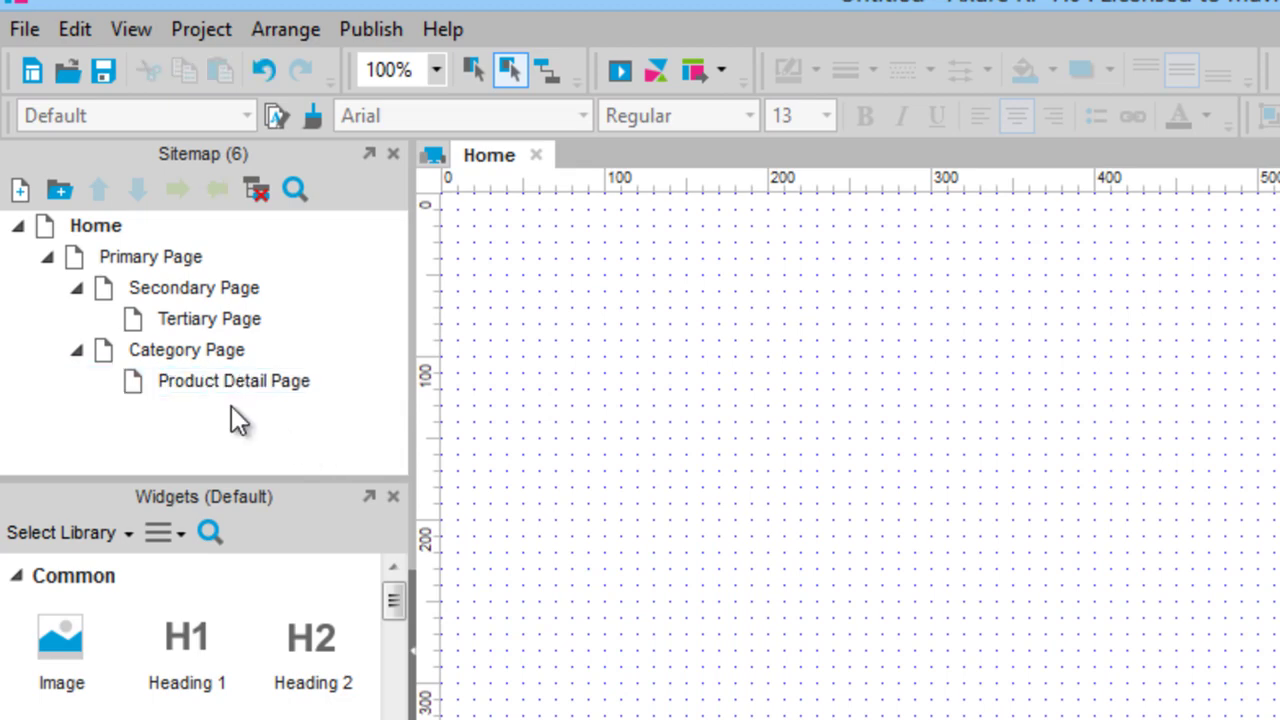
Step: Add a sibling page named Content Page after Category Page in the sitemap
{"action": "right_click", "coordinate": [136, 353]}
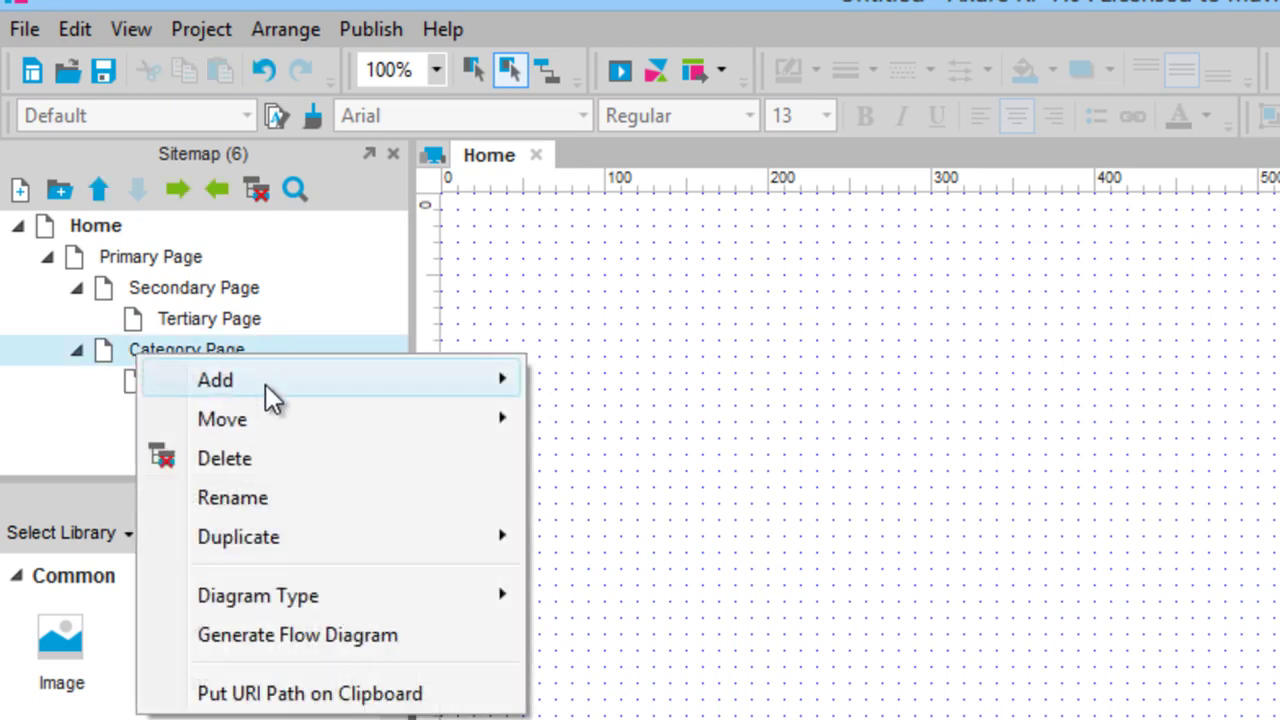
{"action": "mouse_move", "coordinate": [265, 384]}
{"action": "left_click", "coordinate": [567, 377]}
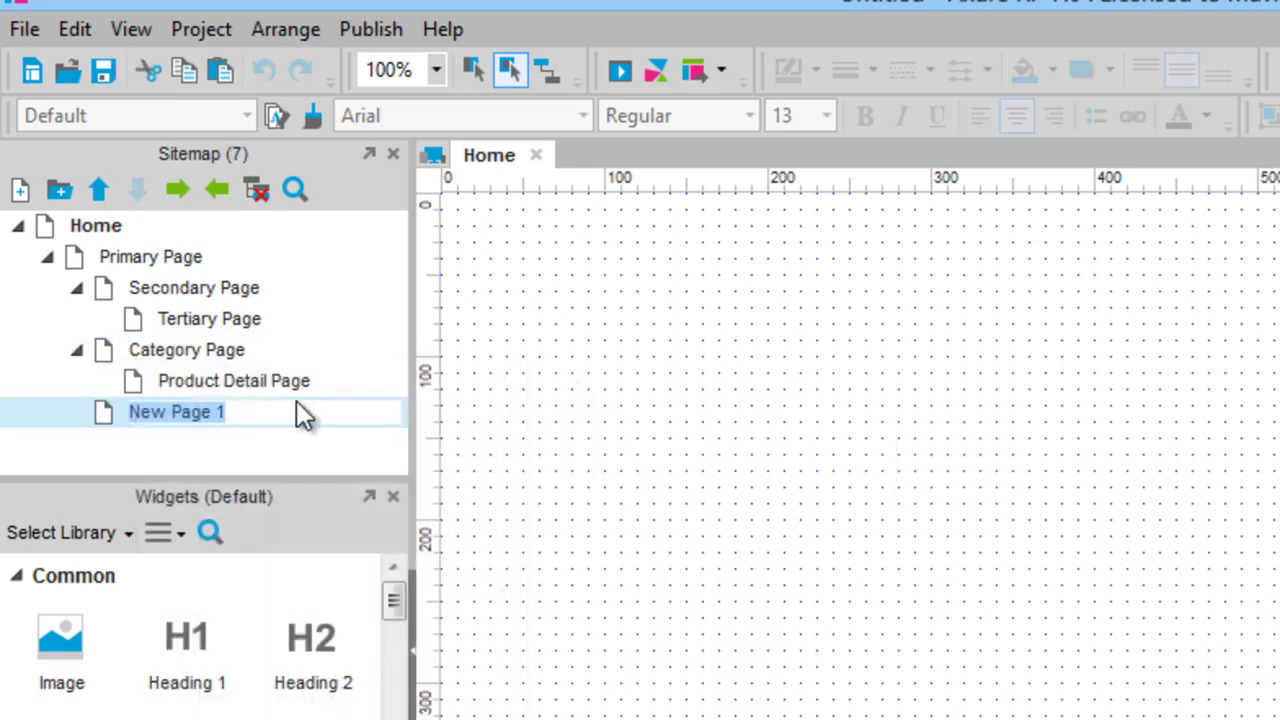
{"action": "type", "text": "Con"}
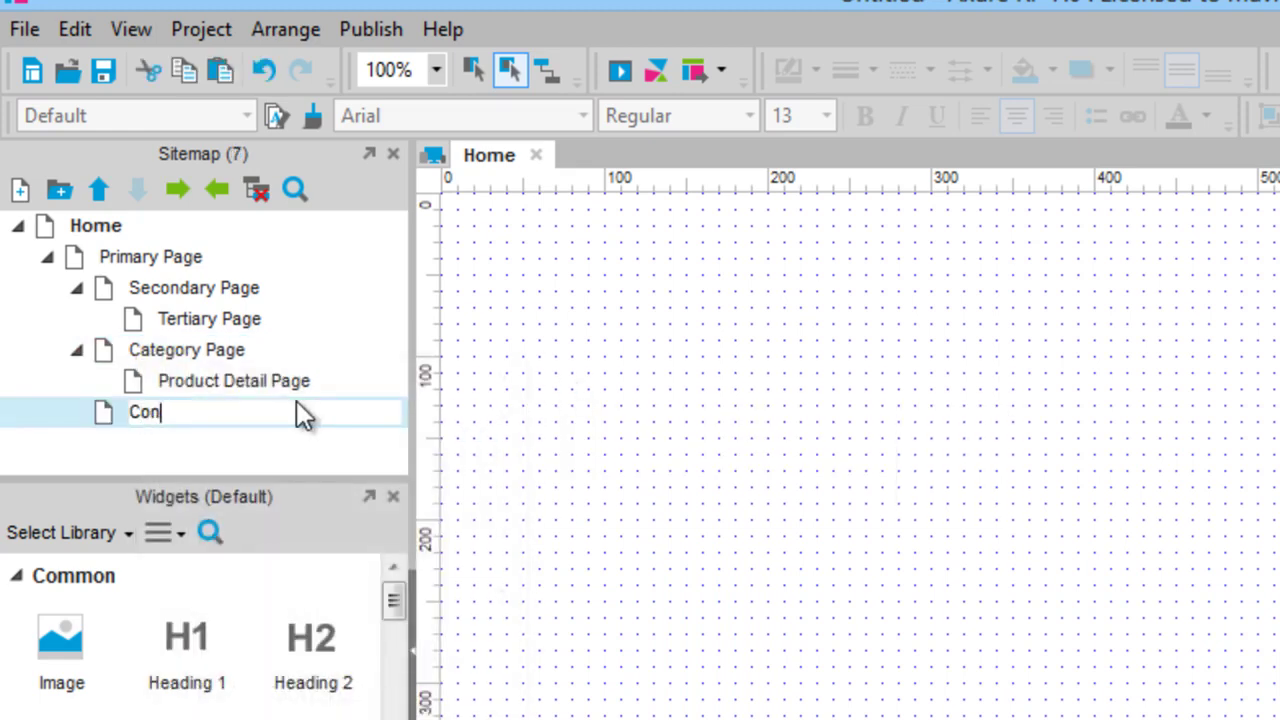
{"action": "type", "text": "tent Page"}
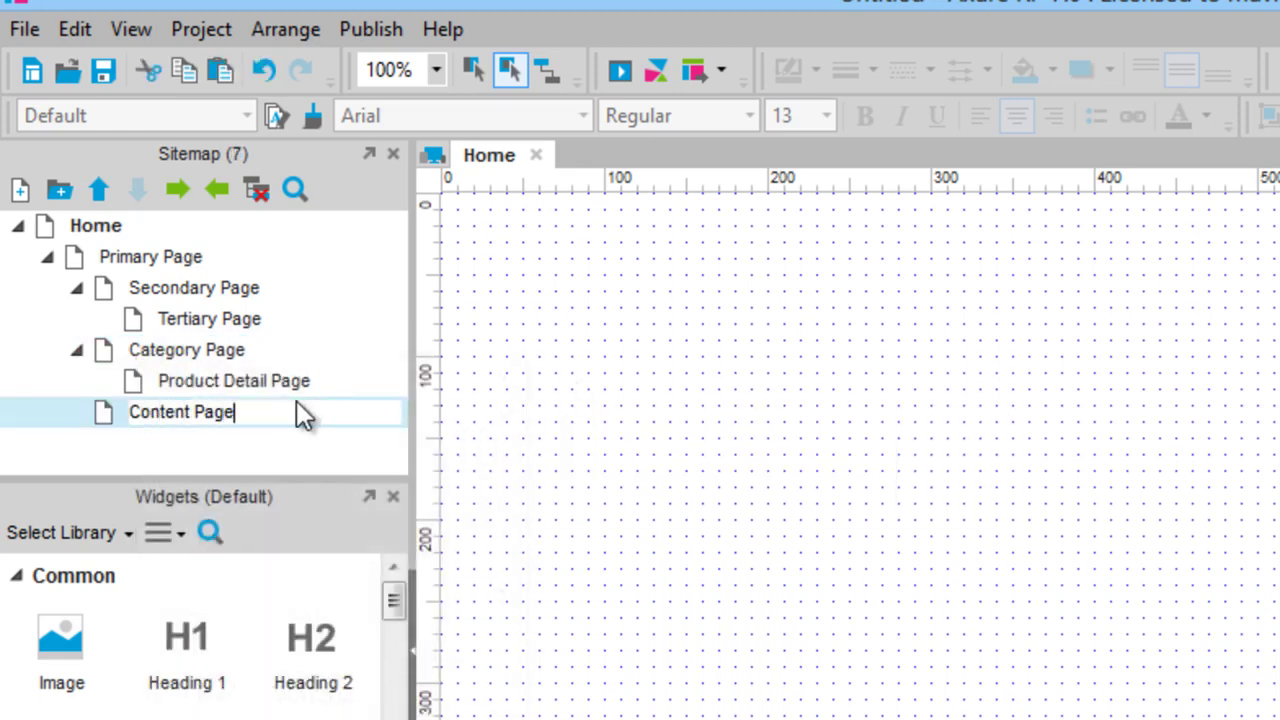
{"action": "key", "text": "Return"}
{"action": "left_click", "coordinate": [31, 441]}
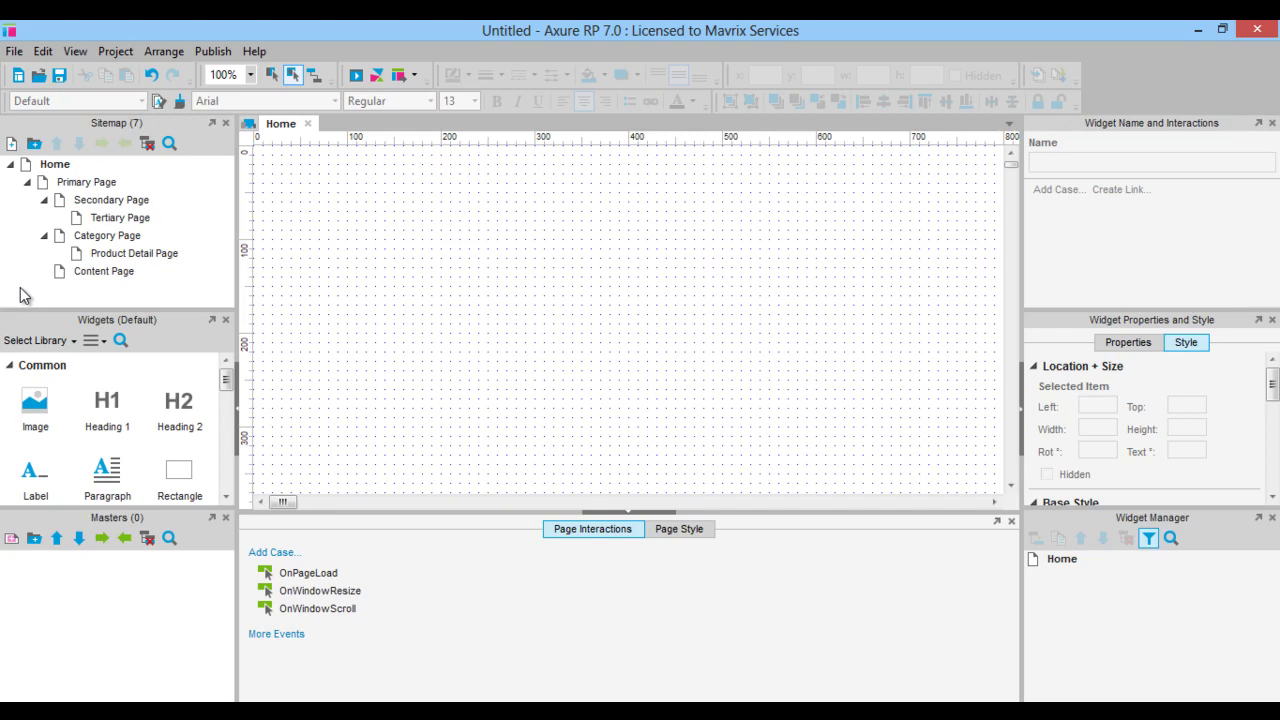
Step: Create four masters named Template, Header, Menu and Breadcrumb
{"action": "left_click", "coordinate": [12, 541]}
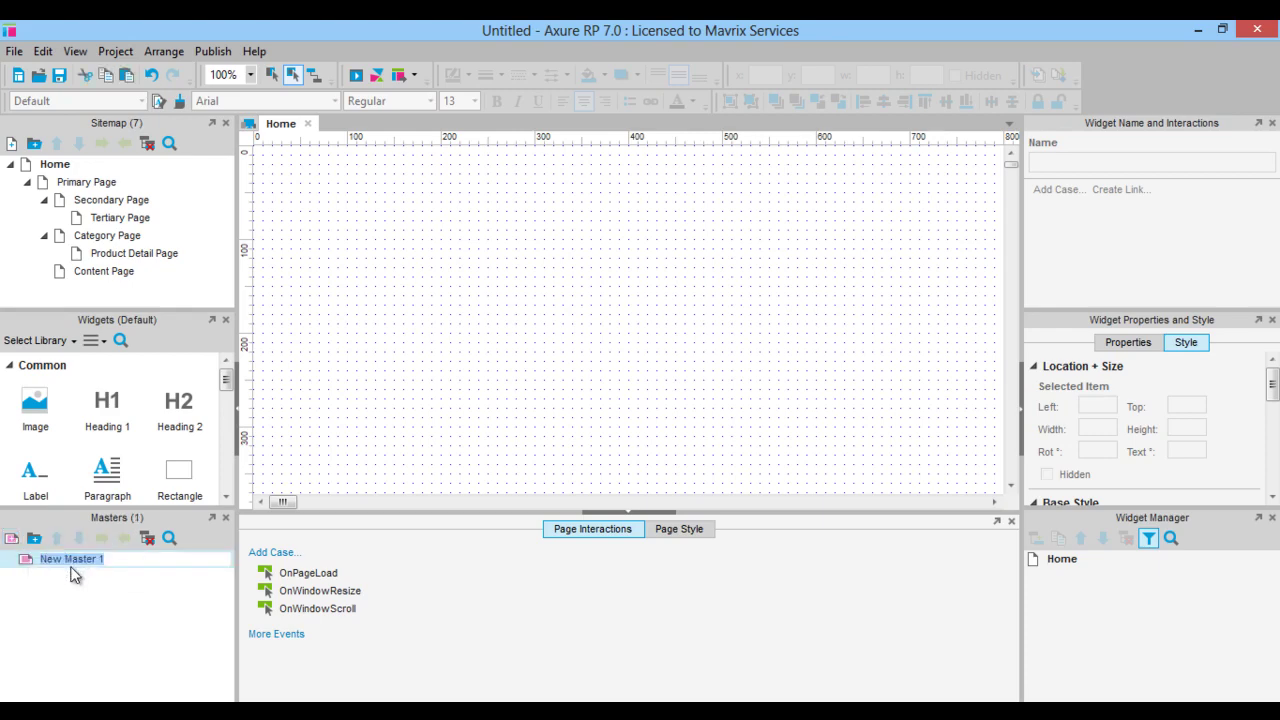
{"action": "type", "text": "Template"}
{"action": "left_click", "coordinate": [12, 541]}
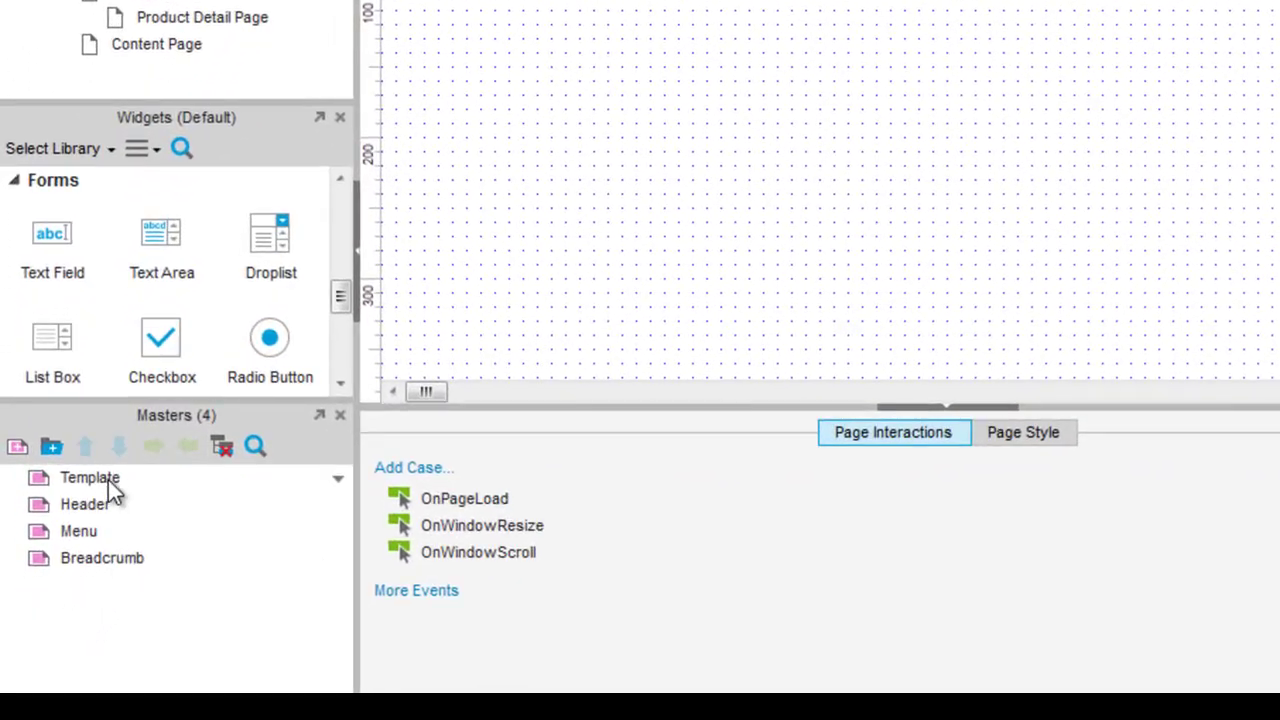
Step: Set the drop behavior of the Template and Header masters to Lock to Master Location
{"action": "right_click", "coordinate": [73, 561]}
{"action": "mouse_move", "coordinate": [260, 305]}
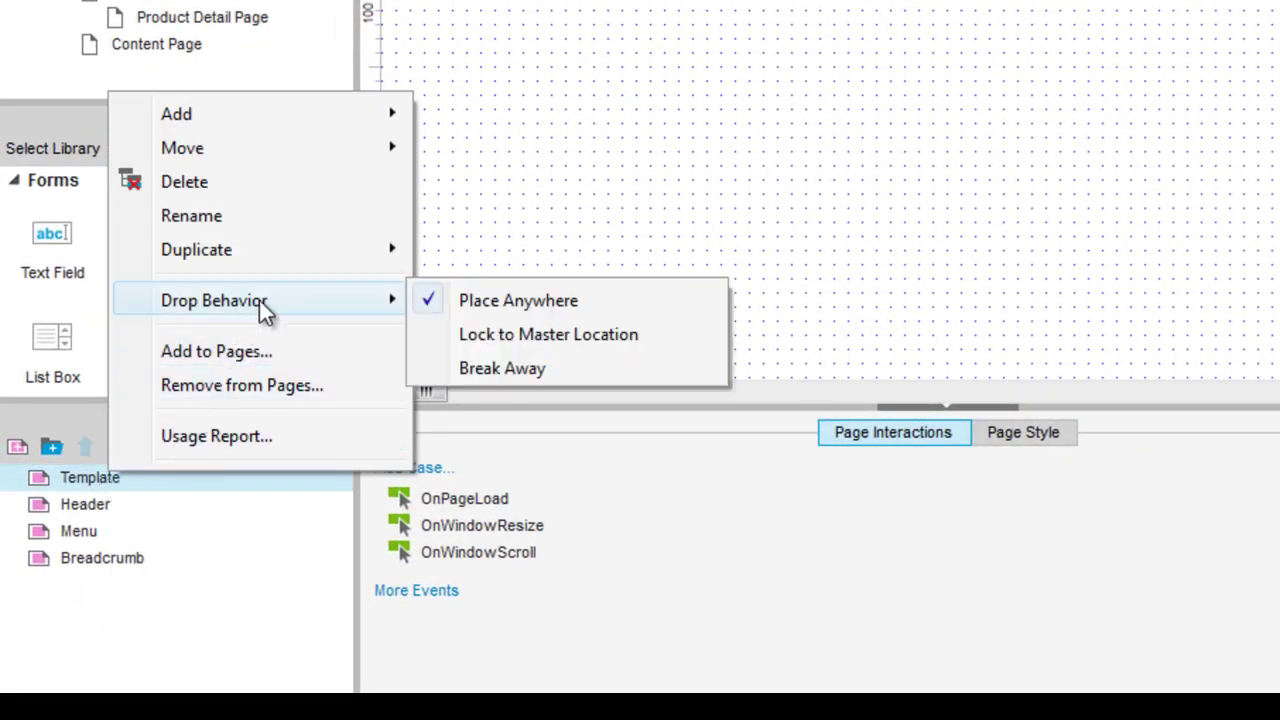
{"action": "left_click", "coordinate": [475, 338]}
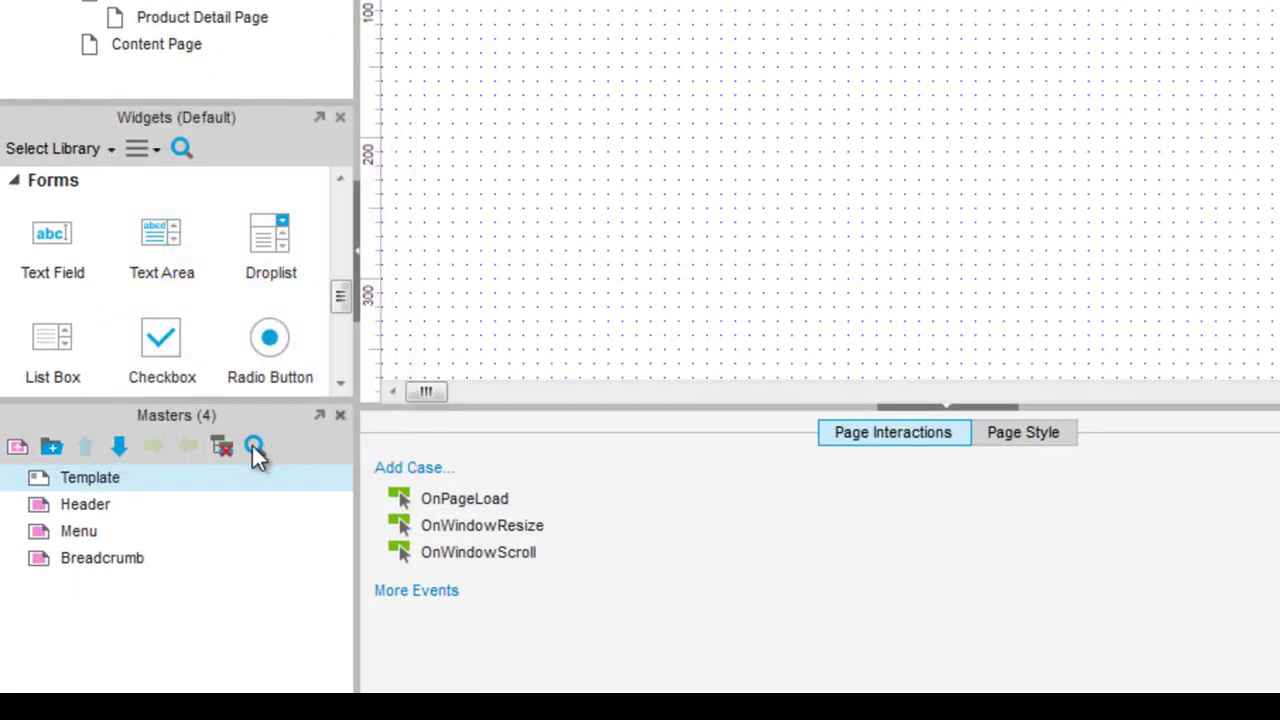
{"action": "right_click", "coordinate": [83, 507]}
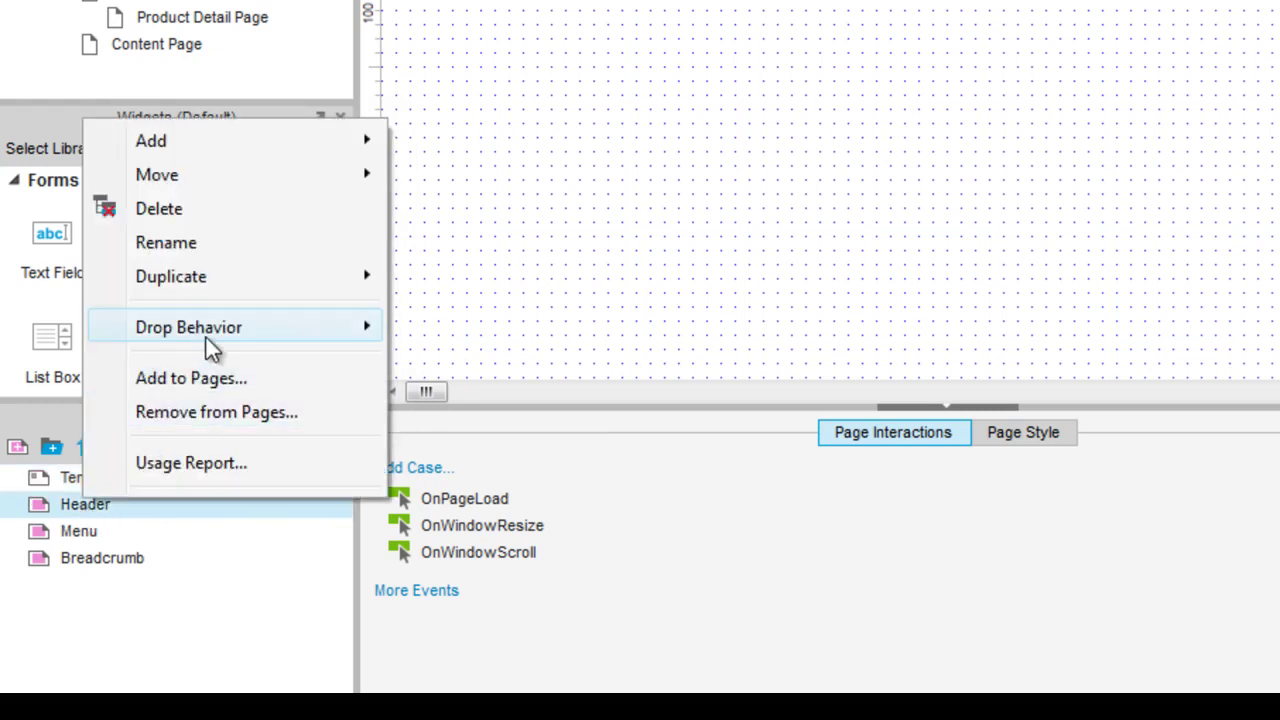
{"action": "mouse_move", "coordinate": [209, 335]}
{"action": "left_click", "coordinate": [446, 363]}
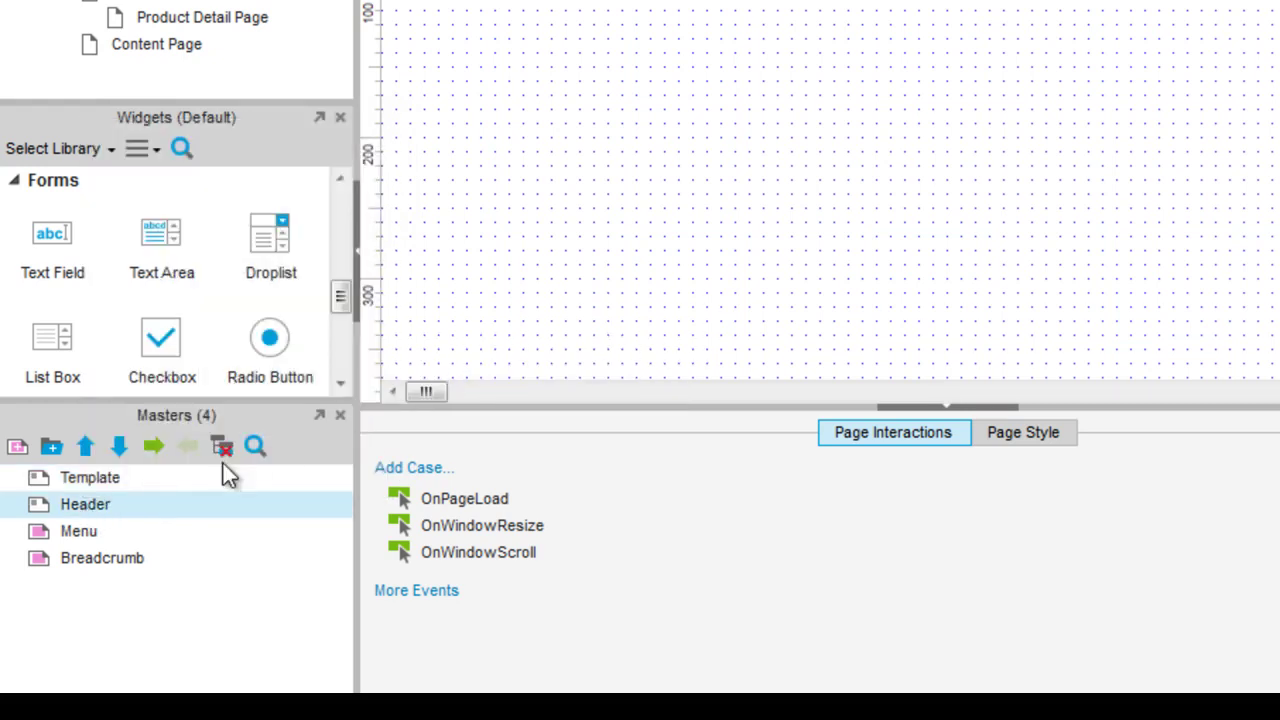
Step: Set the drop behavior of the Menu and Breadcrumb masters to Lock to Master Location
{"action": "right_click", "coordinate": [79, 530]}
{"action": "mouse_move", "coordinate": [241, 356]}
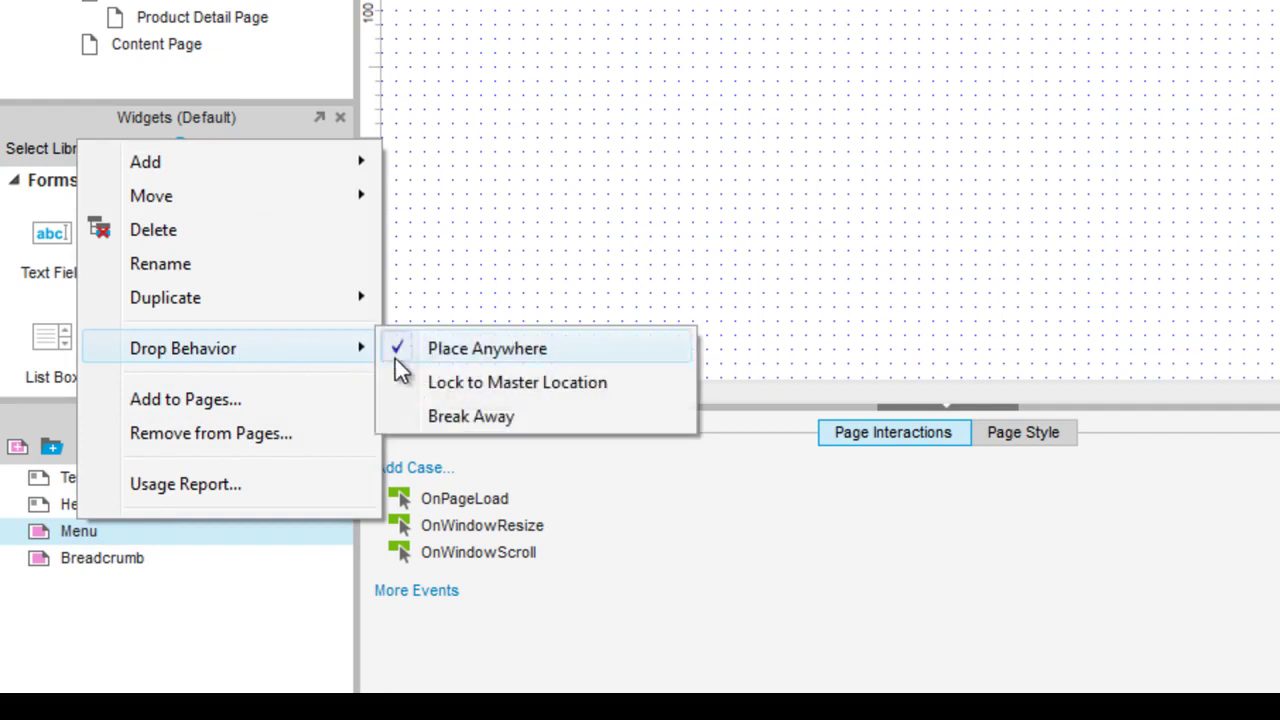
{"action": "left_click", "coordinate": [410, 380]}
{"action": "right_click", "coordinate": [87, 559]}
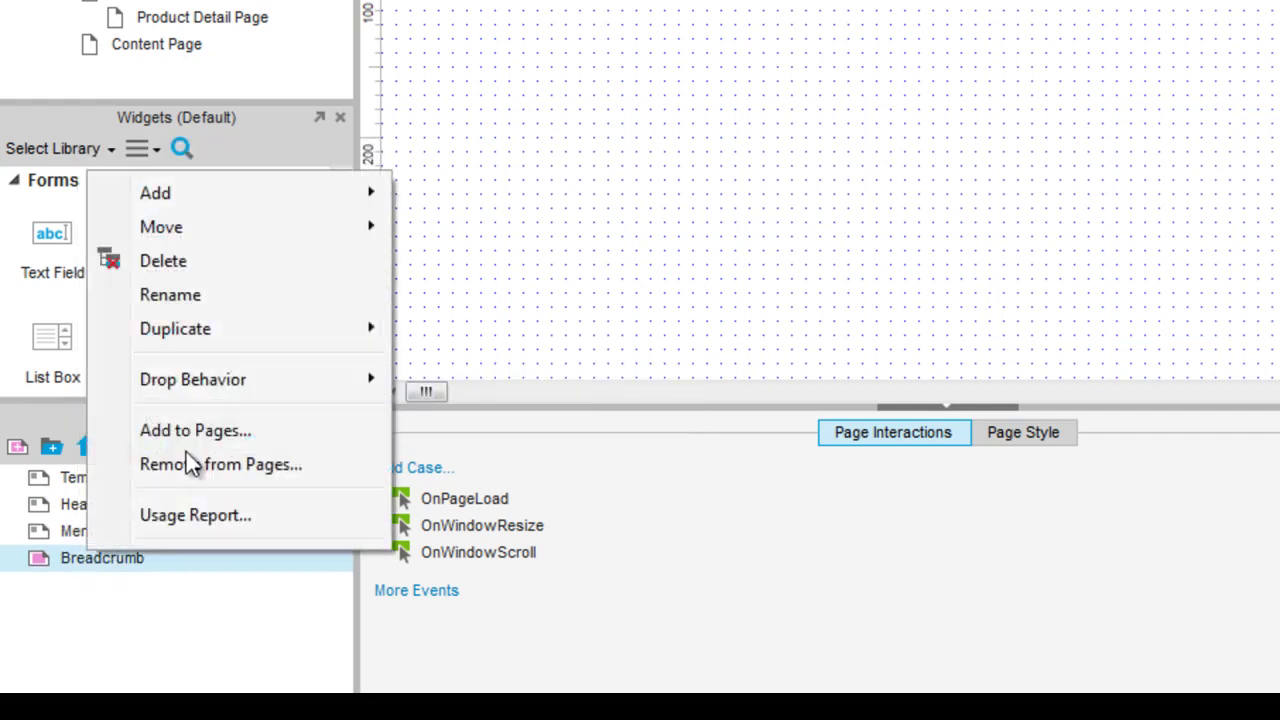
{"action": "mouse_move", "coordinate": [375, 381]}
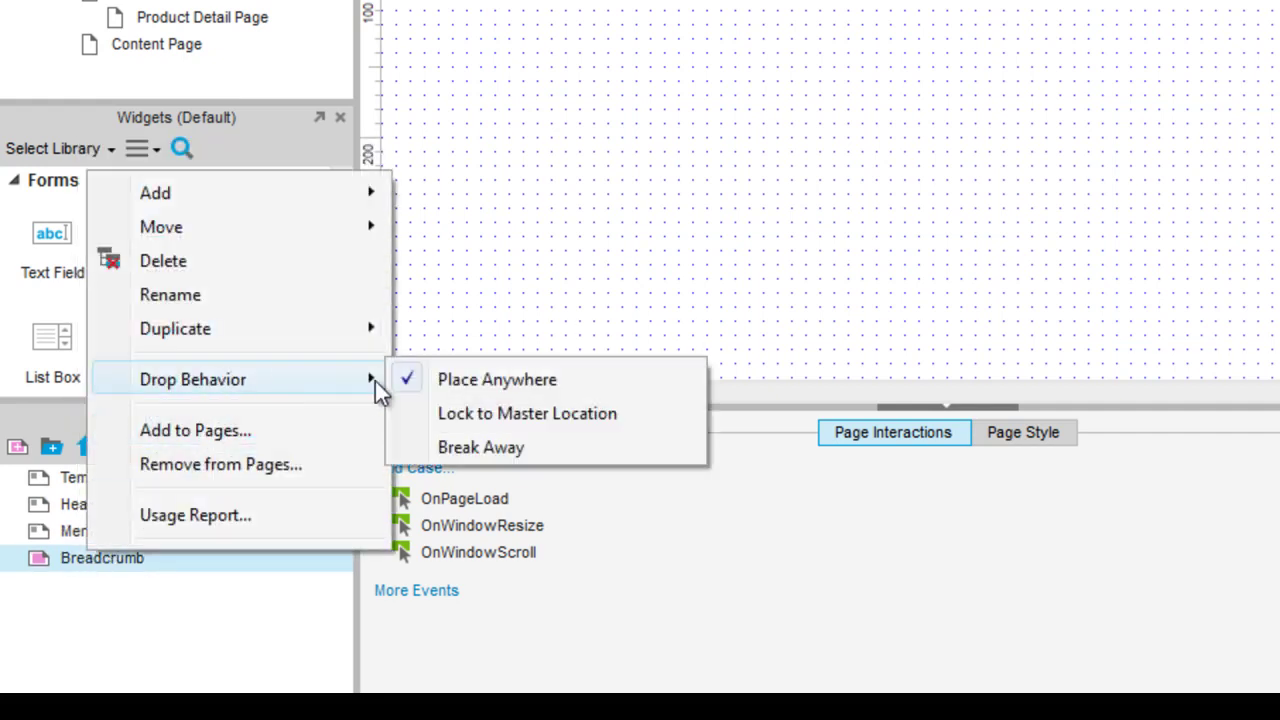
{"action": "left_click", "coordinate": [447, 417]}
{"action": "left_click", "coordinate": [179, 618]}
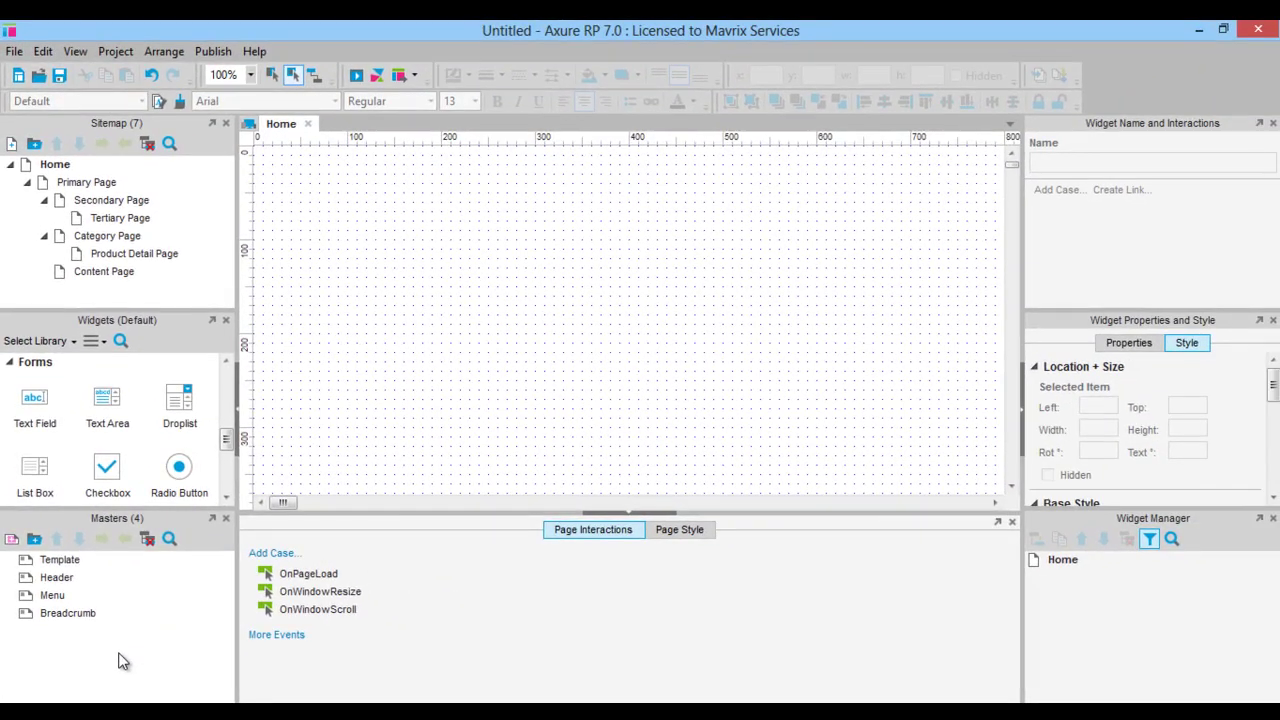
Step: Open the Header master and place a placeholder at x 10, y 10, sized 100 by 50
{"action": "double_click", "coordinate": [50, 578]}
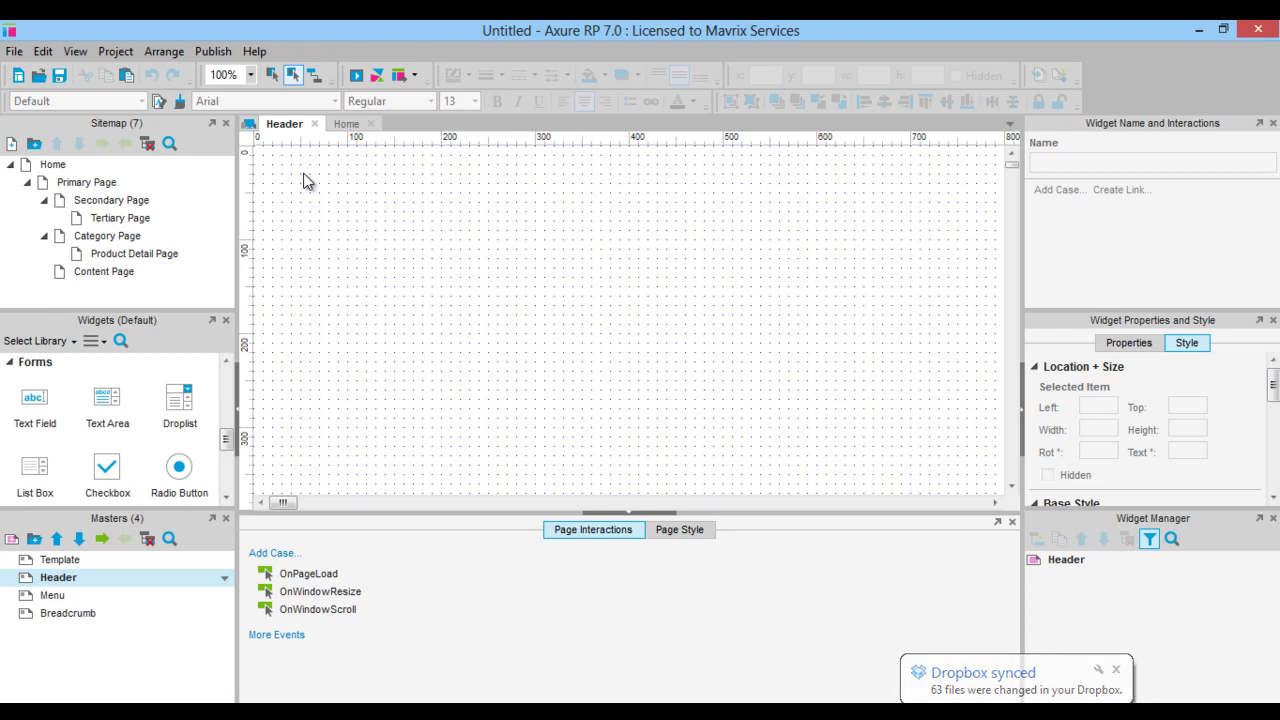
{"action": "left_click_drag", "start_coordinate": [224, 443], "coordinate": [228, 400]}
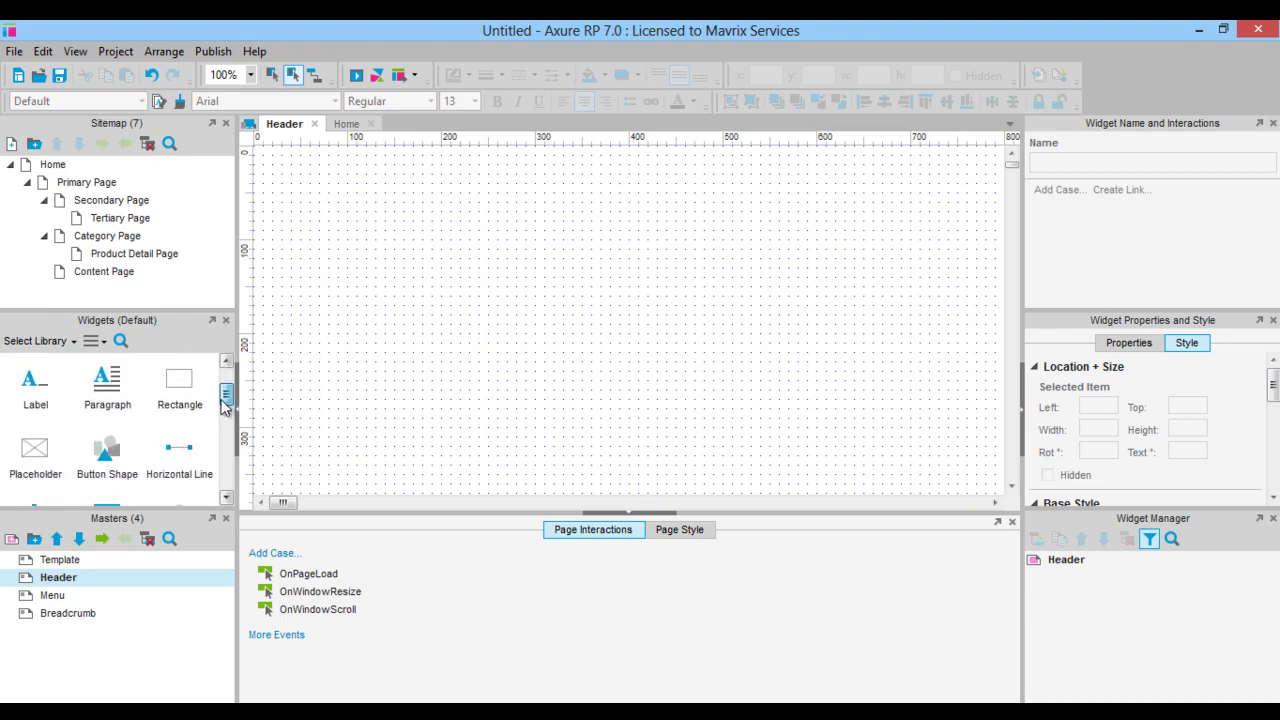
{"action": "left_click_drag", "start_coordinate": [55, 468], "coordinate": [268, 162]}
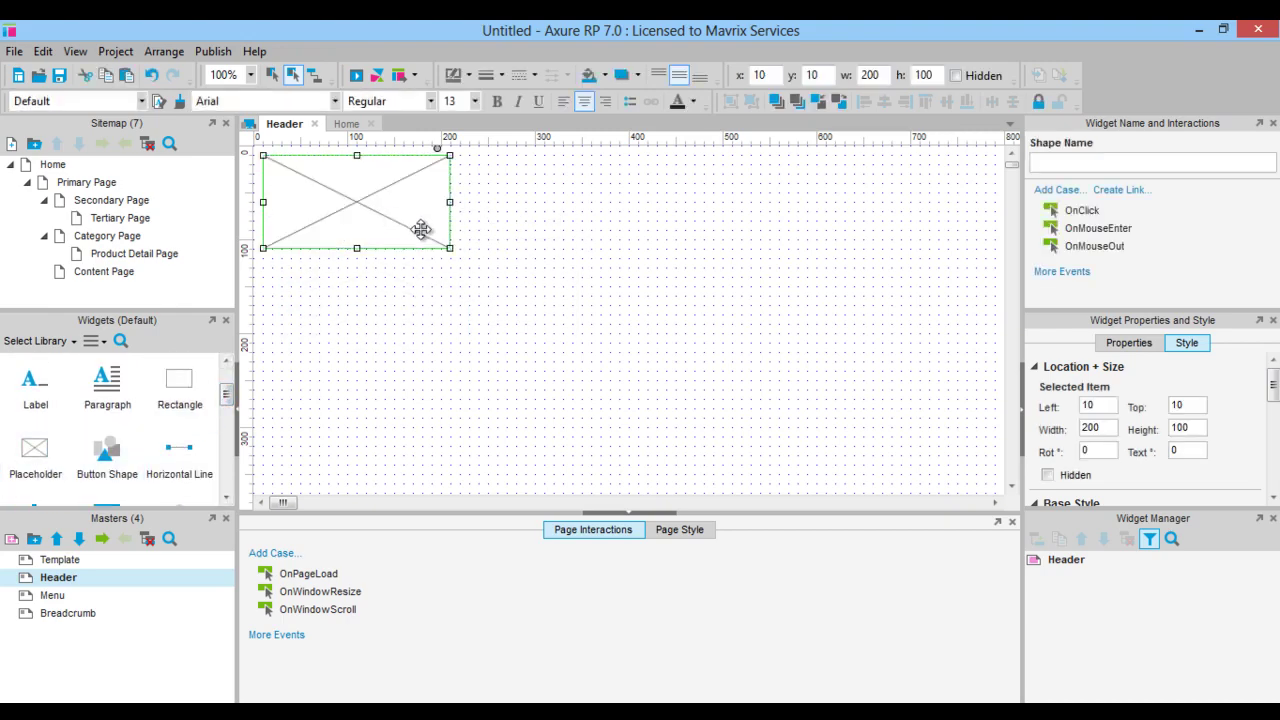
{"action": "left_click_drag", "start_coordinate": [450, 244], "coordinate": [357, 200]}
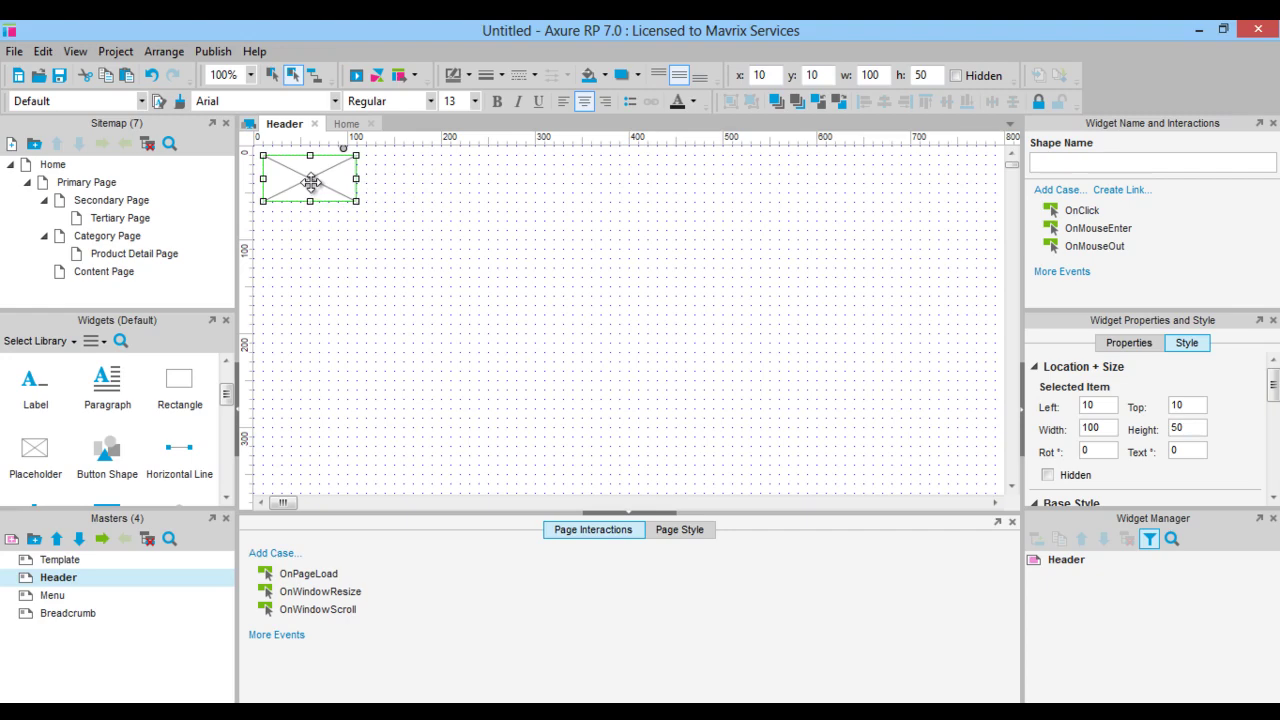
Step: Name the placeholder shape Logo and give it the text LOGO
{"action": "left_click", "coordinate": [1041, 164]}
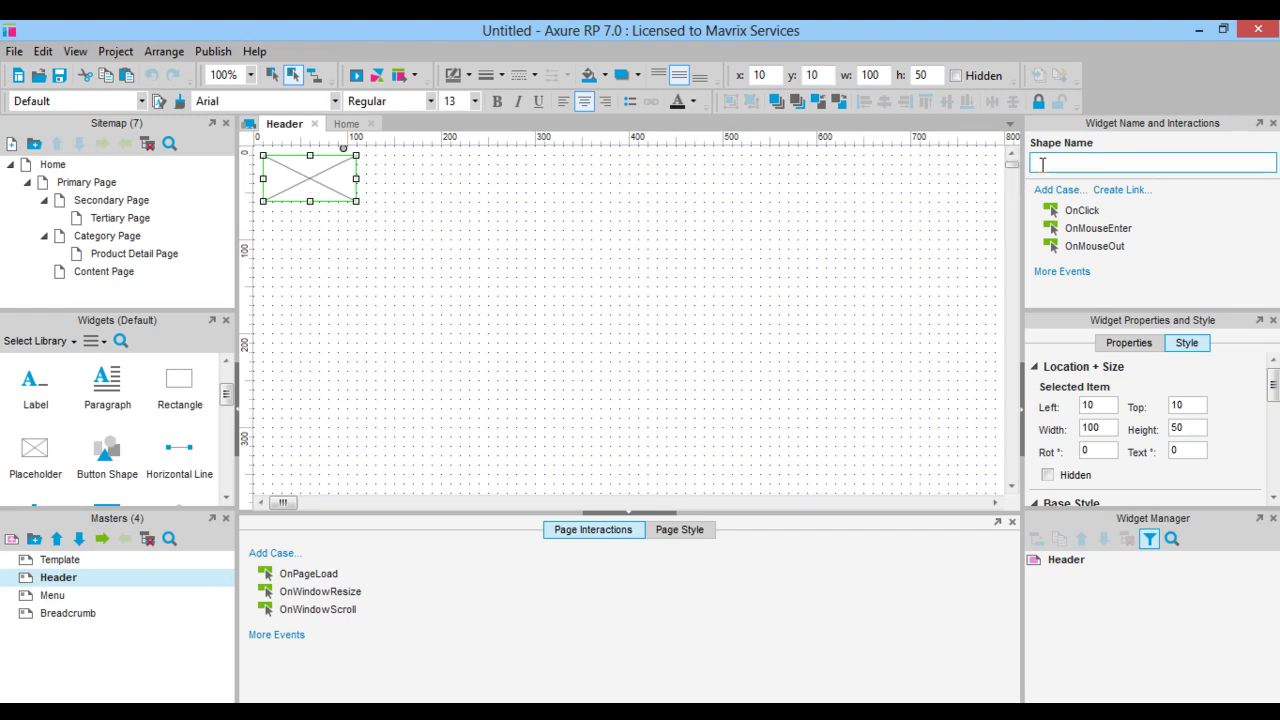
{"action": "type", "text": "Logo"}
{"action": "left_click", "coordinate": [815, 220]}
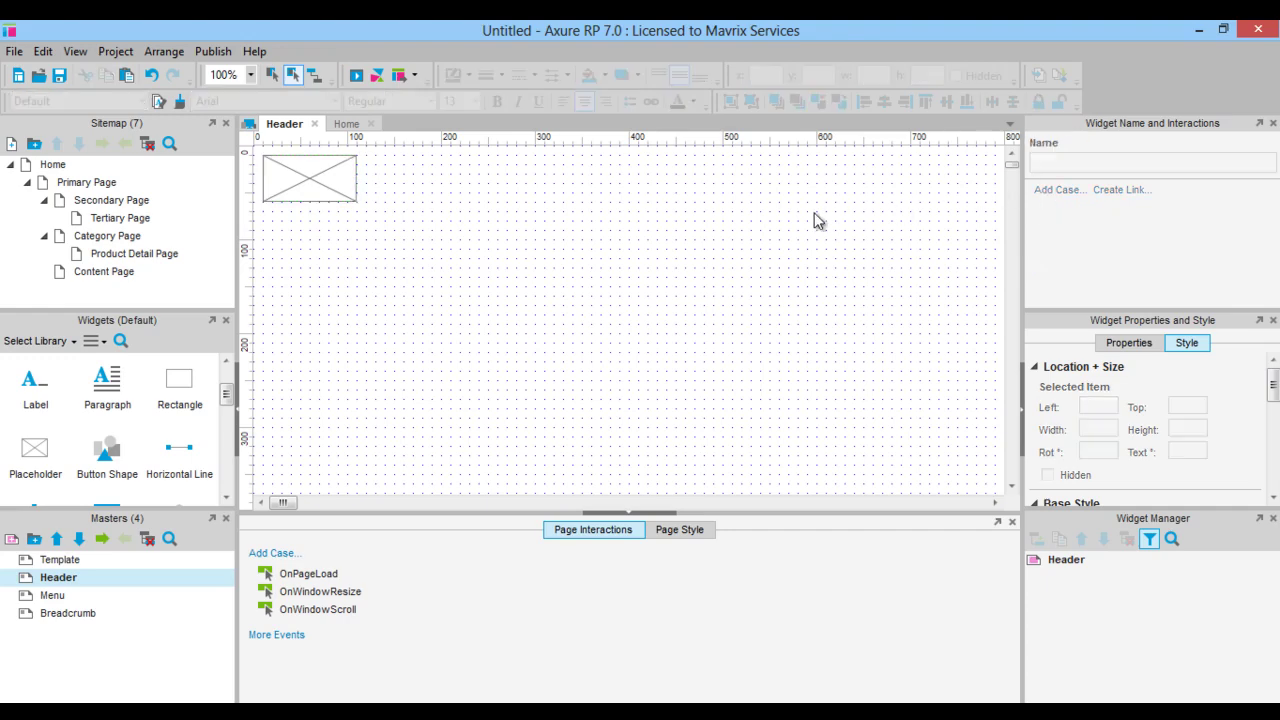
{"action": "left_click", "coordinate": [300, 183]}
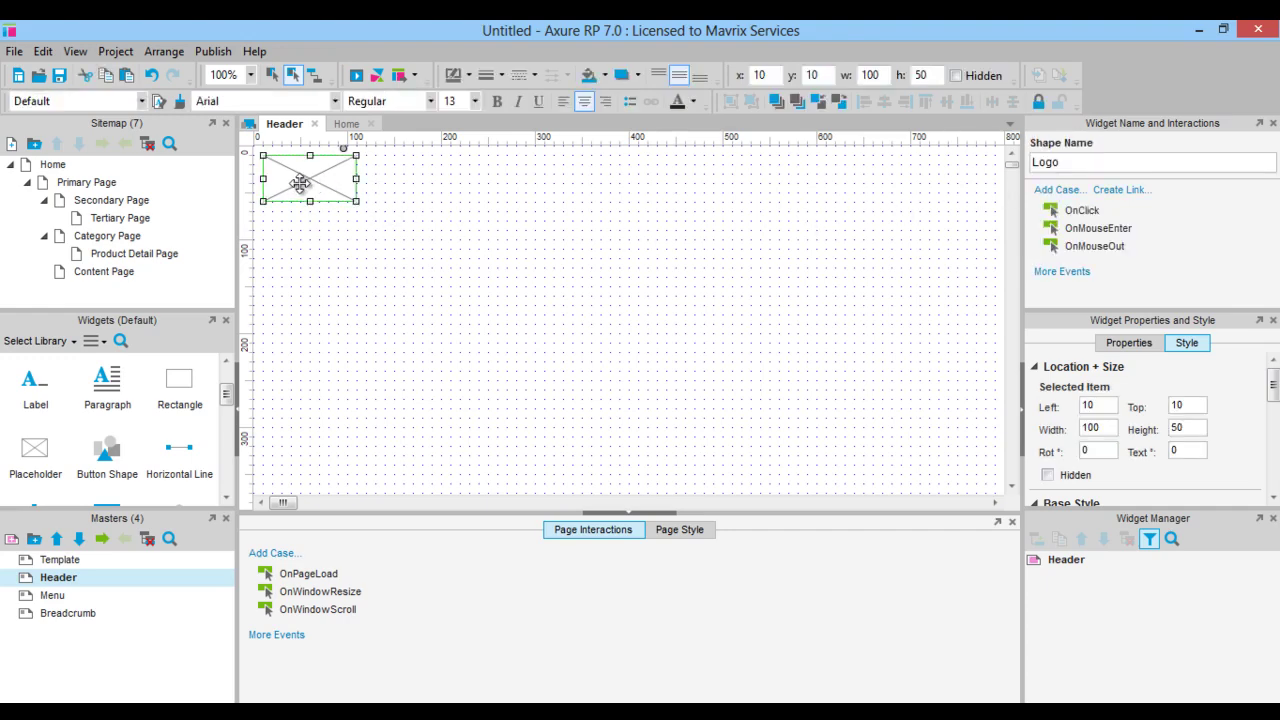
{"action": "double_click", "coordinate": [300, 183]}
{"action": "type", "text": "LOGO"}
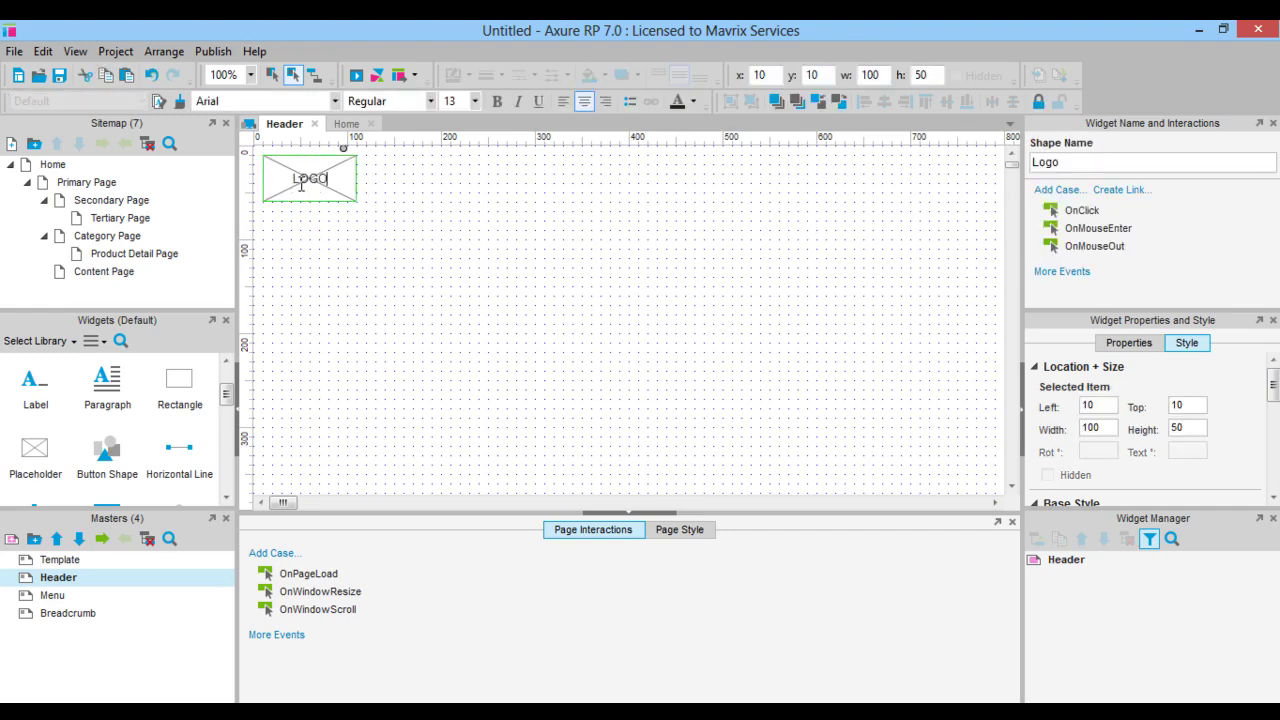
{"action": "left_click", "coordinate": [290, 240]}
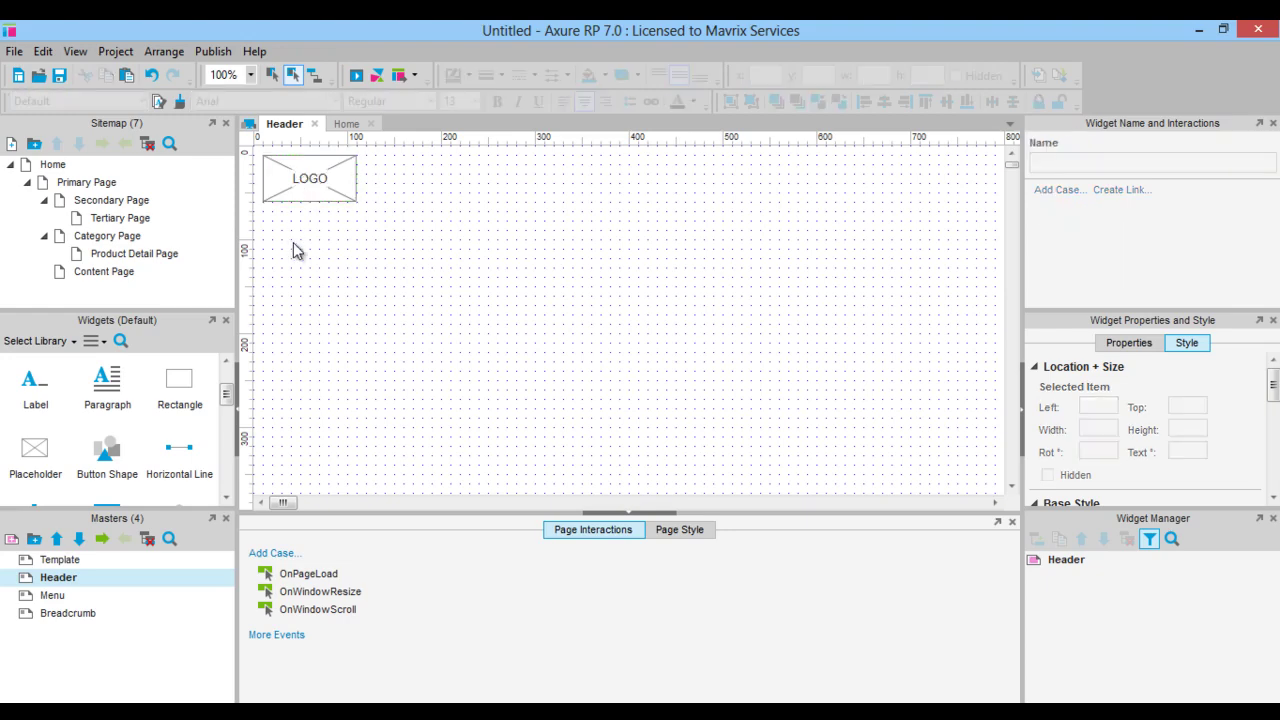
Step: Add a Heading 1 widget beside the logo placeholder with the text "Breadcrumb nav prototype"
{"action": "scroll", "coordinate": [230, 400], "scroll_direction": "up", "scroll_amount": 3}
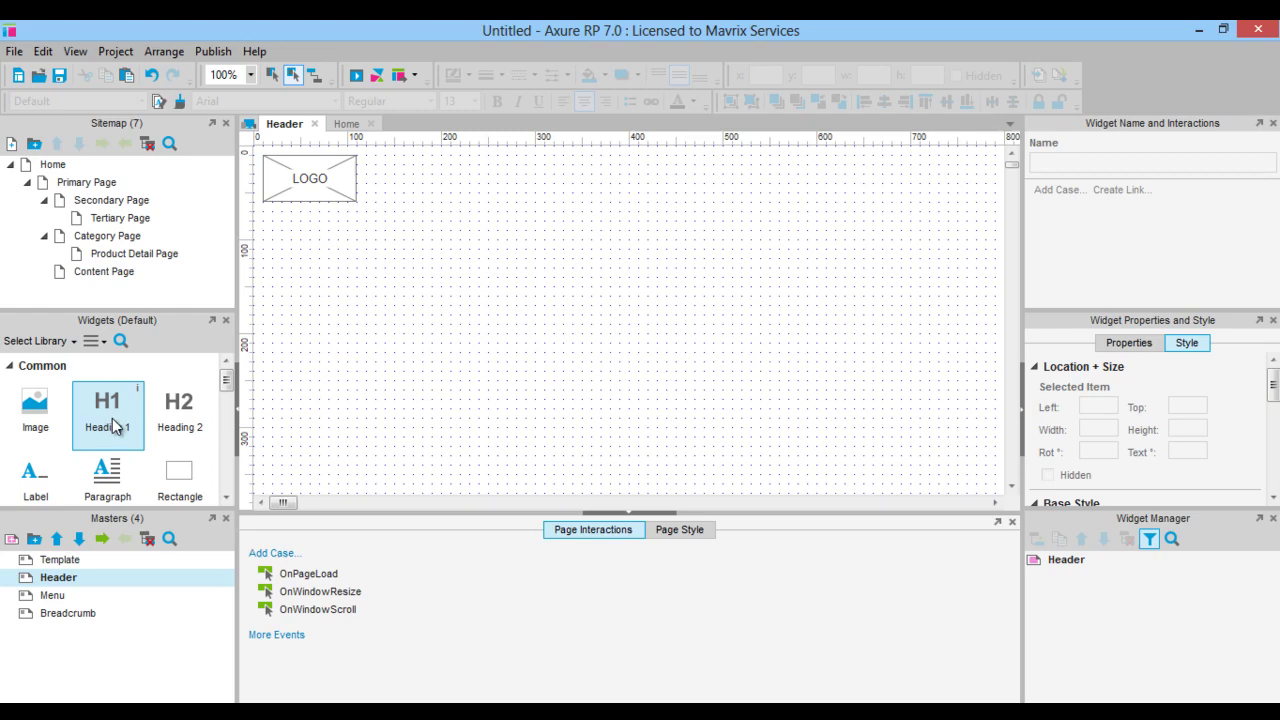
{"action": "left_click_drag", "start_coordinate": [118, 427], "coordinate": [370, 172]}
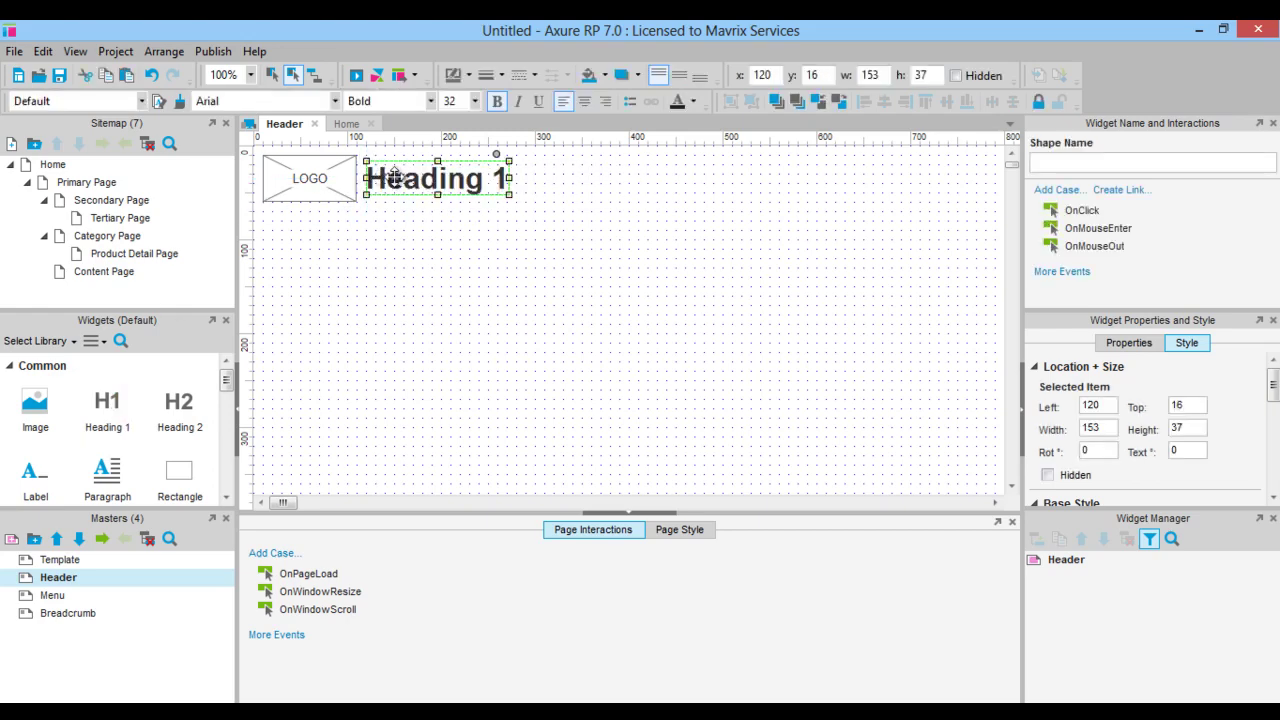
{"action": "double_click", "coordinate": [395, 177]}
{"action": "type", "text": "B"}
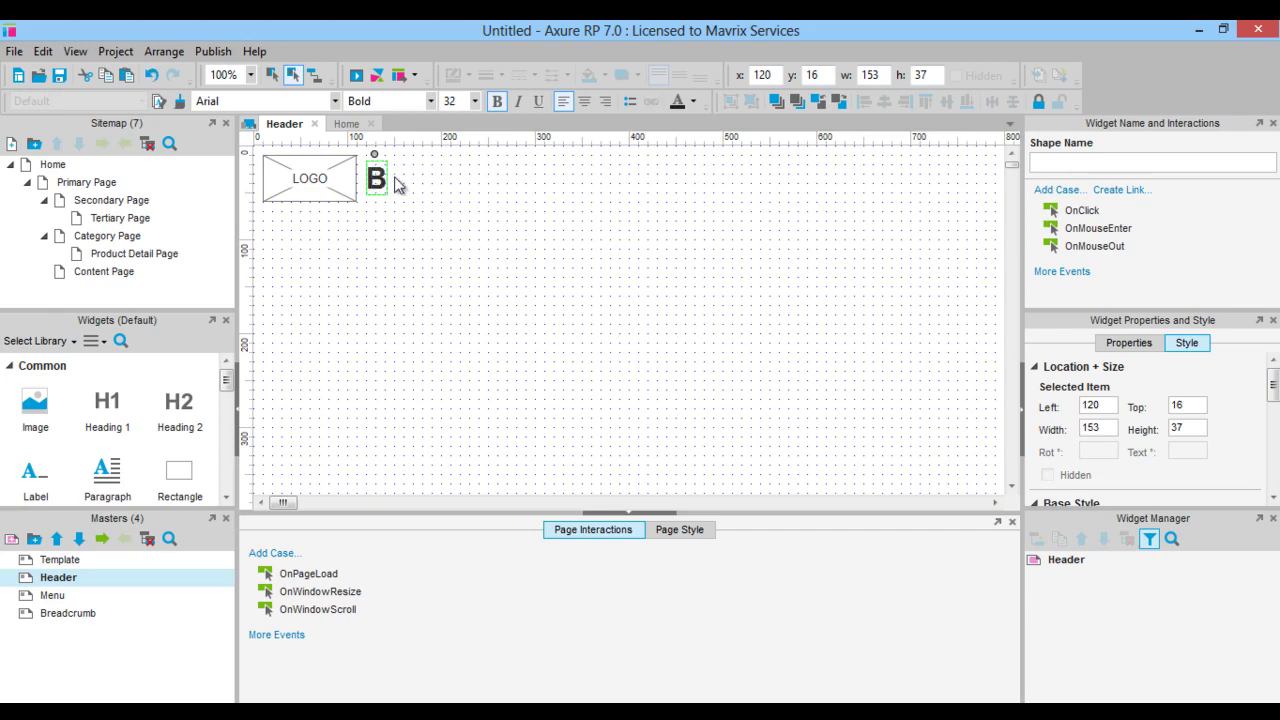
{"action": "type", "text": "readcrum"}
{"action": "type", "text": "b"}
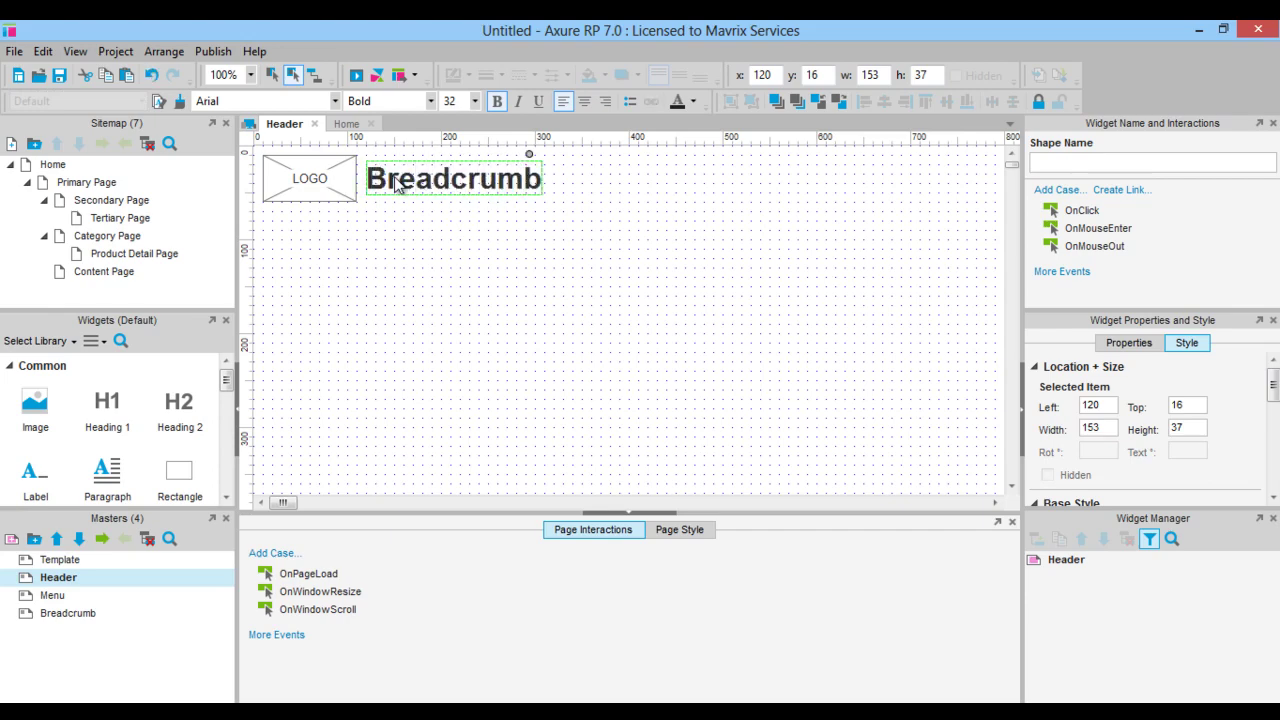
{"action": "type", "text": " nav"}
{"action": "left_click", "coordinate": [433, 267]}
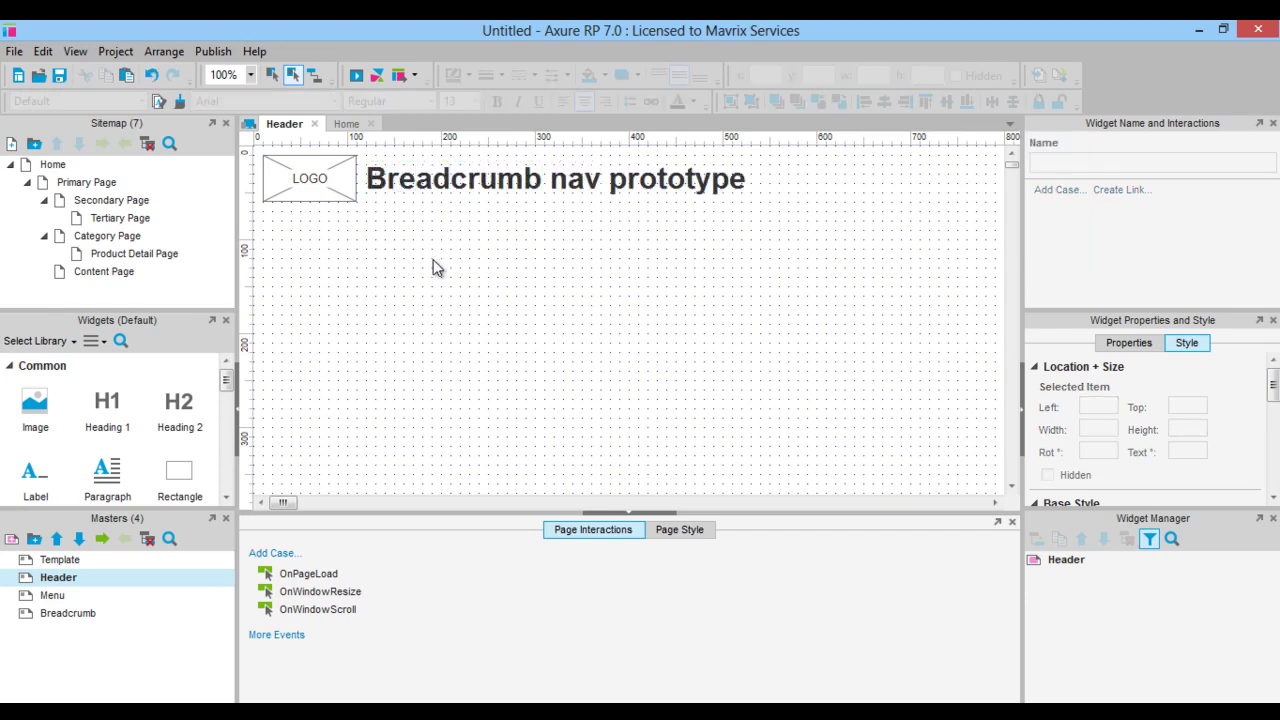
Step: Set the heading's font size to 20 and move it down to y 23, level with the logo's middle
{"action": "left_click", "coordinate": [443, 182]}
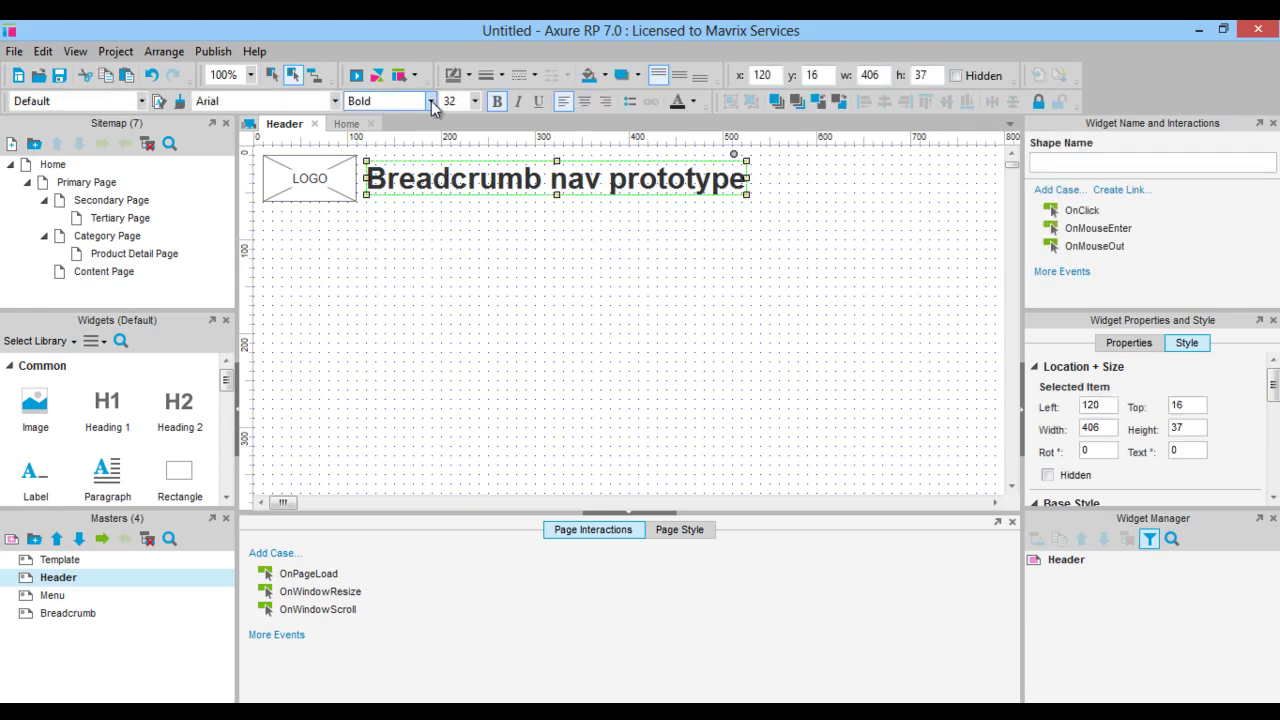
{"action": "left_click", "coordinate": [474, 101]}
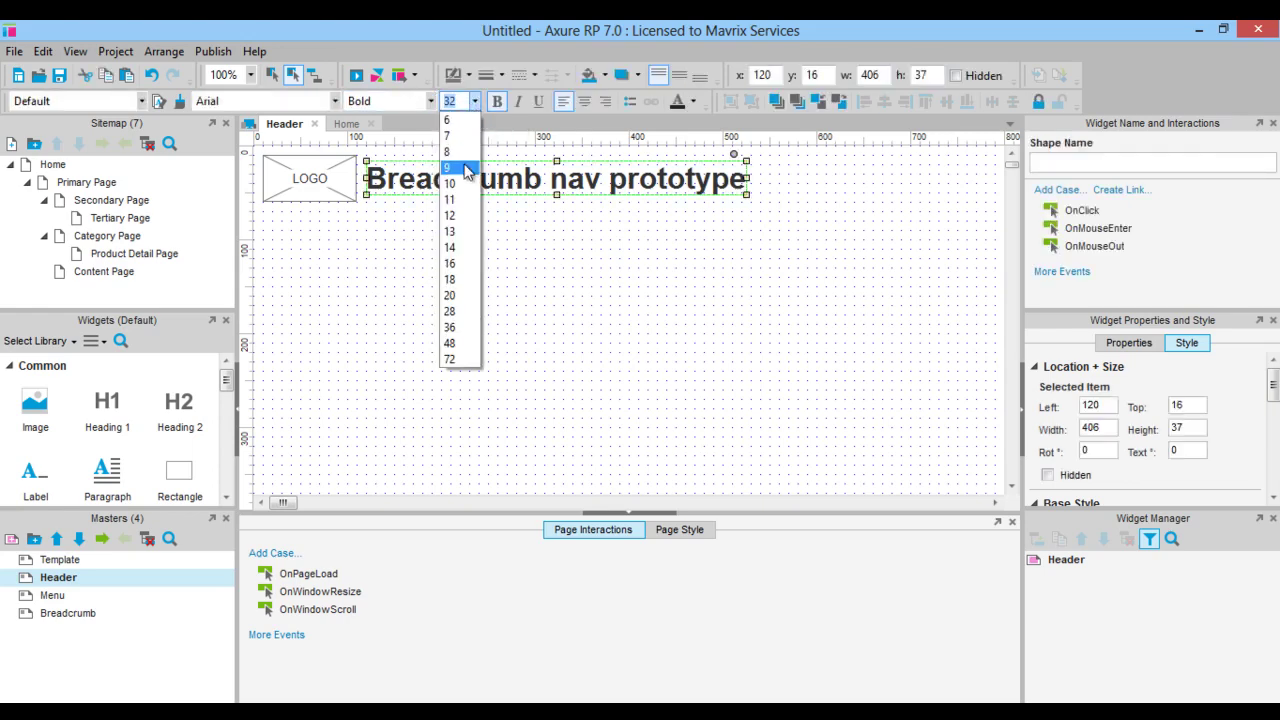
{"action": "left_click", "coordinate": [456, 294]}
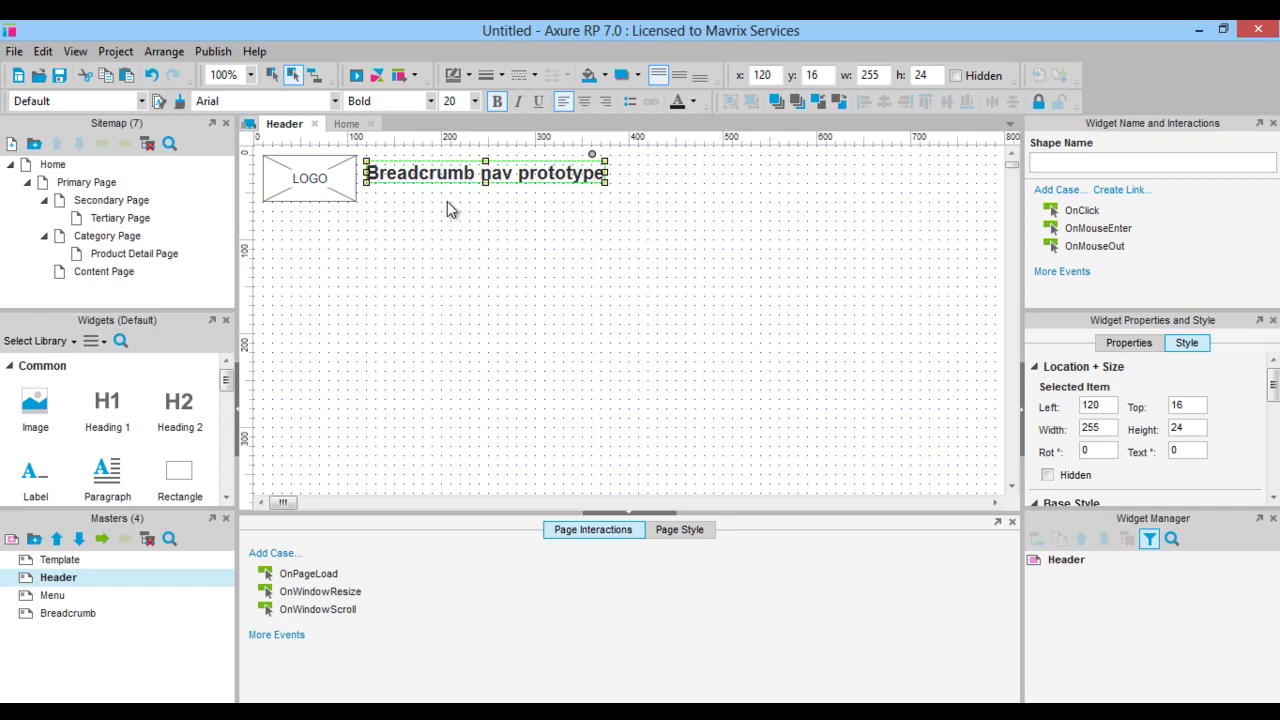
{"action": "left_click_drag", "start_coordinate": [444, 180], "coordinate": [446, 198]}
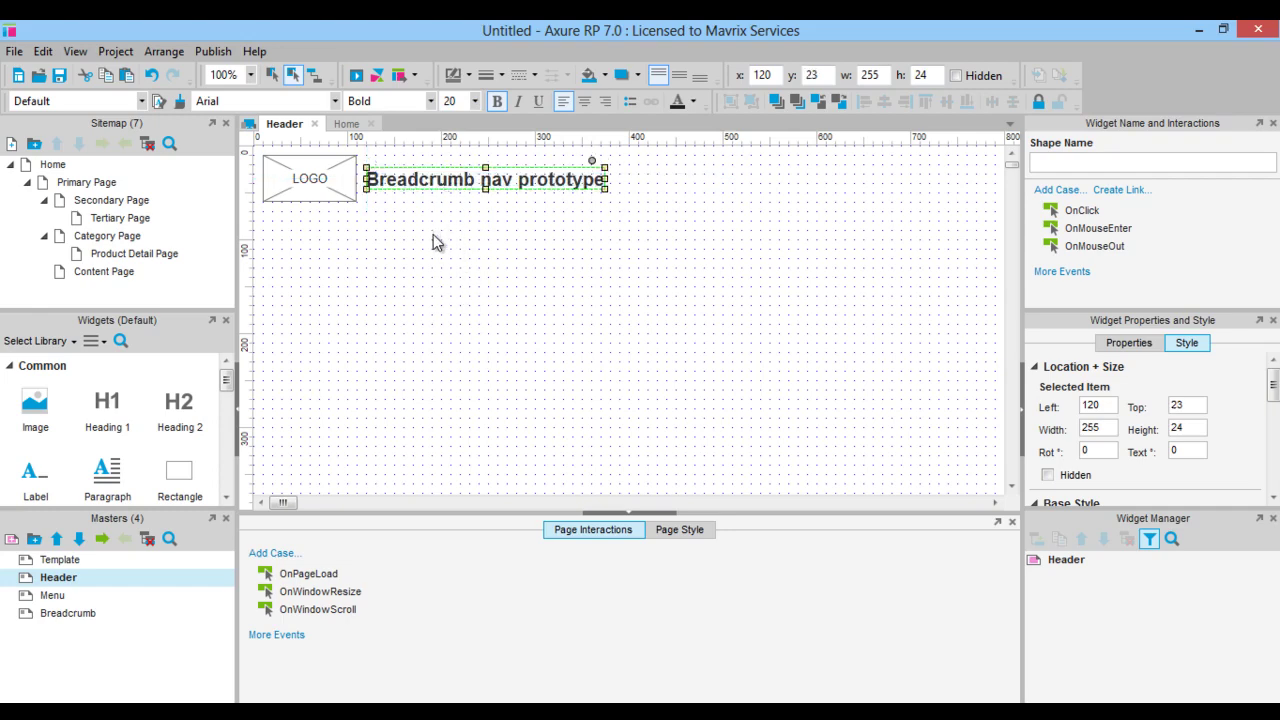
Step: Change the heading's text colour to grey and name the heading shape Title
{"action": "left_click", "coordinate": [691, 102]}
{"action": "left_click", "coordinate": [685, 176]}
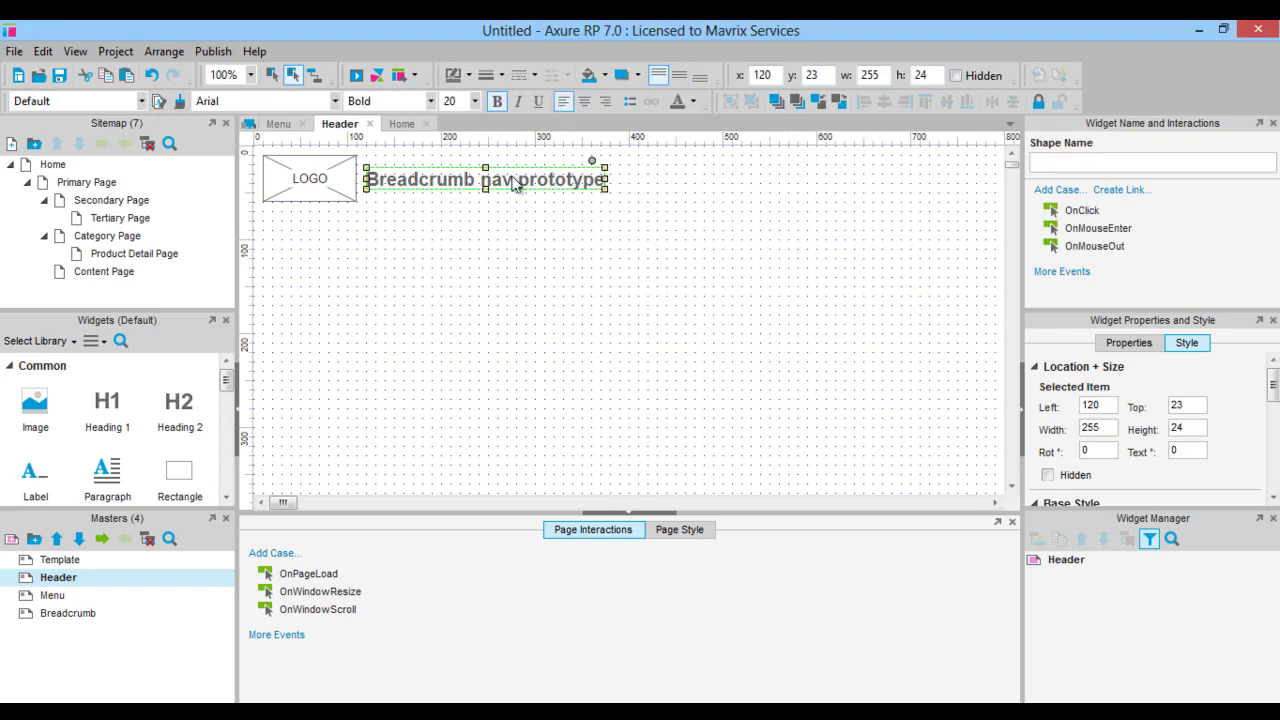
{"action": "left_click", "coordinate": [1160, 164]}
{"action": "type", "text": "Title"}
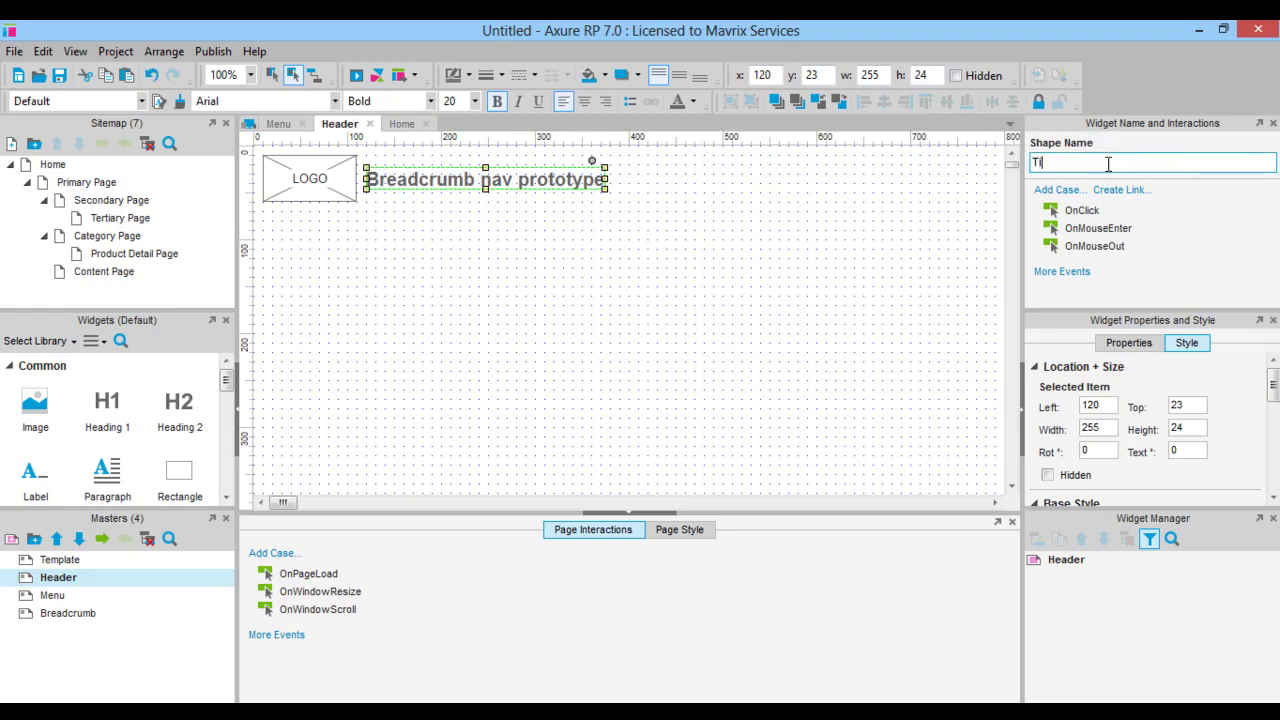
{"action": "left_click", "coordinate": [657, 338]}
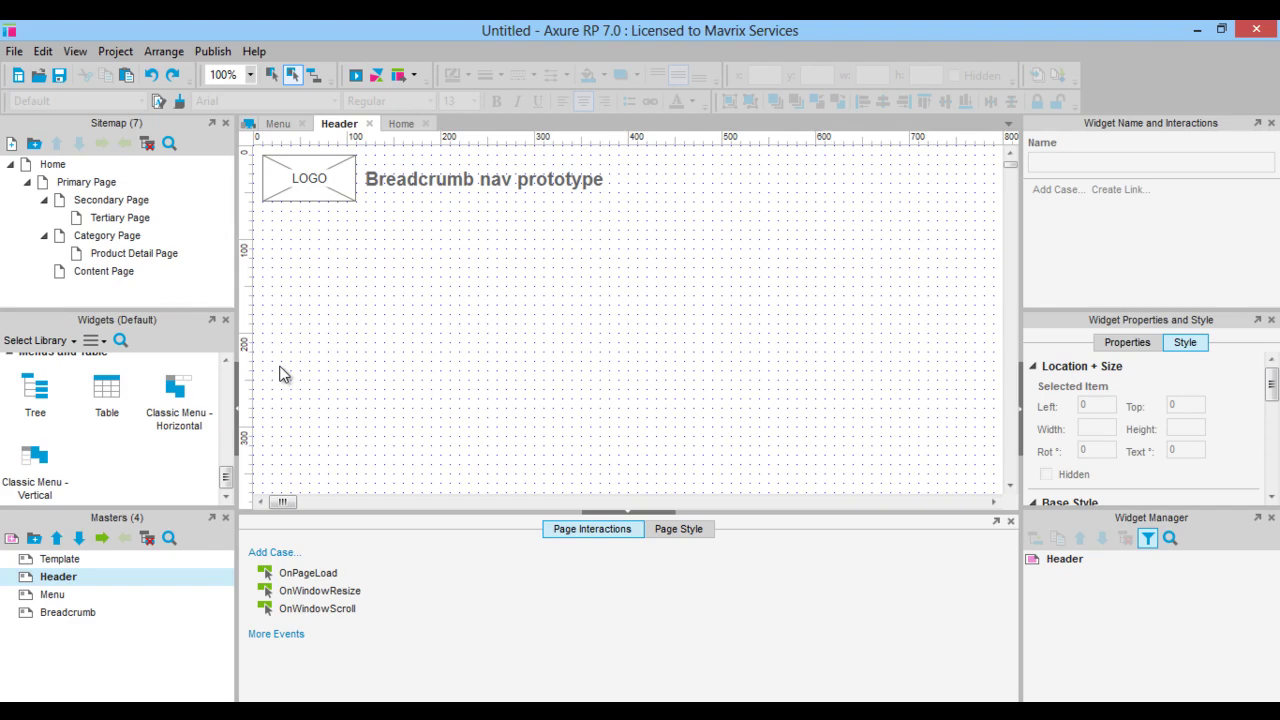
Step: Open the Menu master and place a horizontal classic menu near the canvas's upper-left area
{"action": "mouse_move", "coordinate": [55, 594]}
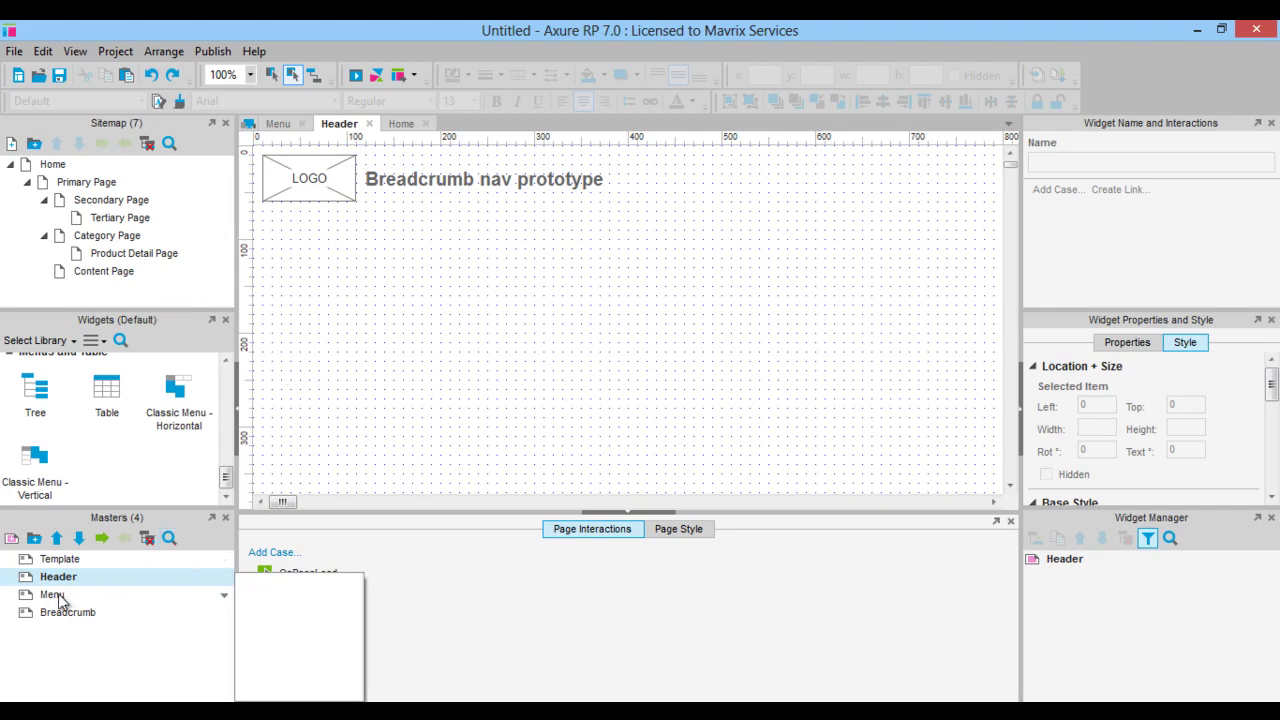
{"action": "left_click", "coordinate": [57, 596]}
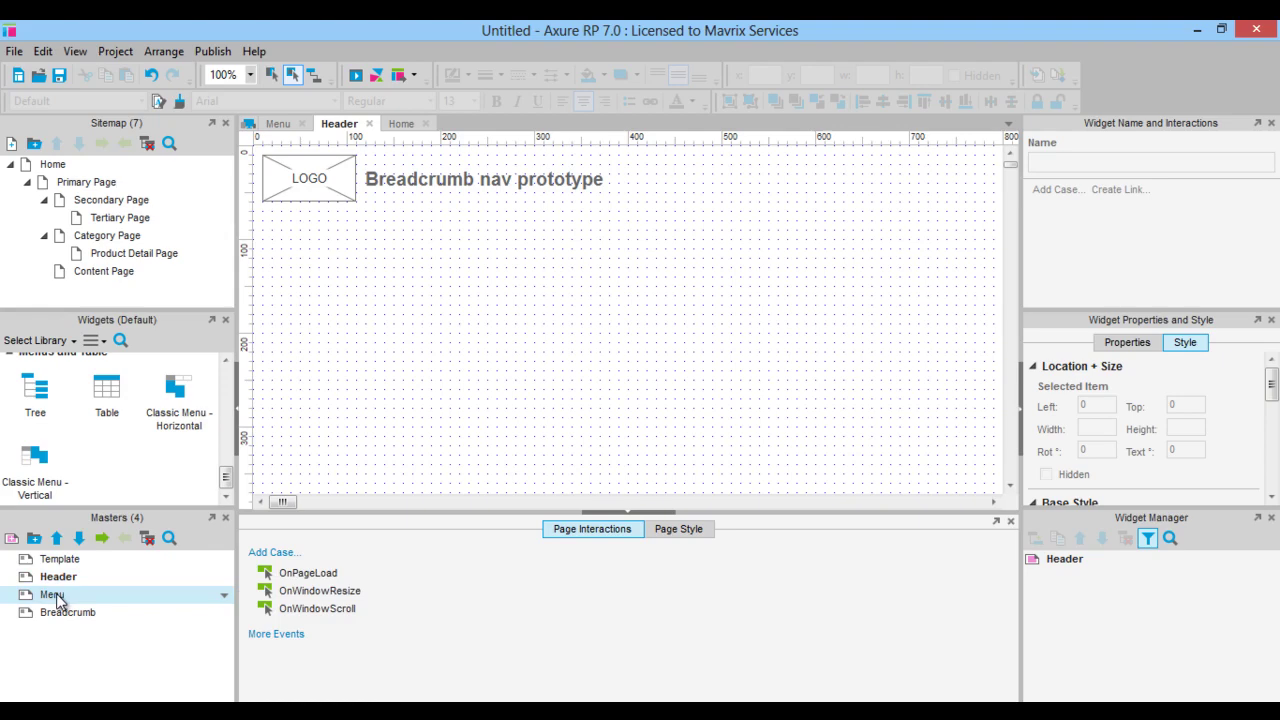
{"action": "double_click", "coordinate": [52, 598]}
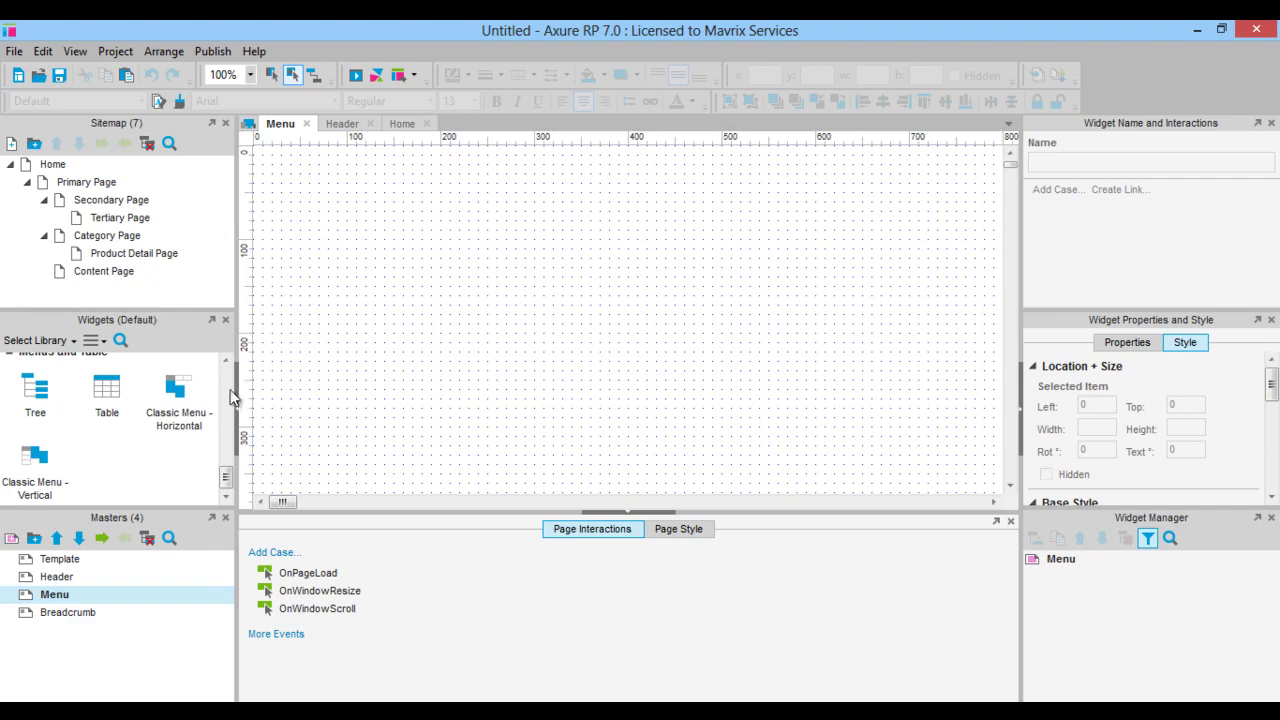
{"action": "left_click_drag", "start_coordinate": [195, 416], "coordinate": [265, 199]}
Step: Change the text of the first menu item, File, to Primary
{"action": "left_click", "coordinate": [310, 217]}
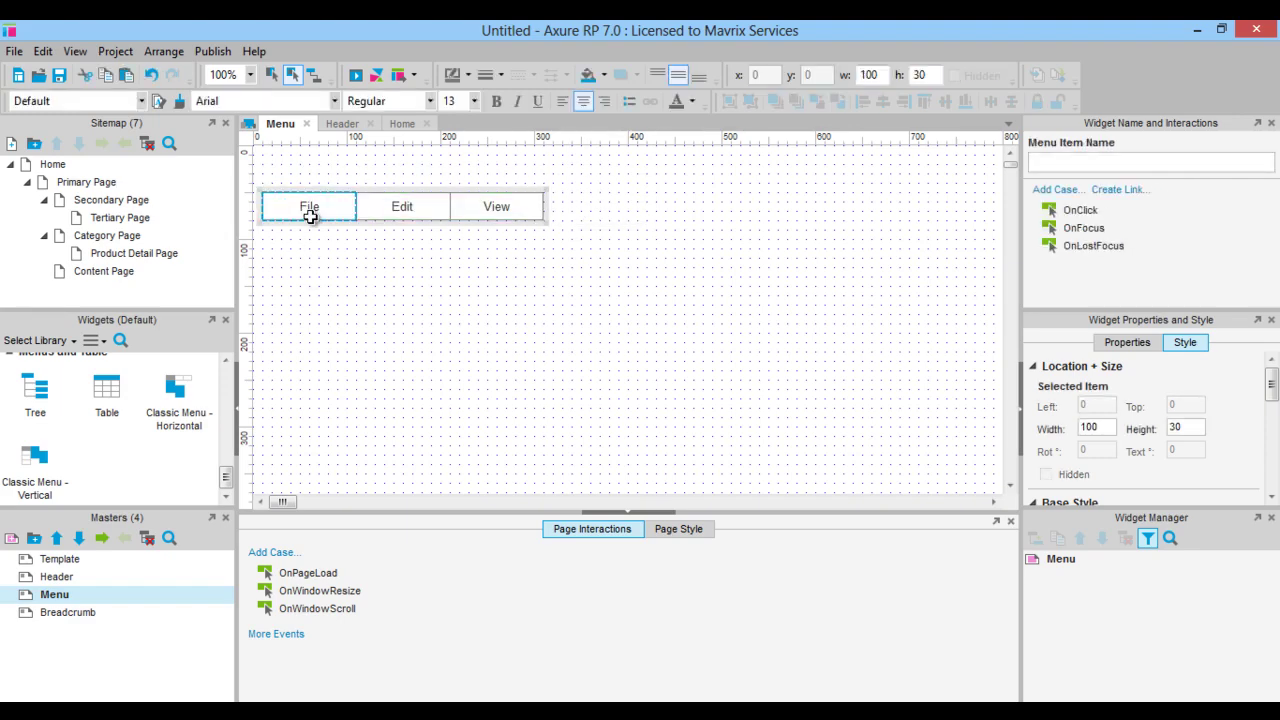
{"action": "double_click", "coordinate": [310, 217]}
{"action": "type", "text": "Primar"}
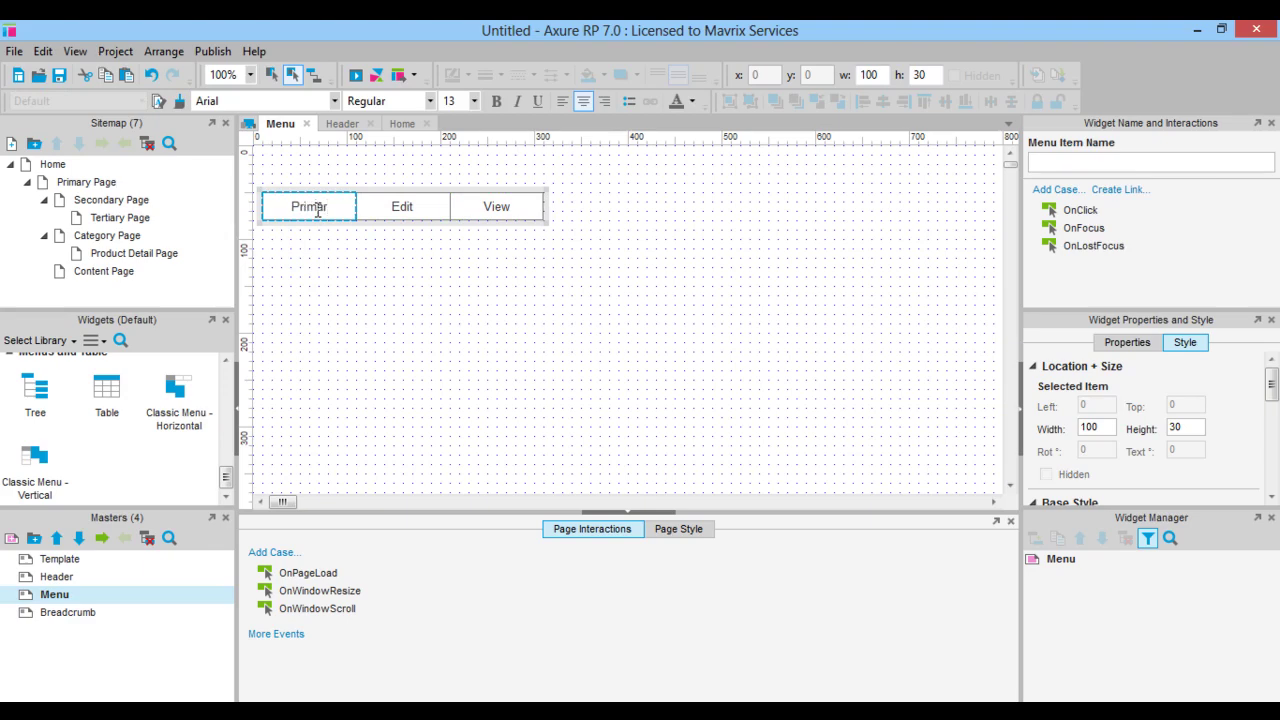
{"action": "type", "text": "y"}
{"action": "left_click", "coordinate": [330, 240]}
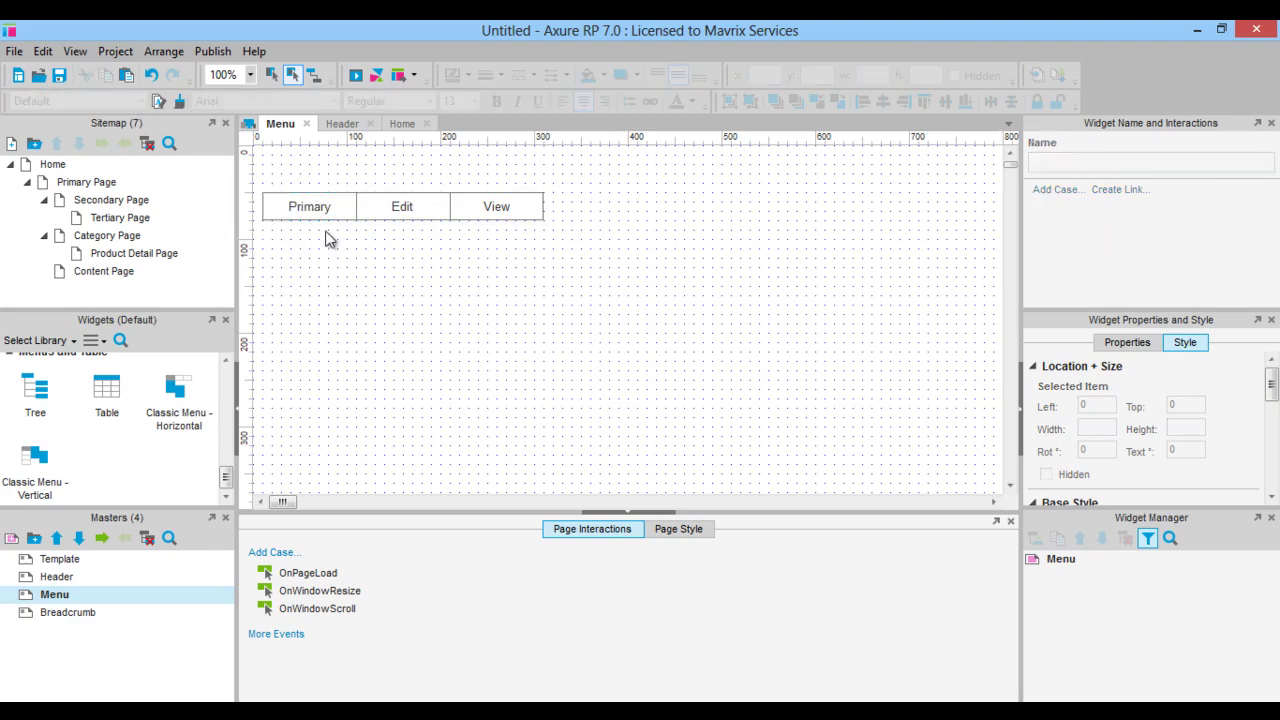
Step: Set the Primary item's menu item name to Menu Primary
{"action": "left_click", "coordinate": [320, 207]}
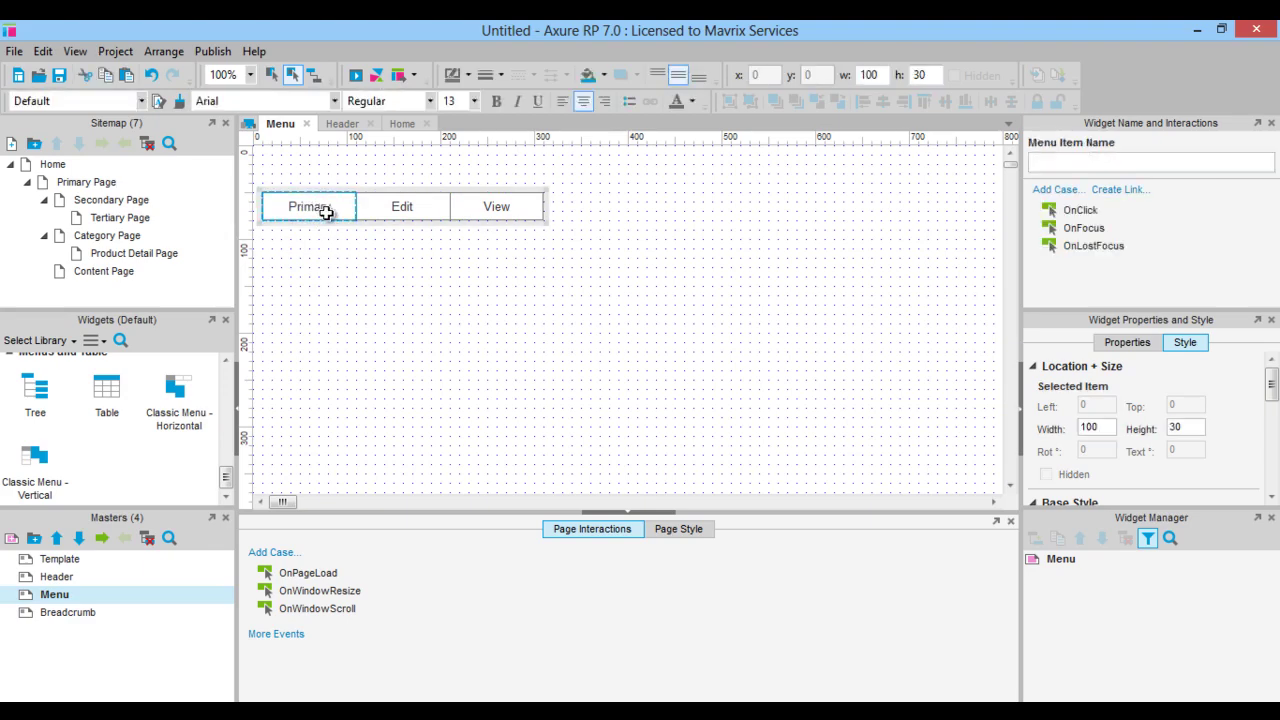
{"action": "left_click", "coordinate": [1084, 164]}
{"action": "type", "text": "Menu"}
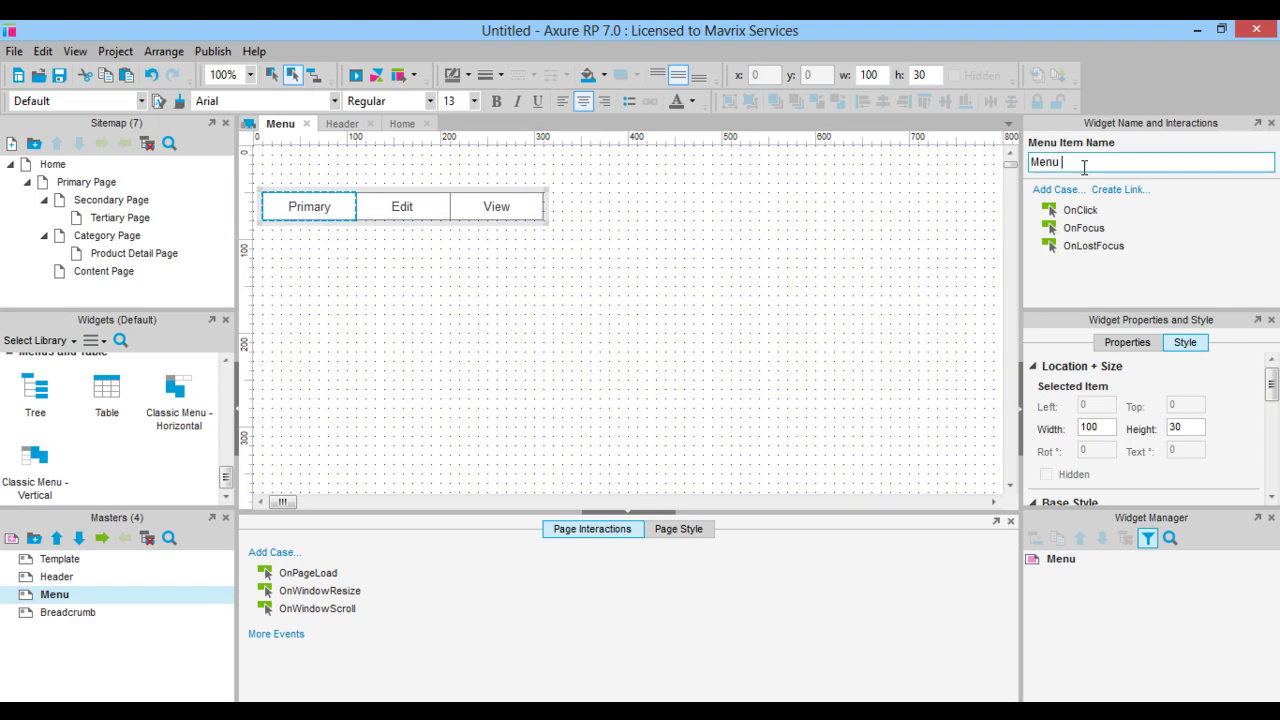
{"action": "type", "text": " Primary"}
{"action": "left_click", "coordinate": [866, 322]}
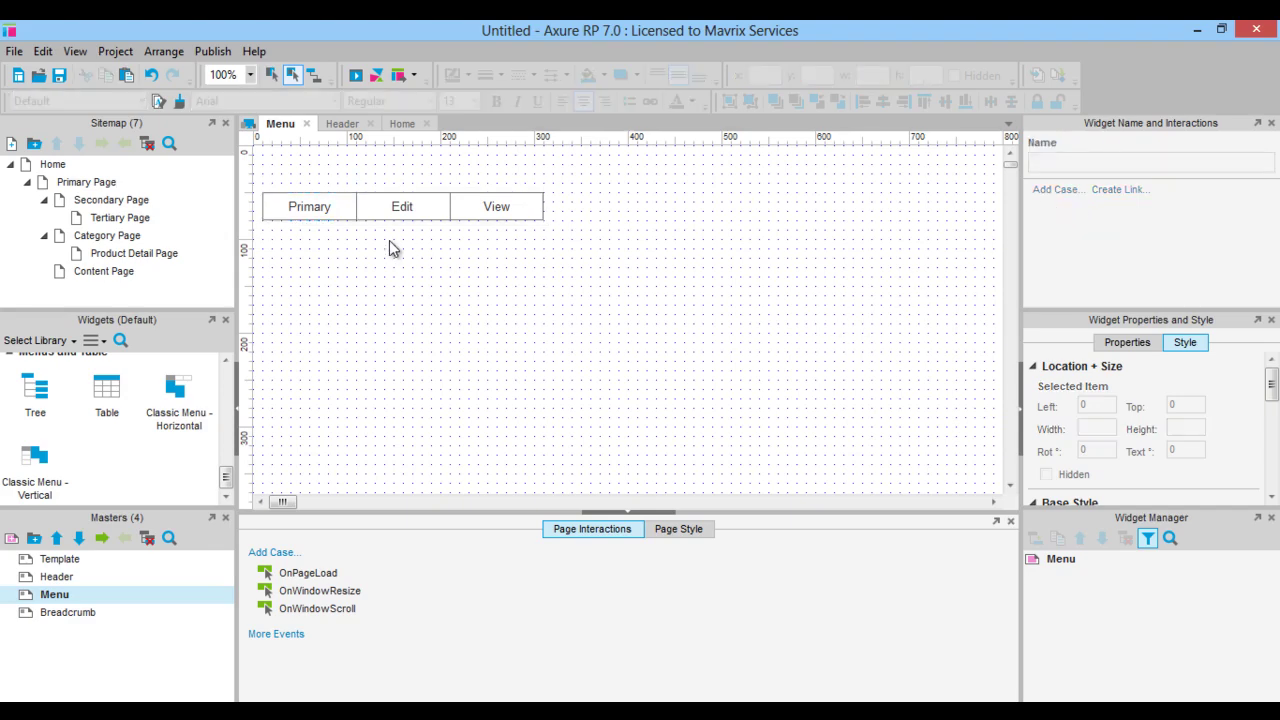
Step: Add an OnClick case to the Primary menu item that opens Primary Page in the current window
{"action": "left_click", "coordinate": [309, 206]}
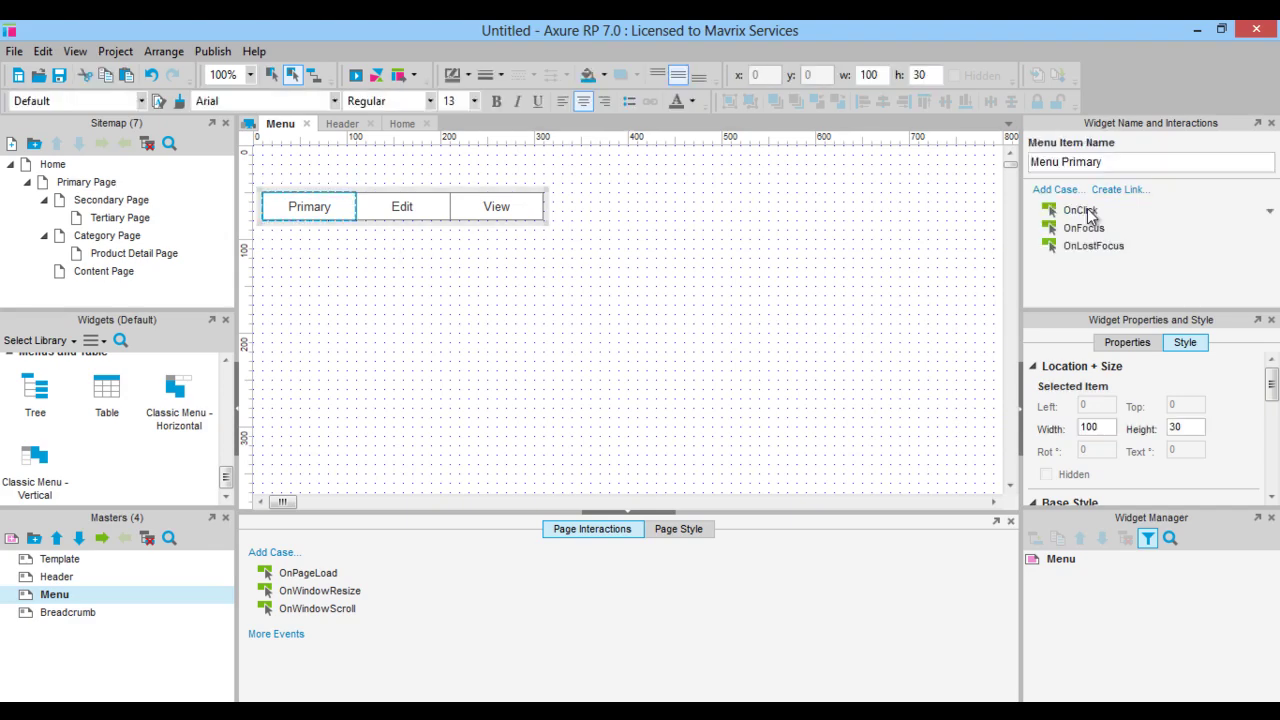
{"action": "left_click", "coordinate": [1090, 215]}
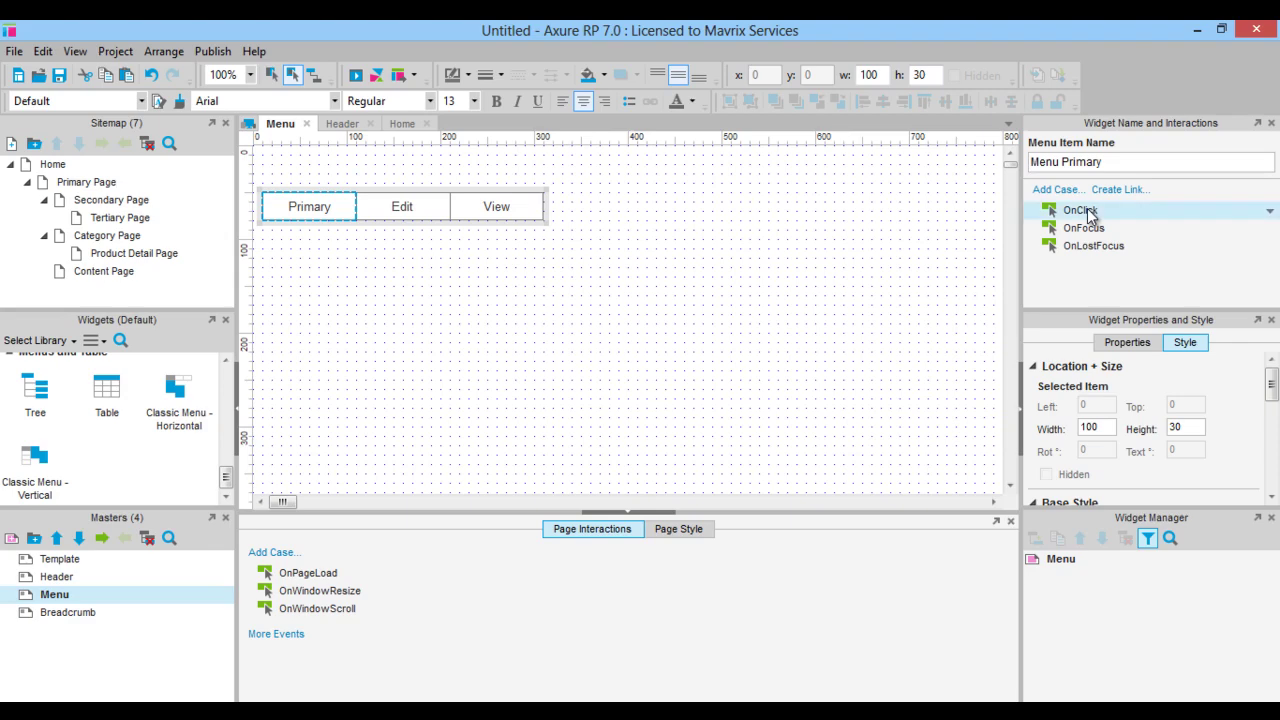
{"action": "double_click", "coordinate": [1090, 213]}
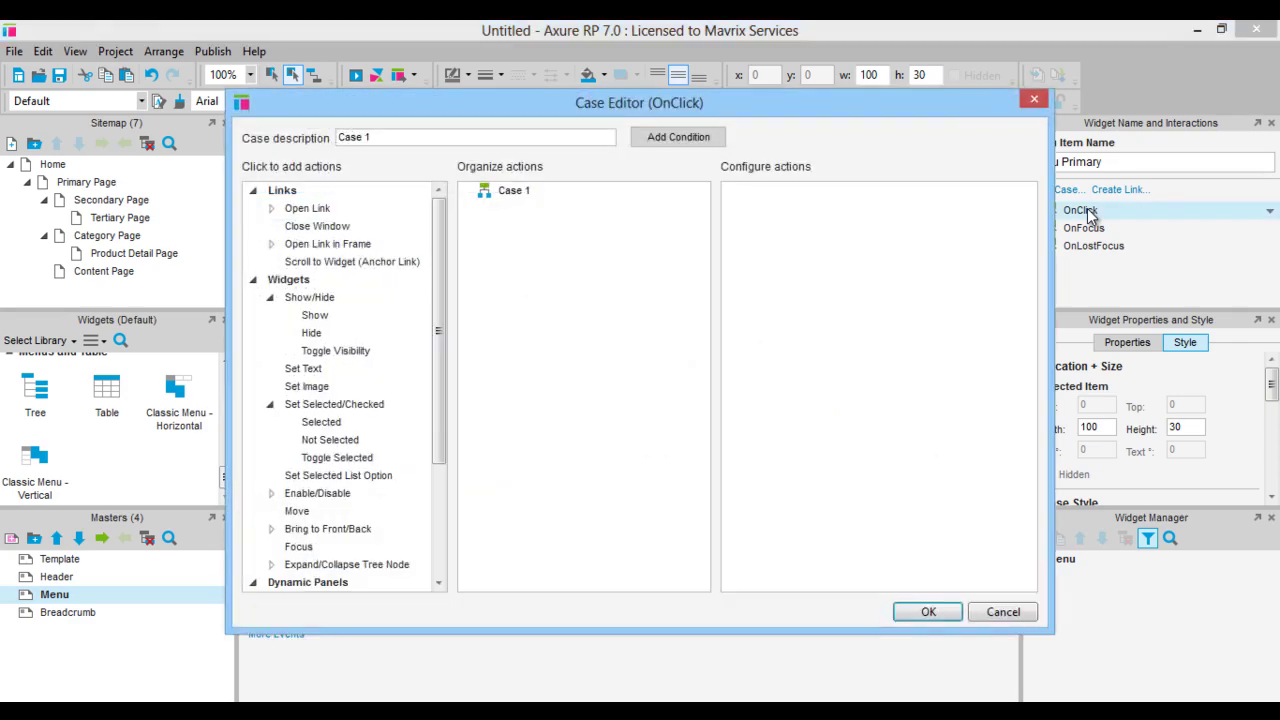
{"action": "left_click", "coordinate": [278, 212]}
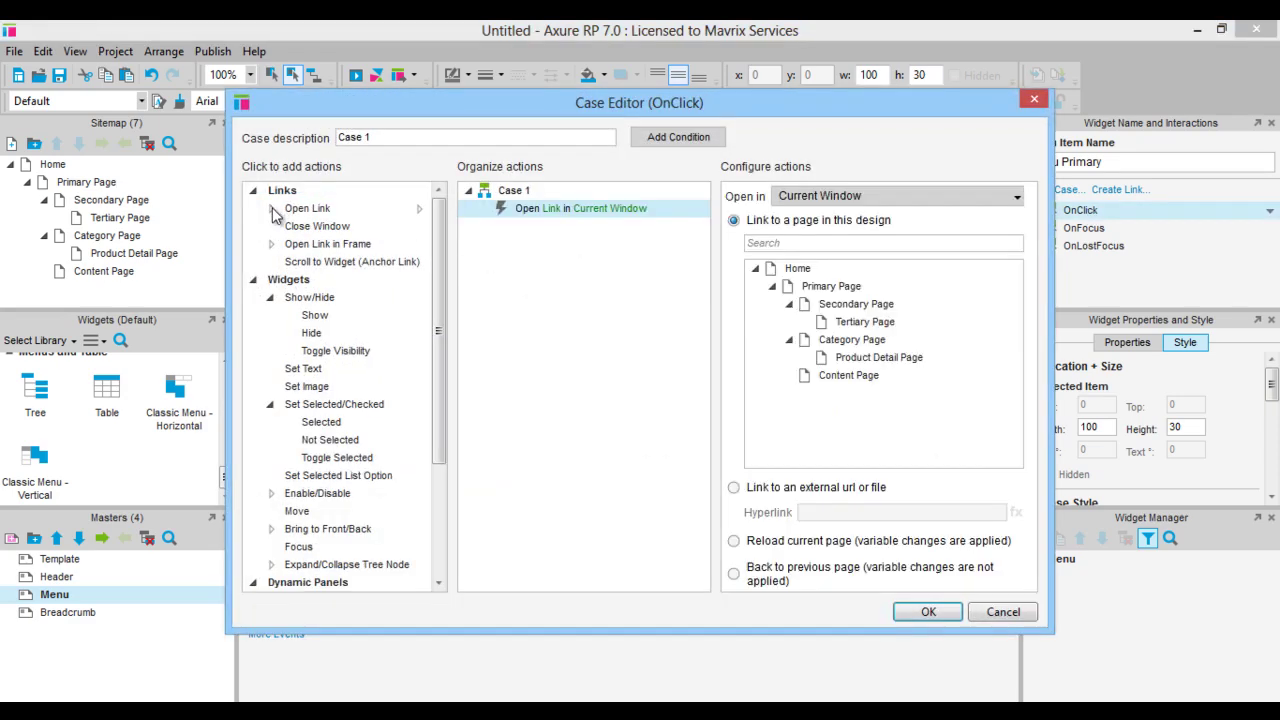
{"action": "left_click", "coordinate": [795, 286]}
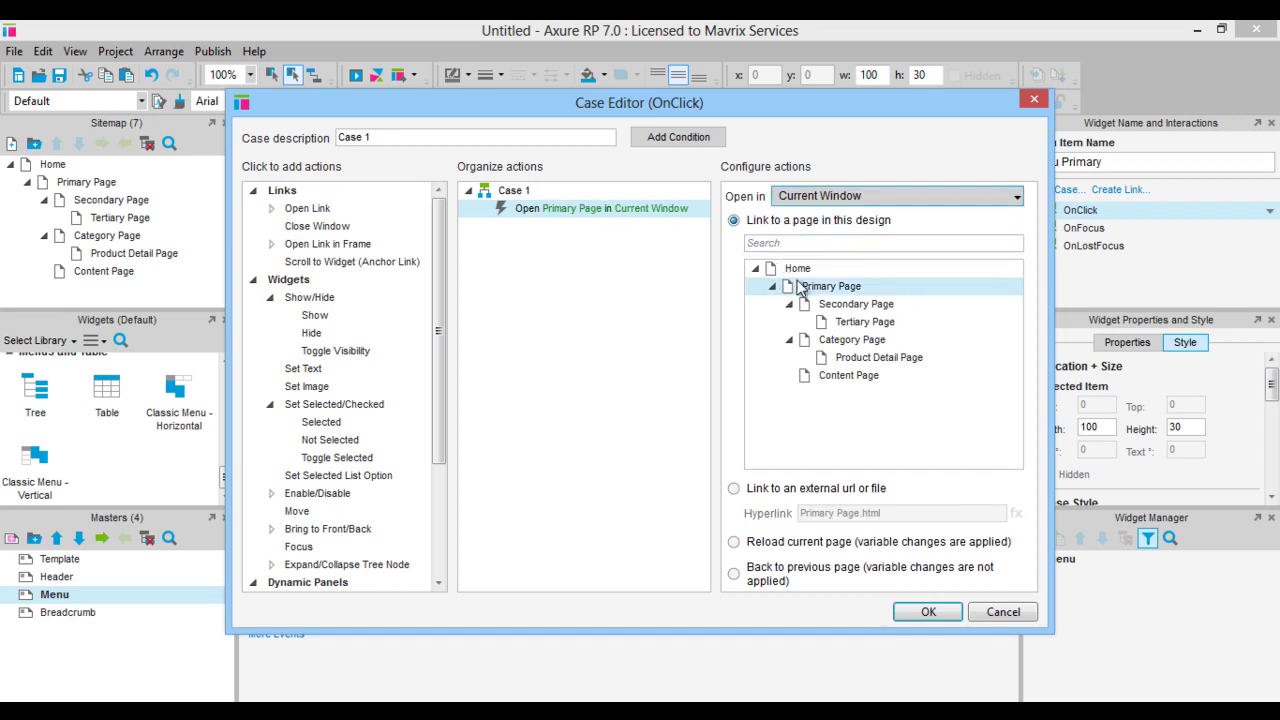
{"action": "left_click", "coordinate": [930, 612]}
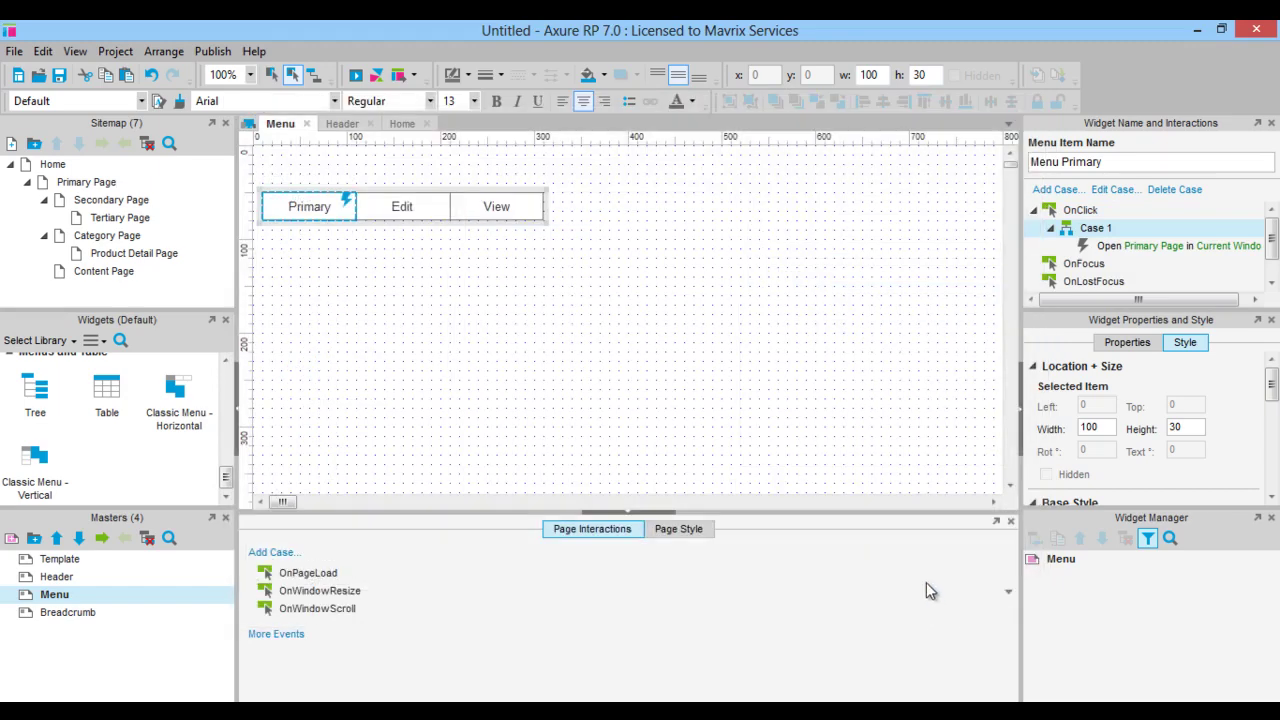
Step: Change the second menu item's text, Edit, to Category and set its menu item name to Menu Category
{"action": "left_click", "coordinate": [407, 207]}
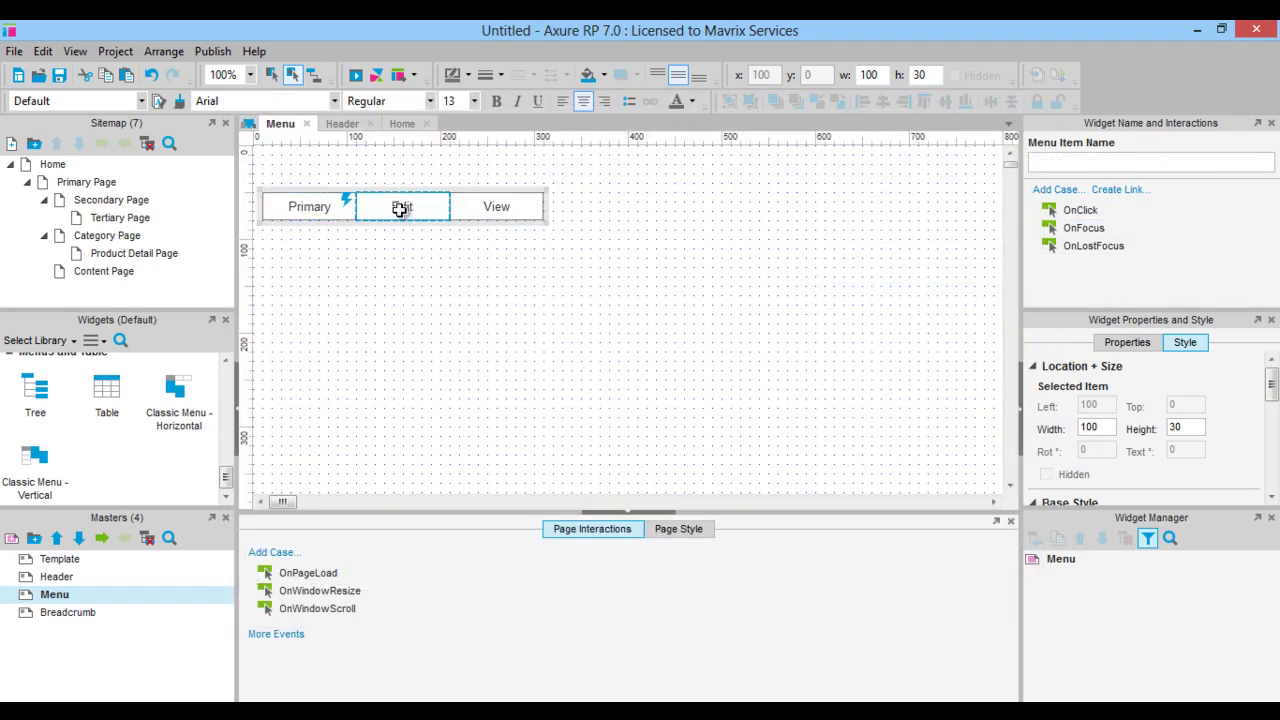
{"action": "double_click", "coordinate": [400, 209]}
{"action": "type", "text": "Category"}
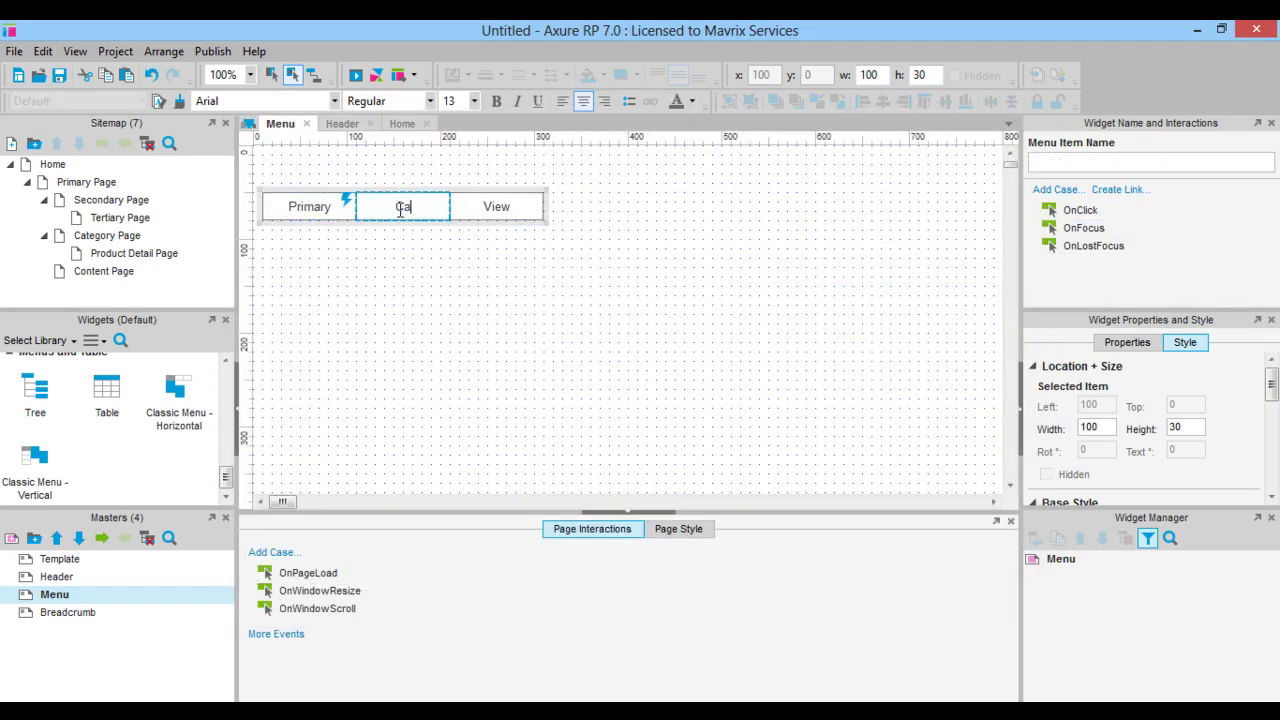
{"action": "left_click", "coordinate": [1050, 164]}
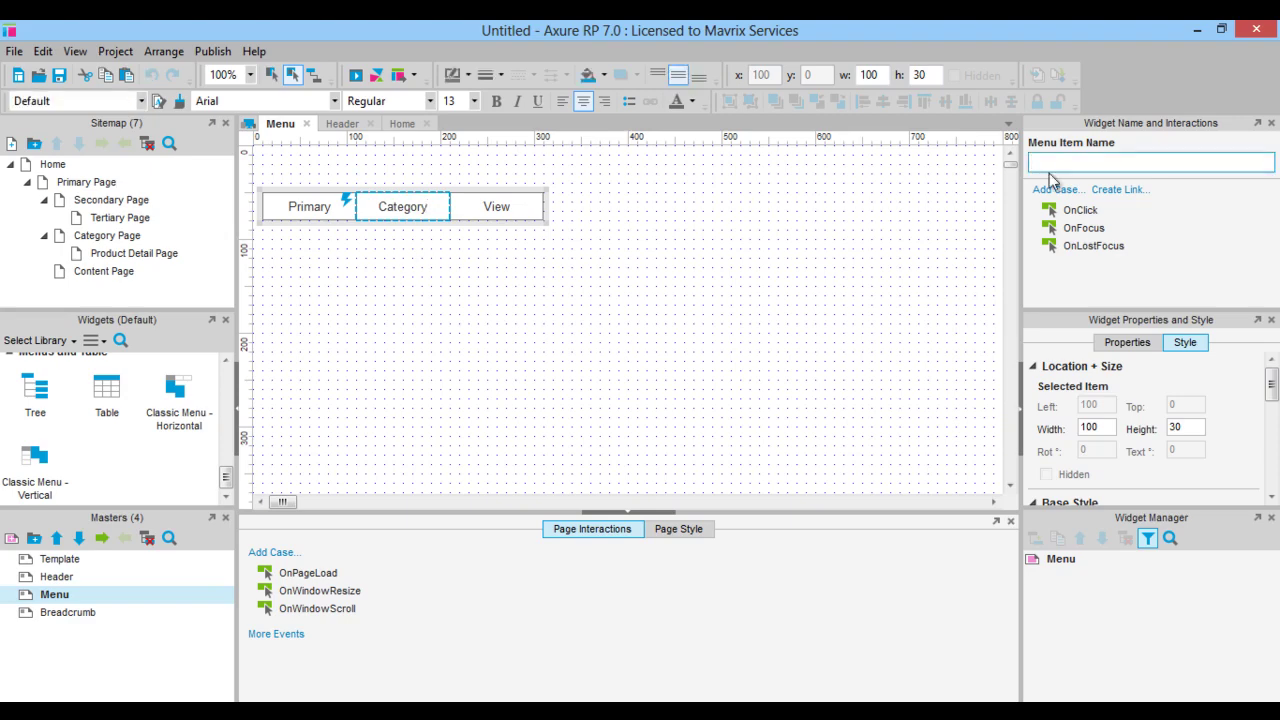
{"action": "type", "text": "Menu Category"}
Step: Add an OnClick case to the Category menu item that opens Category Page in the current window
{"action": "left_click", "coordinate": [1086, 212]}
{"action": "double_click", "coordinate": [1086, 212]}
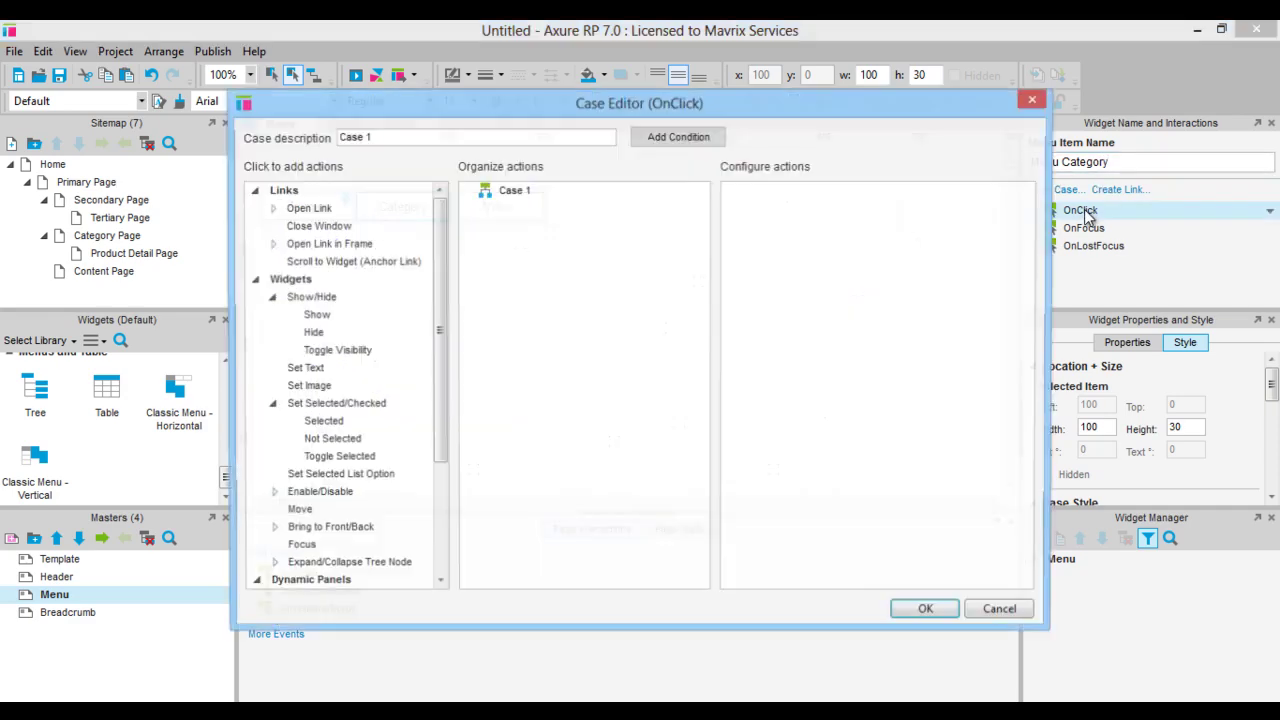
{"action": "left_click", "coordinate": [271, 208]}
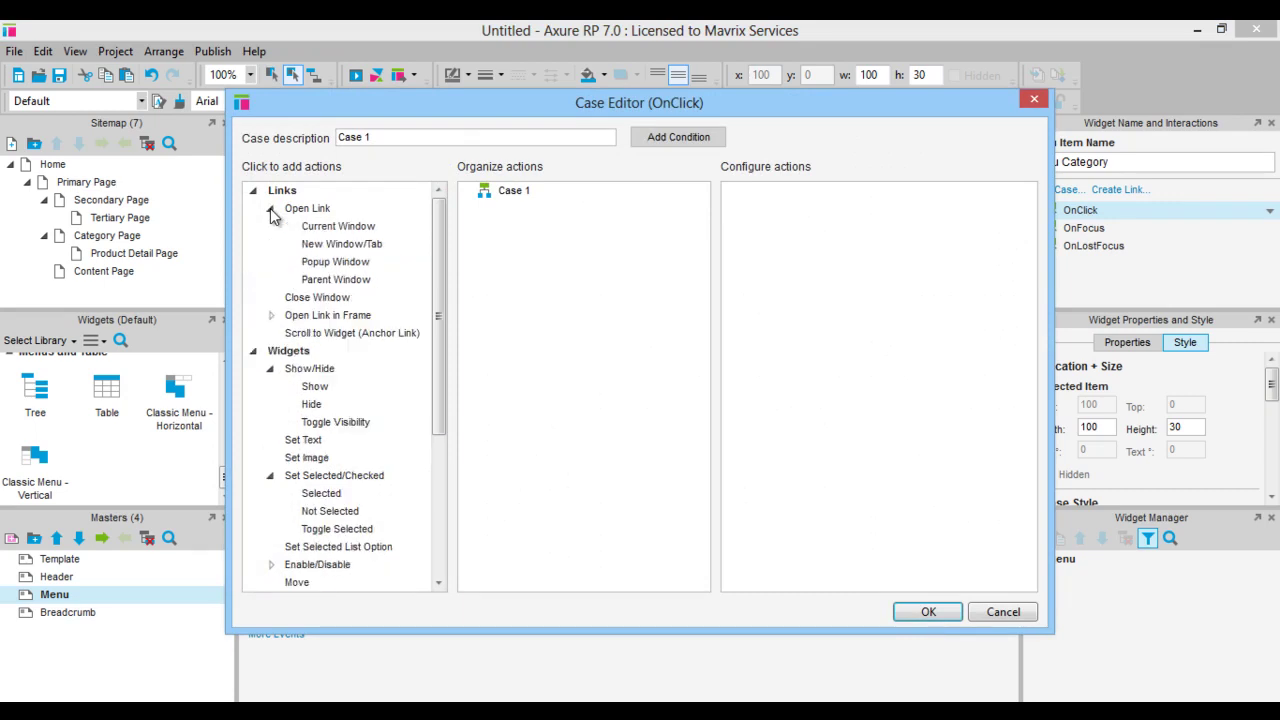
{"action": "left_click", "coordinate": [323, 228]}
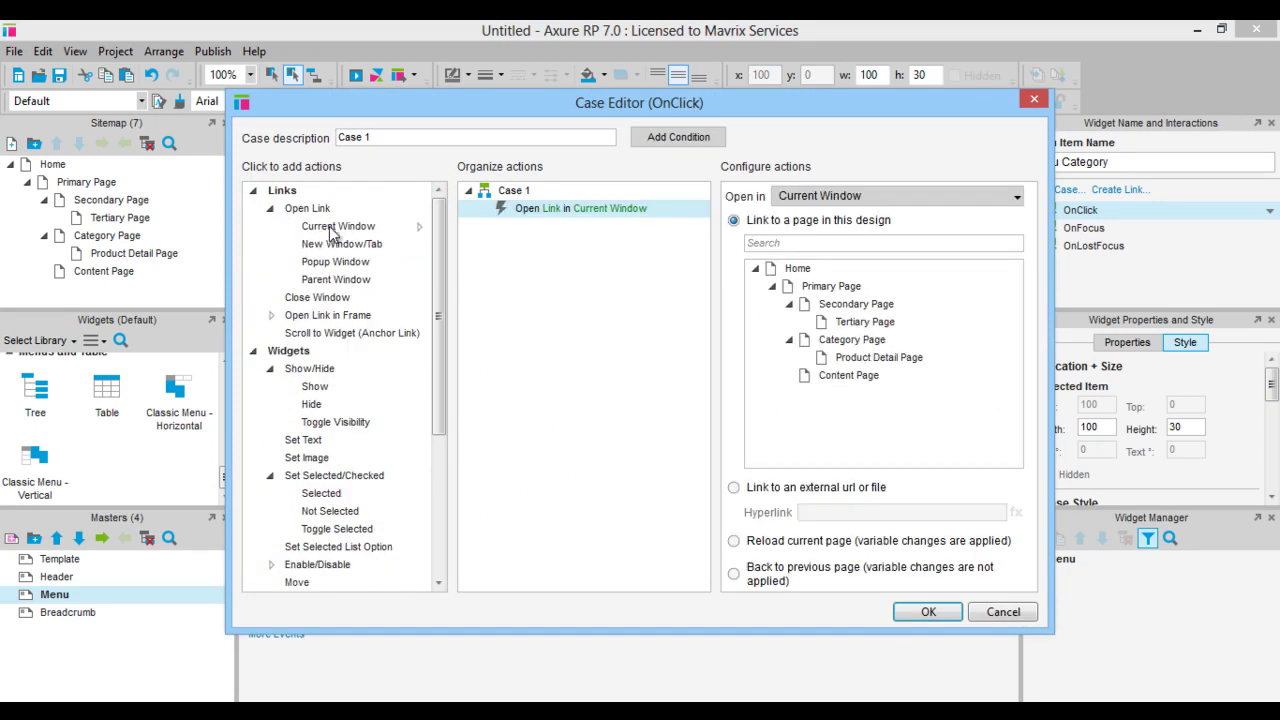
{"action": "left_click", "coordinate": [826, 342]}
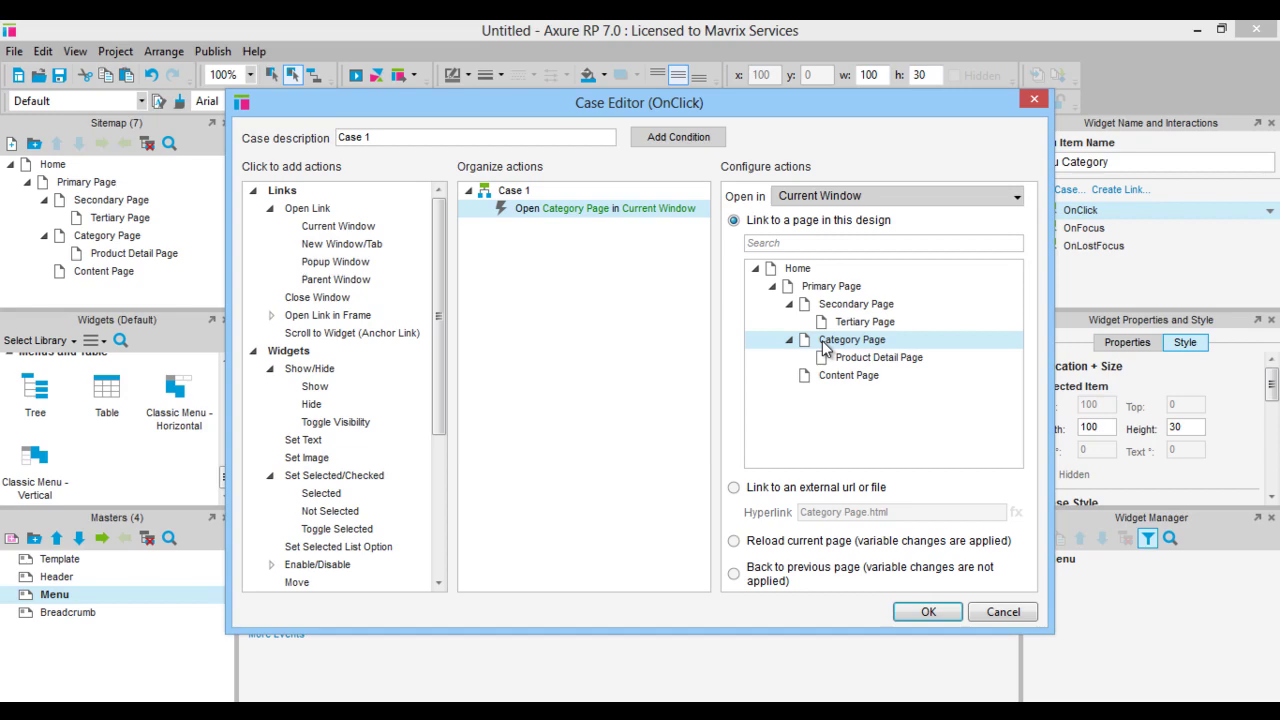
{"action": "left_click", "coordinate": [912, 610]}
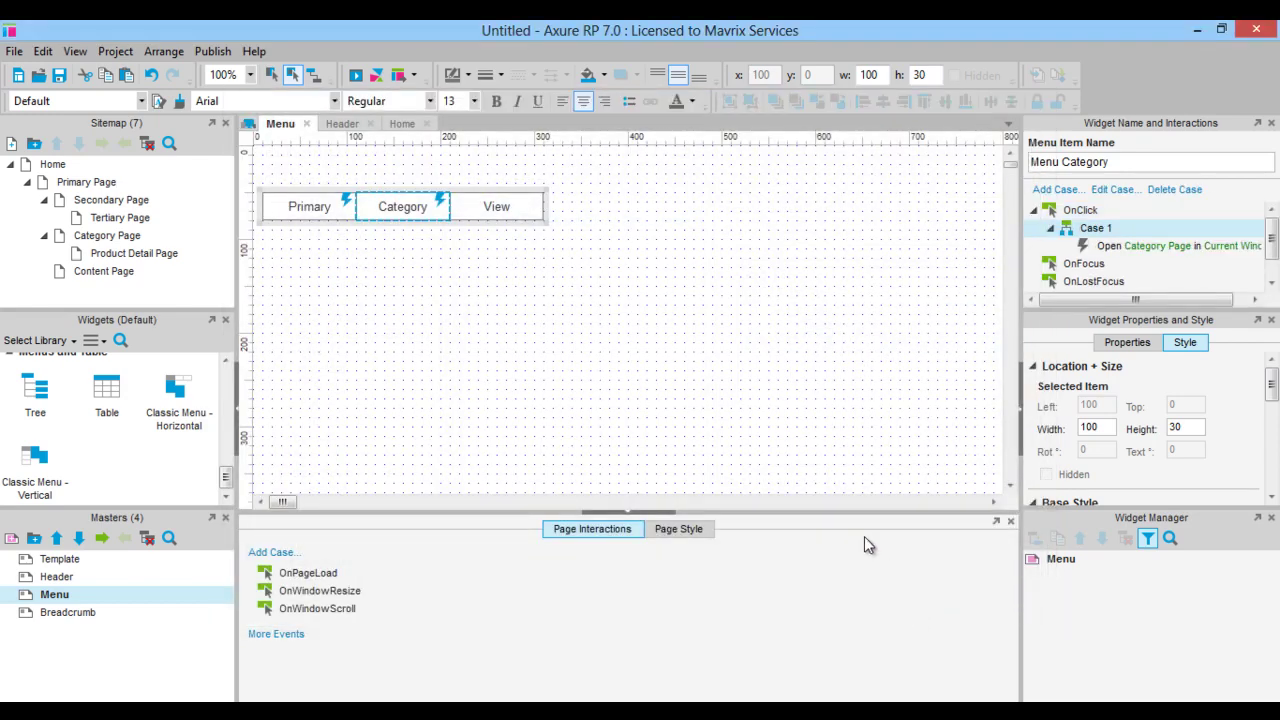
Step: Change the third menu item's text, View, to Content and set its menu item name to Menu Content
{"action": "left_click", "coordinate": [496, 210]}
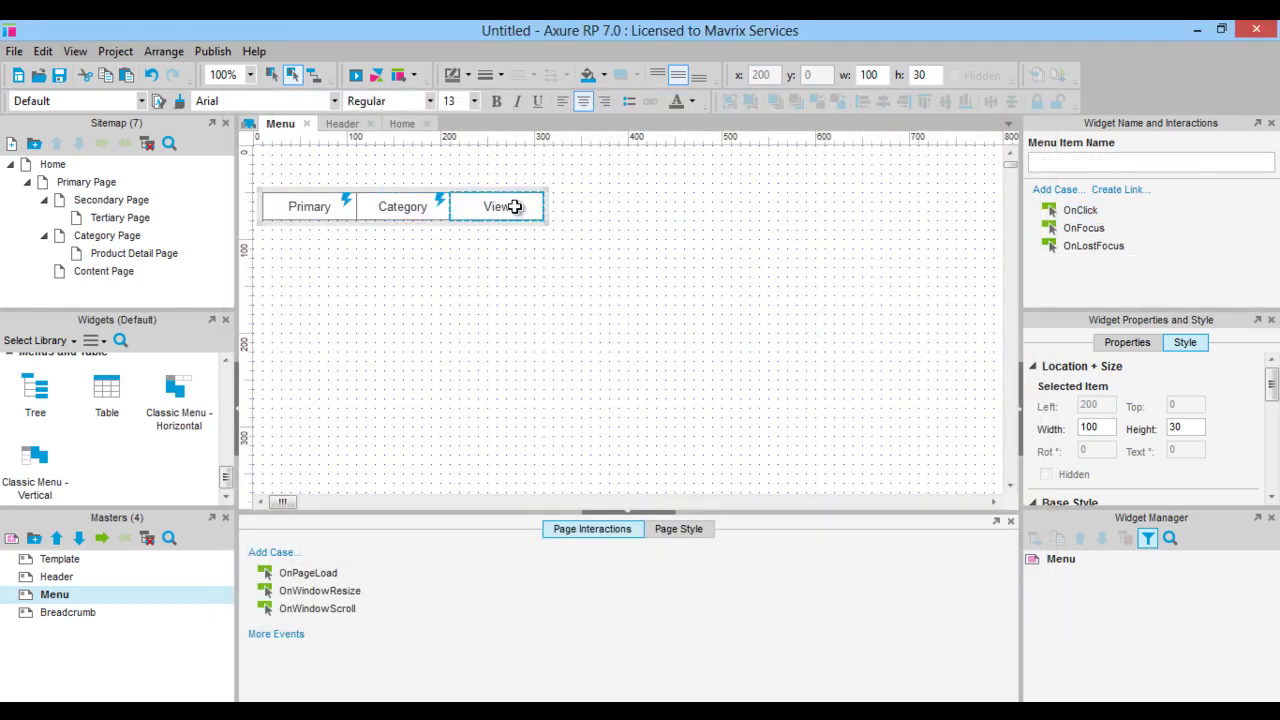
{"action": "double_click", "coordinate": [514, 206]}
{"action": "type", "text": "Co"}
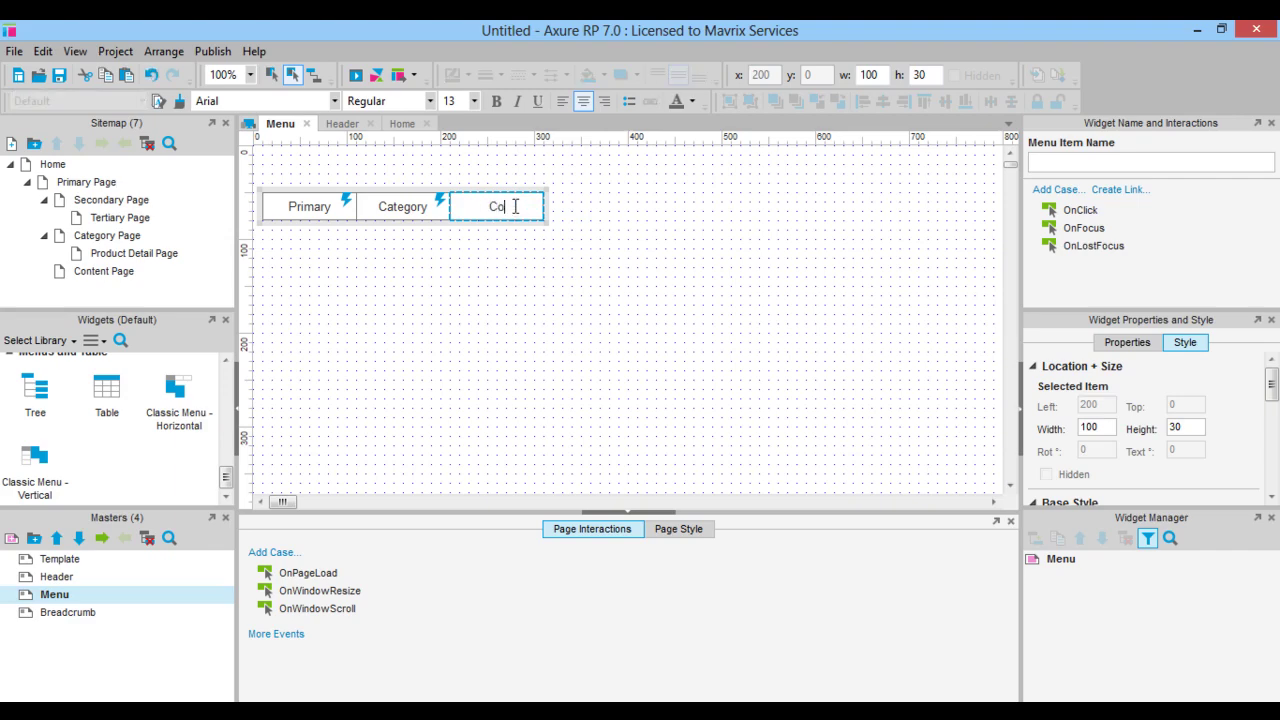
{"action": "type", "text": "ntent"}
{"action": "left_click", "coordinate": [1048, 163]}
{"action": "type", "text": "Menu"}
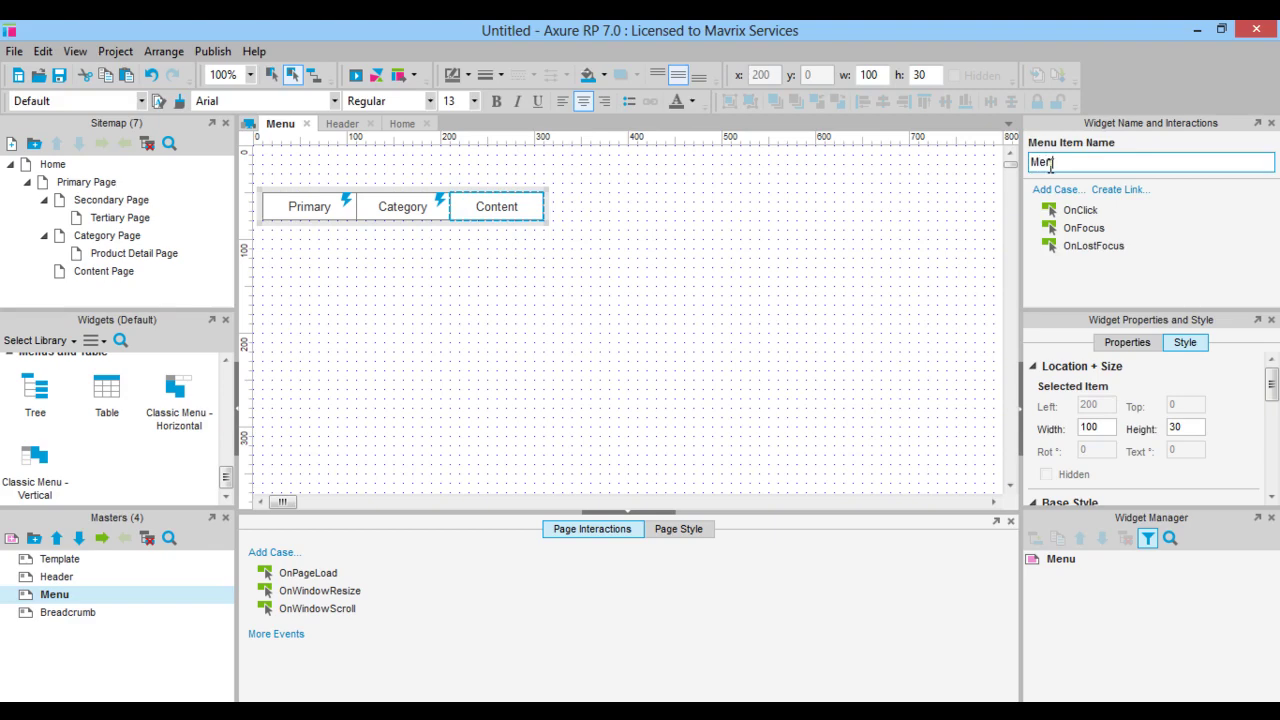
{"action": "type", "text": " Content"}
Step: Add an OnClick case to the Content menu item that opens Content Page in the current window
{"action": "left_click", "coordinate": [1075, 212]}
{"action": "double_click", "coordinate": [1078, 214]}
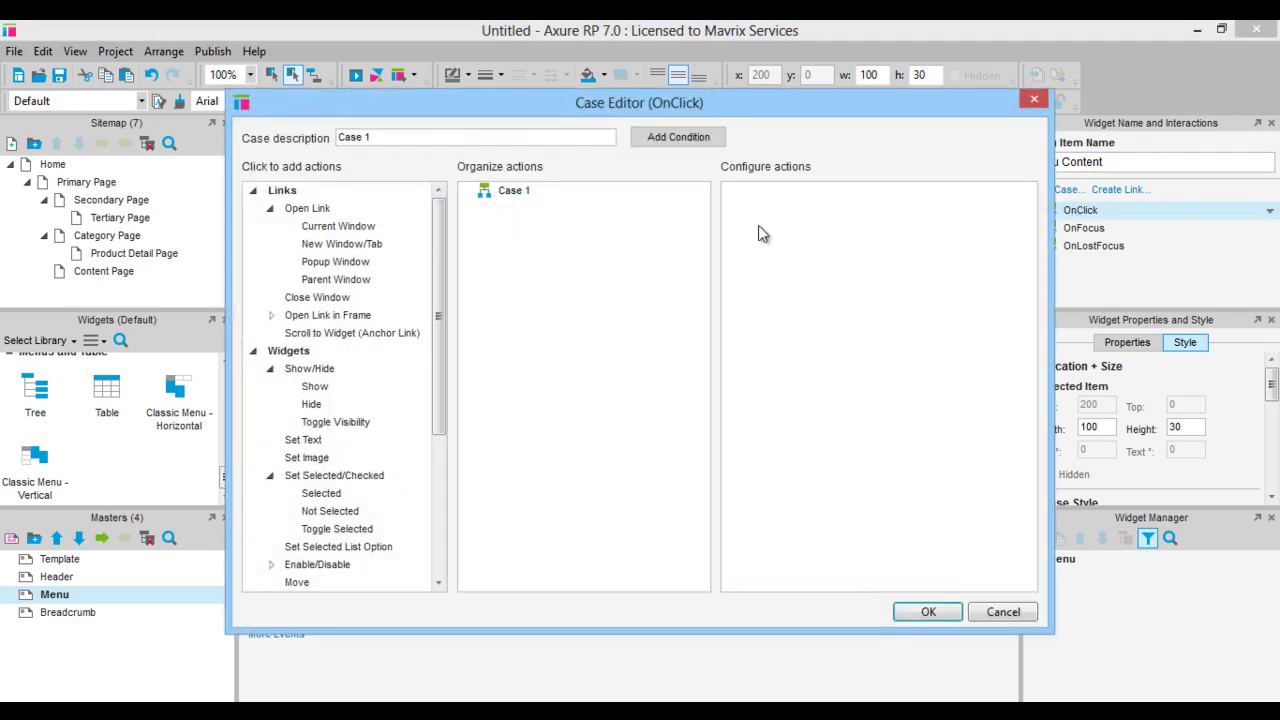
{"action": "left_click", "coordinate": [310, 225]}
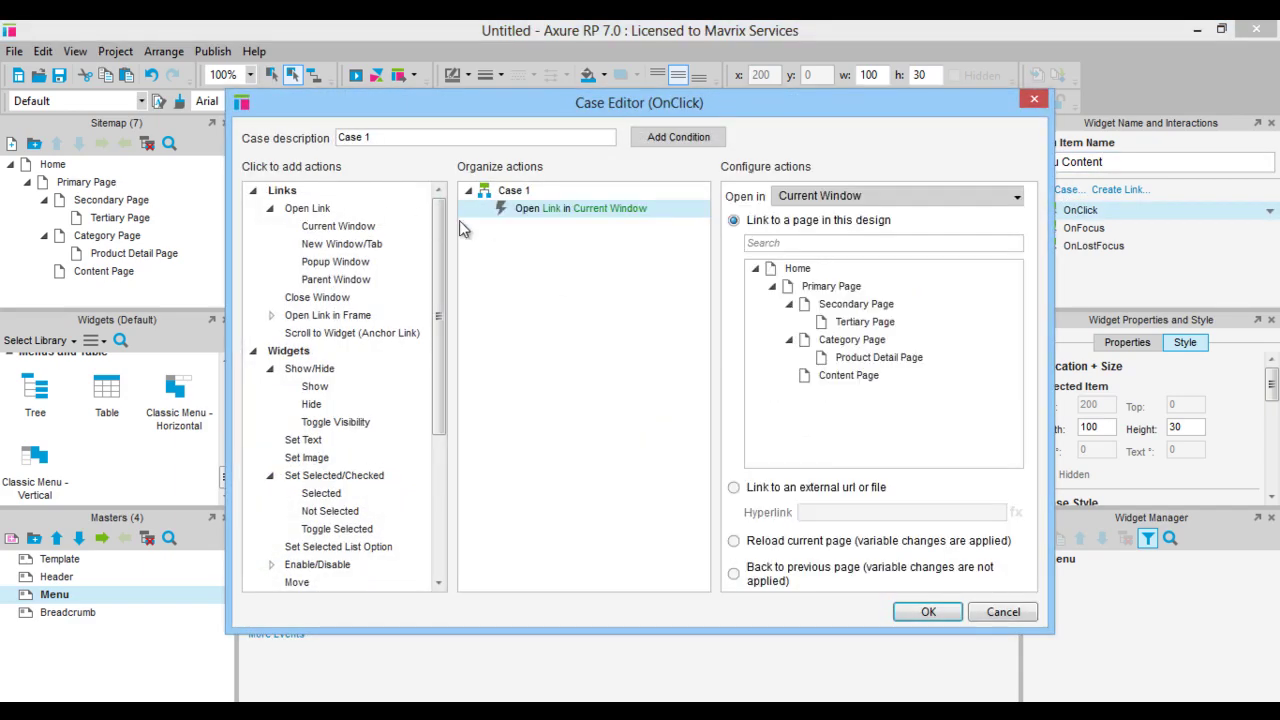
{"action": "left_click", "coordinate": [830, 377]}
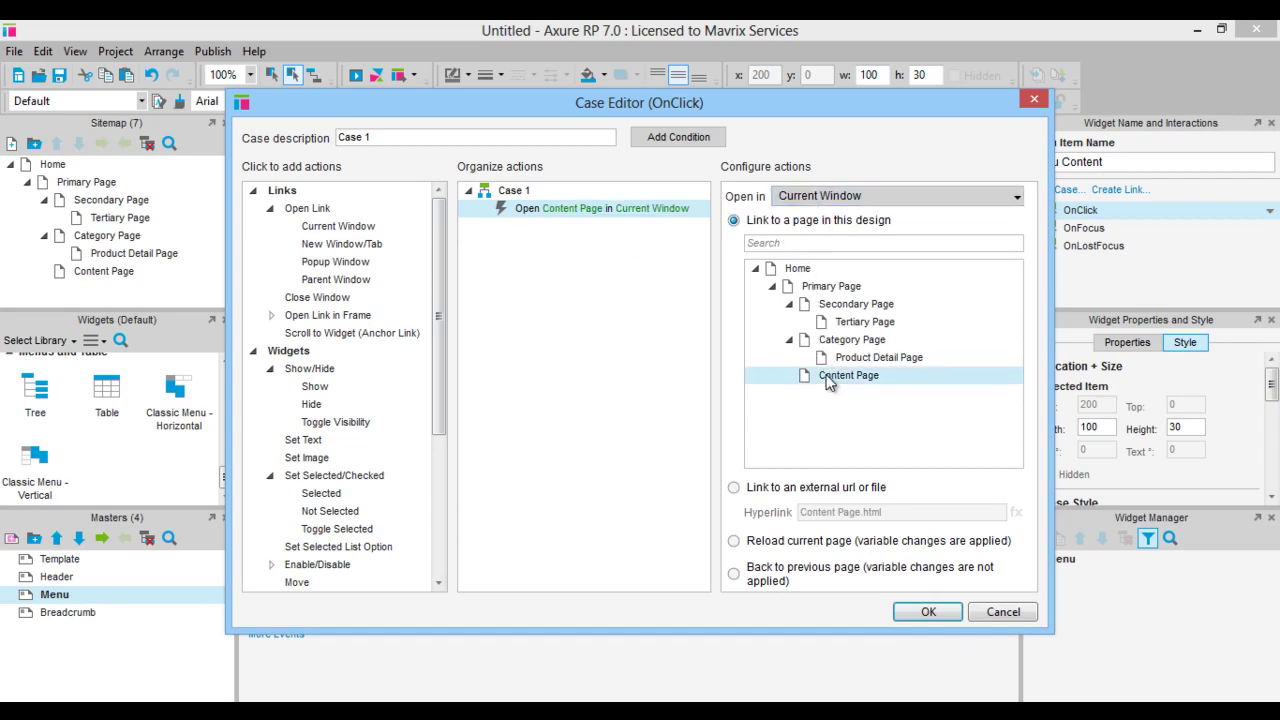
{"action": "left_click", "coordinate": [920, 611]}
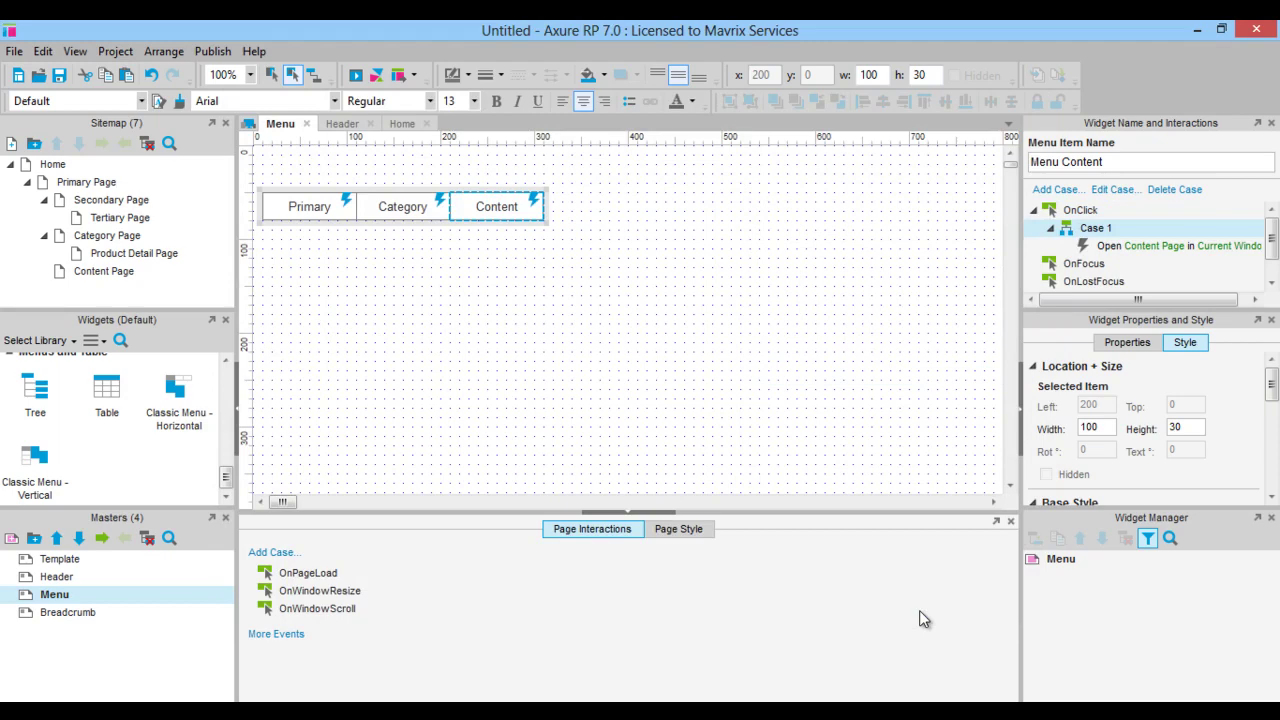
Step: Add a submenu under Primary, label its first item Secondary and name that item Menu Secondary
{"action": "left_click", "coordinate": [283, 208]}
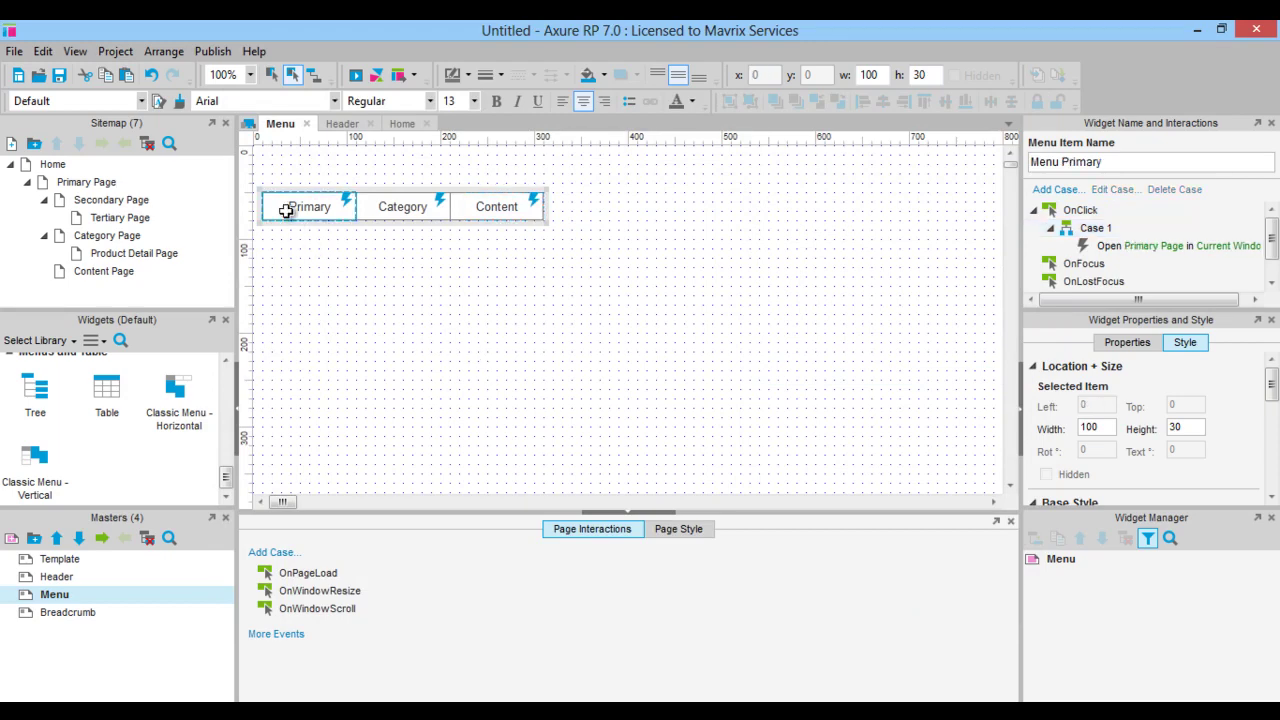
{"action": "right_click", "coordinate": [286, 210]}
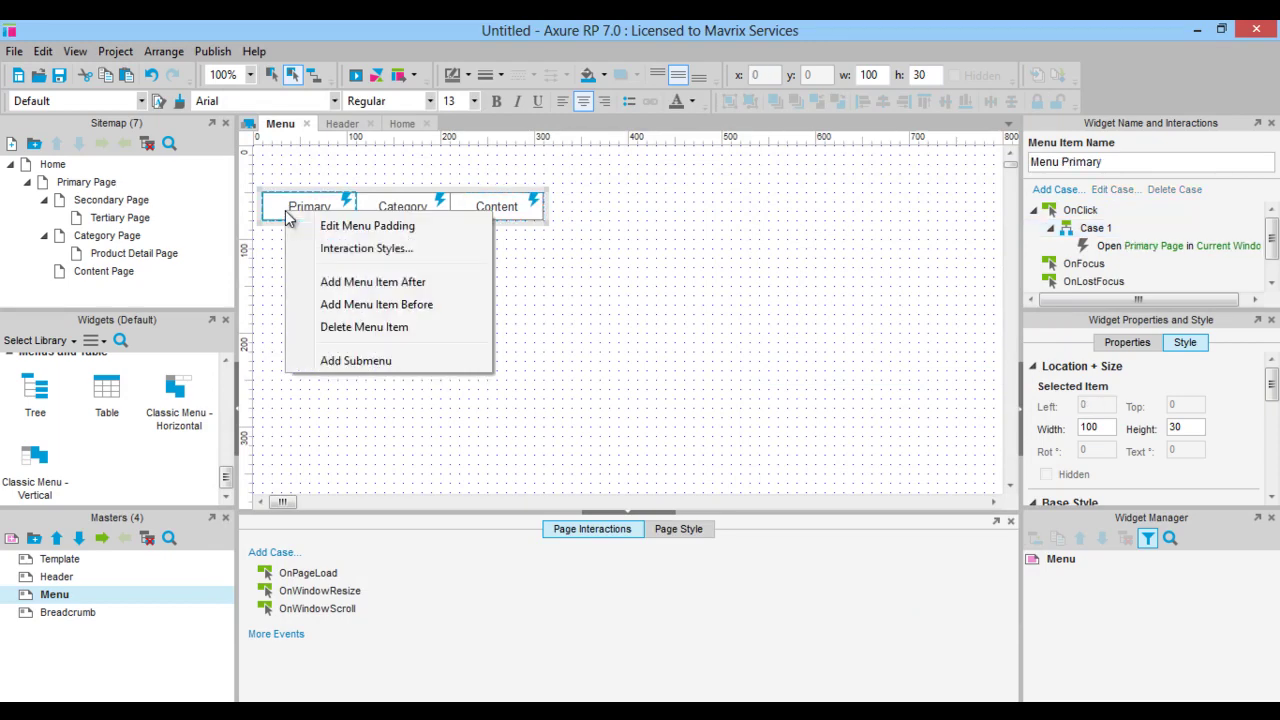
{"action": "left_click", "coordinate": [333, 362]}
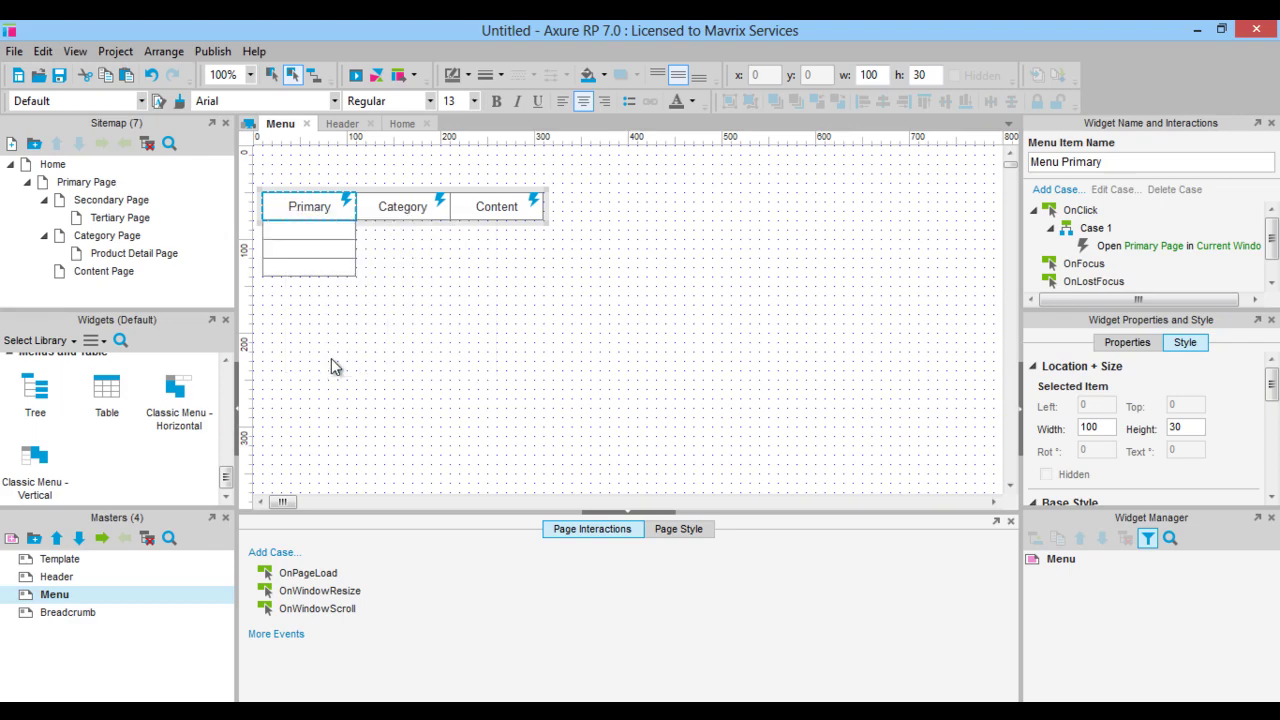
{"action": "left_click", "coordinate": [293, 230]}
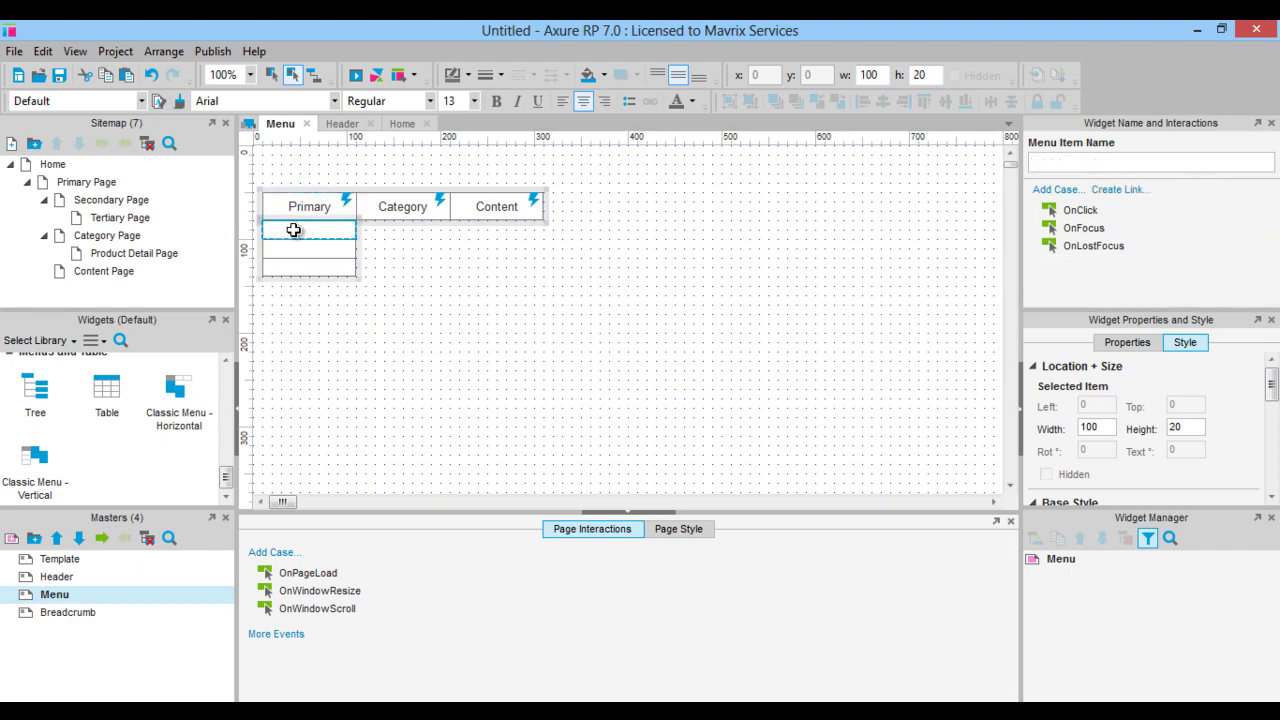
{"action": "type", "text": "Secondary"}
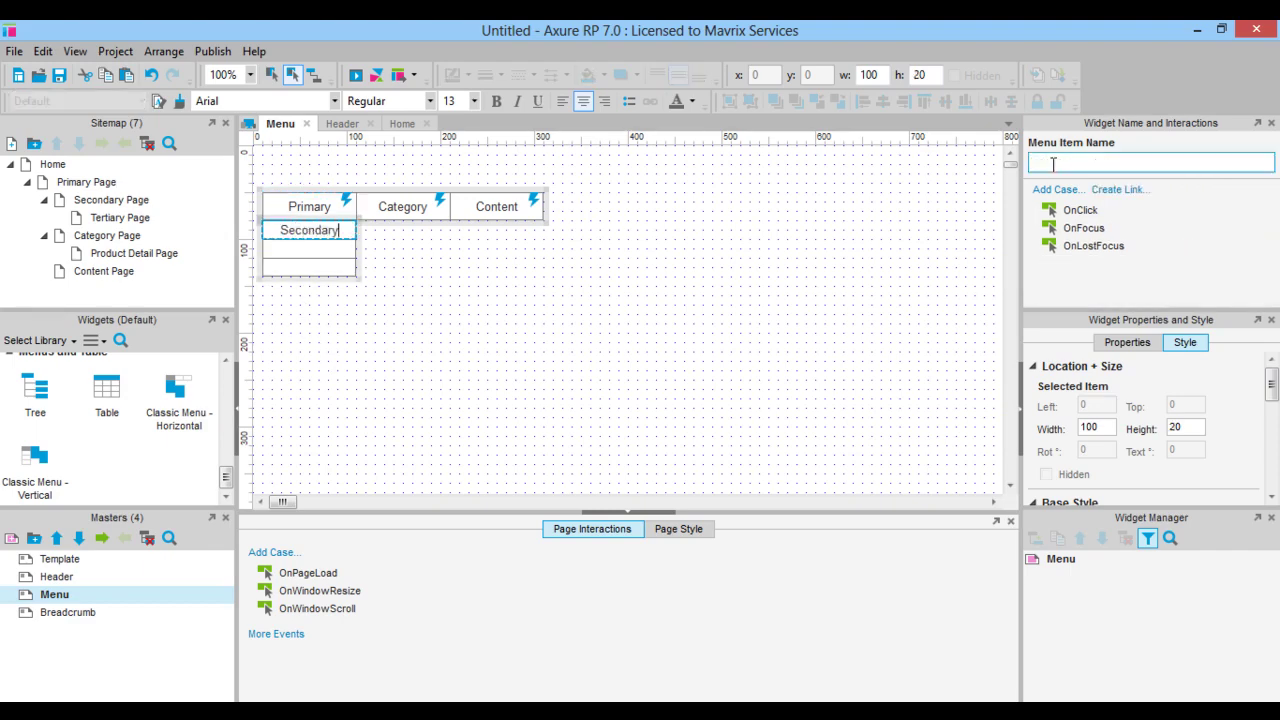
{"action": "left_click", "coordinate": [1052, 164]}
{"action": "type", "text": "Menu Secondary"}
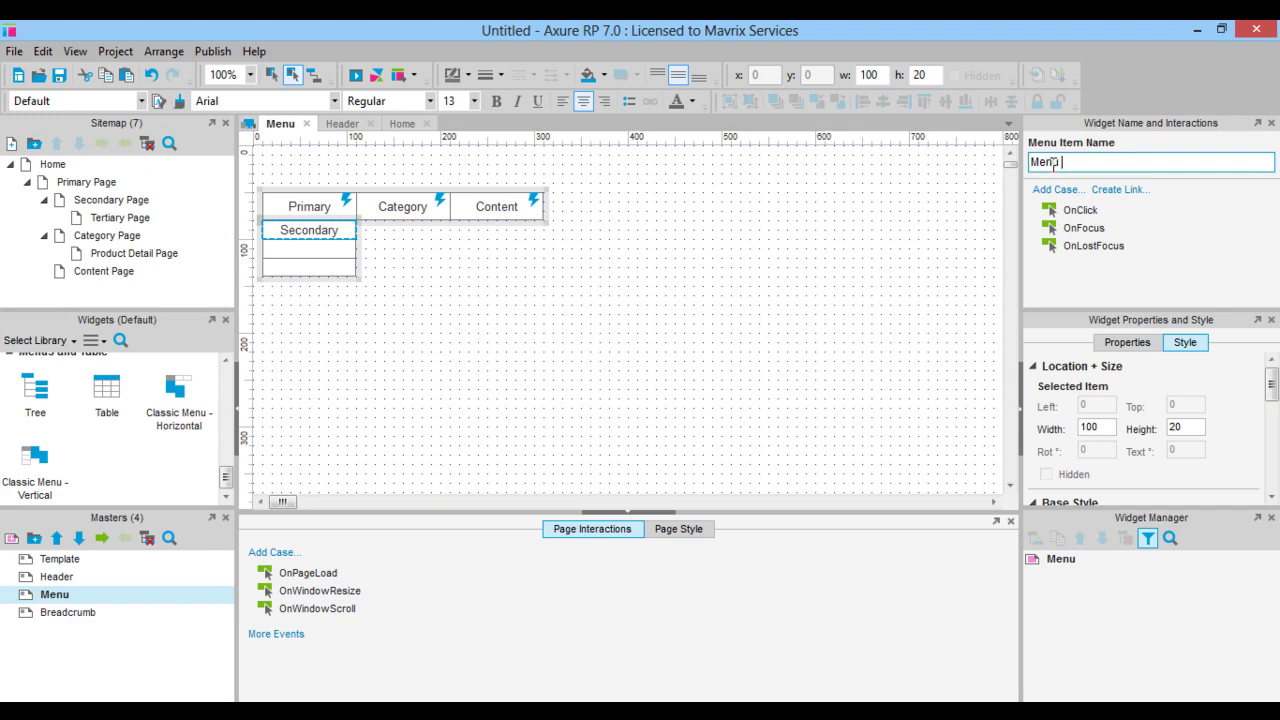
Step: Add an OnClick case to the Secondary submenu item that opens Secondary Page in the current window
{"action": "left_click", "coordinate": [1075, 212]}
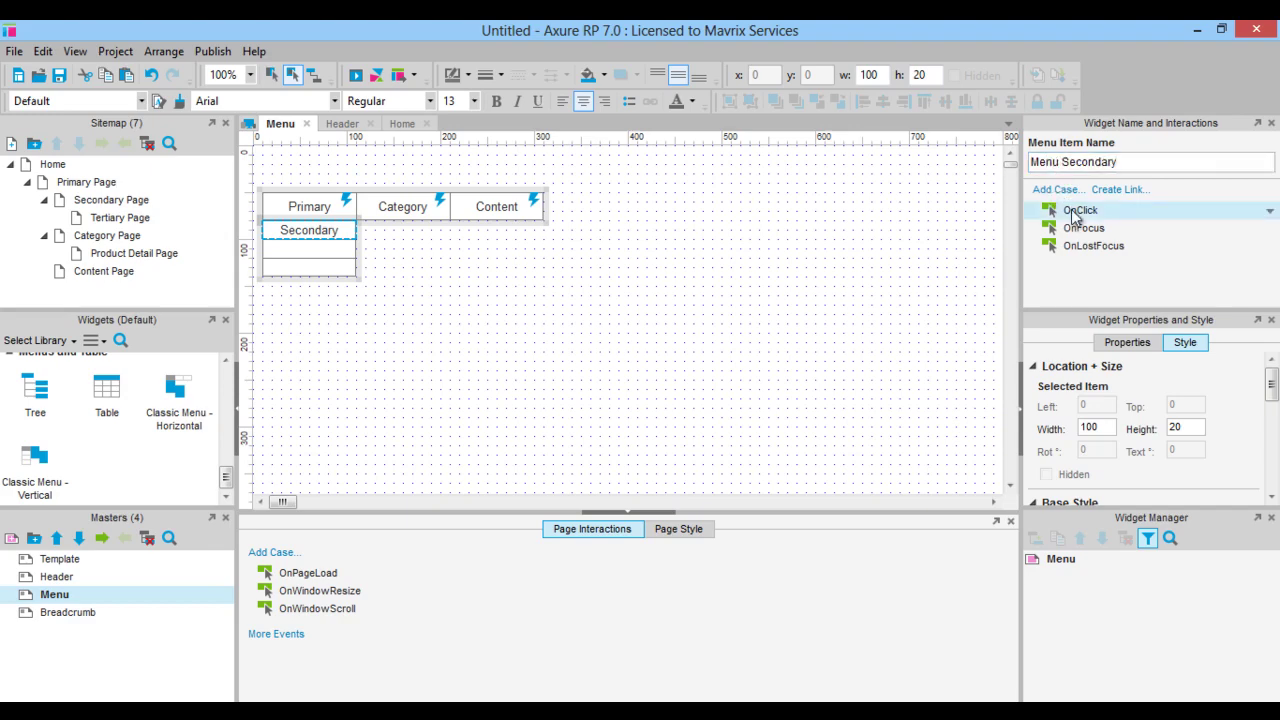
{"action": "double_click", "coordinate": [1075, 212]}
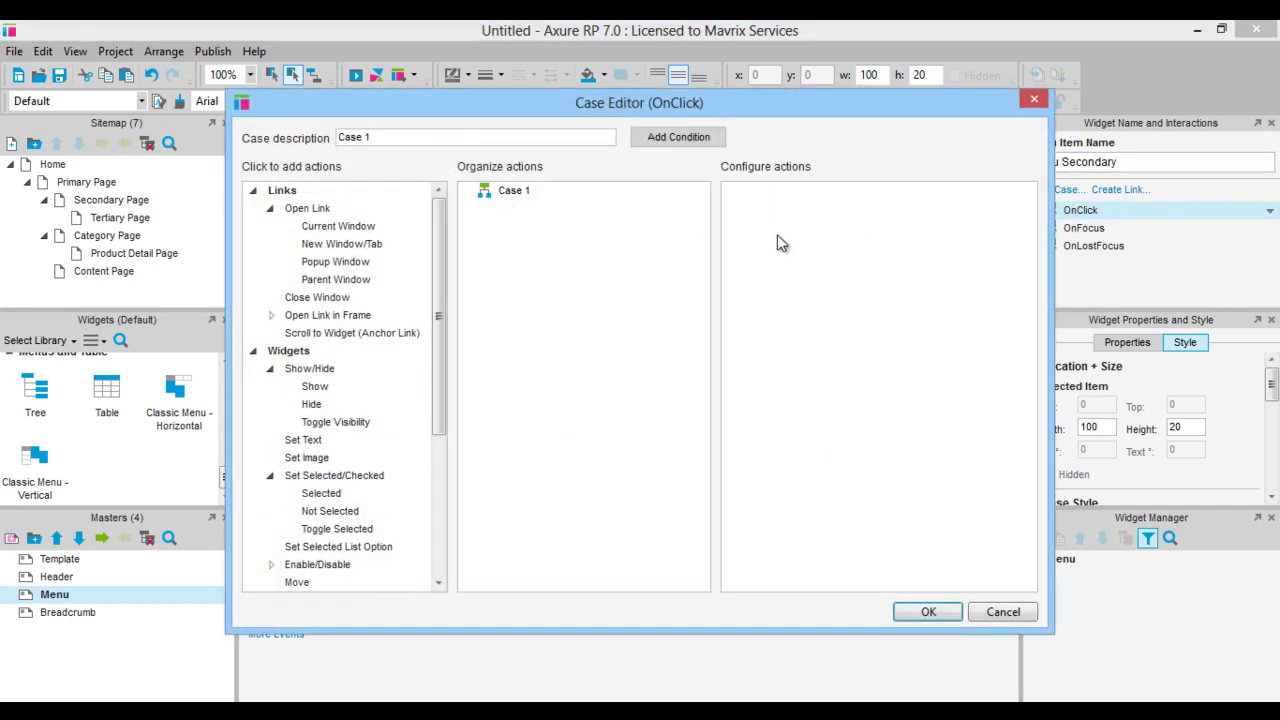
{"action": "left_click", "coordinate": [320, 212]}
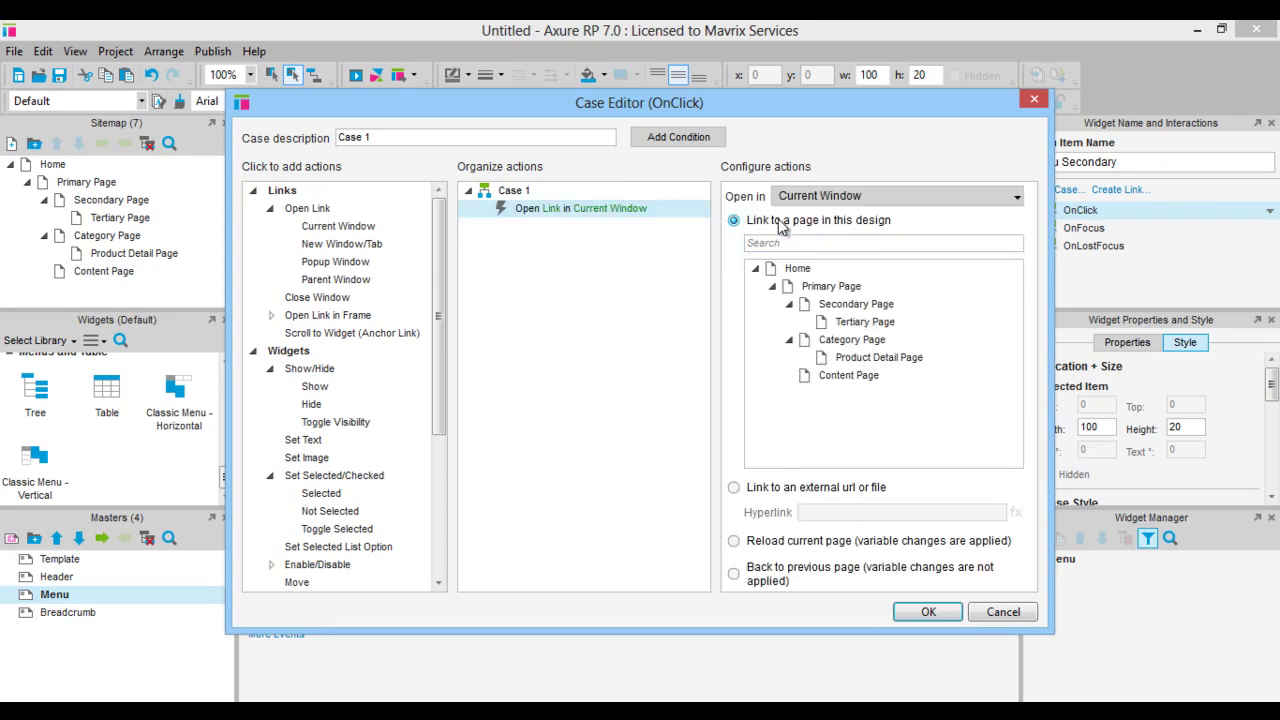
{"action": "left_click", "coordinate": [840, 310]}
{"action": "left_click", "coordinate": [925, 612]}
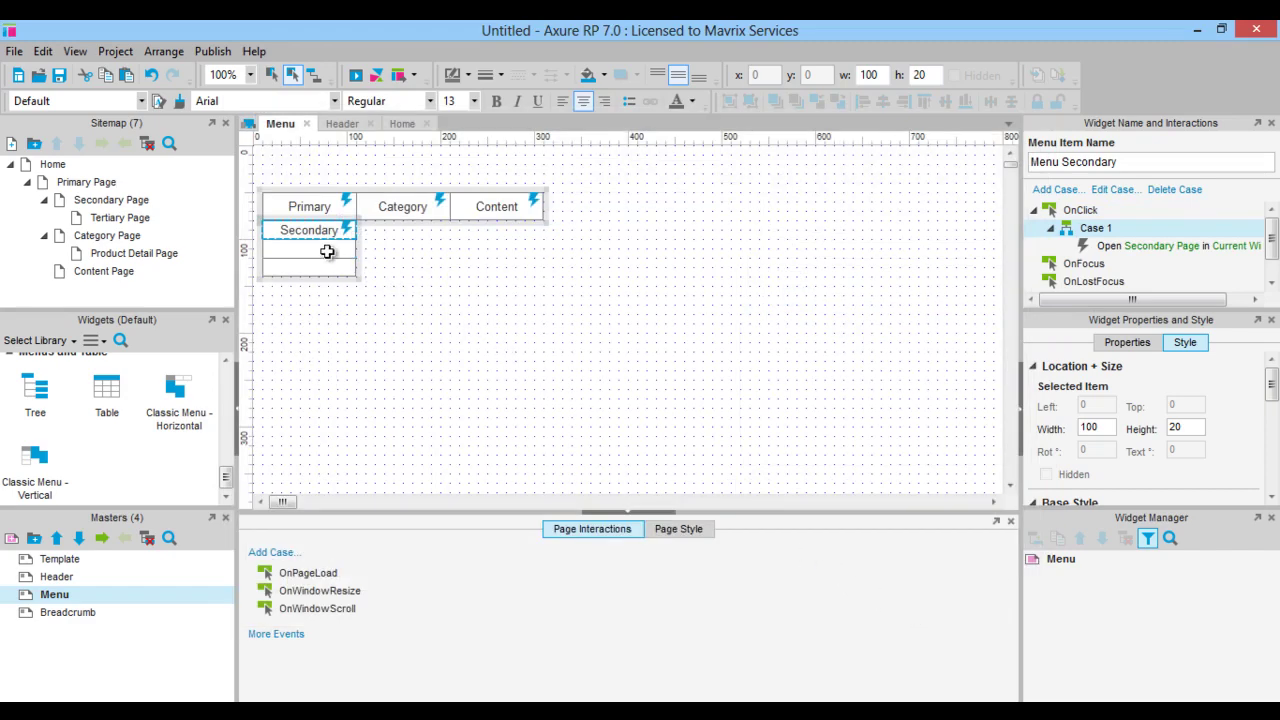
Step: Delete the two empty submenu items below Secondary
{"action": "left_click", "coordinate": [327, 252]}
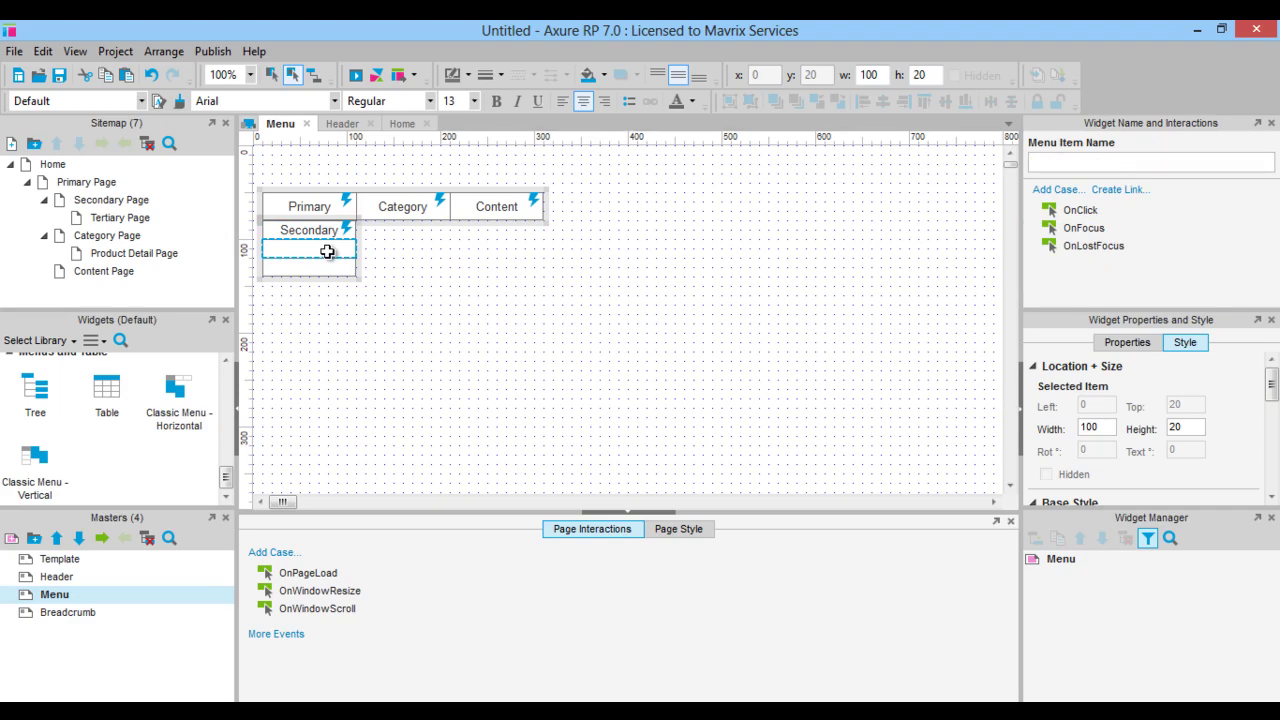
{"action": "right_click", "coordinate": [327, 252]}
{"action": "left_click", "coordinate": [381, 368]}
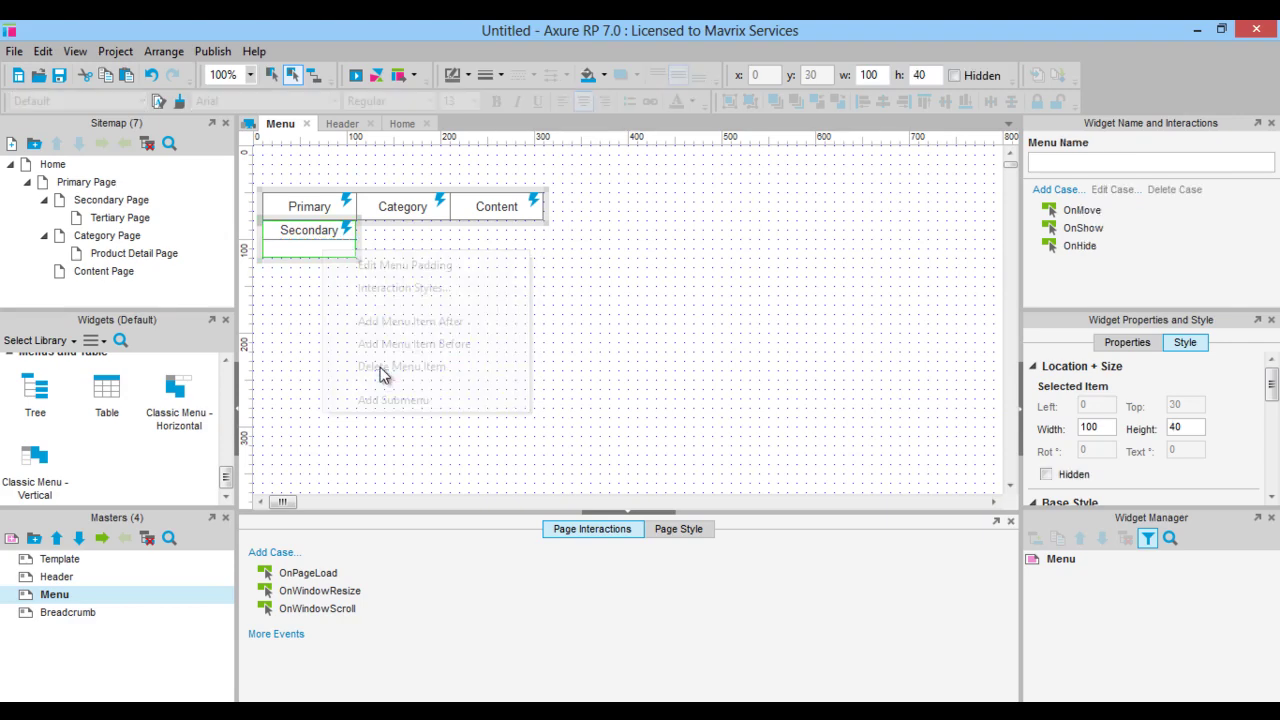
{"action": "right_click", "coordinate": [315, 251]}
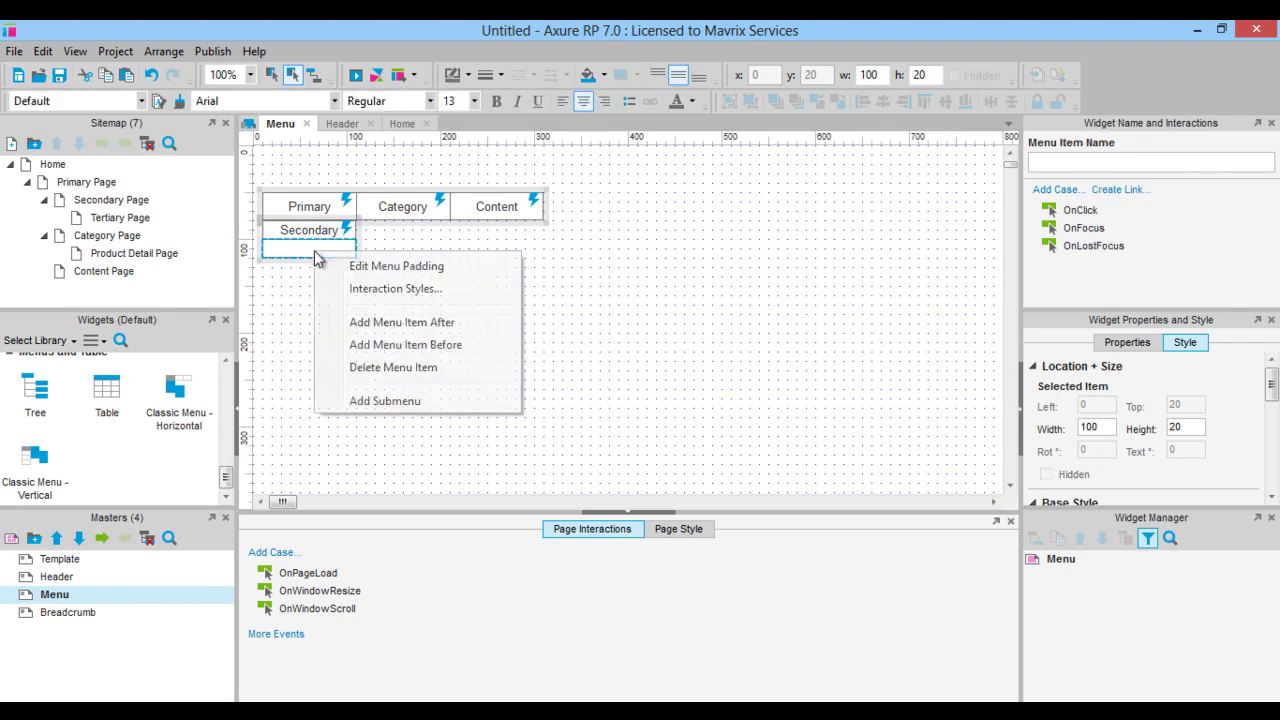
{"action": "left_click", "coordinate": [360, 366]}
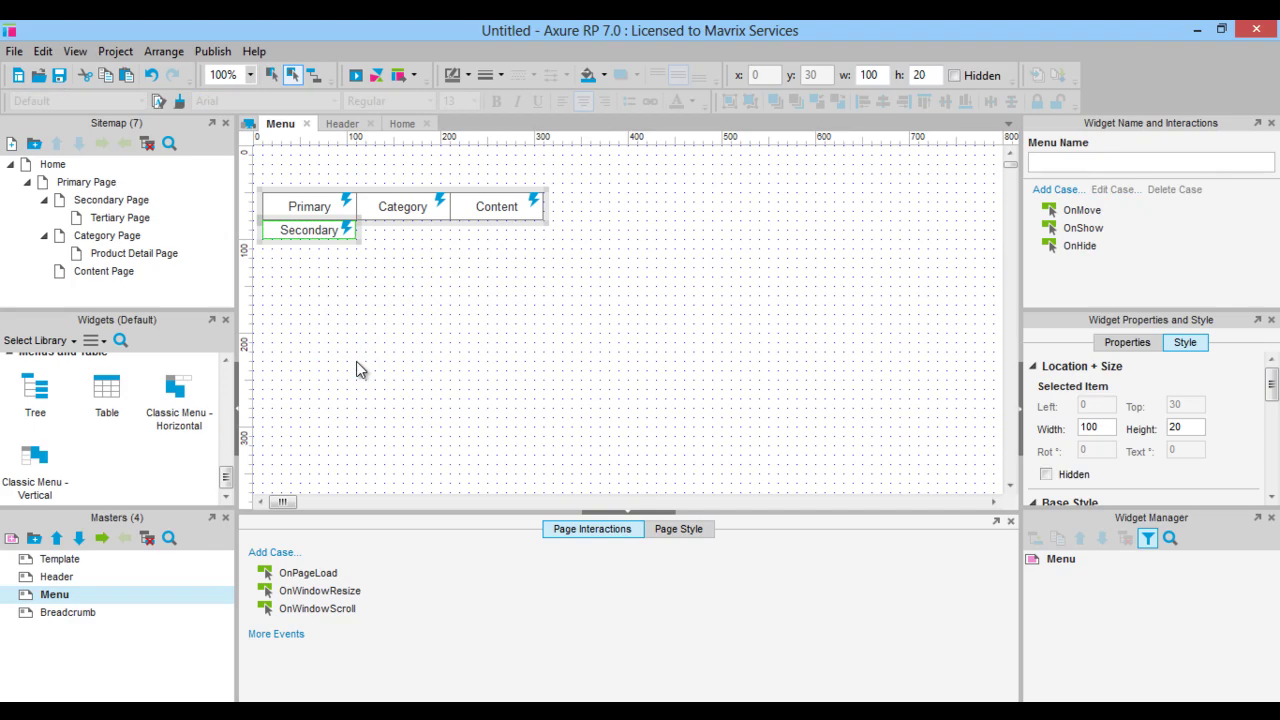
Step: Add a submenu under Secondary, label its first item Tertiary and name that item Menu Tertiary
{"action": "right_click", "coordinate": [300, 231]}
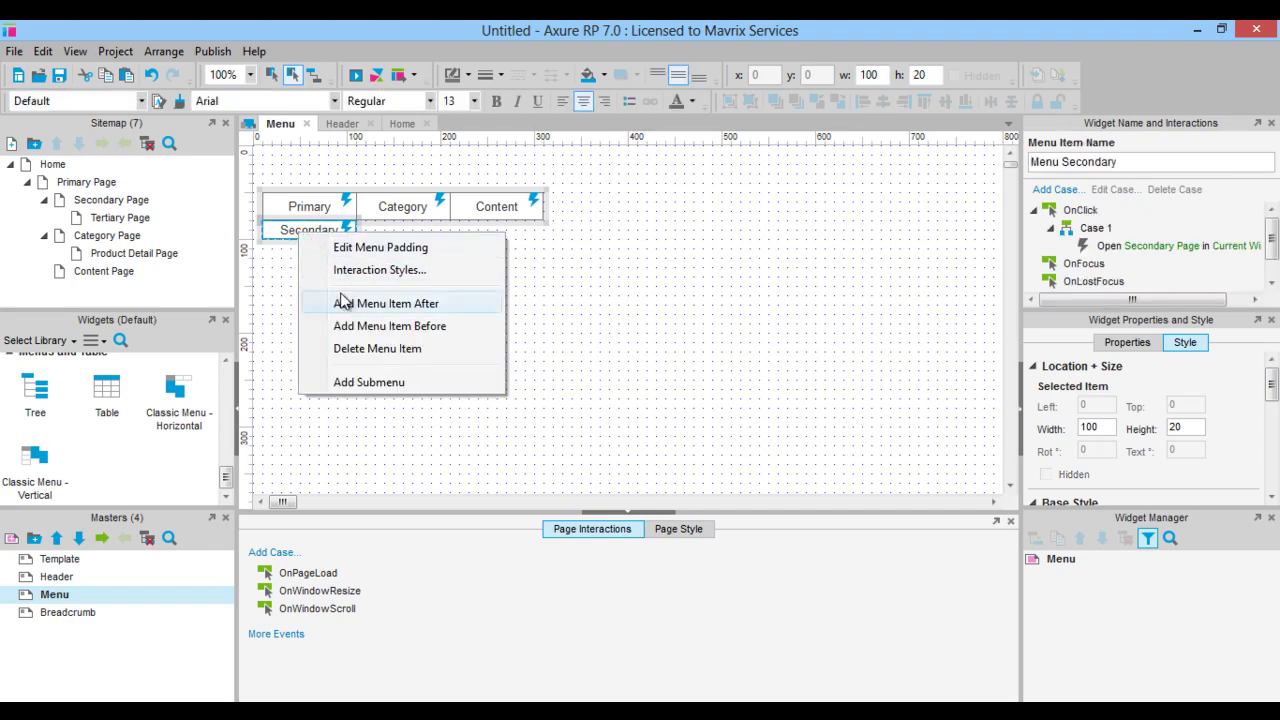
{"action": "left_click", "coordinate": [352, 382]}
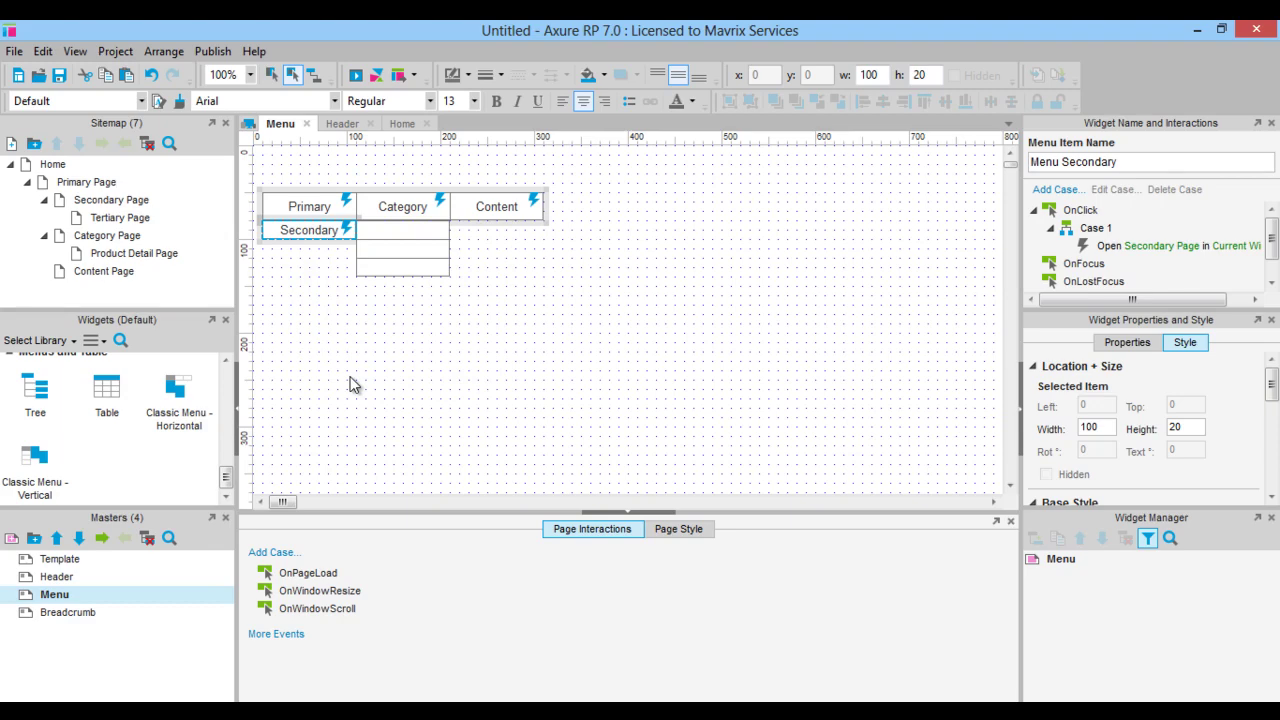
{"action": "double_click", "coordinate": [381, 230]}
{"action": "type", "text": "Tertiary"}
{"action": "left_click", "coordinate": [1047, 165]}
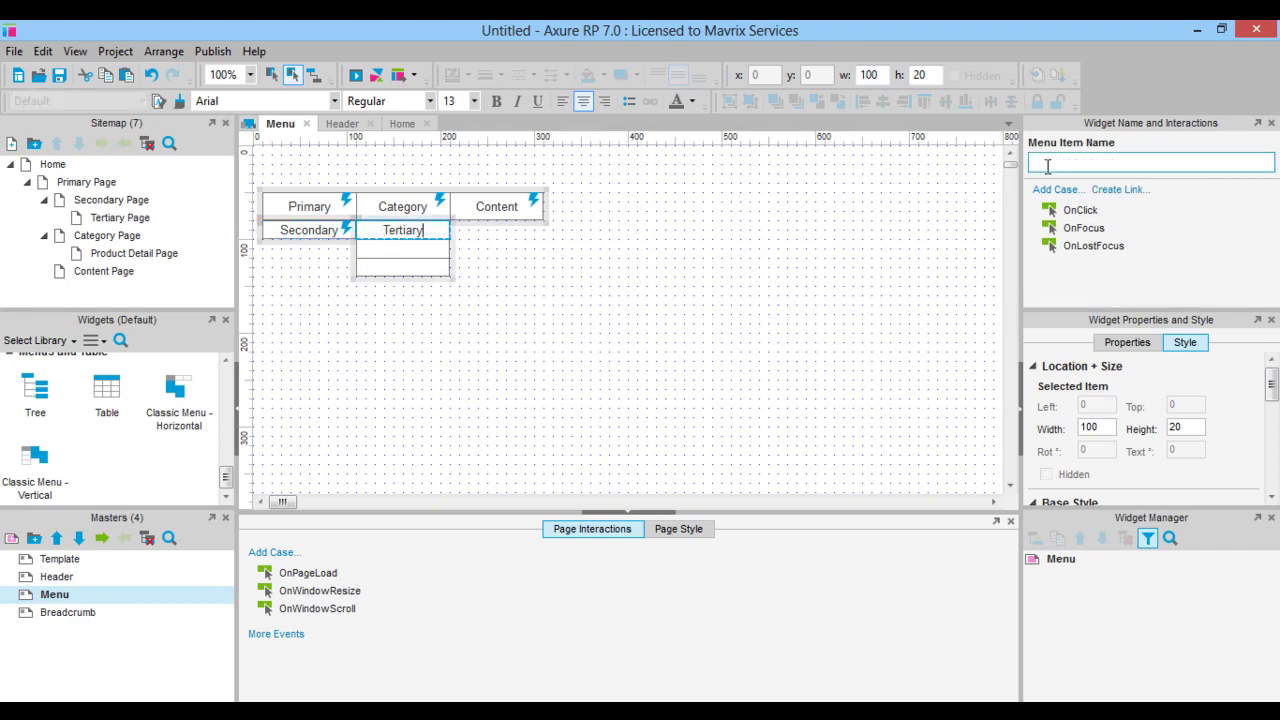
{"action": "type", "text": "Menu Tertiary"}
Step: Add an OnClick case to the Tertiary submenu item that opens Tertiary Page in the current window
{"action": "double_click", "coordinate": [1080, 210]}
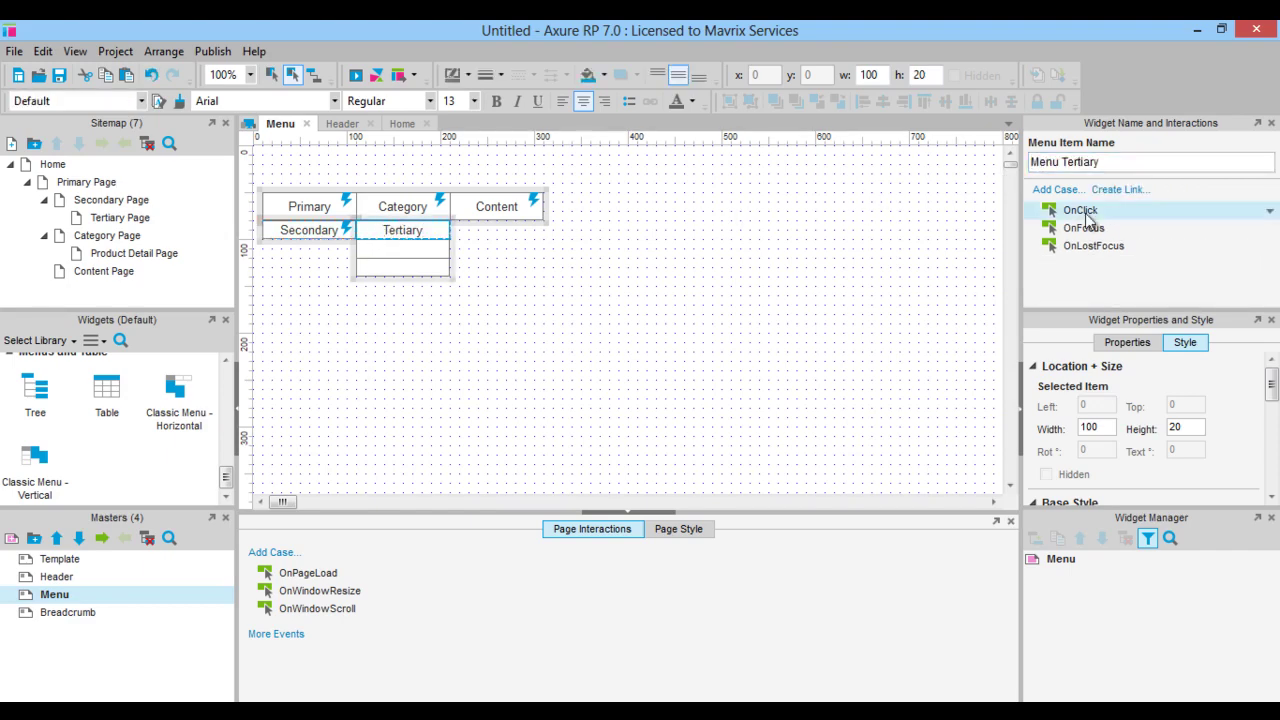
{"action": "left_click", "coordinate": [333, 207]}
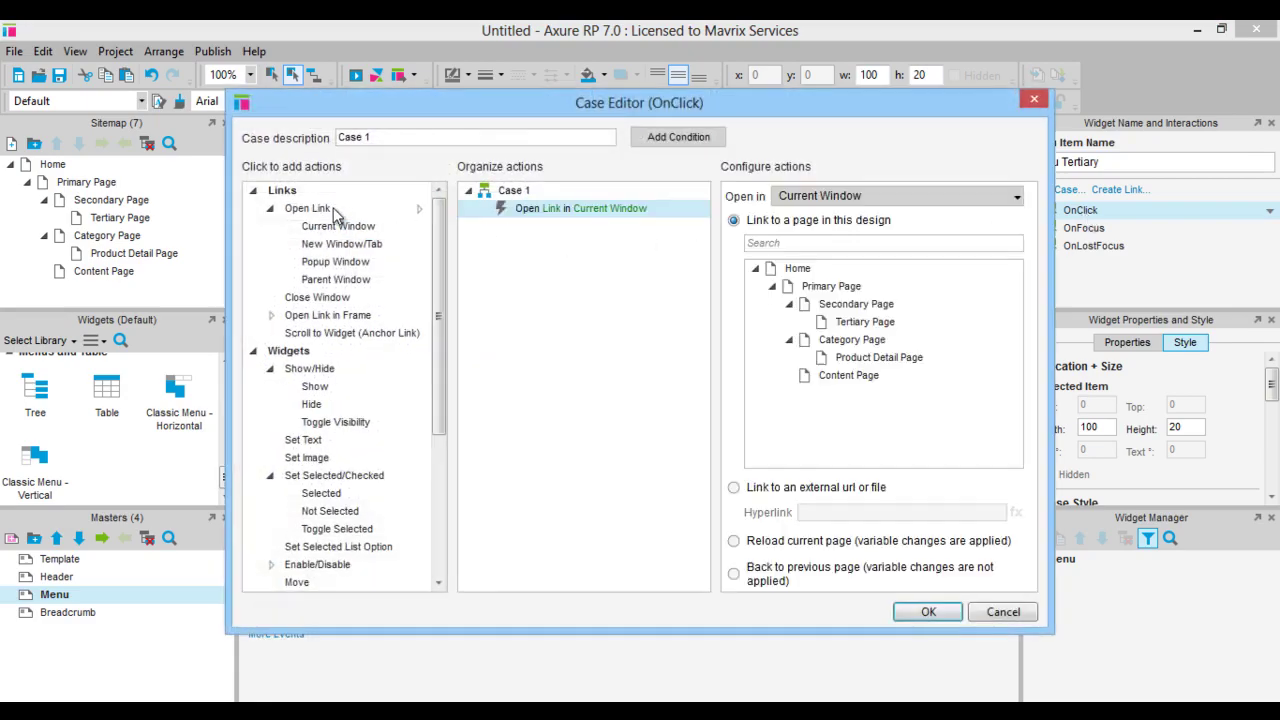
{"action": "left_click", "coordinate": [845, 325]}
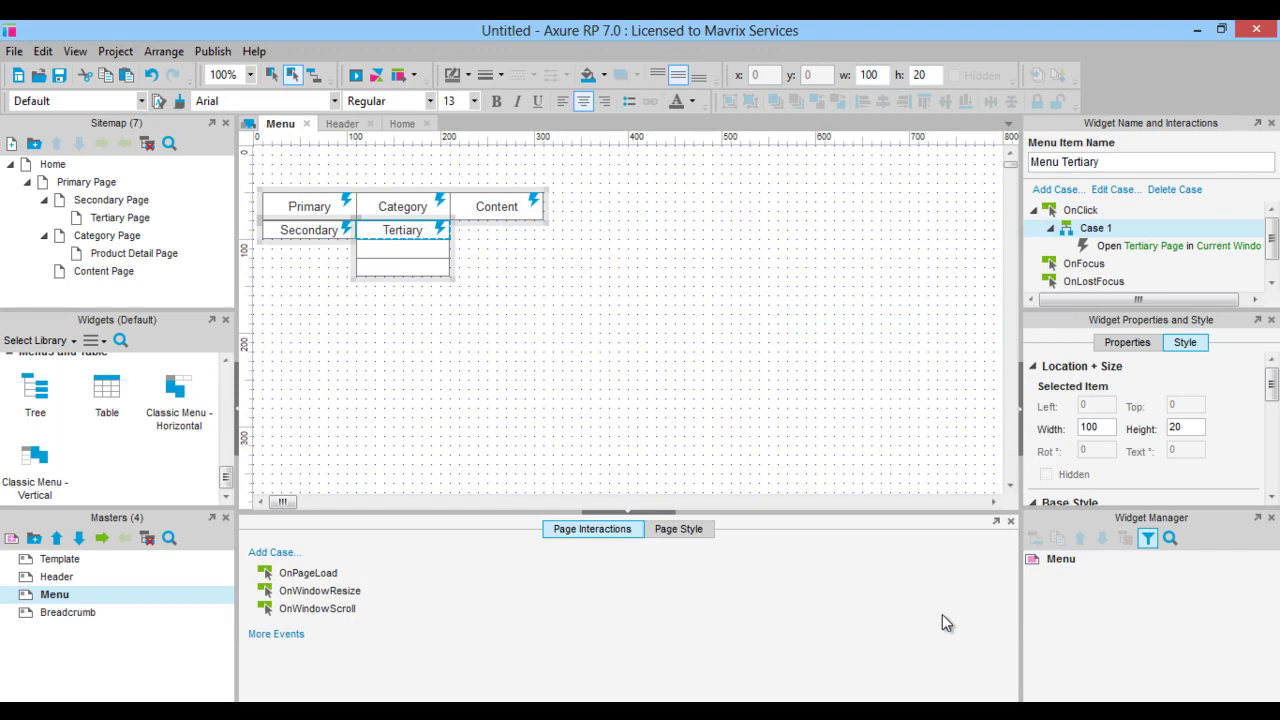
Step: Delete the two empty submenu items below Tertiary
{"action": "left_click", "coordinate": [379, 250]}
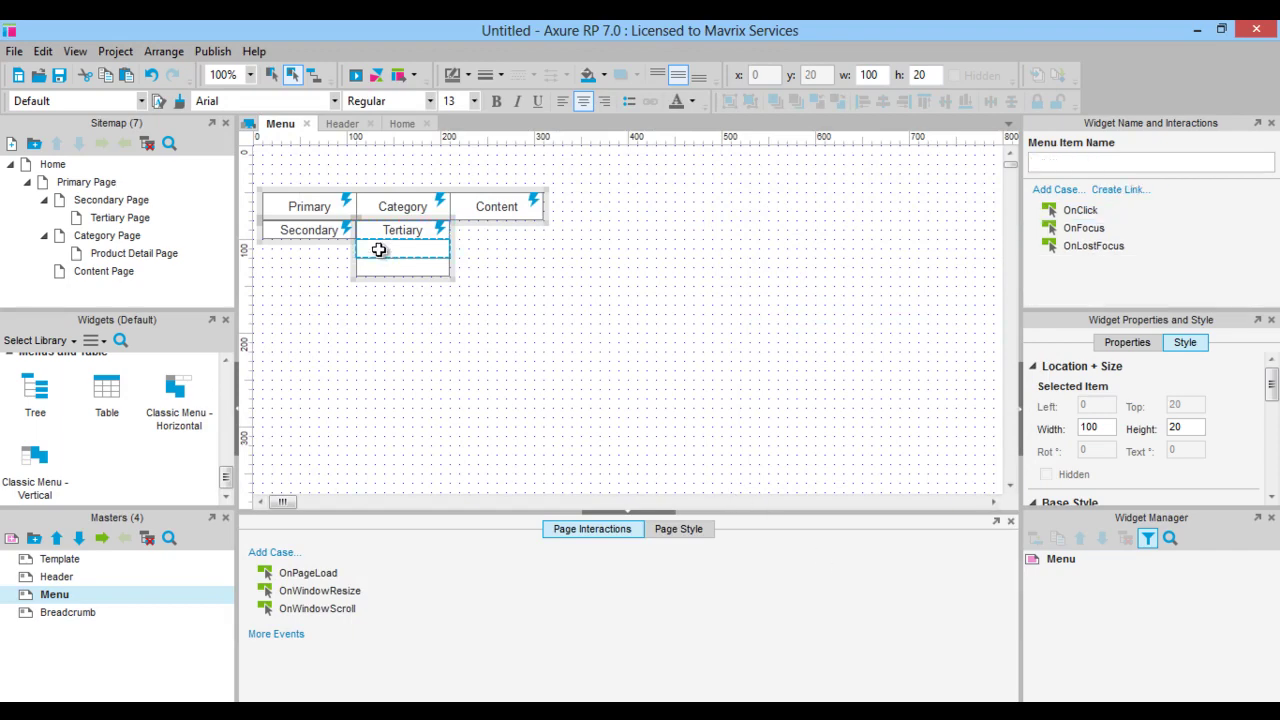
{"action": "right_click", "coordinate": [379, 250]}
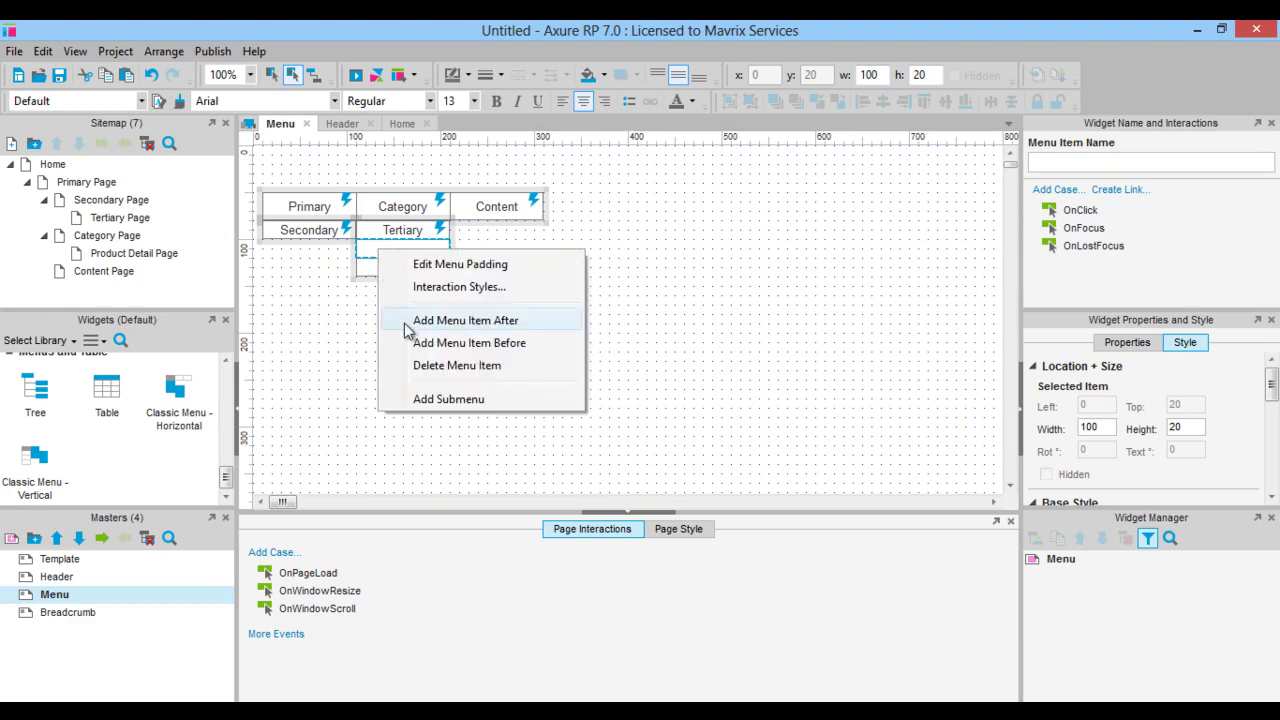
{"action": "left_click", "coordinate": [418, 366]}
{"action": "left_click", "coordinate": [385, 250]}
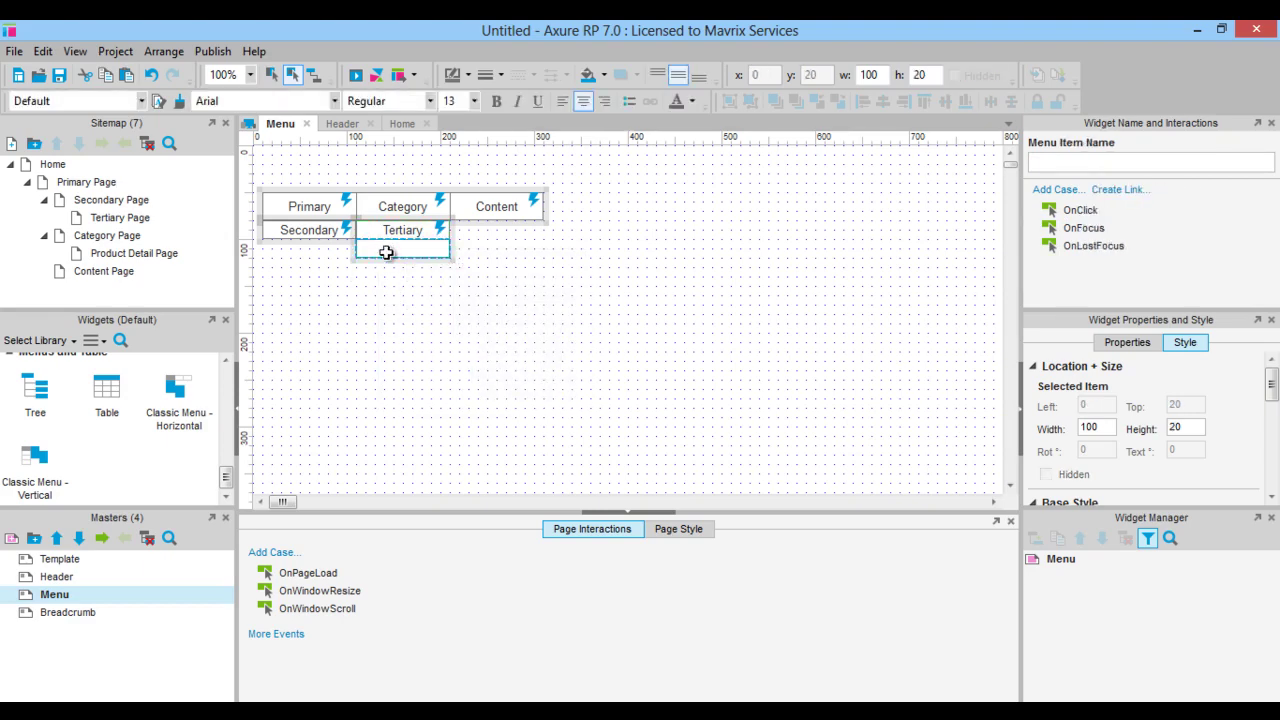
{"action": "right_click", "coordinate": [386, 252]}
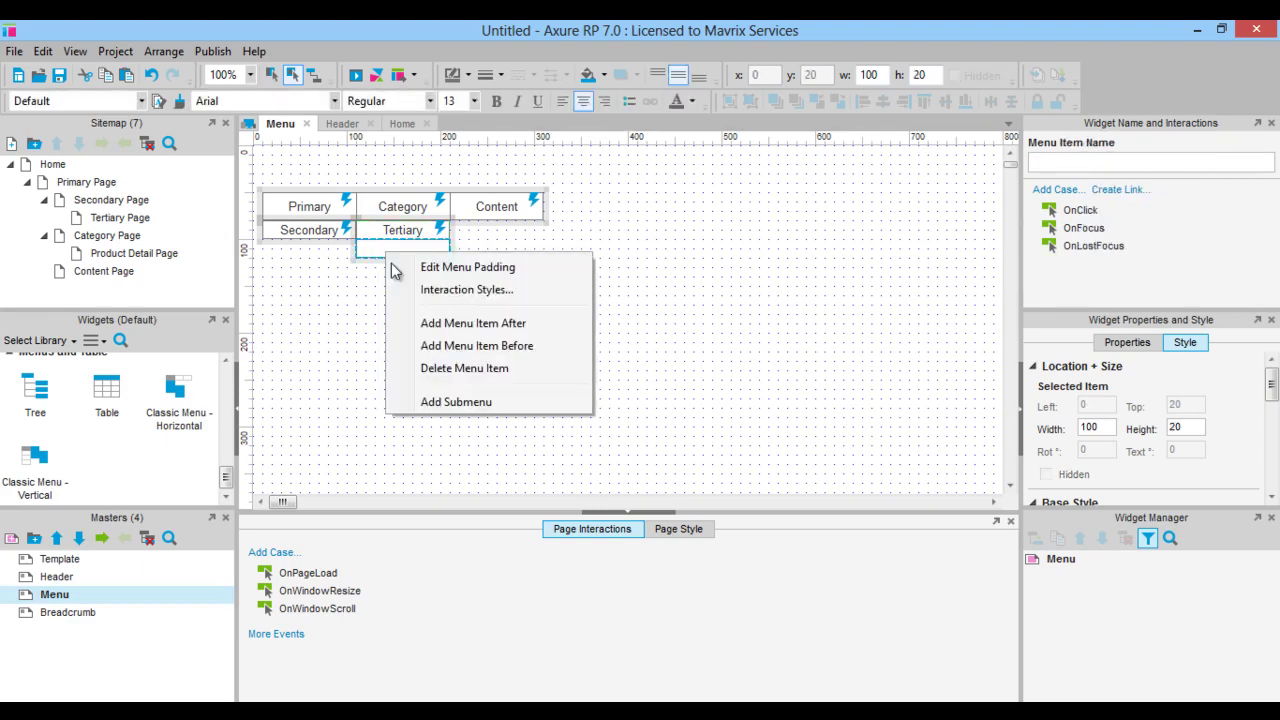
{"action": "left_click", "coordinate": [437, 368]}
Step: Add a submenu under Category, label its first item Product Detail and name that item Menu Product Detail
{"action": "left_click", "coordinate": [415, 208]}
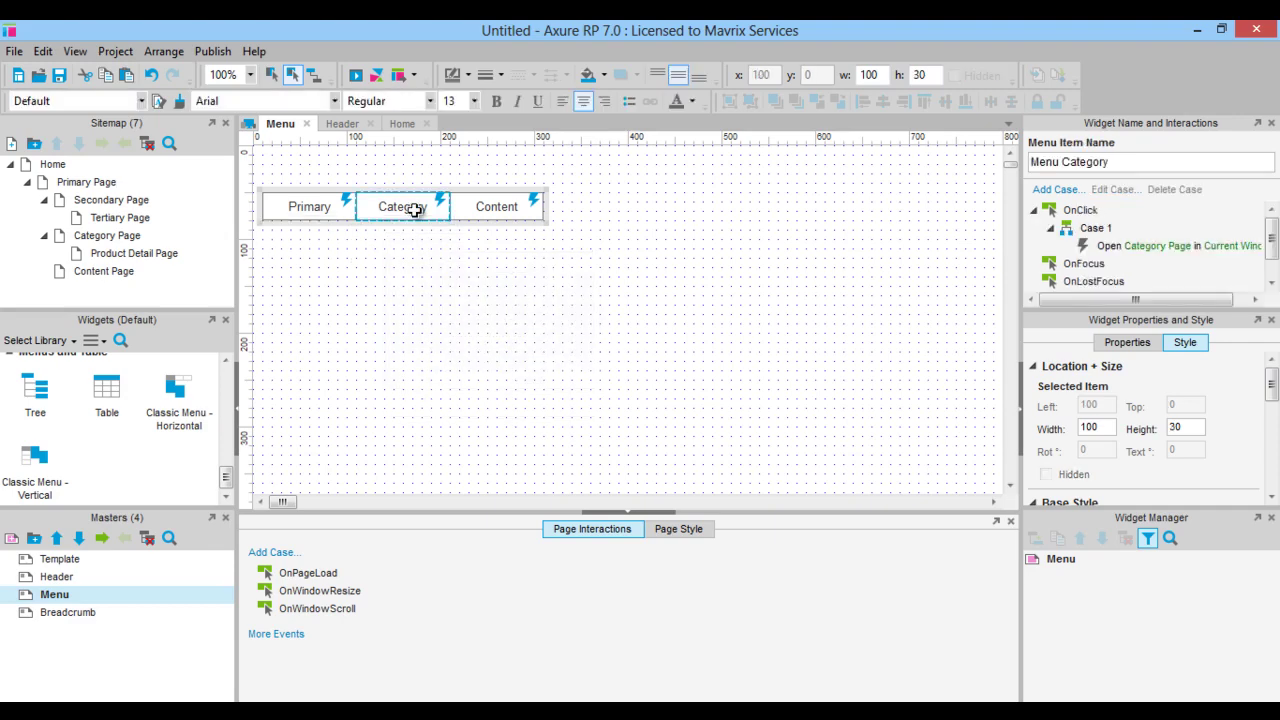
{"action": "right_click", "coordinate": [415, 208]}
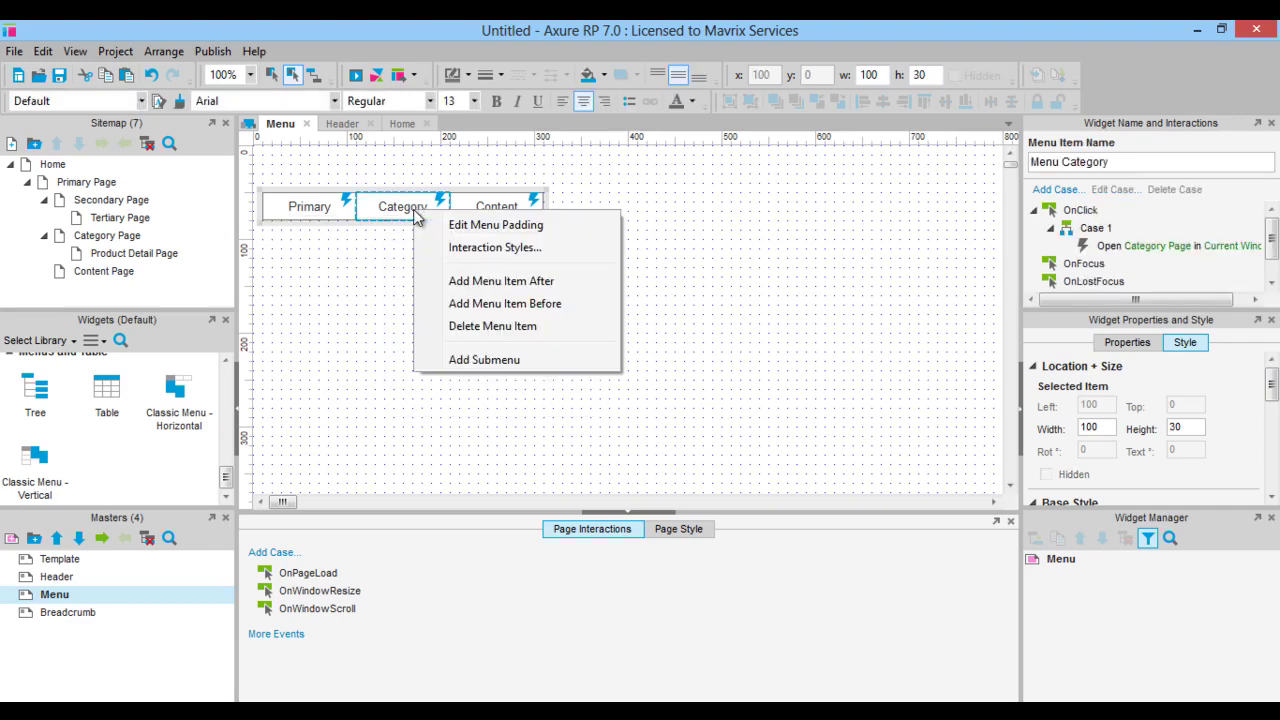
{"action": "left_click", "coordinate": [457, 362]}
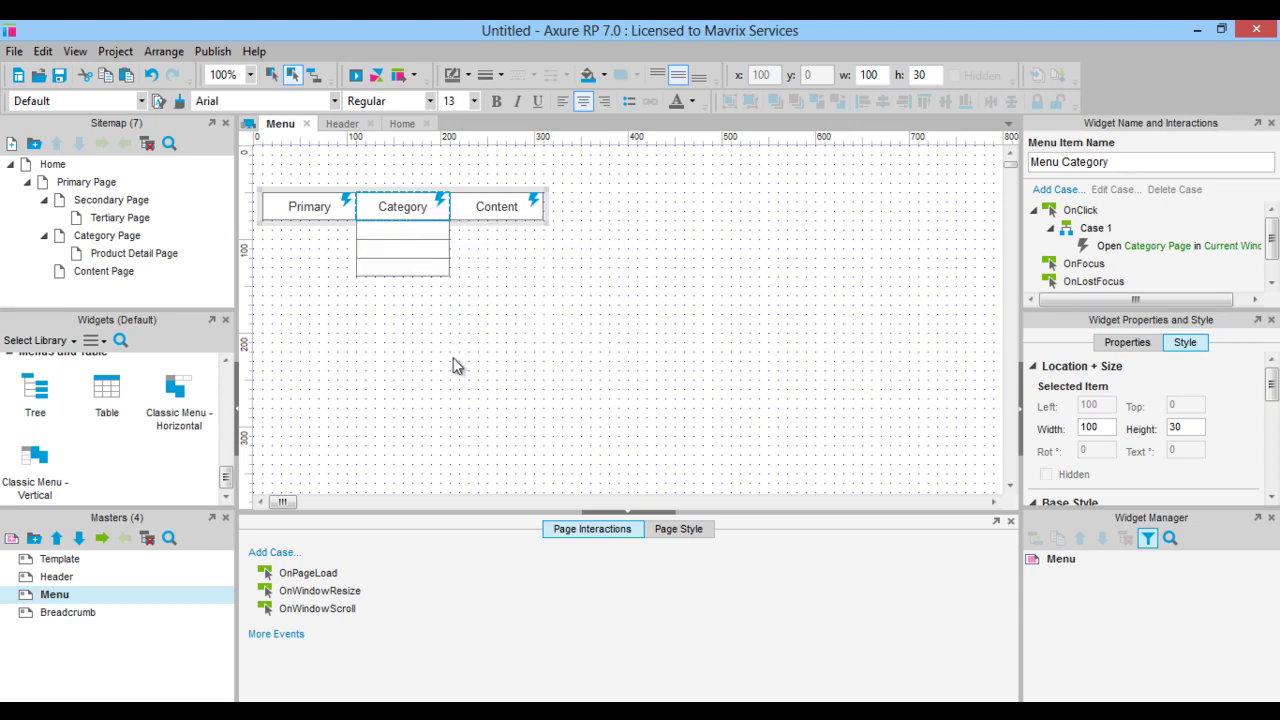
{"action": "left_click", "coordinate": [409, 230]}
{"action": "type", "text": "Product Detail"}
{"action": "left_click", "coordinate": [1055, 160]}
{"action": "type", "text": "Me"}
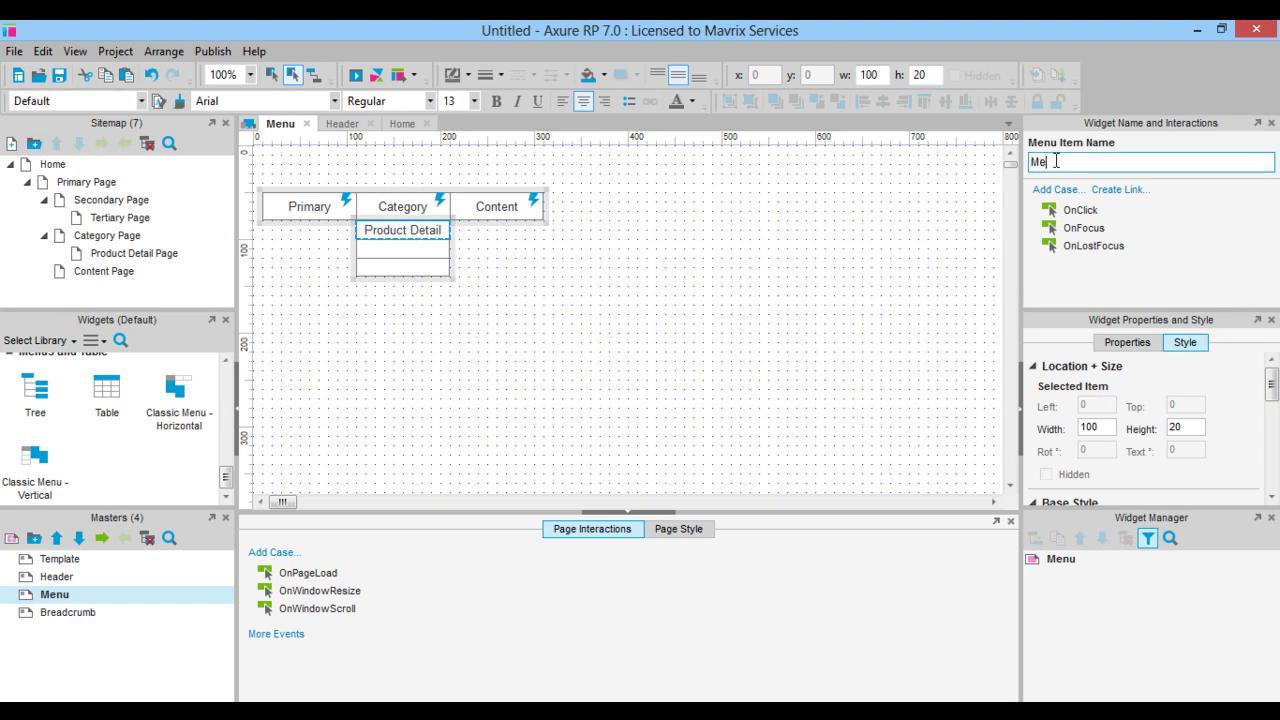
{"action": "type", "text": "nu Product Detail"}
Step: Add an OnClick case to the Product Detail submenu item that opens Product Detail Page in the current window
{"action": "double_click", "coordinate": [1081, 210]}
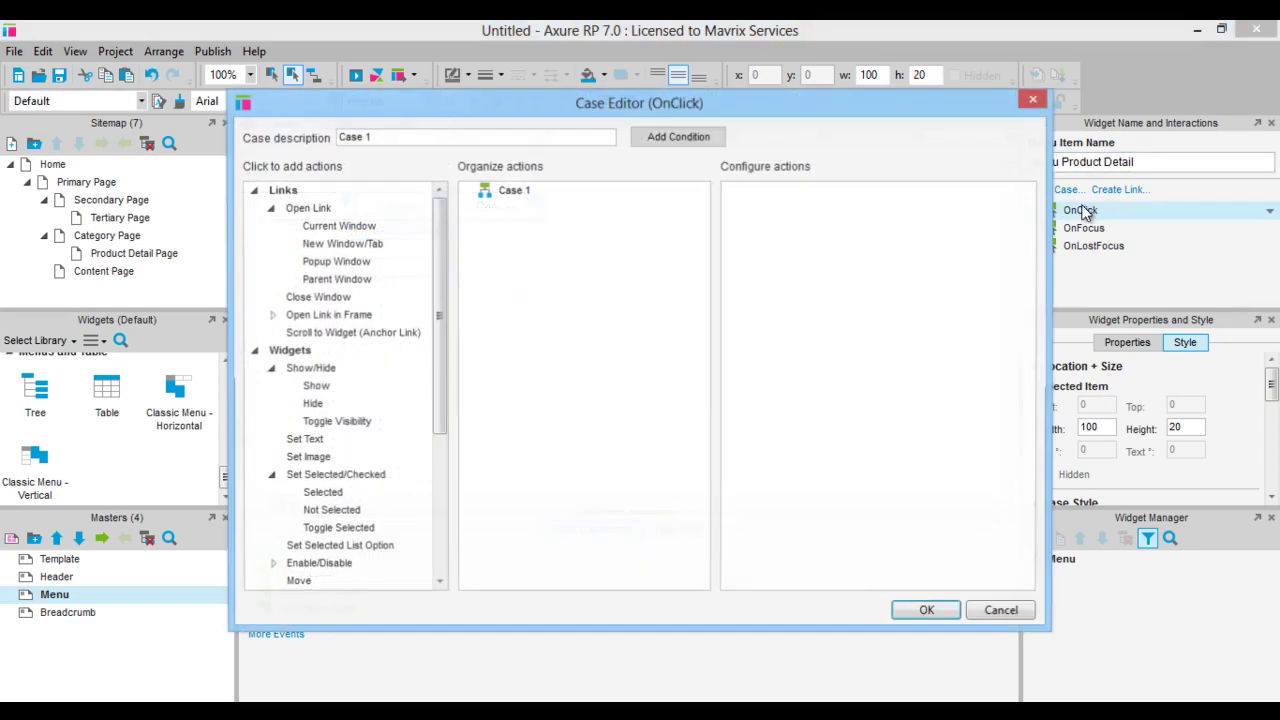
{"action": "left_click", "coordinate": [322, 224]}
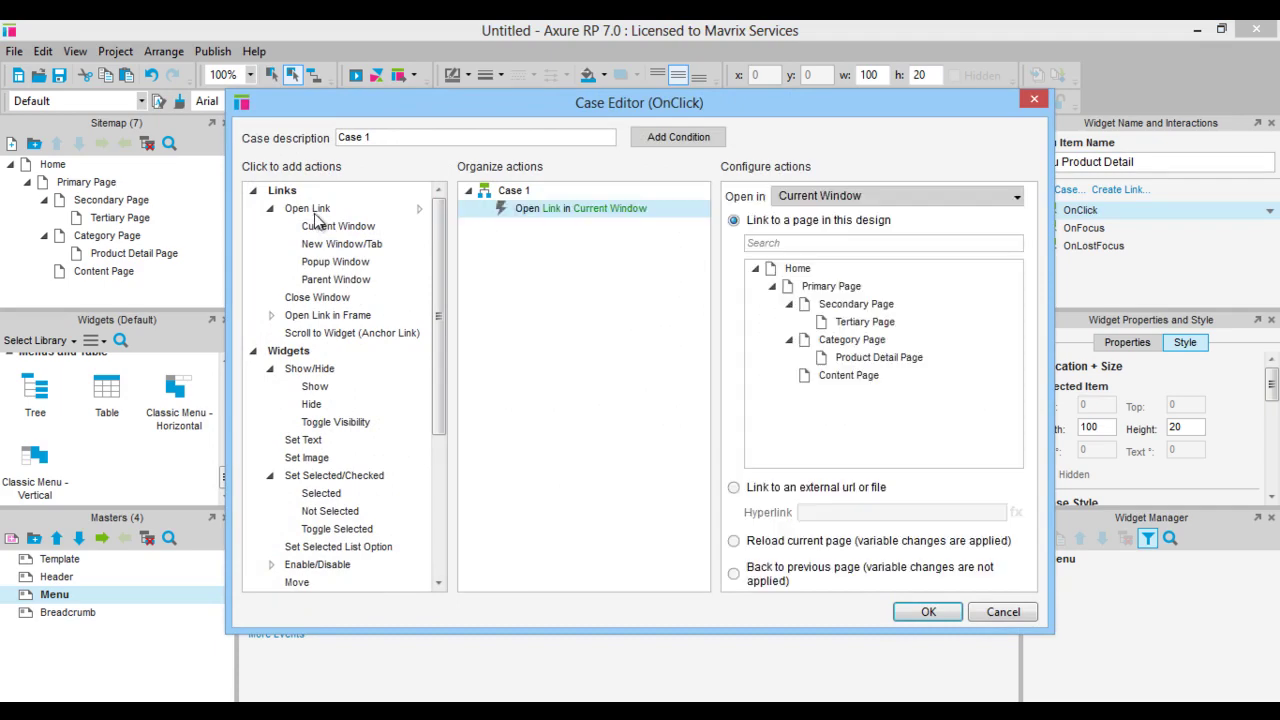
{"action": "left_click", "coordinate": [846, 358]}
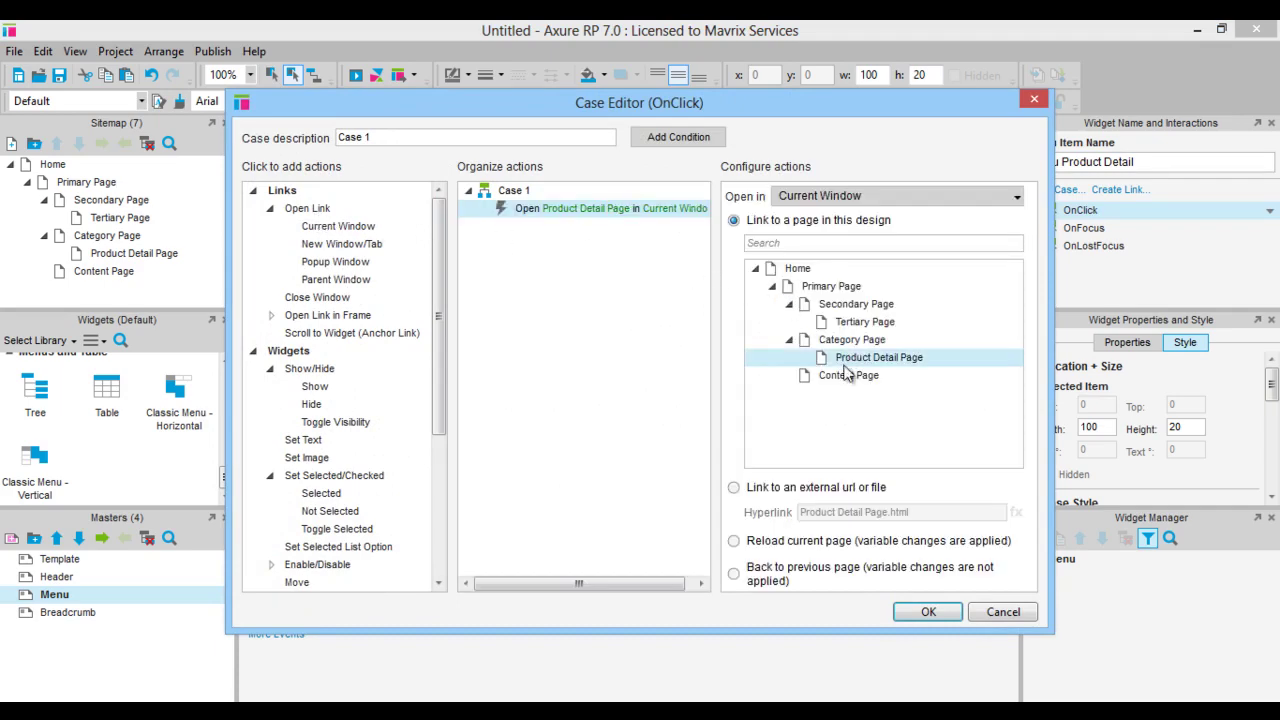
{"action": "left_click", "coordinate": [930, 612]}
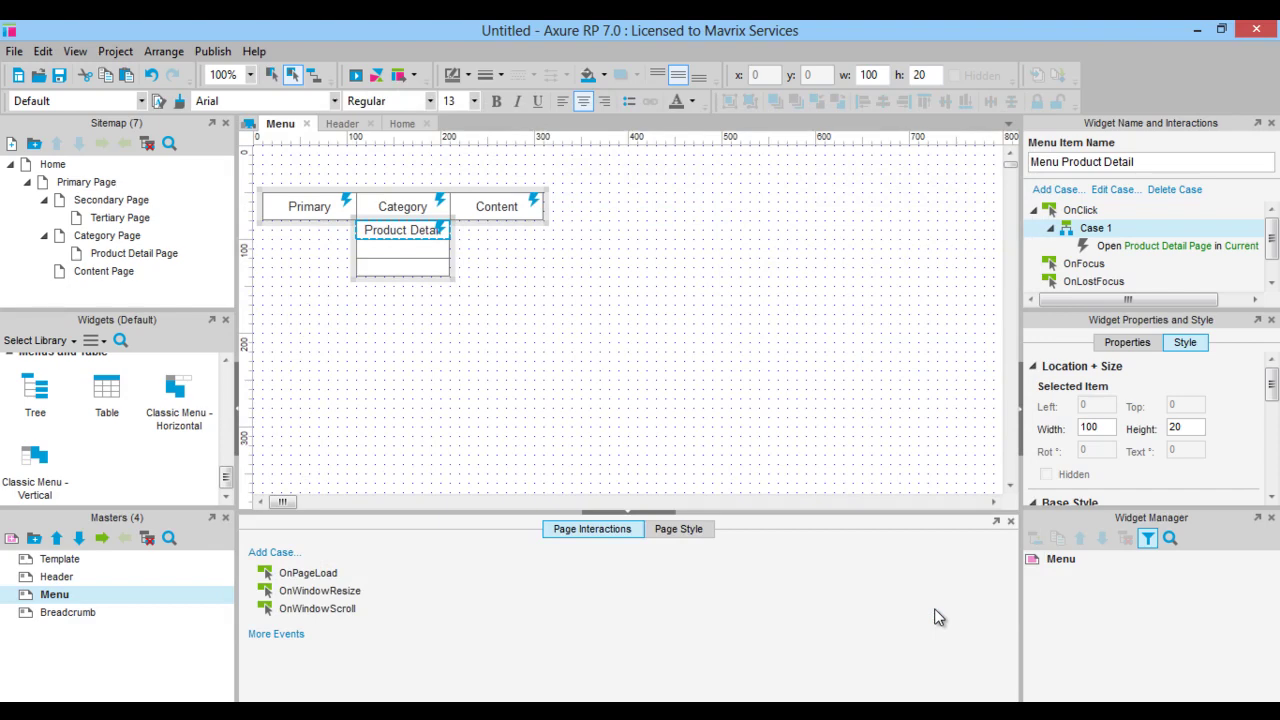
Step: Delete the two empty submenu items below Product Detail
{"action": "left_click", "coordinate": [413, 252]}
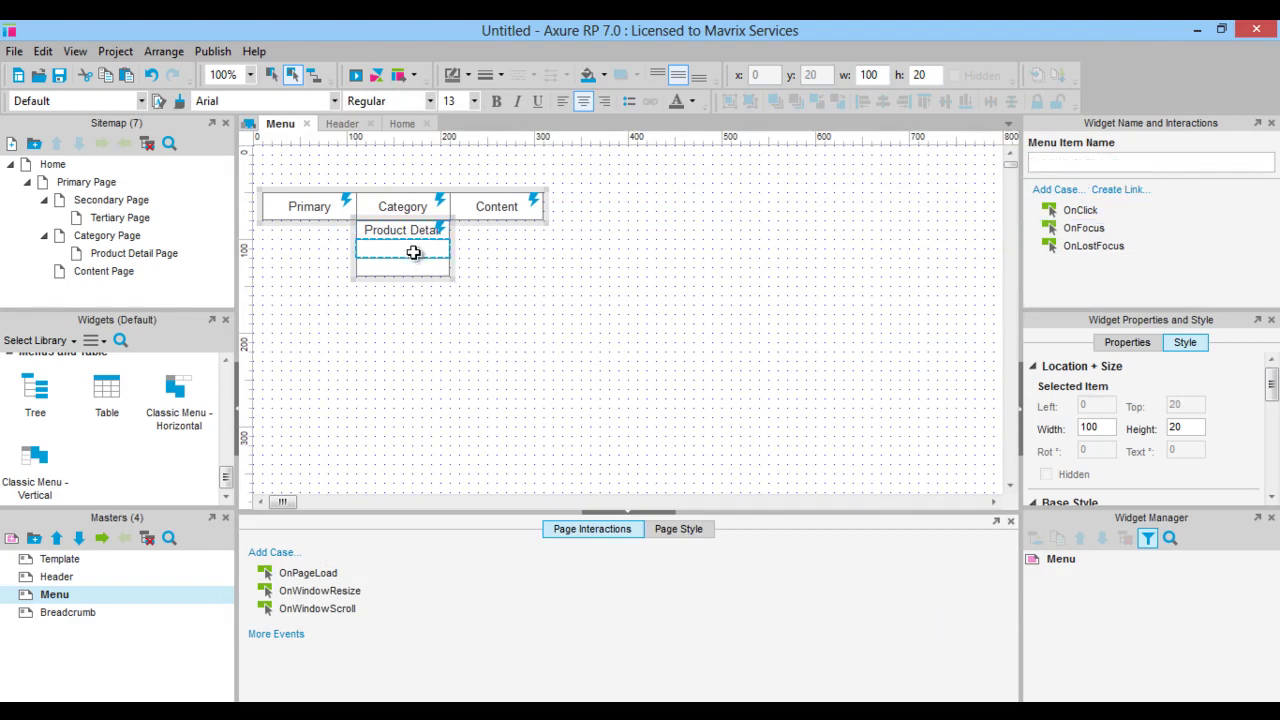
{"action": "right_click", "coordinate": [413, 252]}
{"action": "left_click", "coordinate": [455, 369]}
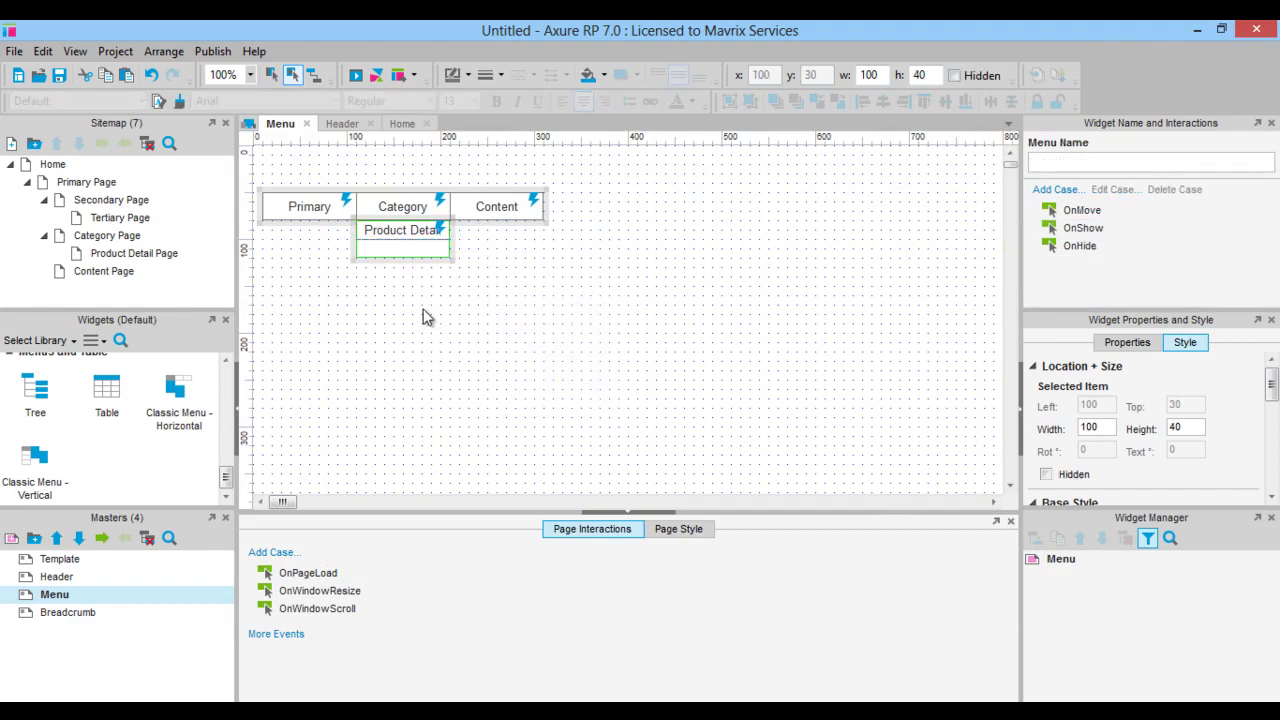
{"action": "left_click", "coordinate": [390, 250]}
{"action": "right_click", "coordinate": [390, 251]}
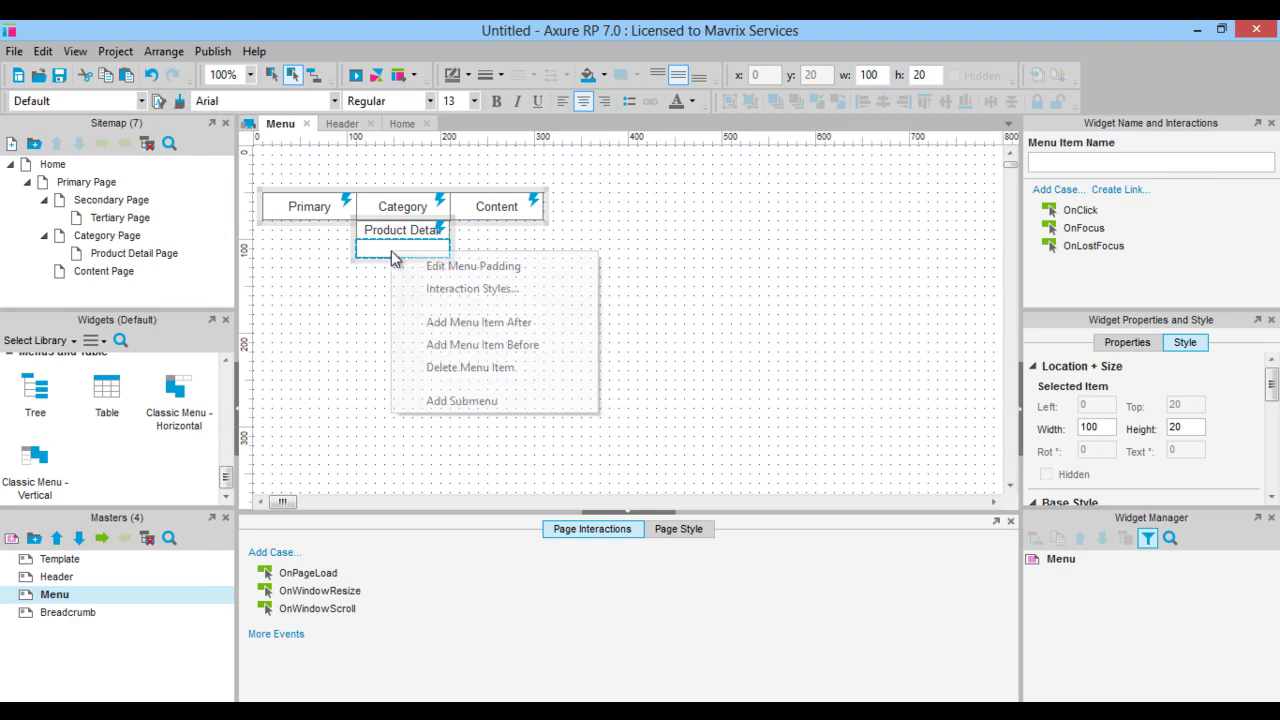
{"action": "left_click", "coordinate": [447, 368]}
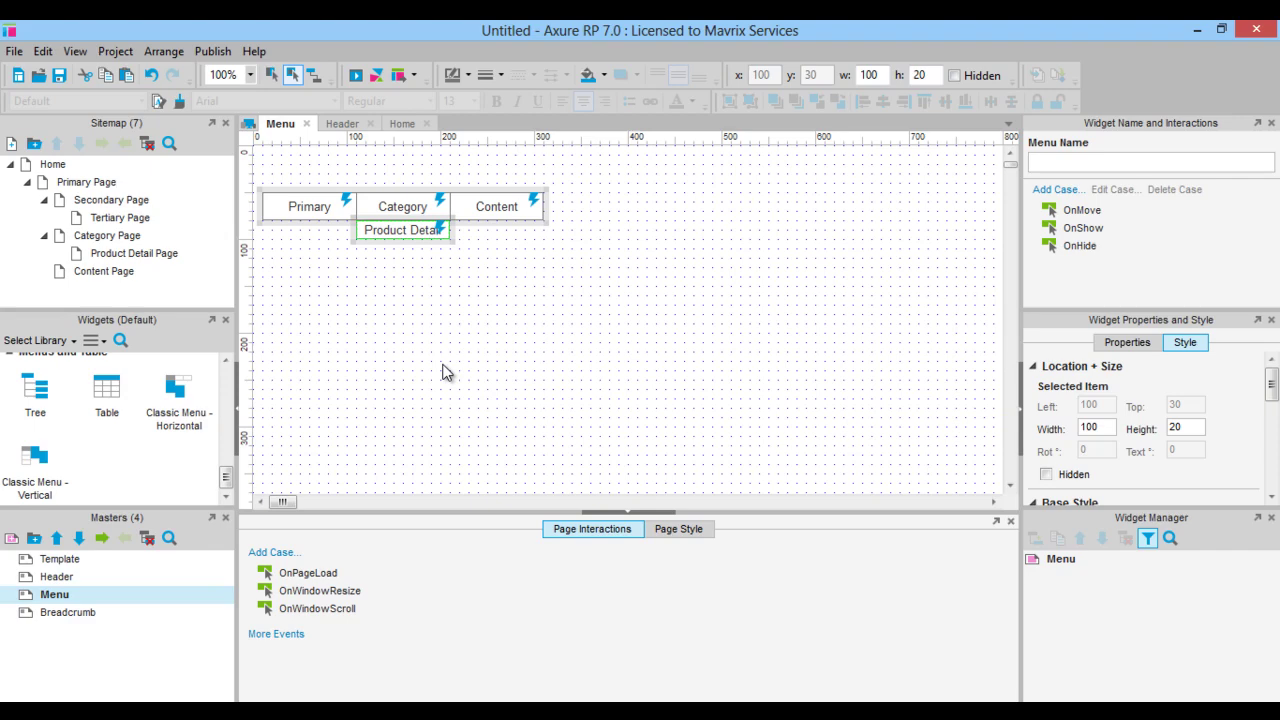
Step: Open the Breadcrumb master and place a Dynamic Panel at x 10, y 90, sized 400 wide by 30 high
{"action": "double_click", "coordinate": [70, 613]}
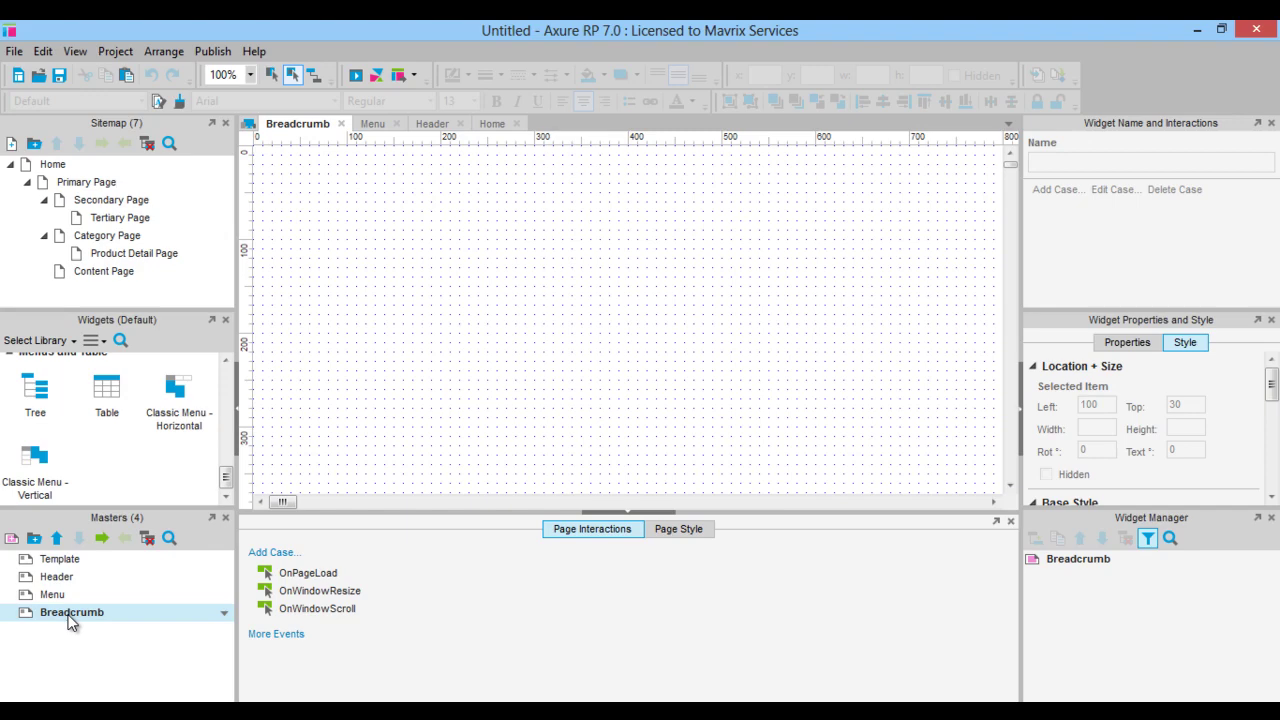
{"action": "left_click_drag", "start_coordinate": [228, 481], "coordinate": [262, 233]}
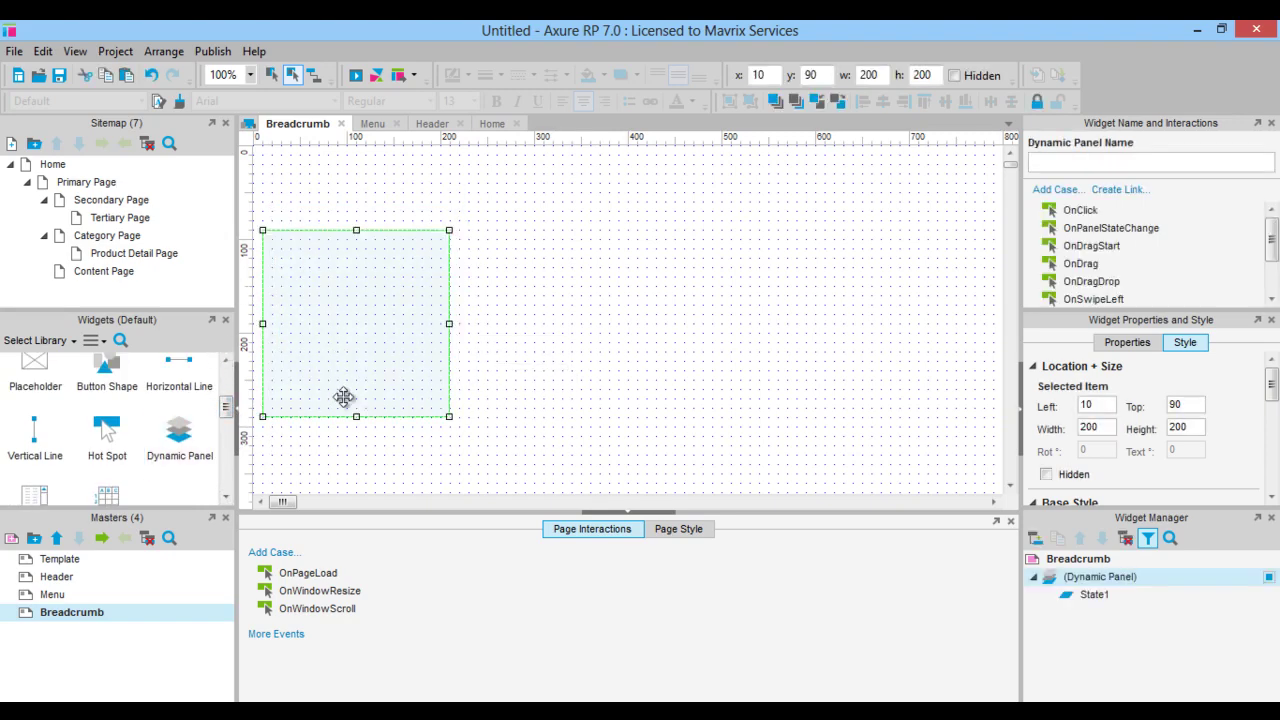
{"action": "left_click_drag", "start_coordinate": [357, 417], "coordinate": [360, 257]}
{"action": "left_click_drag", "start_coordinate": [448, 244], "coordinate": [449, 245]}
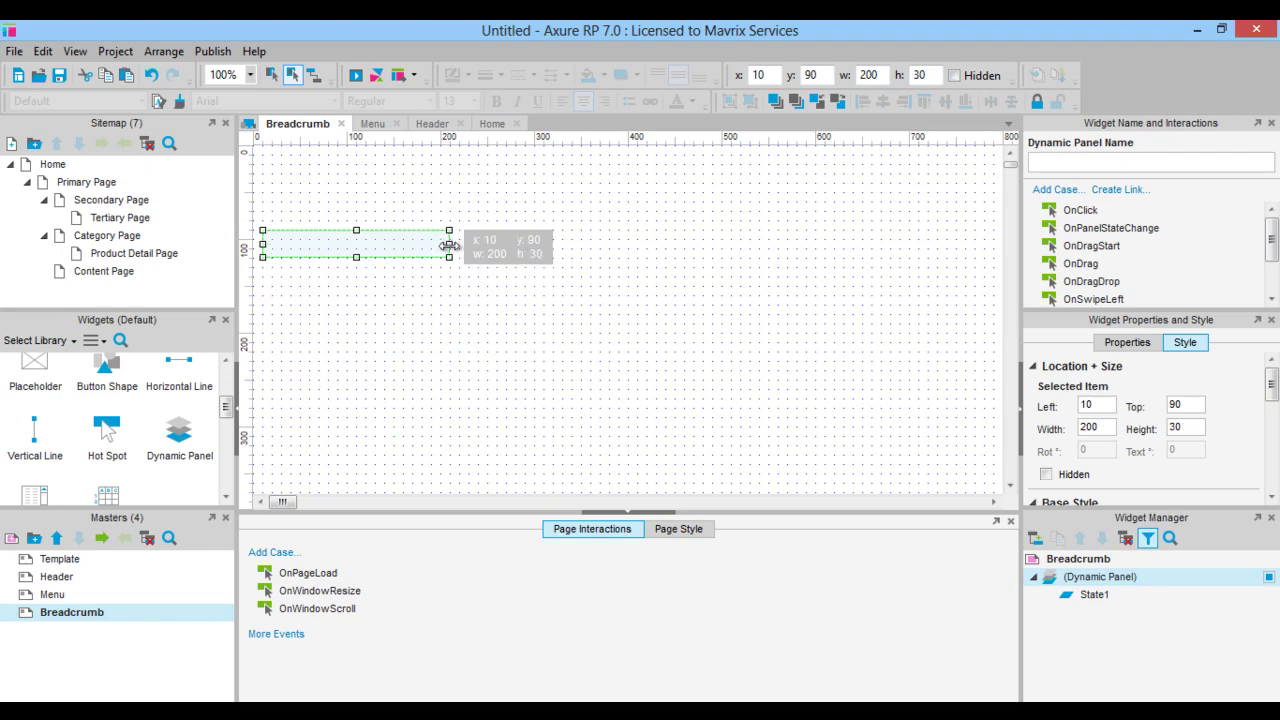
{"action": "left_click_drag", "start_coordinate": [449, 245], "coordinate": [636, 245]}
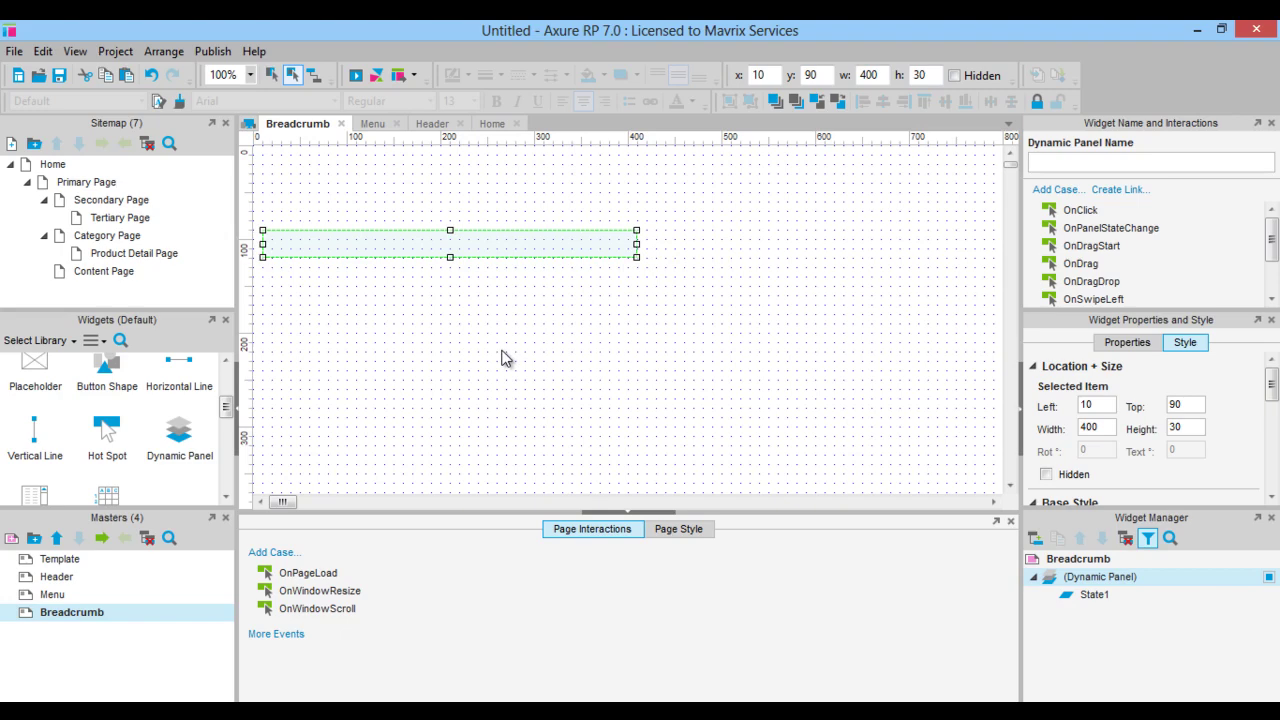
Step: Name the dynamic panel Breadcrumb and rename its first state Home
{"action": "left_click", "coordinate": [1040, 164]}
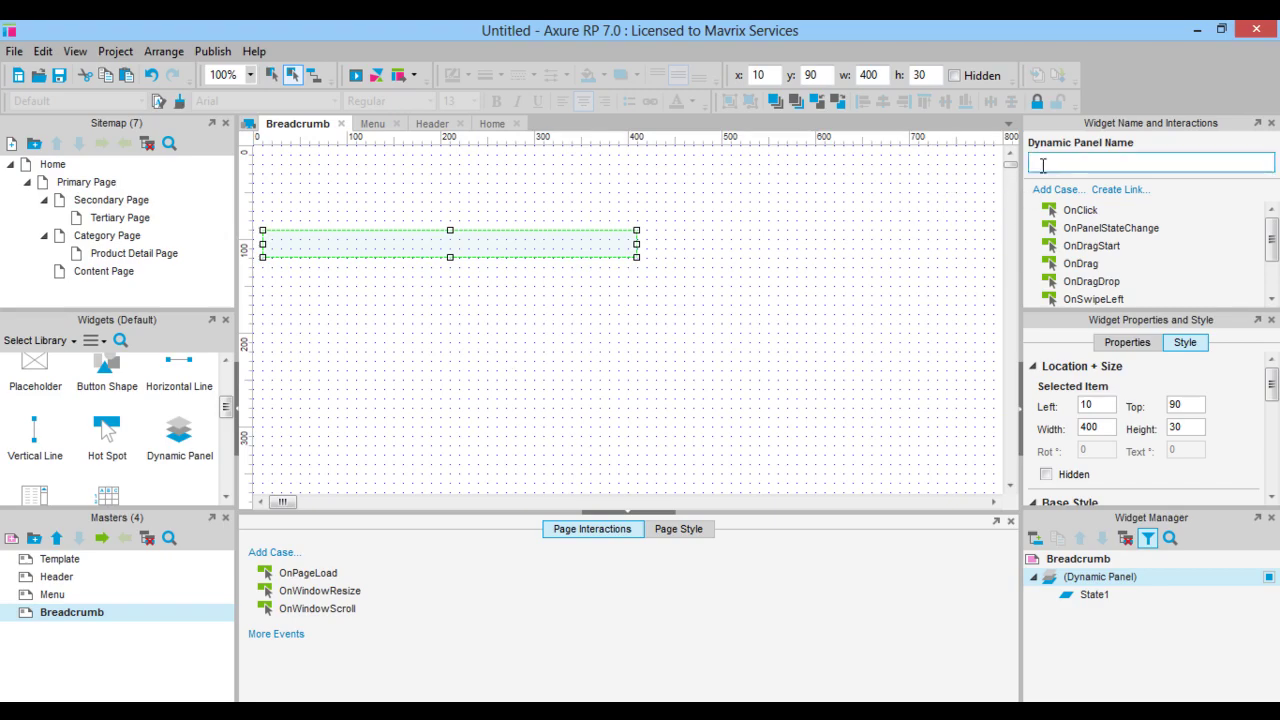
{"action": "type", "text": "Breadcrumb"}
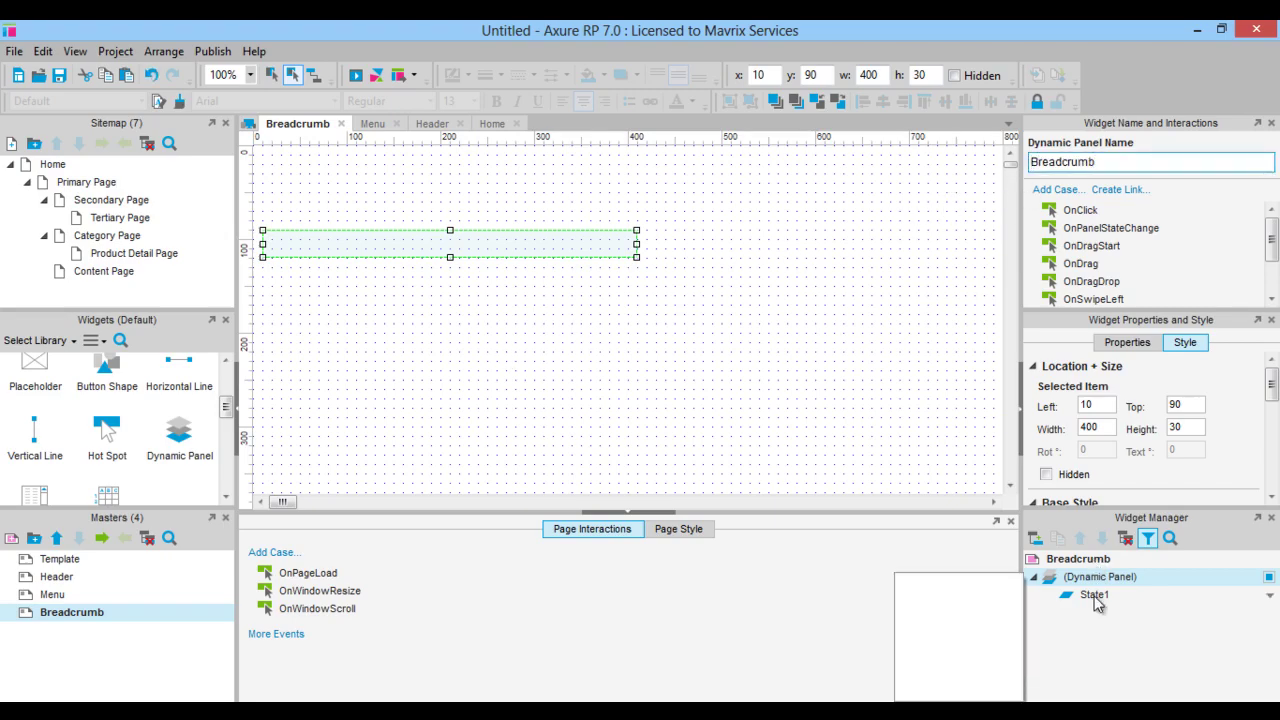
{"action": "left_click", "coordinate": [1095, 596]}
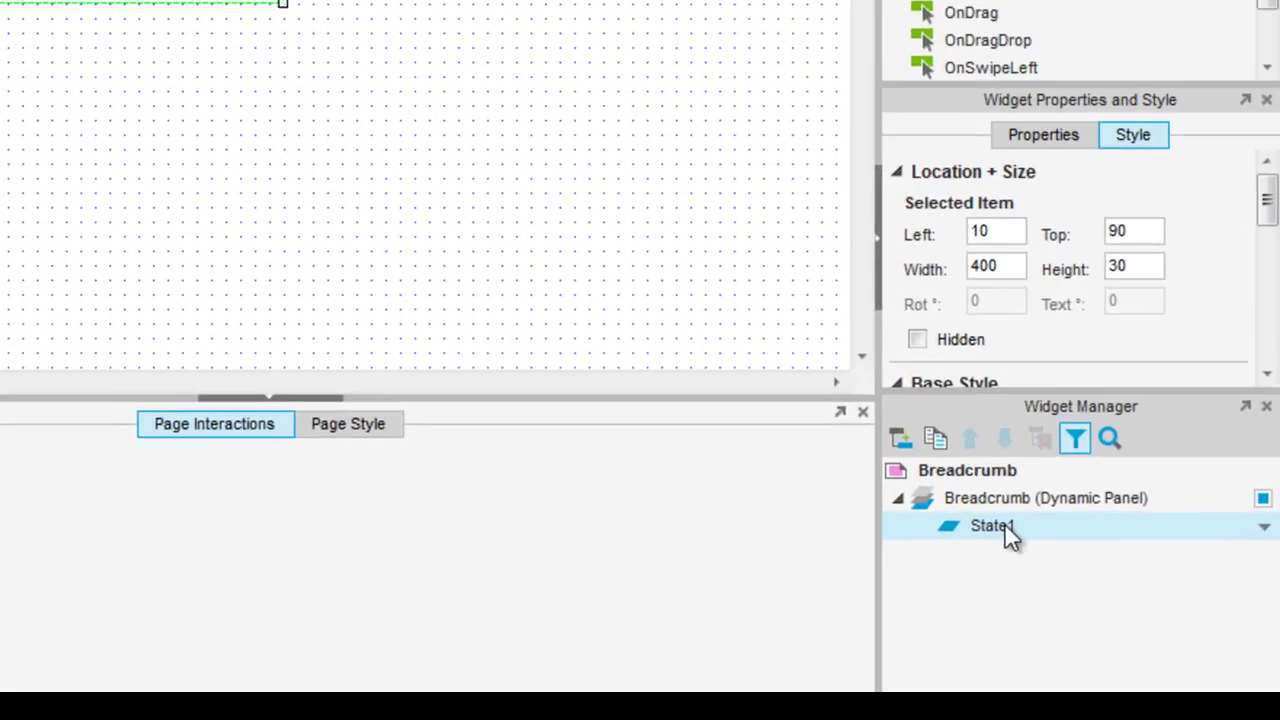
{"action": "left_click", "coordinate": [1102, 594]}
{"action": "type", "text": "Hoe"}
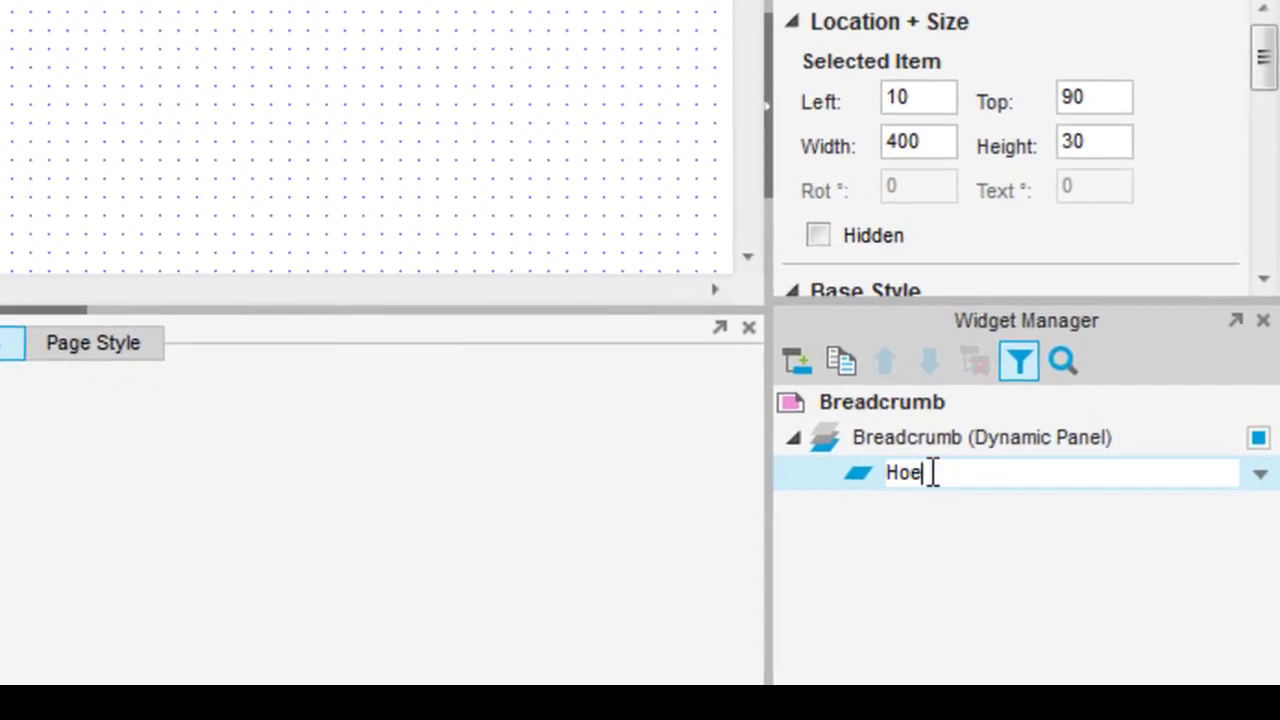
{"action": "key", "text": "BackSpace"}
{"action": "type", "text": "me"}
{"action": "key", "text": "Return"}
Step: Add two states below Home in the Breadcrumb dynamic panel, named Primary and Secondary
{"action": "left_click", "coordinate": [920, 518]}
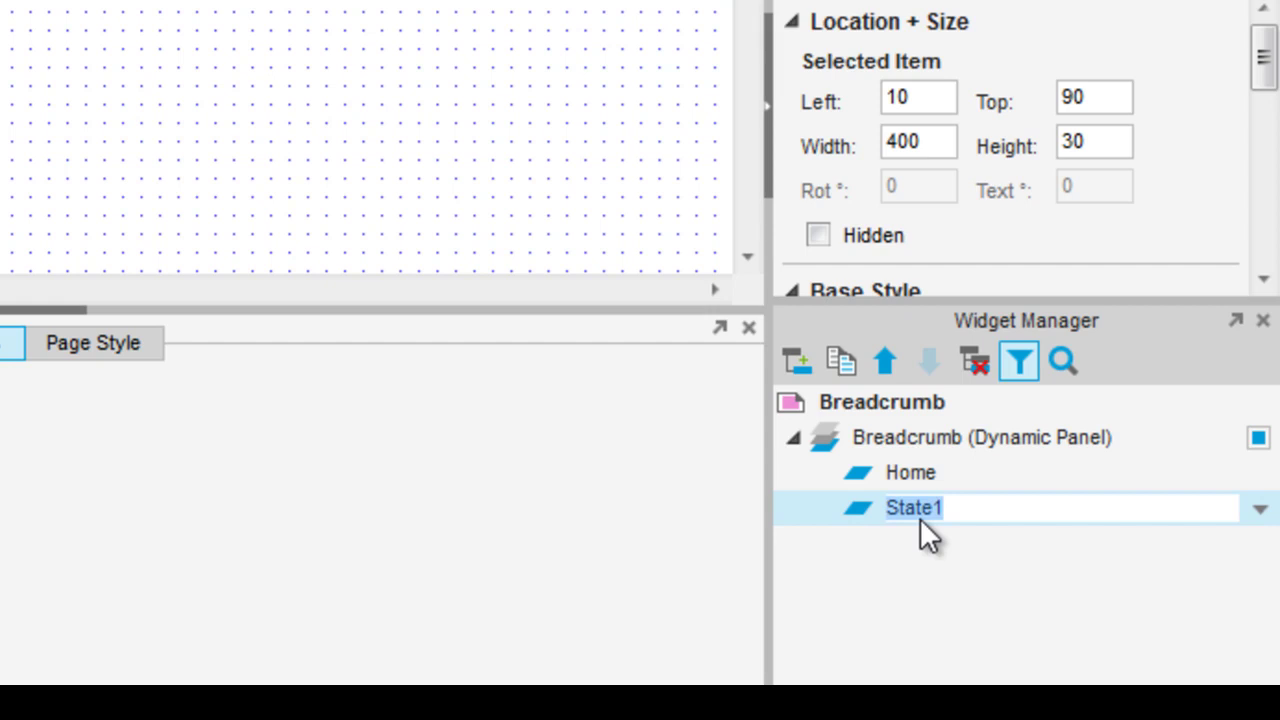
{"action": "type", "text": "Primary"}
{"action": "right_click", "coordinate": [925, 510]}
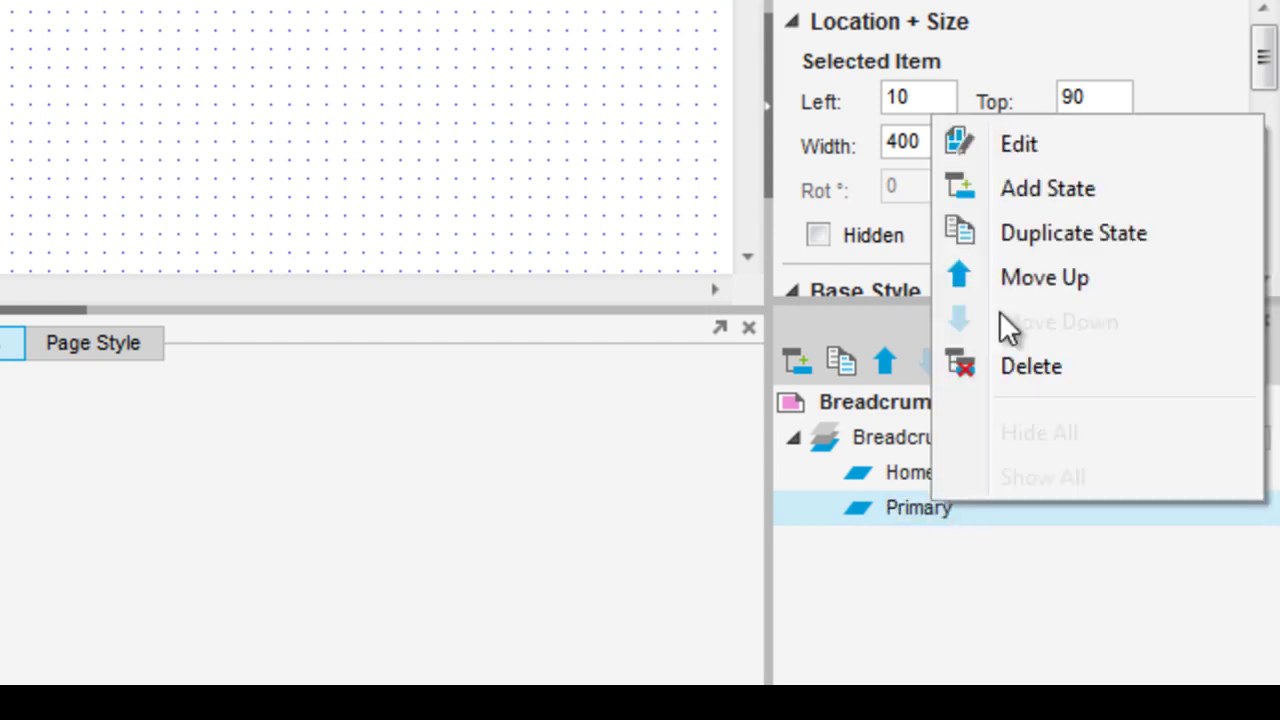
{"action": "left_click", "coordinate": [1029, 187]}
{"action": "double_click", "coordinate": [909, 548]}
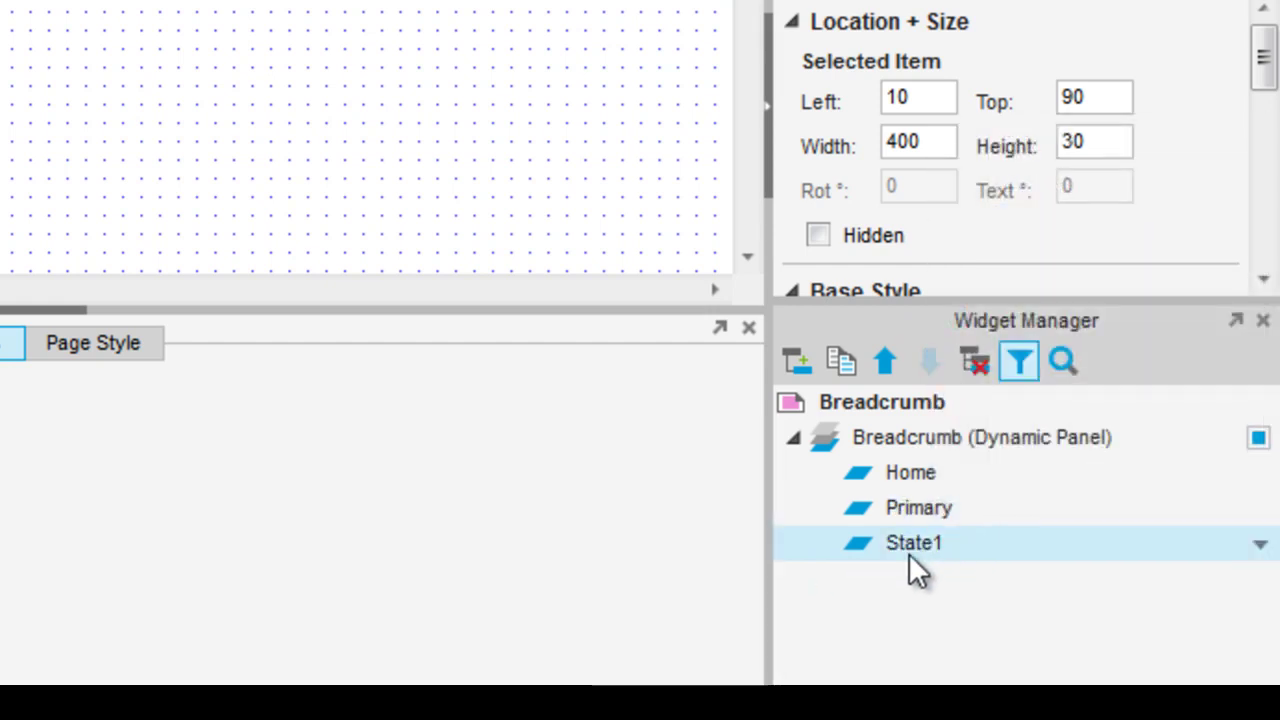
{"action": "type", "text": "Secondary"}
{"action": "key", "text": "Return"}
Step: Add four more states below Secondary in the Breadcrumb panel, named Tertiary, Category, Product Detail and Content
{"action": "right_click", "coordinate": [926, 548]}
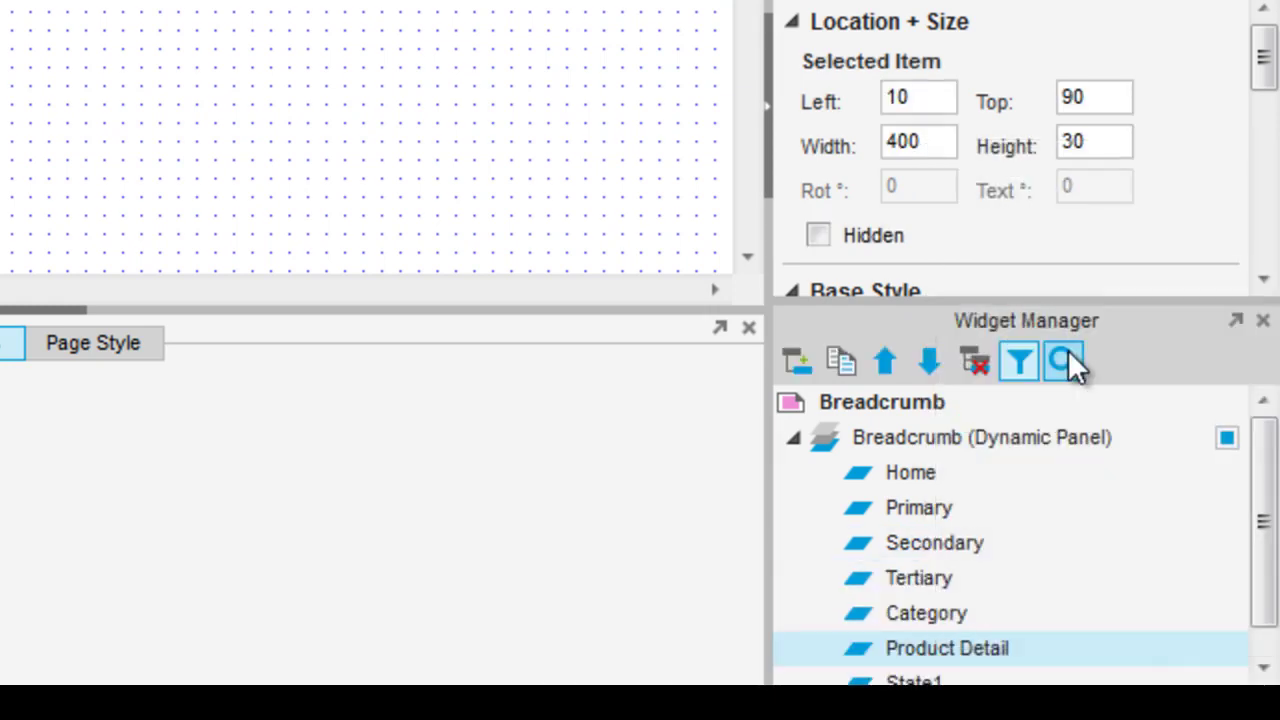
{"action": "double_click", "coordinate": [926, 648]}
{"action": "type", "text": "Content"}
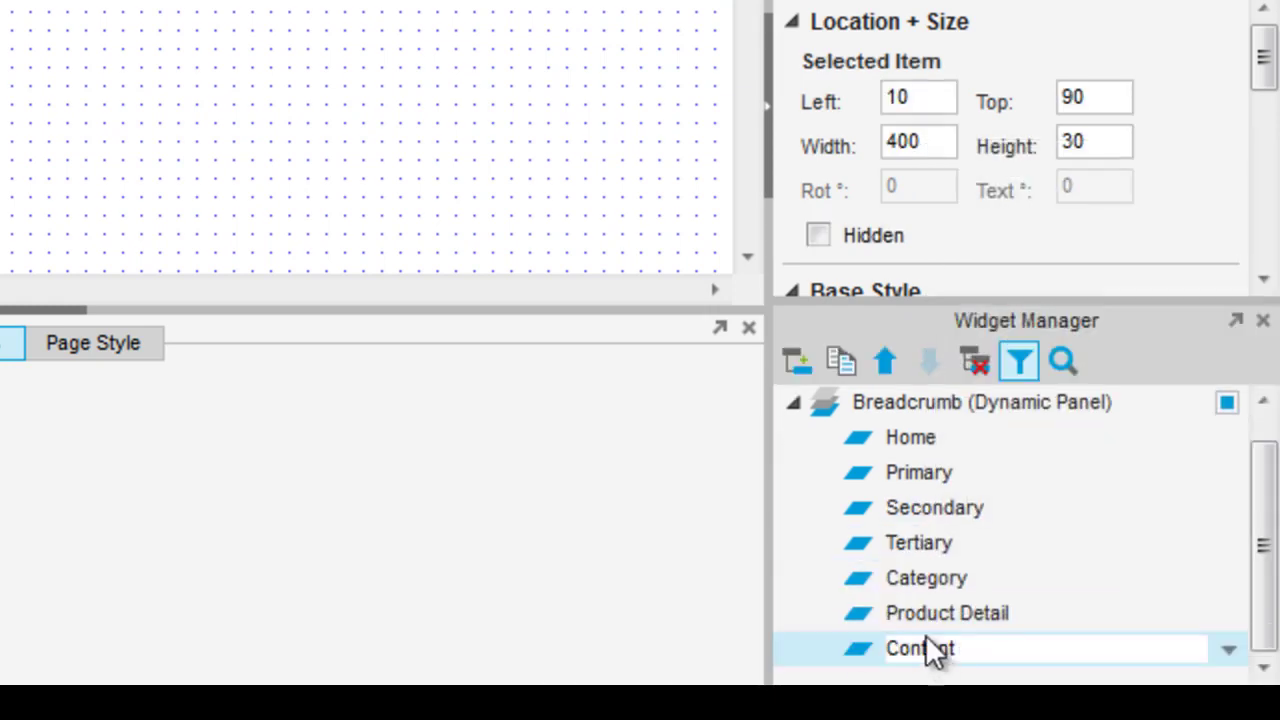
Step: Open the Primary state of the Breadcrumb panel and place a label reading Home at x 0, y 6
{"action": "key", "text": "Return"}
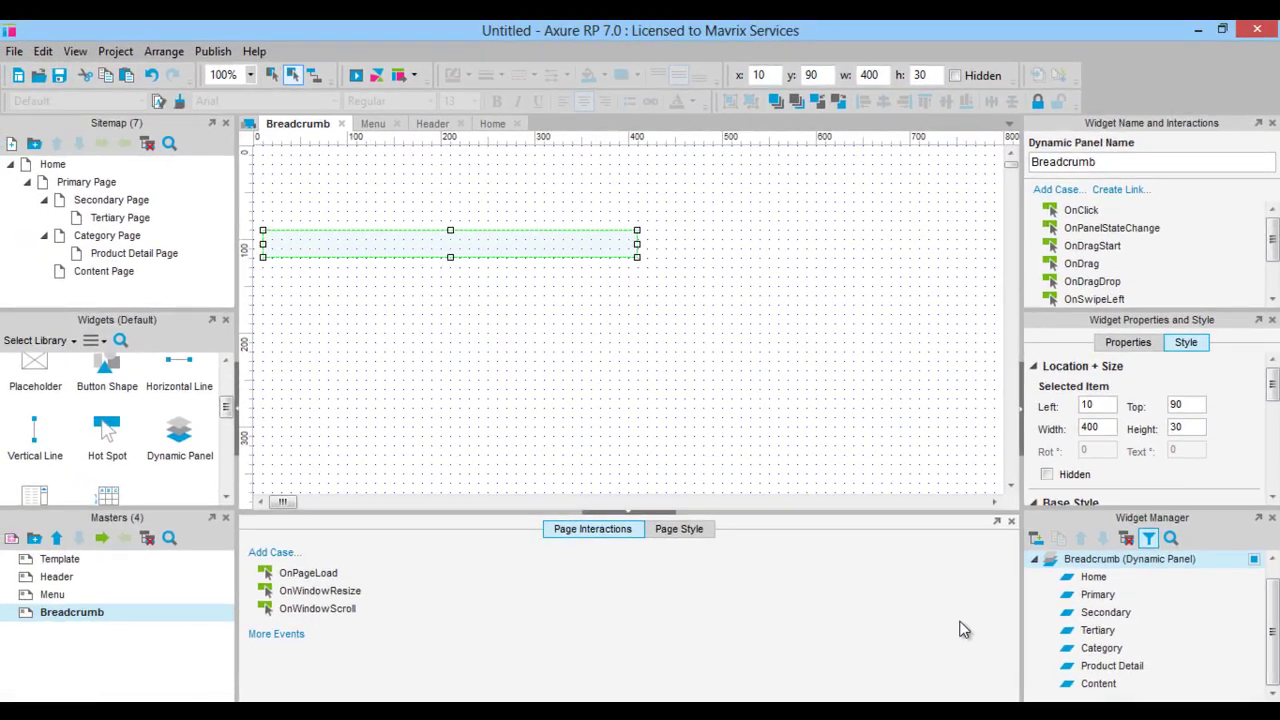
{"action": "double_click", "coordinate": [1100, 595]}
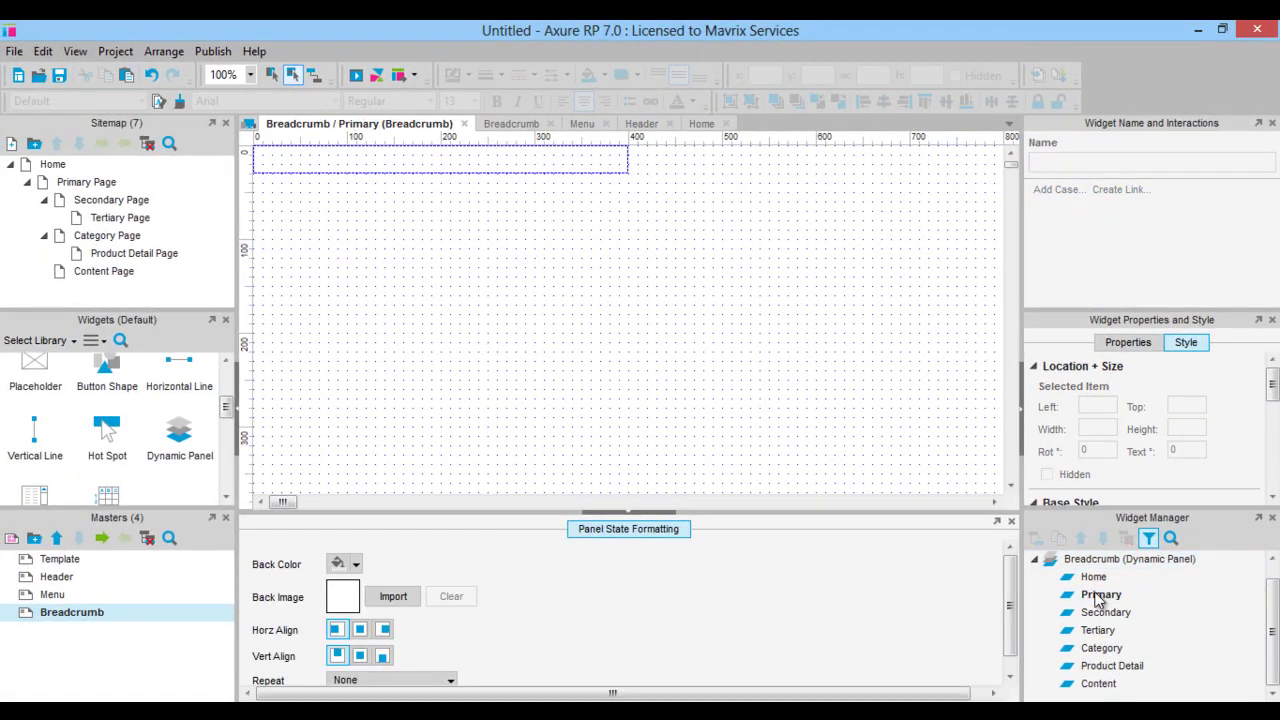
{"action": "scroll", "coordinate": [108, 420], "scroll_direction": "up", "scroll_amount": 3}
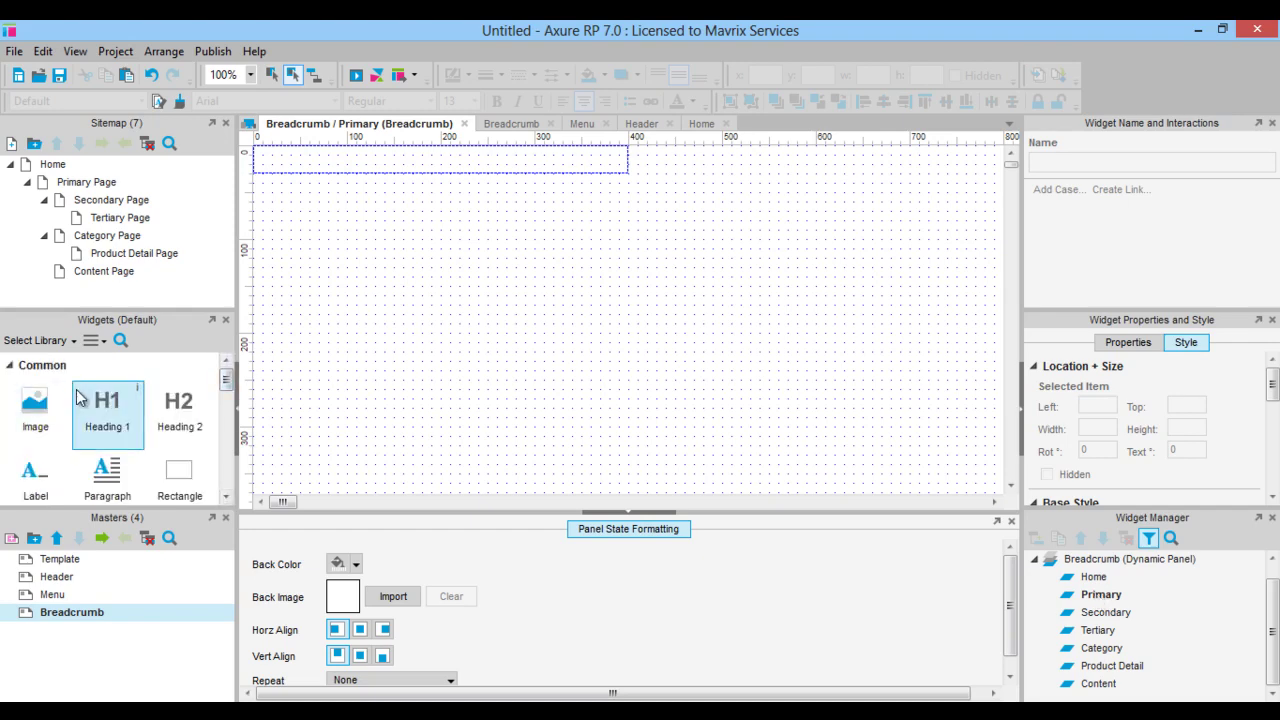
{"action": "left_click_drag", "start_coordinate": [35, 462], "coordinate": [257, 152]}
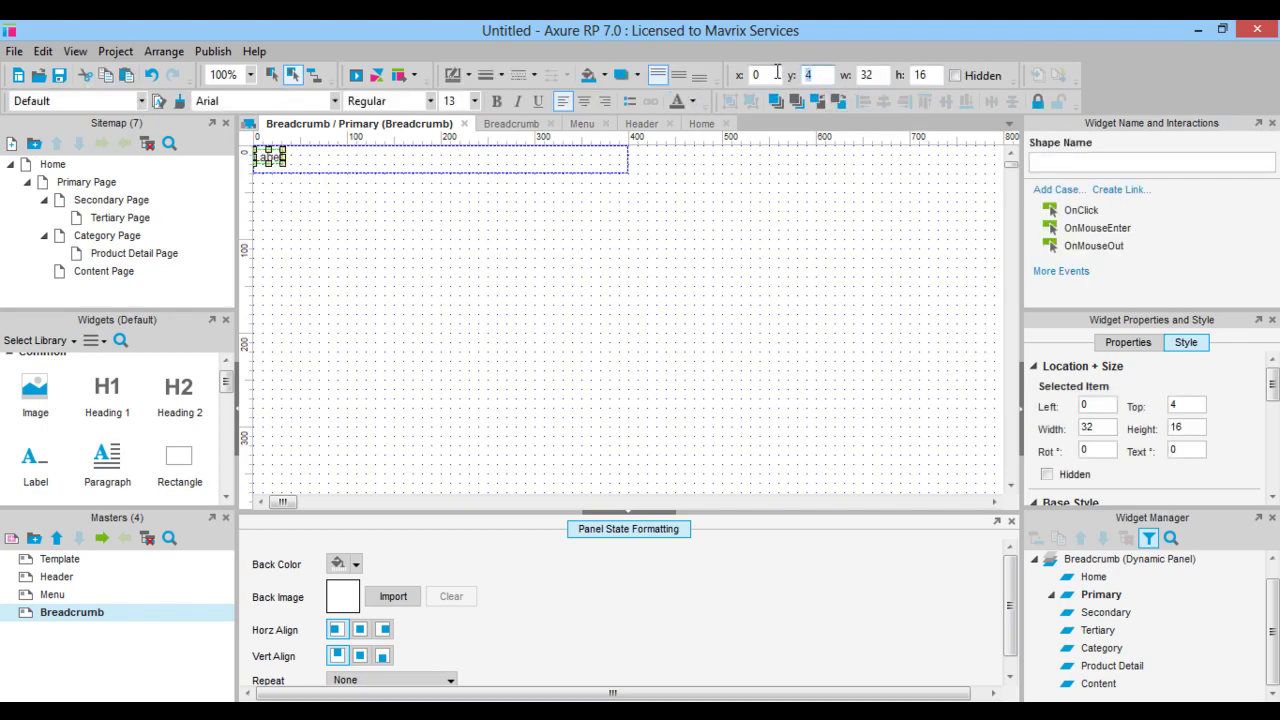
{"action": "type", "text": "6"}
{"action": "key", "text": "Tab"}
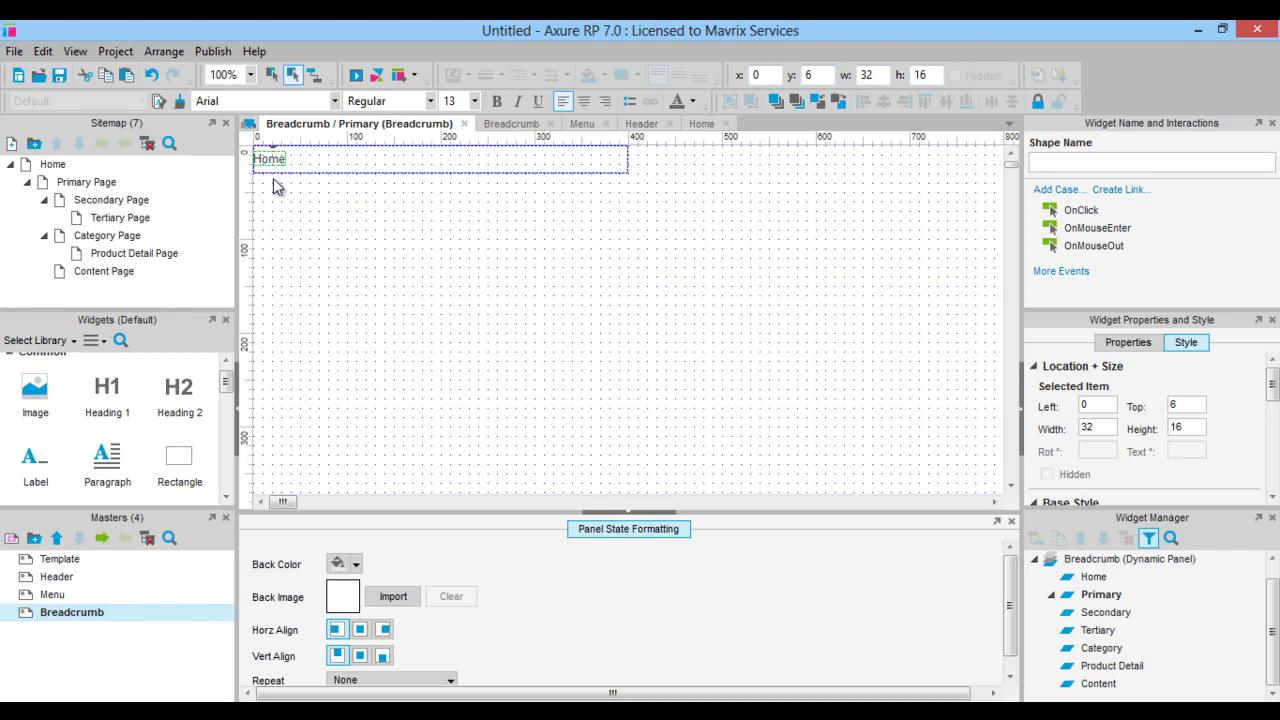
{"action": "left_click", "coordinate": [277, 198]}
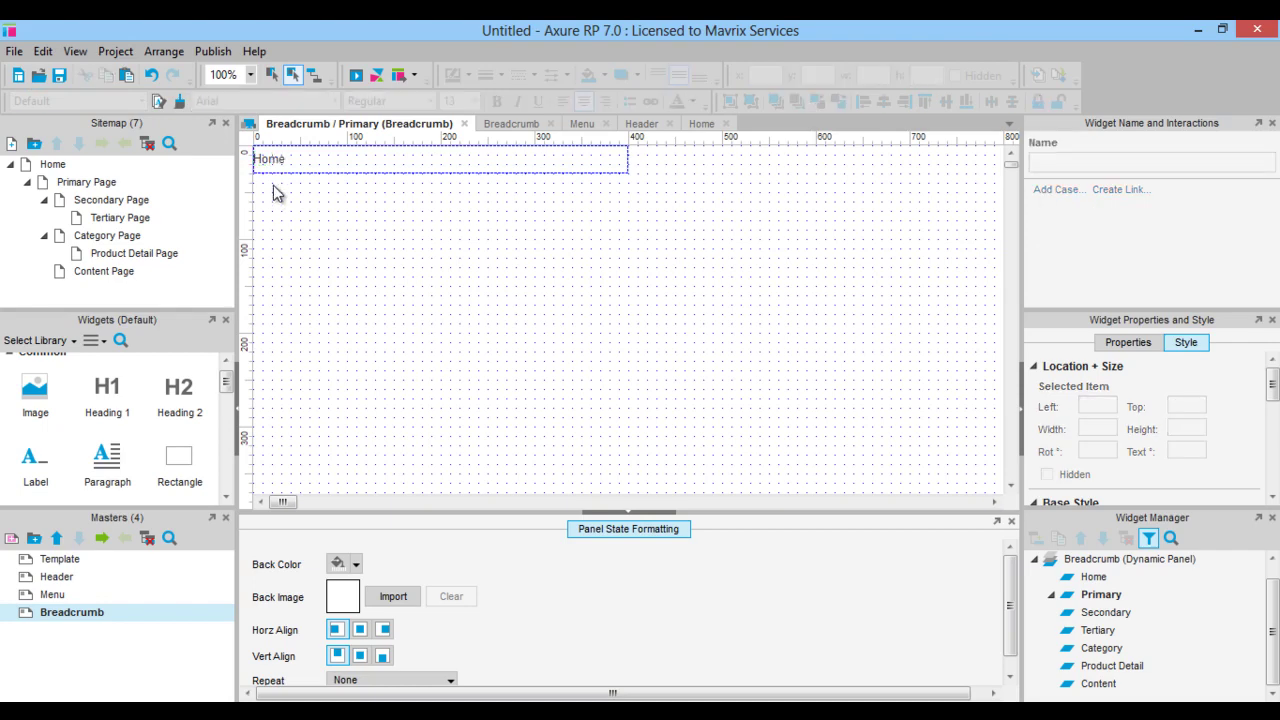
Step: Name the Home label Breadcrumb Home Link and make it open the Home page in the current window when clicked
{"action": "left_click", "coordinate": [268, 159]}
{"action": "left_click", "coordinate": [1150, 161]}
{"action": "type", "text": "Breadcrumb Home Link"}
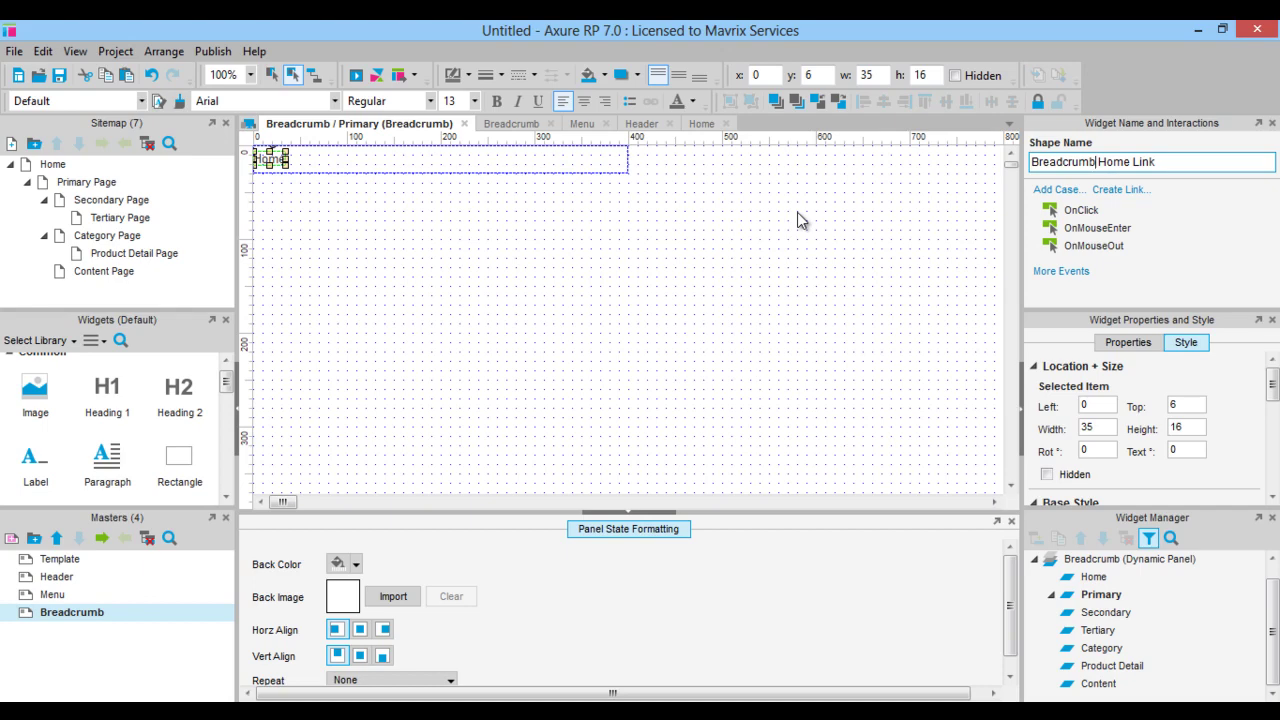
{"action": "double_click", "coordinate": [1078, 211]}
{"action": "left_click", "coordinate": [338, 226]}
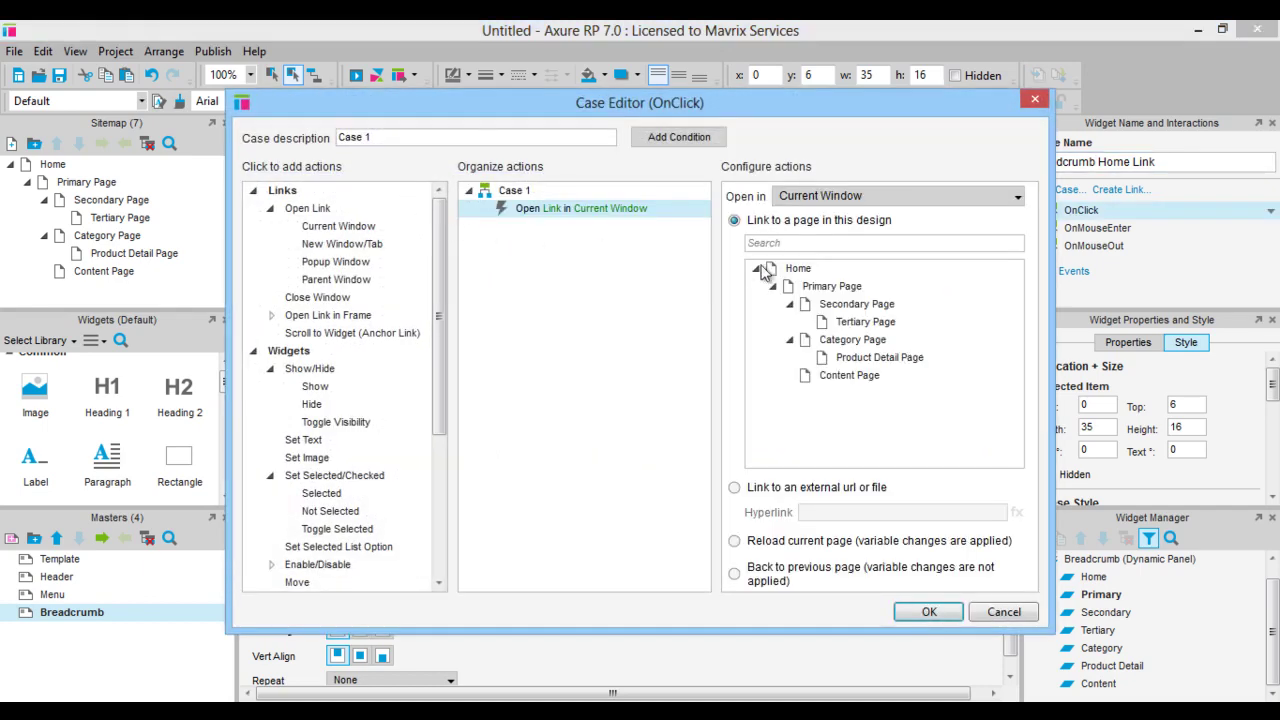
{"action": "left_click", "coordinate": [785, 268]}
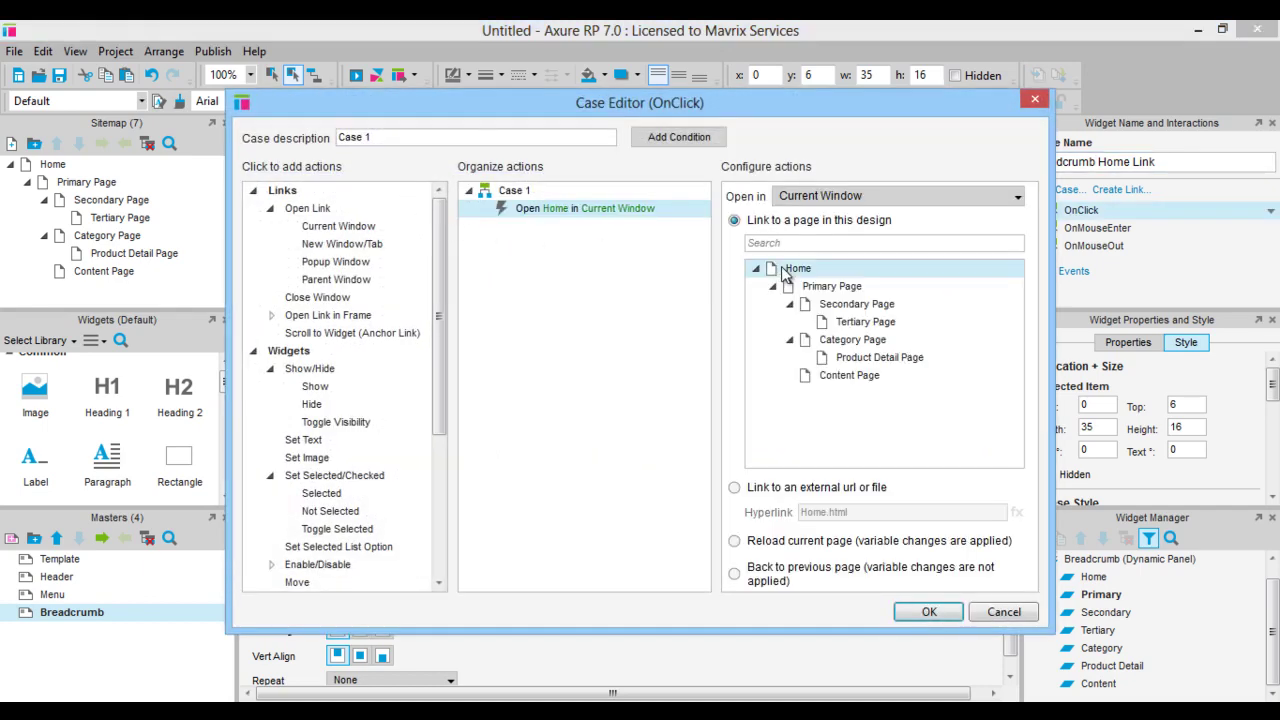
{"action": "left_click", "coordinate": [929, 612]}
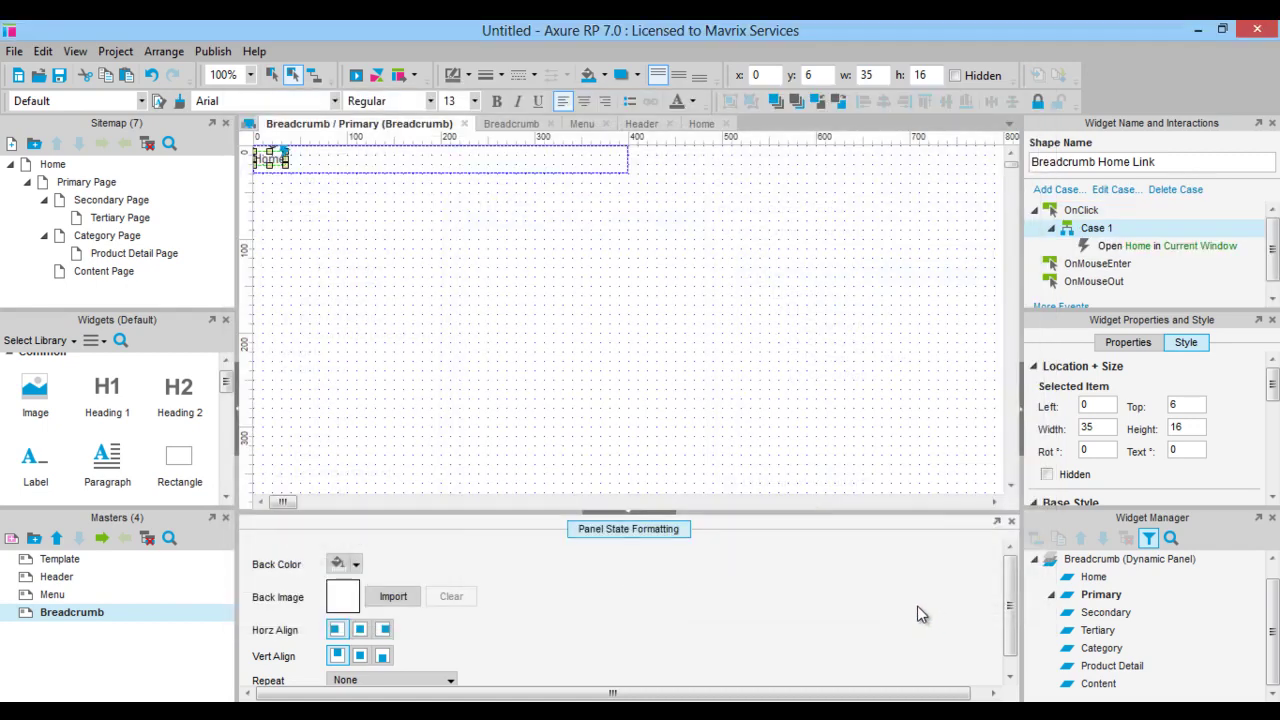
{"action": "left_click", "coordinate": [365, 240]}
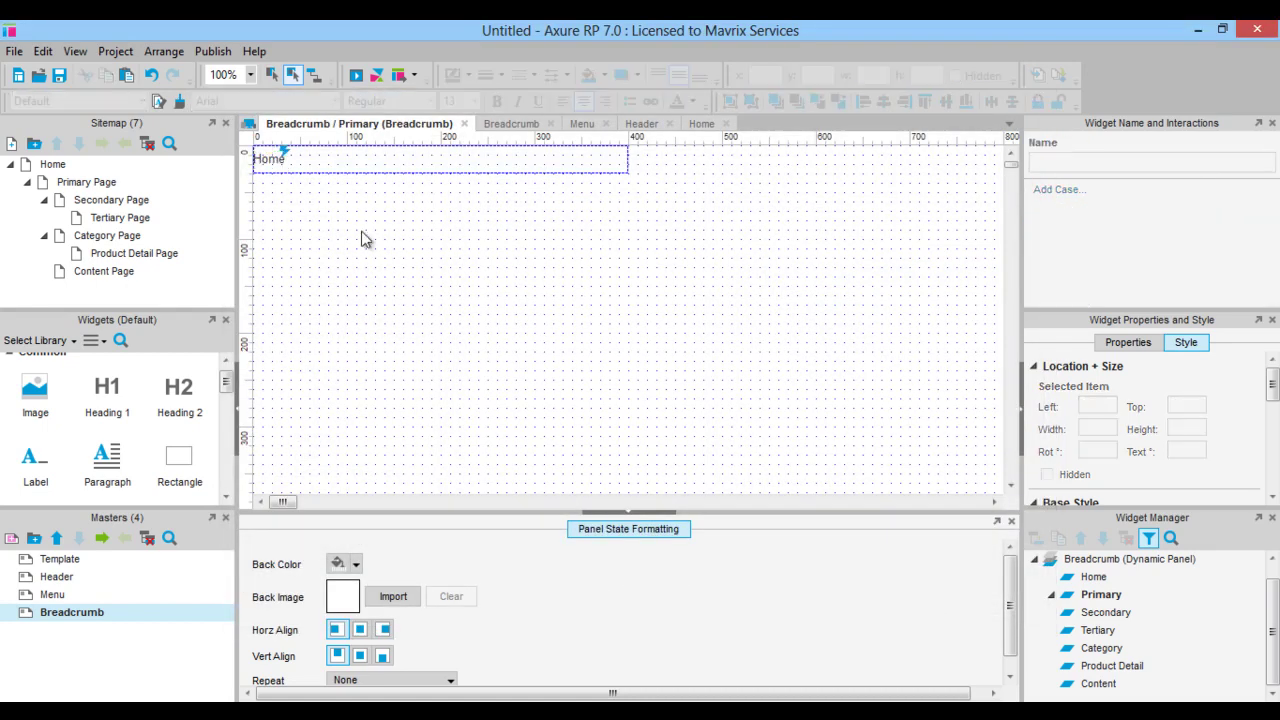
Step: Duplicate the Home label within the Primary state at x 50, y 6 and change the copy's text to Primary
{"action": "scroll", "coordinate": [365, 240], "scroll_direction": "up", "scroll_amount": 2, "text": "ctrl"}
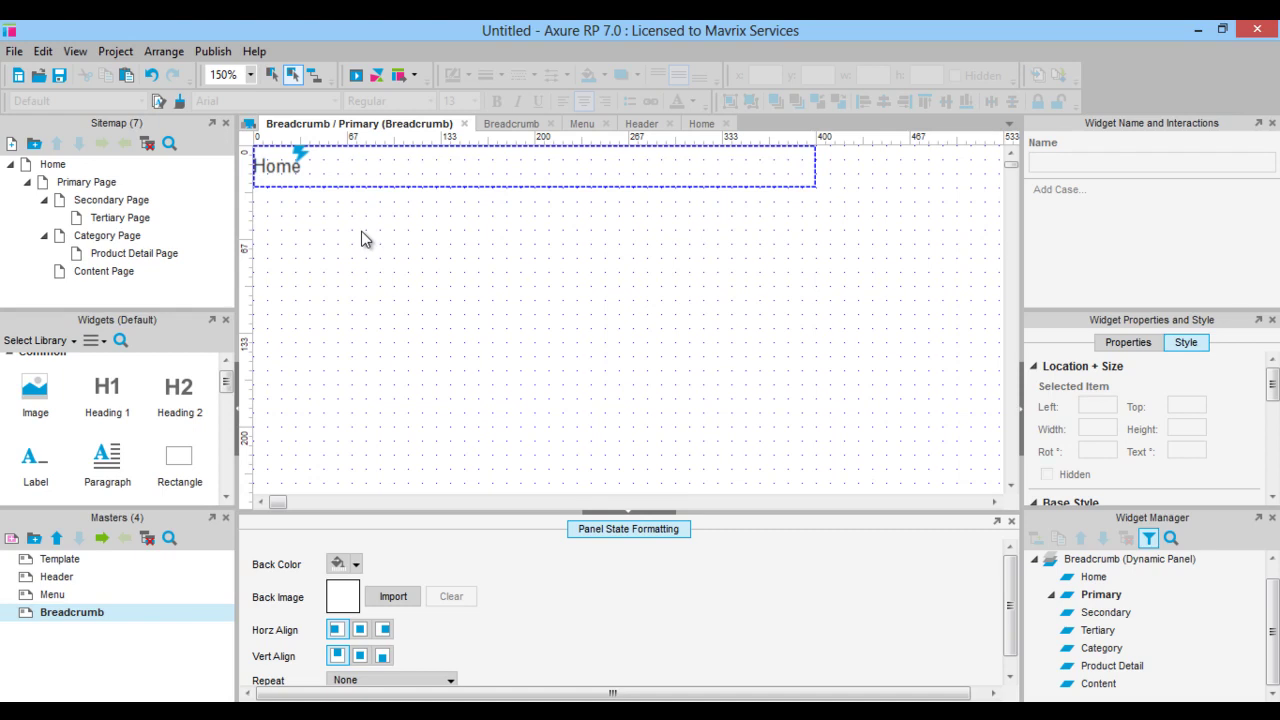
{"action": "left_click", "coordinate": [270, 166]}
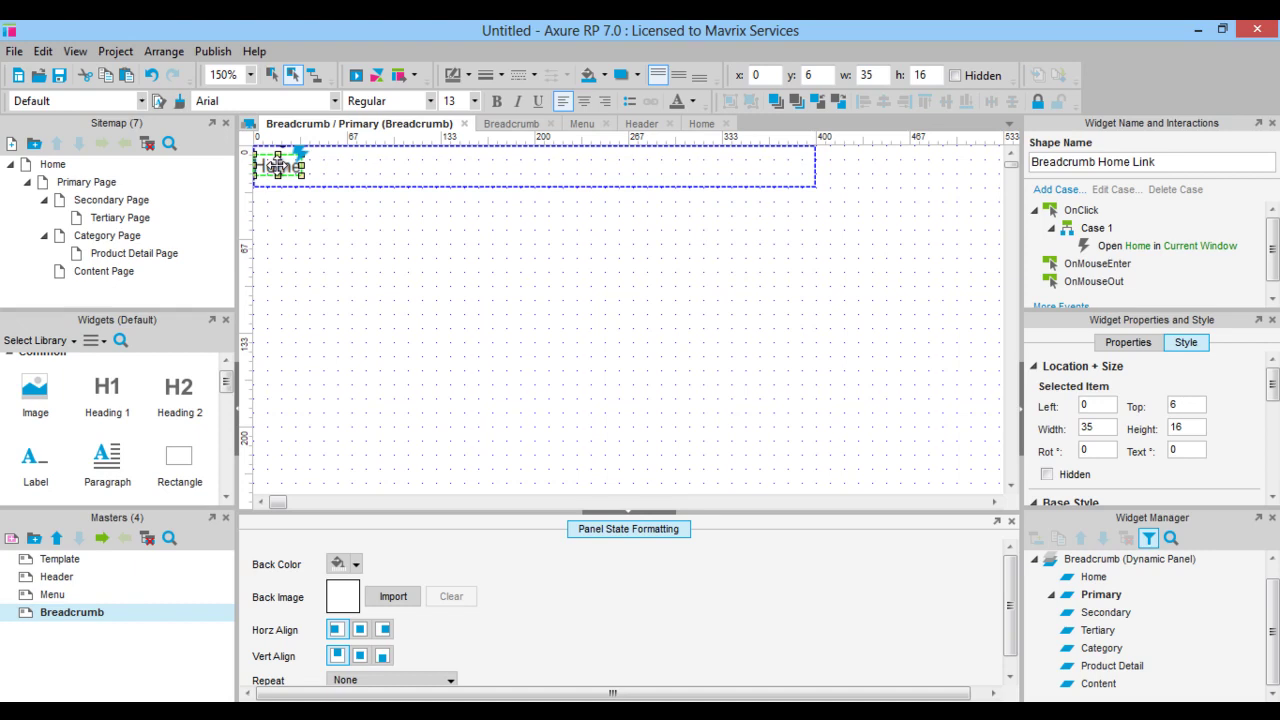
{"action": "left_click_drag", "start_coordinate": [277, 166], "coordinate": [352, 175], "text": "ctrl"}
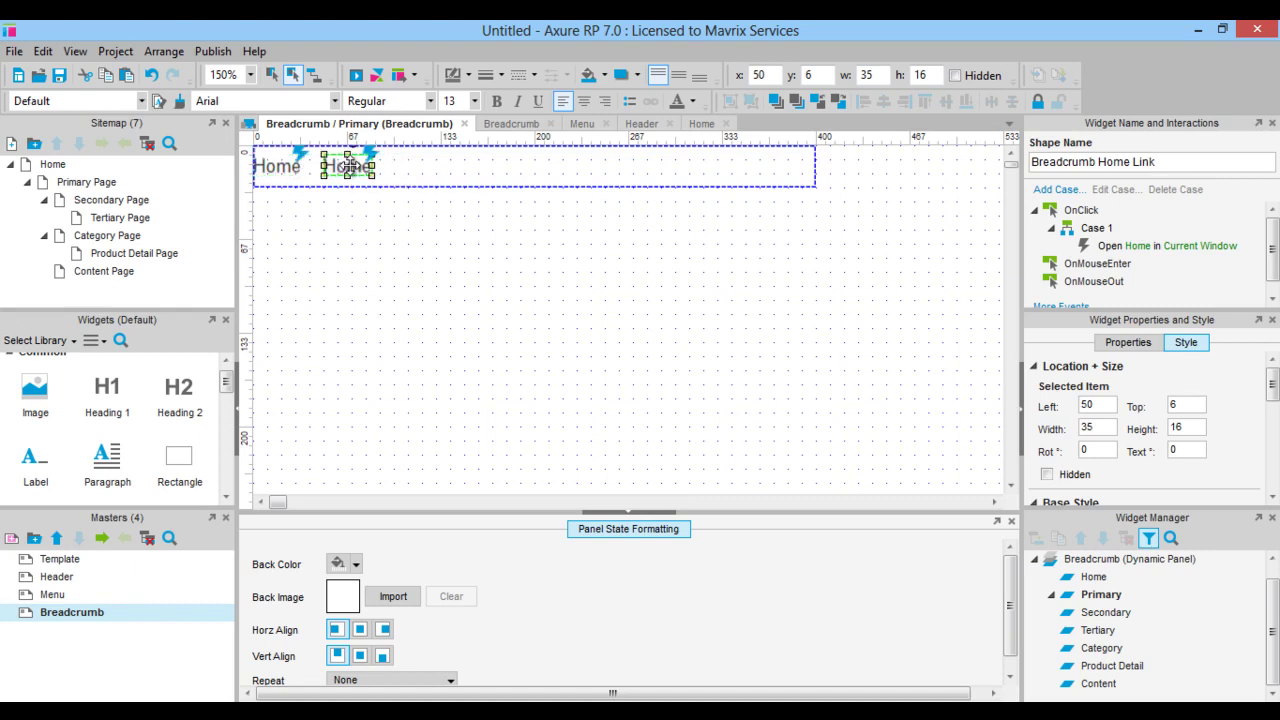
{"action": "double_click", "coordinate": [350, 165]}
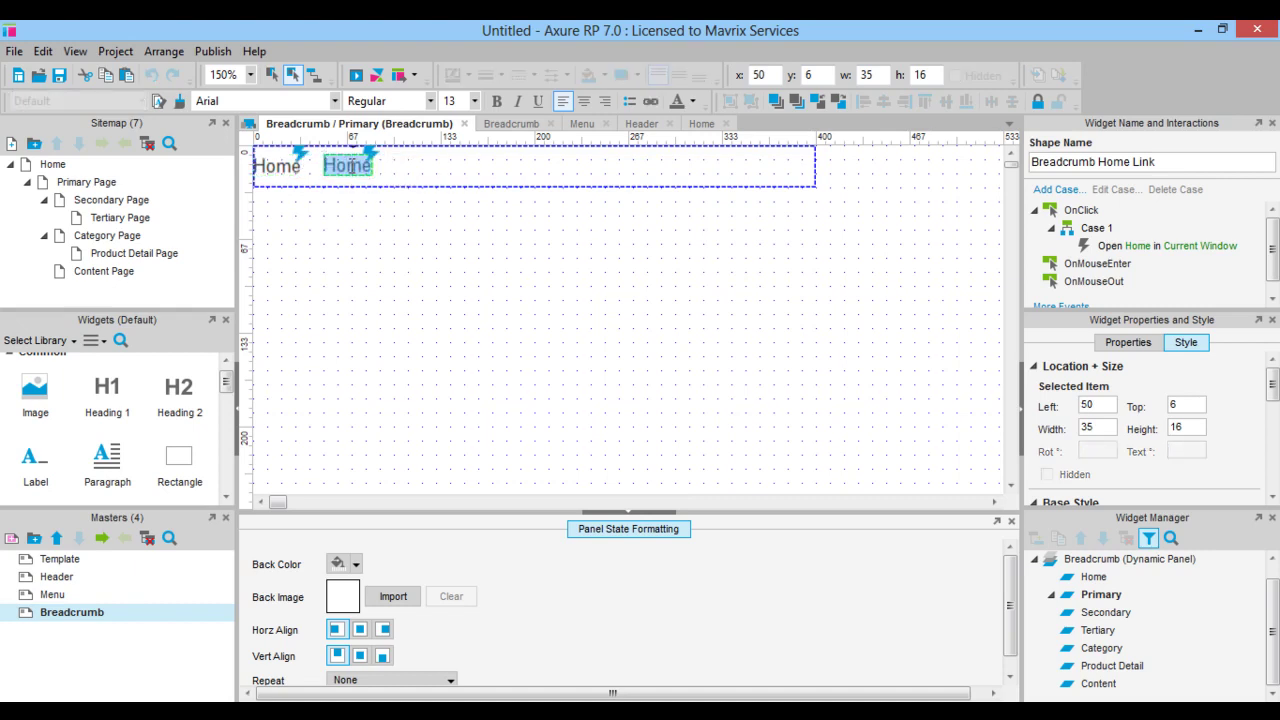
{"action": "type", "text": "Primary"}
{"action": "key", "text": "Escape"}
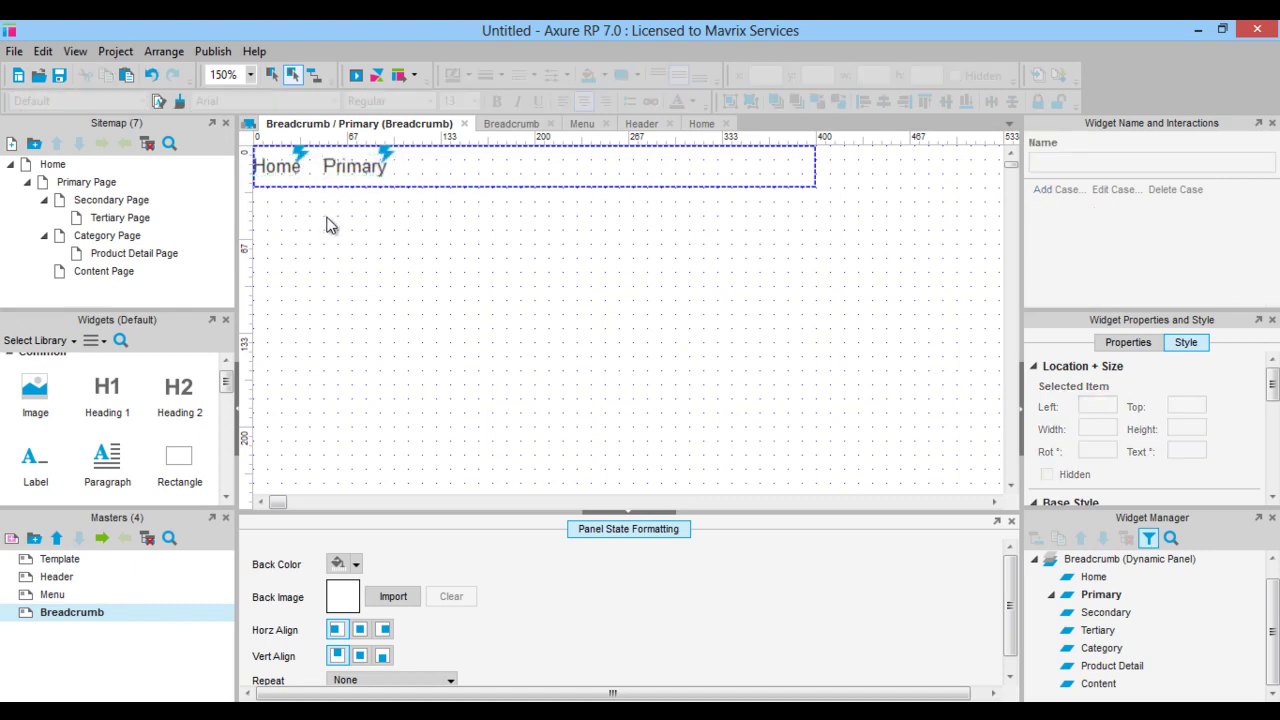
Step: Name the Primary label Breadcrumb Primary Link and change its click action to open Primary Page in the current window
{"action": "left_click", "coordinate": [340, 170]}
{"action": "double_click", "coordinate": [1114, 162]}
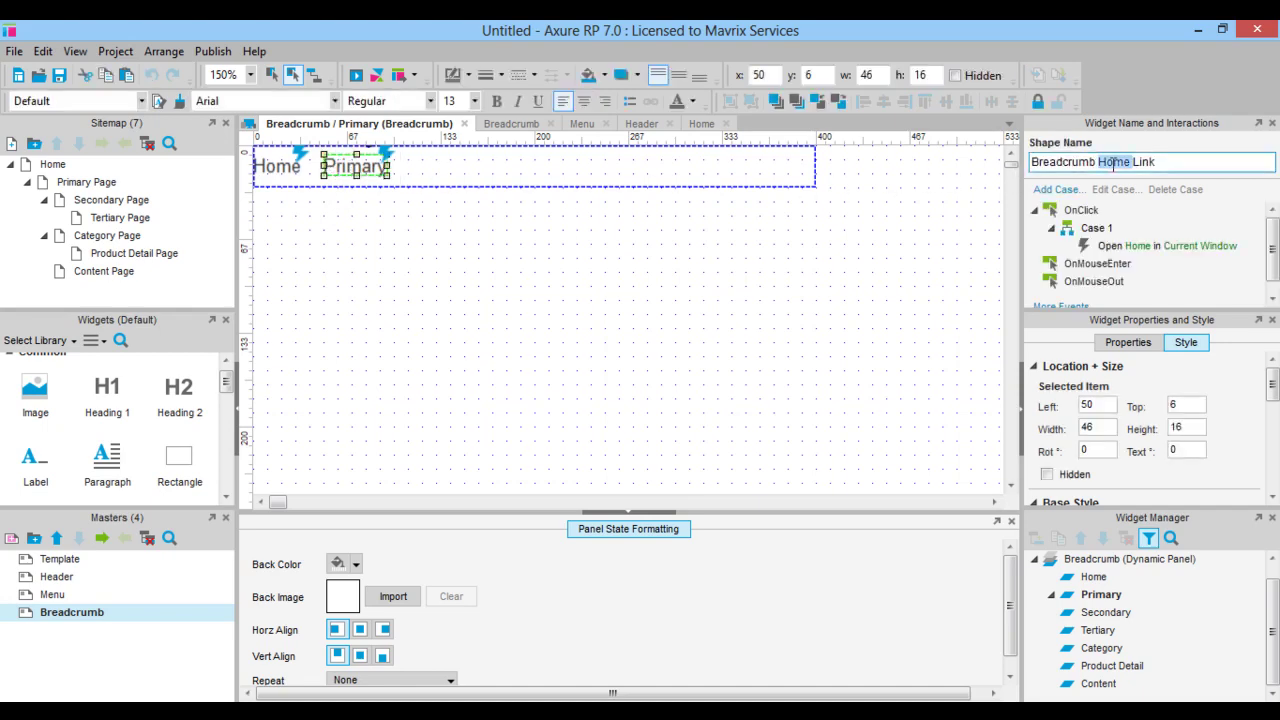
{"action": "type", "text": "Primary"}
{"action": "left_click", "coordinate": [1118, 252]}
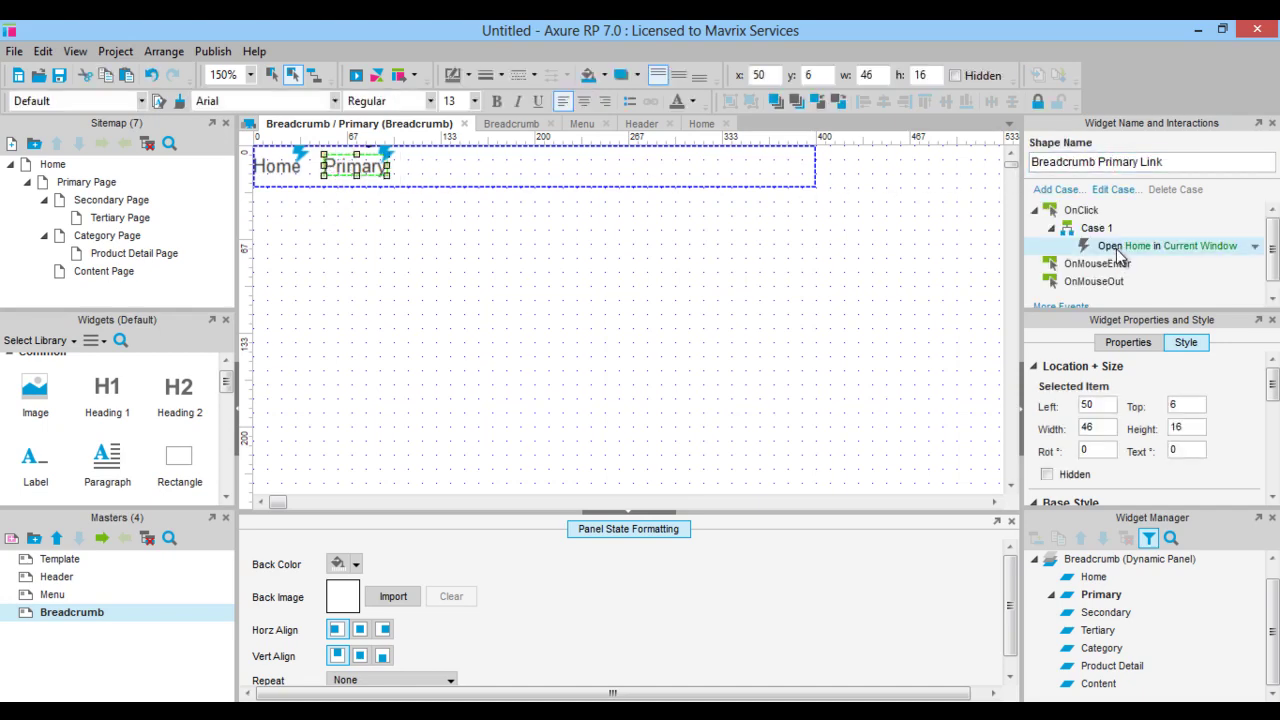
{"action": "double_click", "coordinate": [1118, 250]}
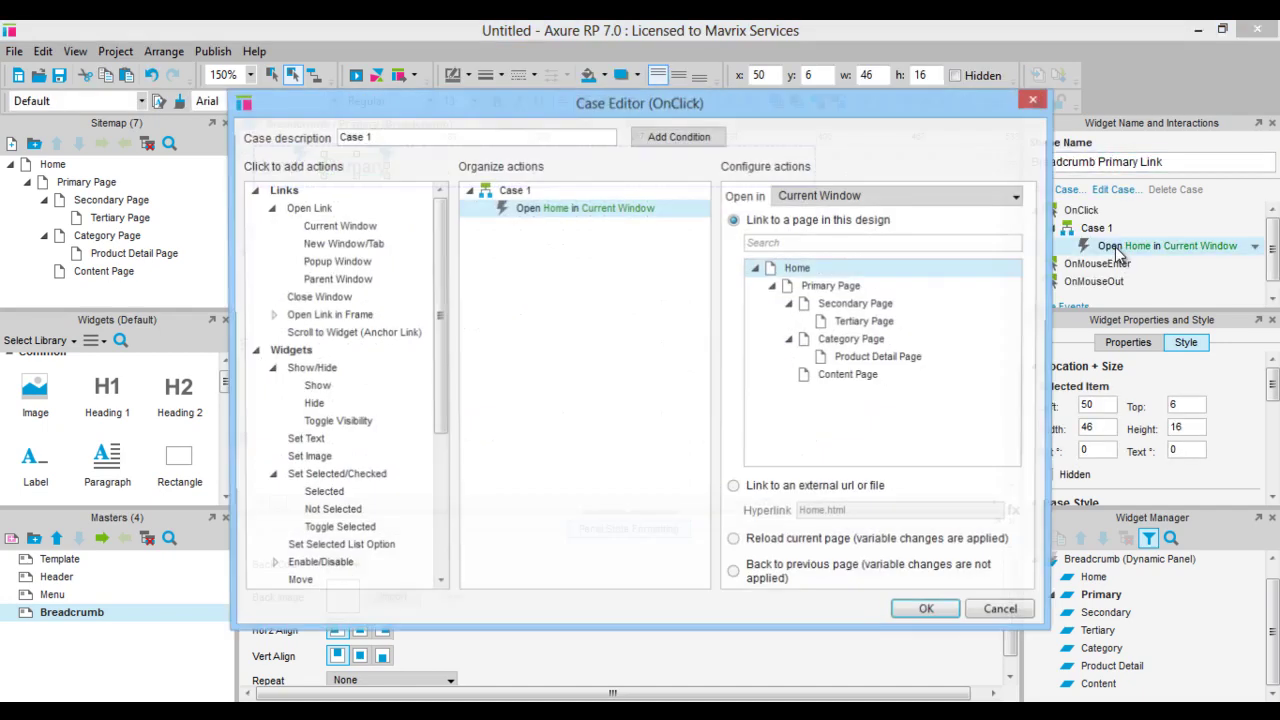
{"action": "left_click", "coordinate": [828, 288]}
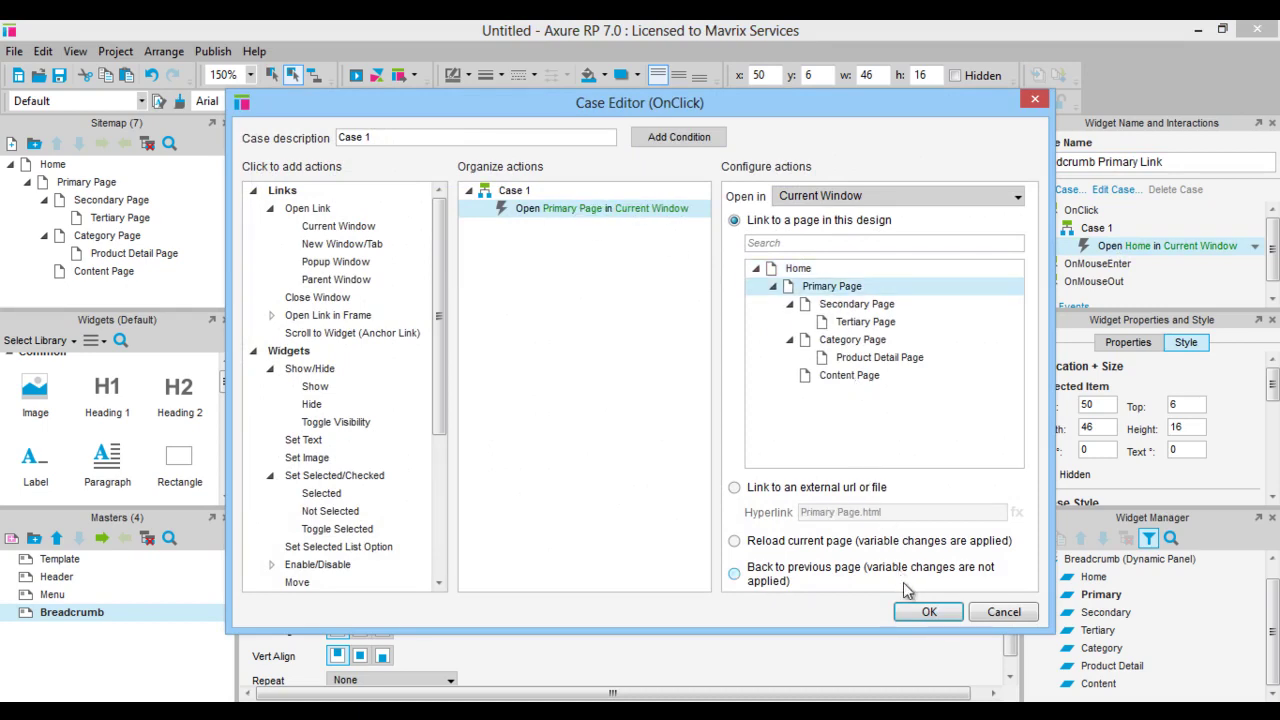
{"action": "left_click", "coordinate": [922, 613]}
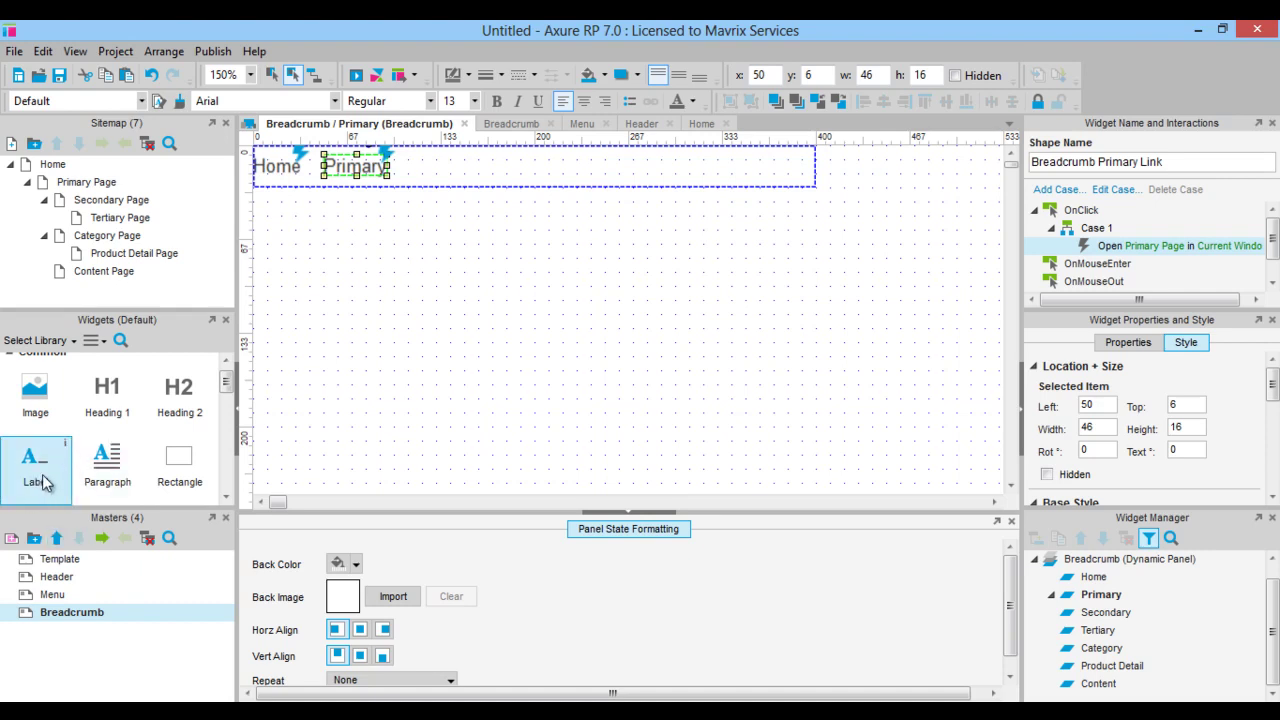
Step: Add a label reading ">" between the Home and Primary labels as a separator
{"action": "left_click_drag", "start_coordinate": [36, 468], "coordinate": [313, 162]}
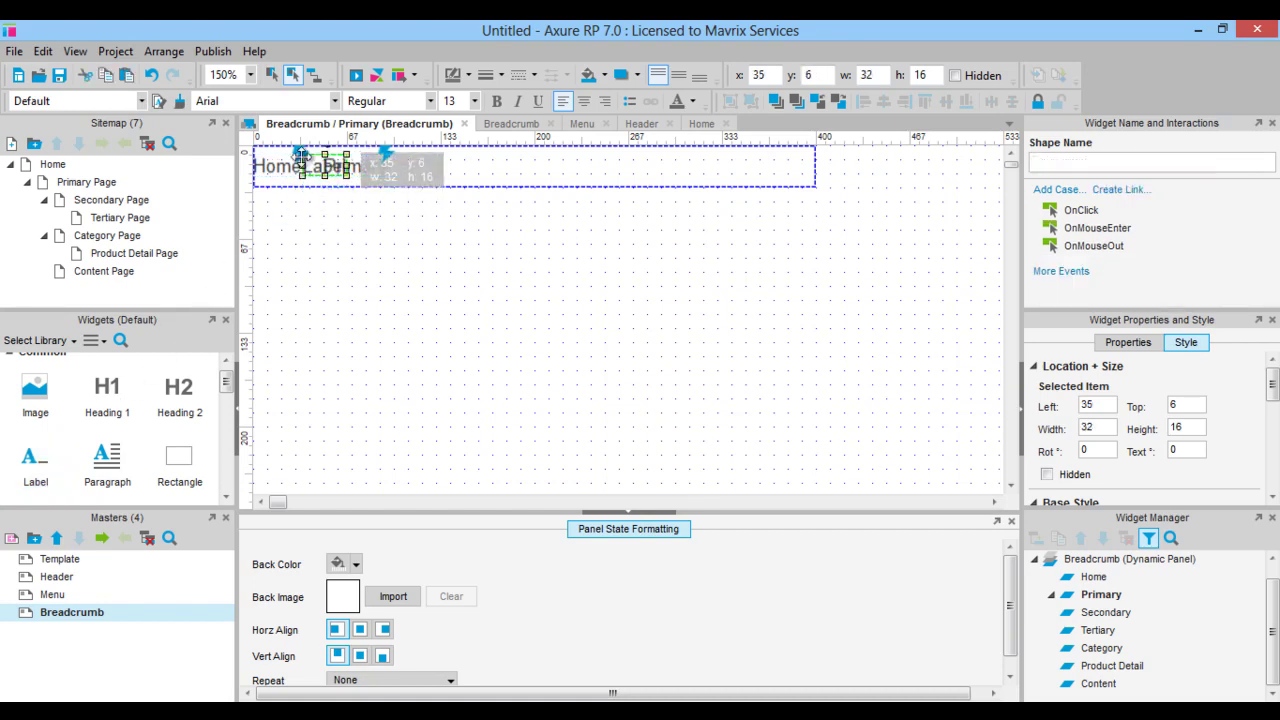
{"action": "left_click", "coordinate": [378, 260]}
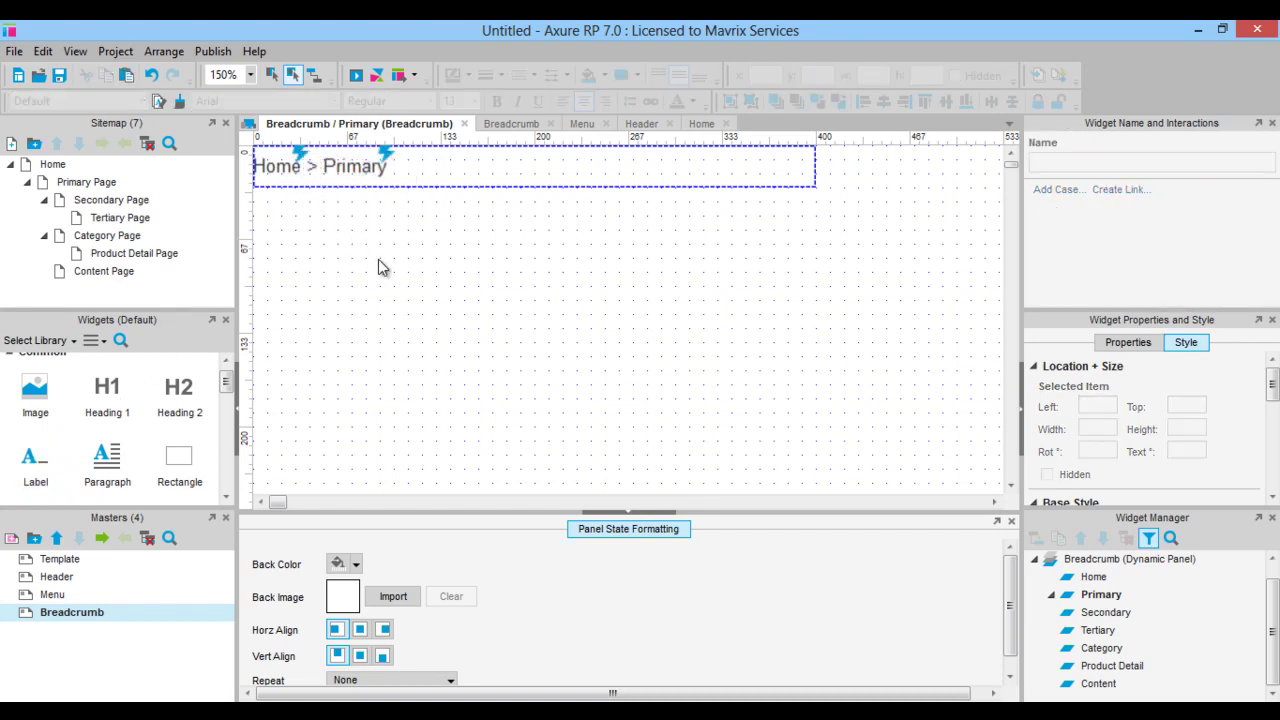
Step: Copy the Home label and its ">" separator from the Primary state into the Secondary state
{"action": "left_click", "coordinate": [284, 167]}
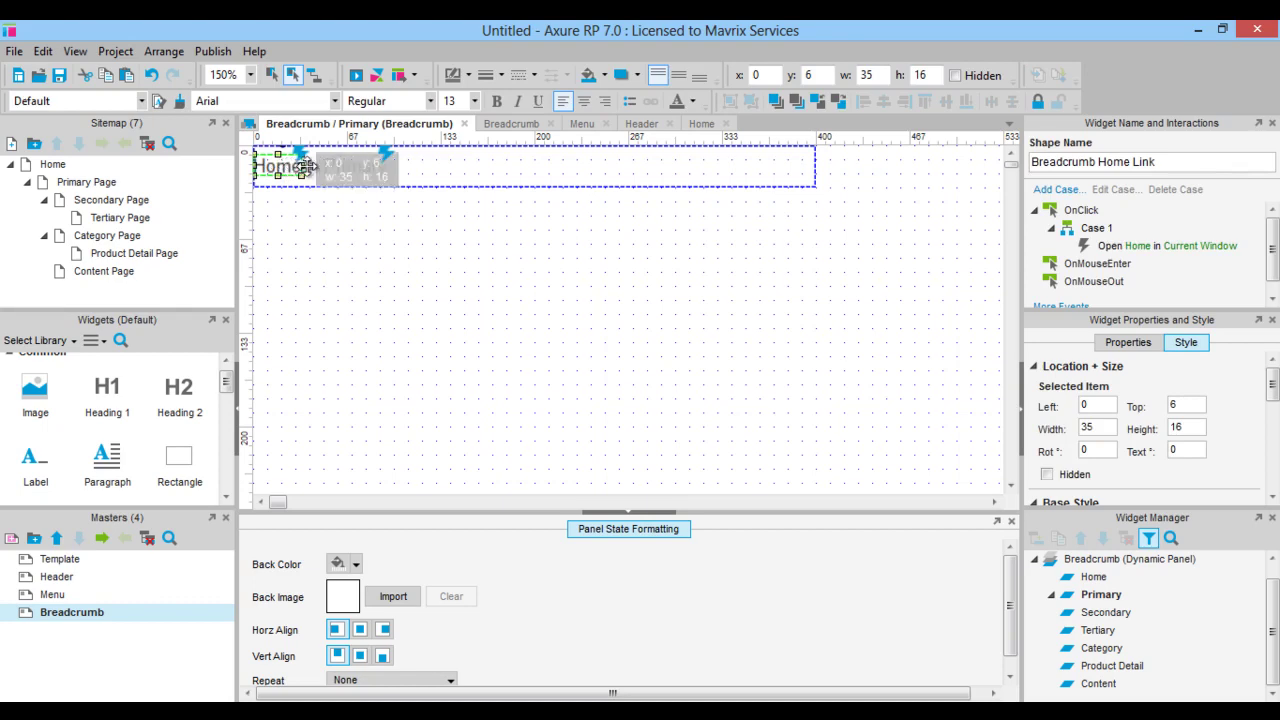
{"action": "left_click", "coordinate": [313, 166], "text": "ctrl"}
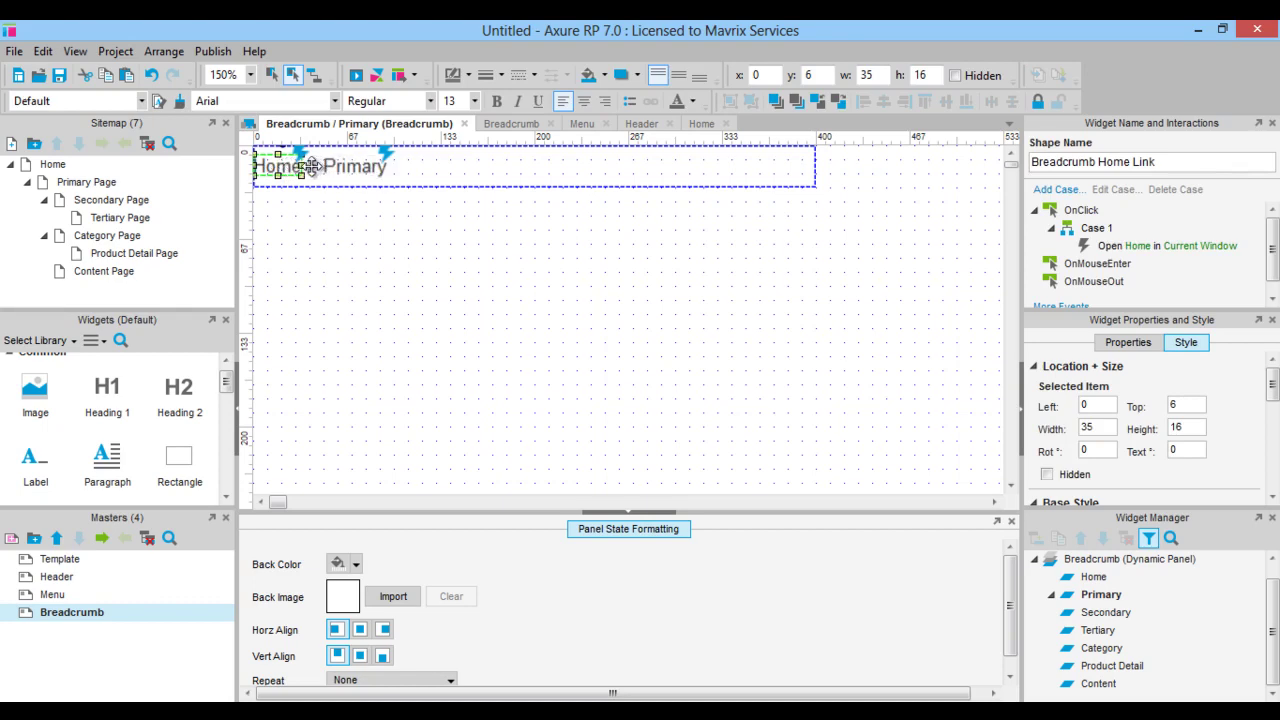
{"action": "right_click", "coordinate": [286, 168]}
{"action": "left_click", "coordinate": [333, 206]}
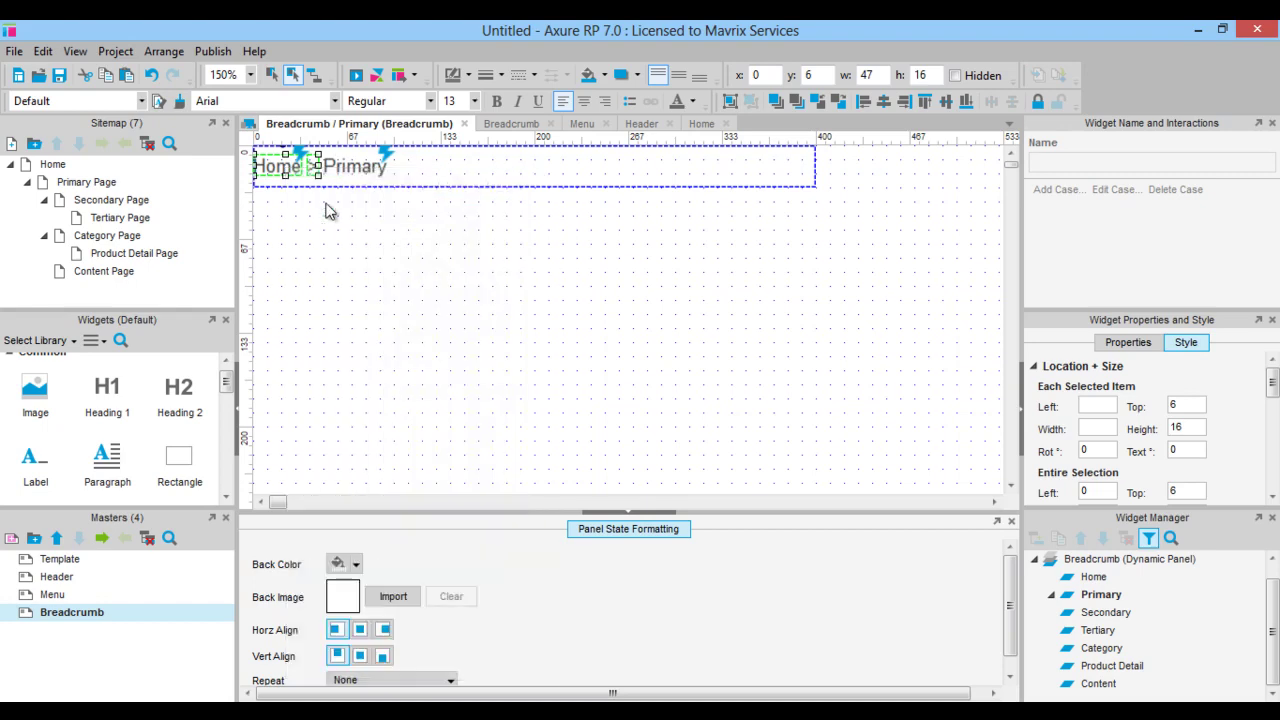
{"action": "double_click", "coordinate": [1108, 612]}
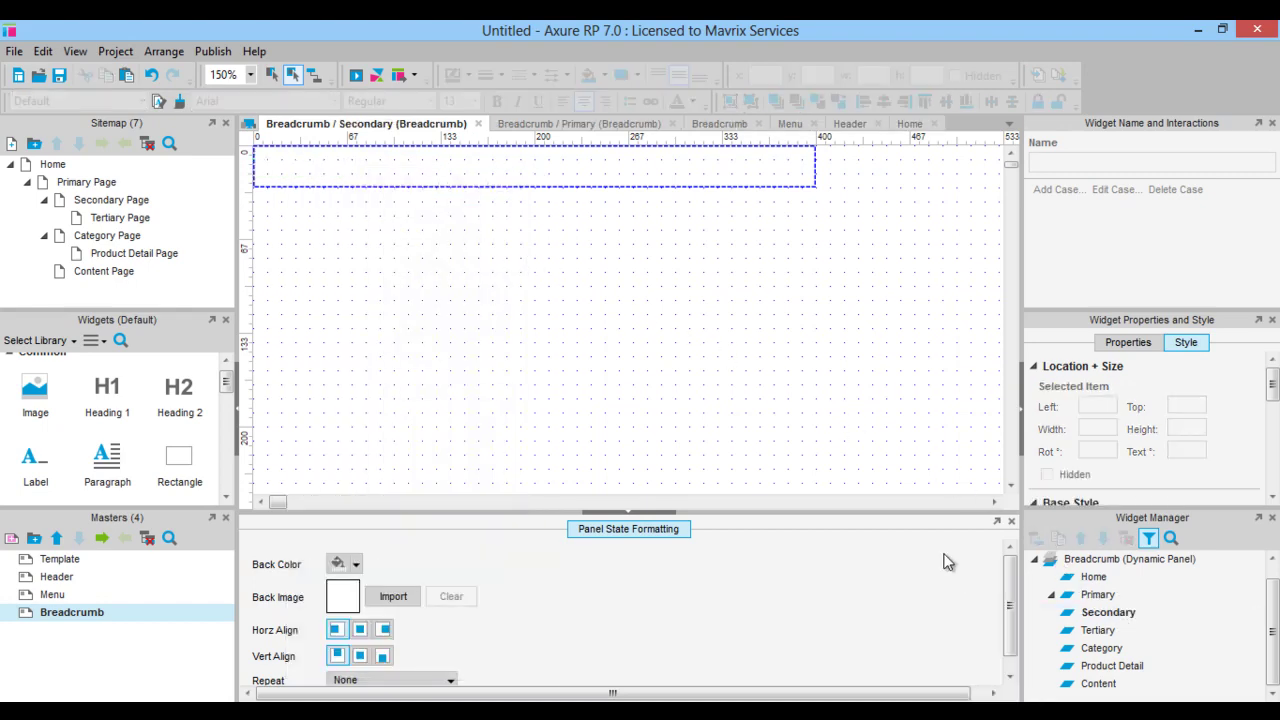
{"action": "right_click", "coordinate": [307, 169]}
{"action": "left_click", "coordinate": [352, 186]}
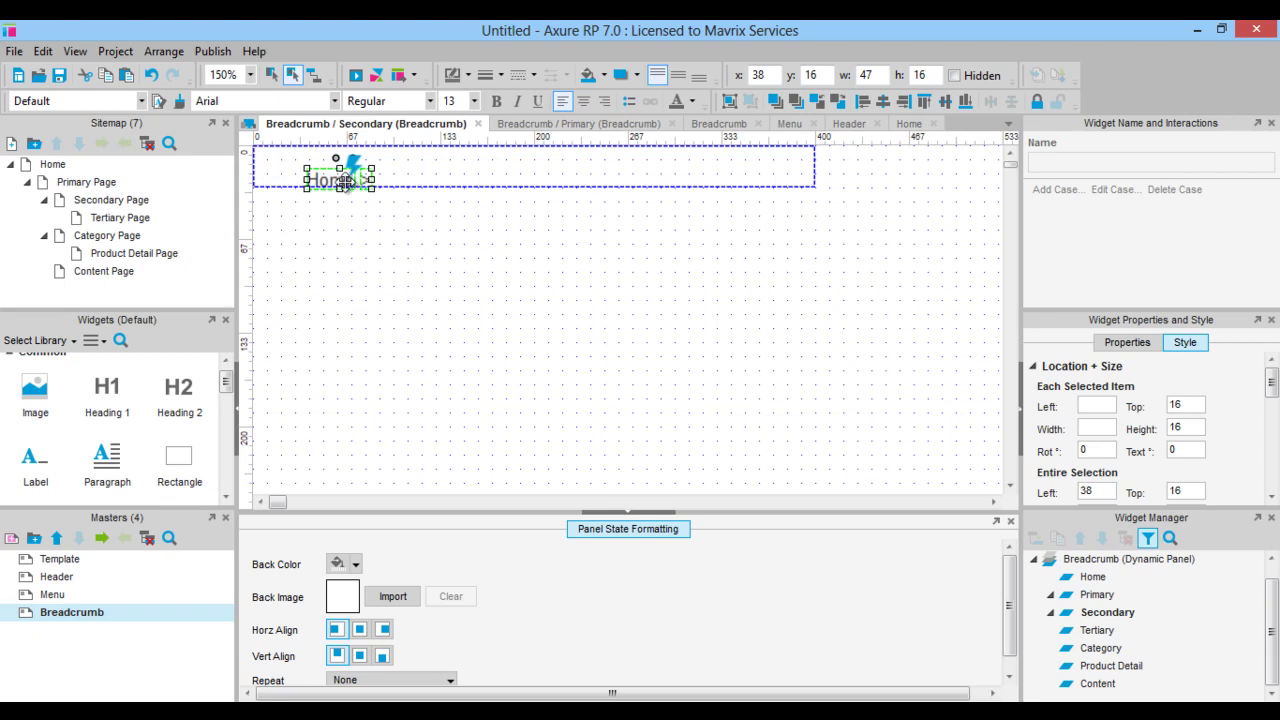
Step: Position the copied Home label and separator at x 0, y 6 in the Secondary state
{"action": "left_click_drag", "start_coordinate": [344, 182], "coordinate": [283, 173]}
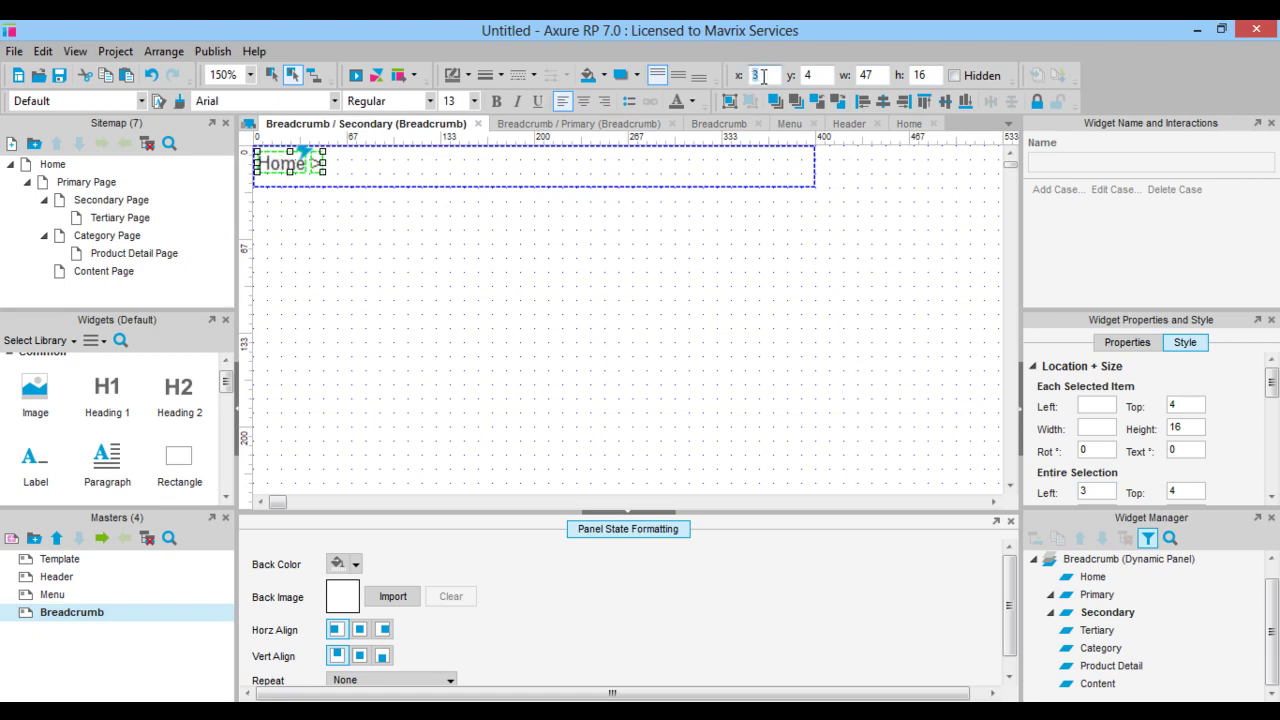
{"action": "type", "text": "0"}
{"action": "key", "text": "Tab"}
{"action": "type", "text": "6"}
{"action": "key", "text": "Tab"}
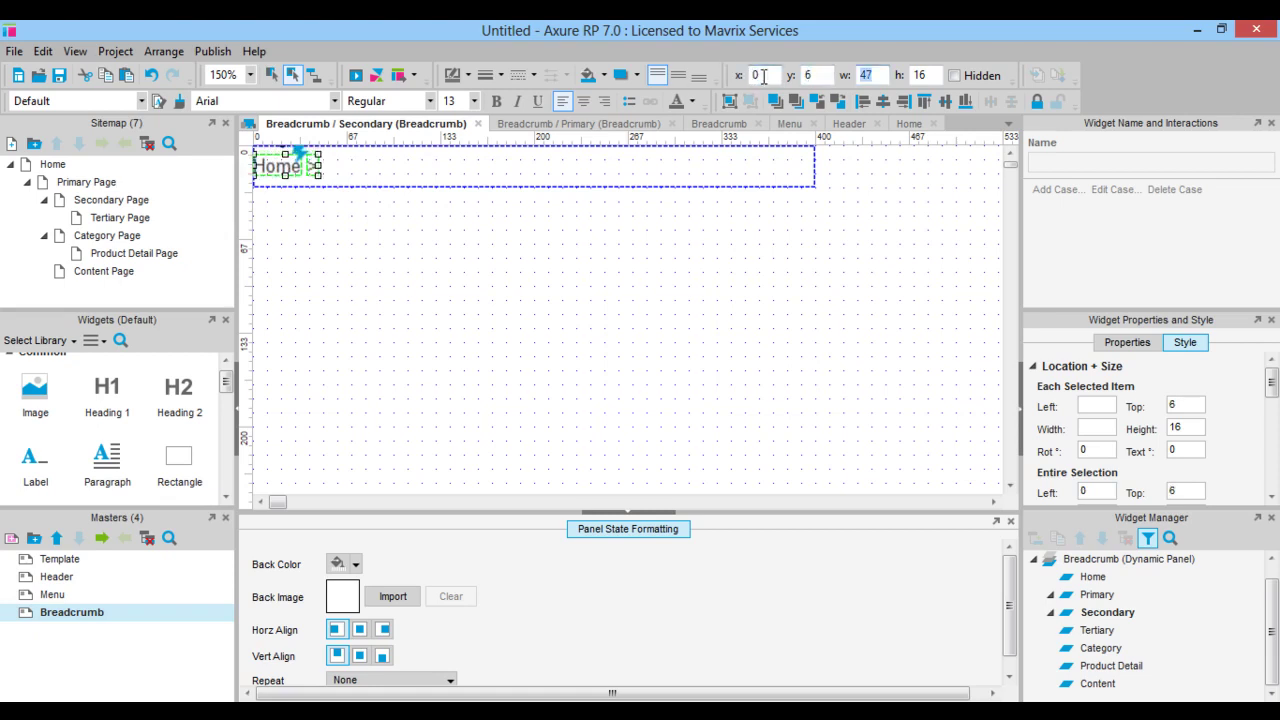
{"action": "key", "text": "Tab"}
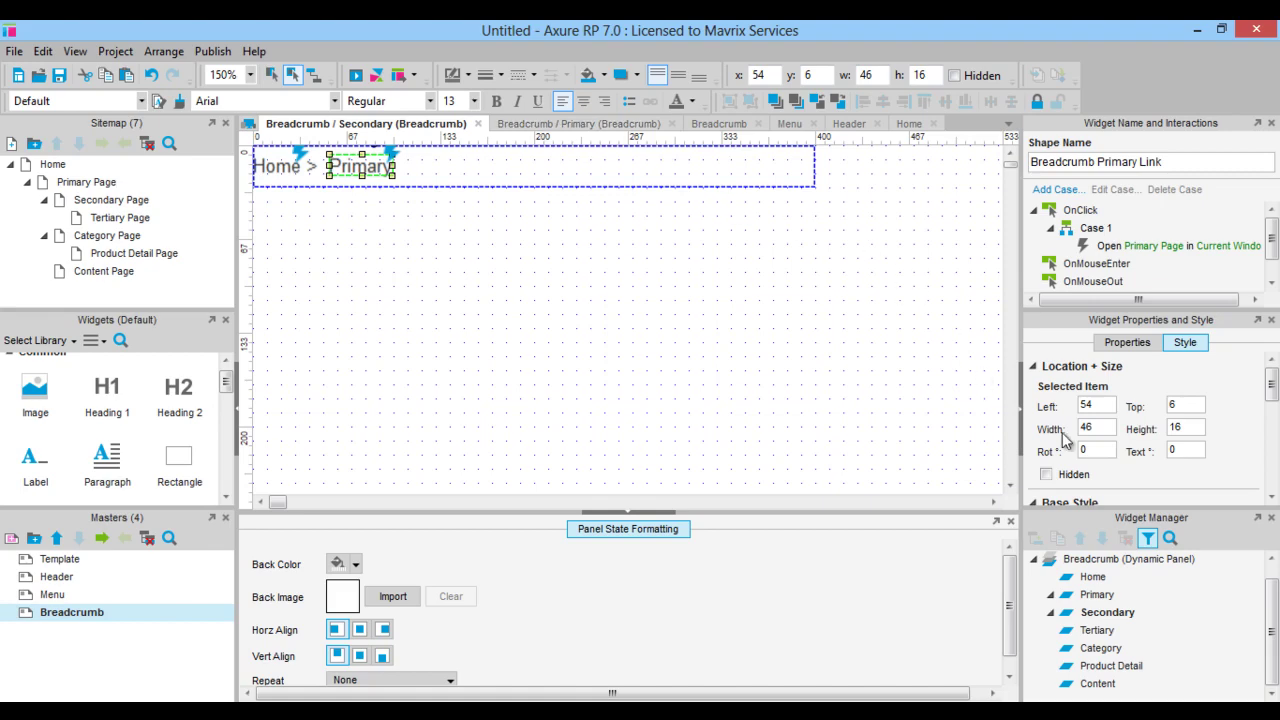
Step: Add a copy of the Primary link to the Secondary state and set its x position to 50
{"action": "mouse_move", "coordinate": [1152, 568]}
{"action": "left_click", "coordinate": [760, 75]}
{"action": "type", "text": "50"}
{"action": "key", "text": "Tab"}
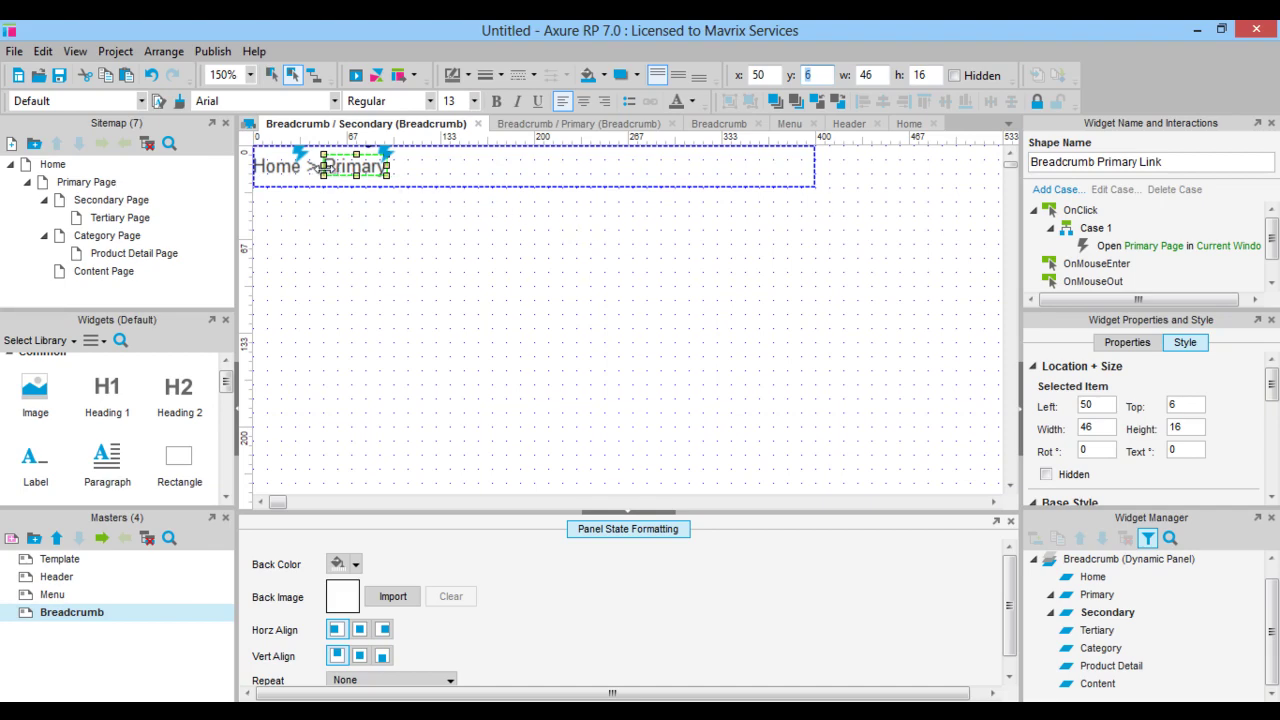
Step: Duplicate the ">" separator after Primary in the Secondary state, followed by a copy of the Primary link at x 110, y 6
{"action": "left_click", "coordinate": [312, 167]}
{"action": "left_click_drag", "start_coordinate": [312, 170], "coordinate": [400, 176]}
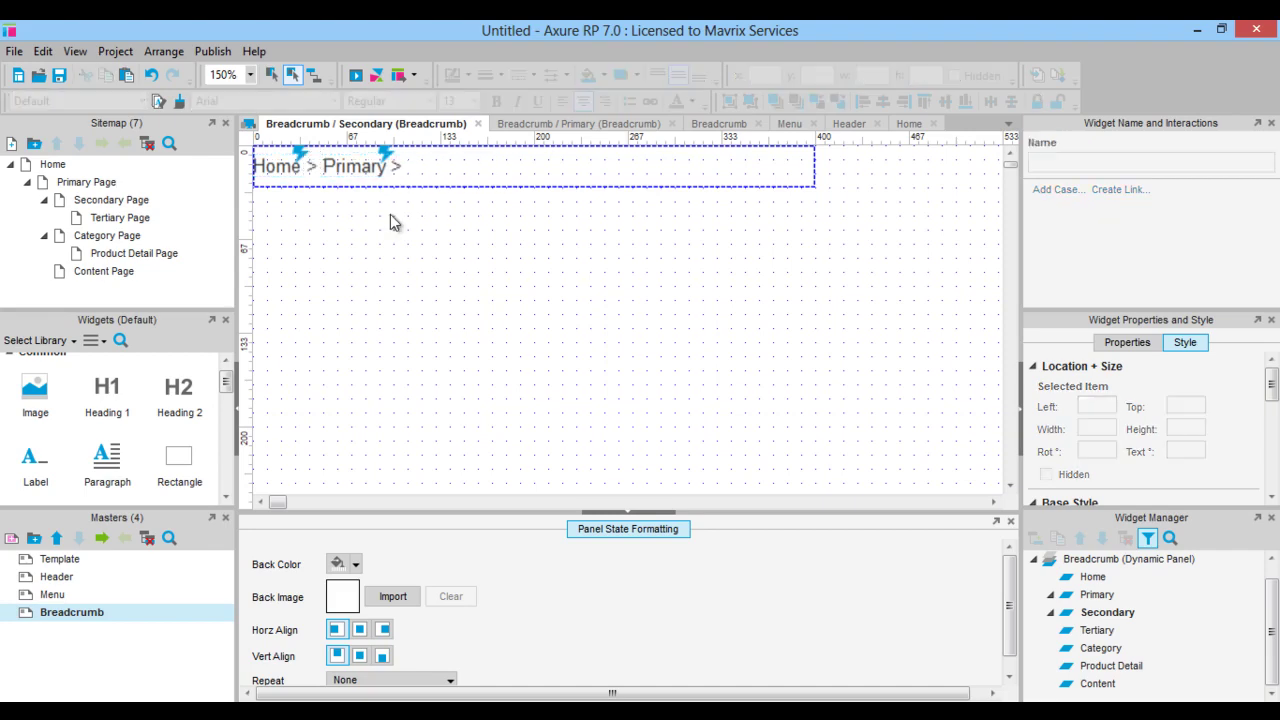
{"action": "left_click", "coordinate": [367, 168]}
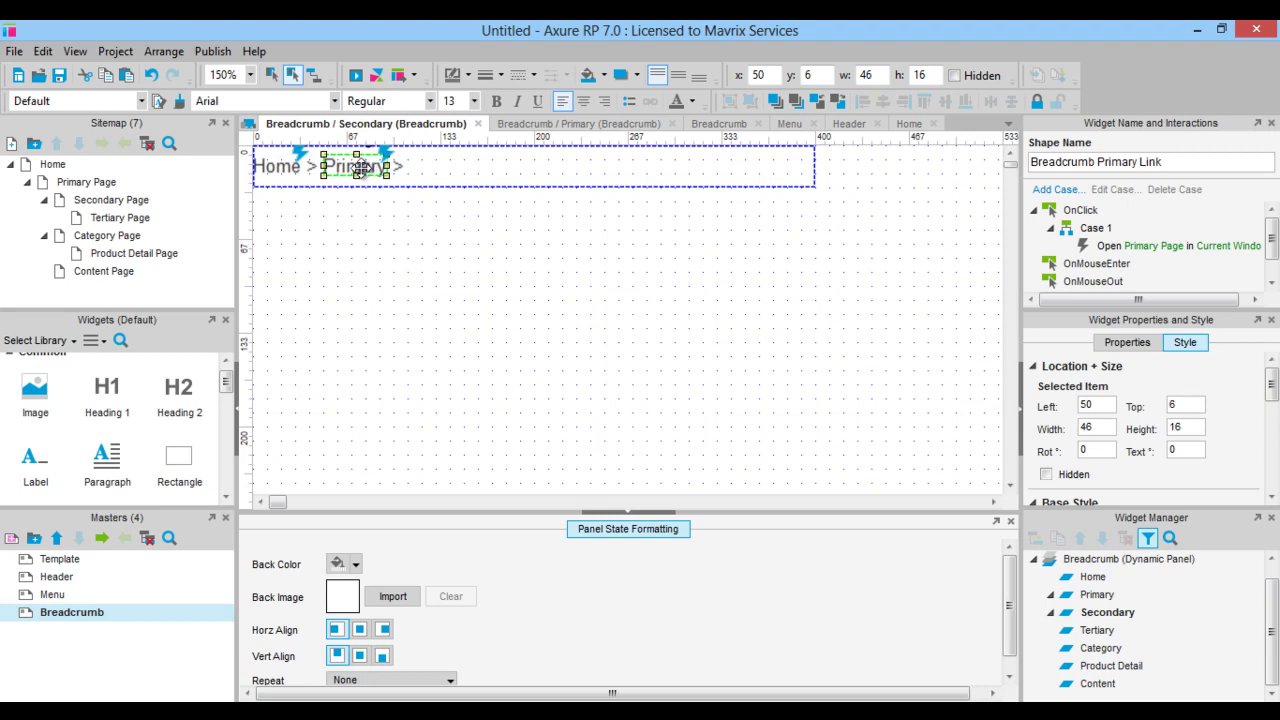
{"action": "left_click_drag", "start_coordinate": [367, 168], "coordinate": [447, 176]}
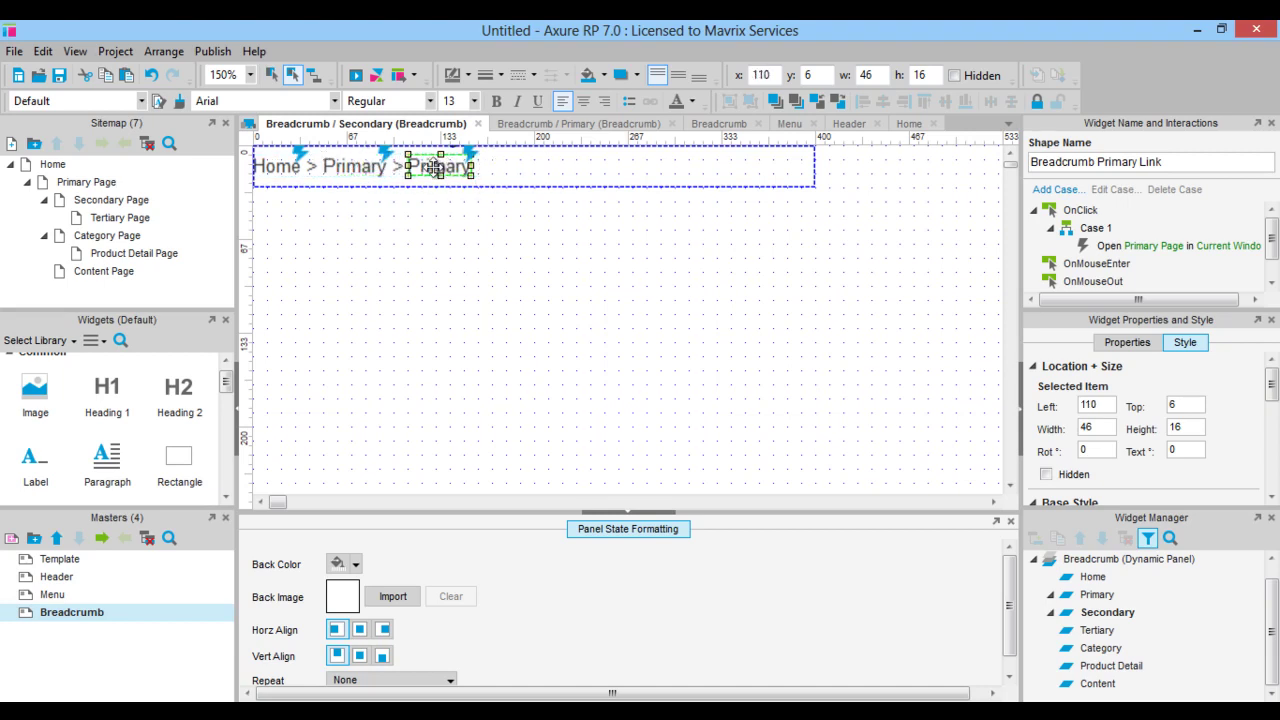
Step: Change the second Primary label's text to "Secondary" and name the shape "Breadcrumb Secondary Link"
{"action": "double_click", "coordinate": [434, 166]}
{"action": "type", "text": "Secondary"}
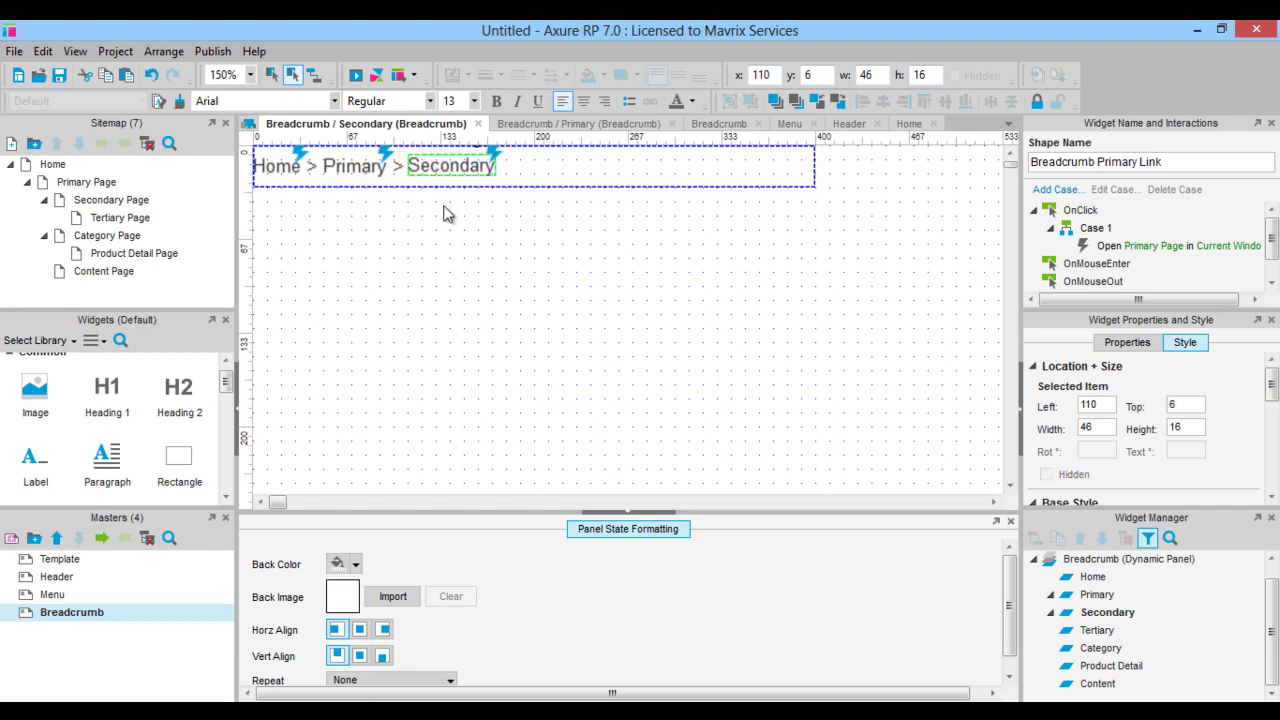
{"action": "left_click", "coordinate": [445, 230]}
{"action": "left_click", "coordinate": [447, 167]}
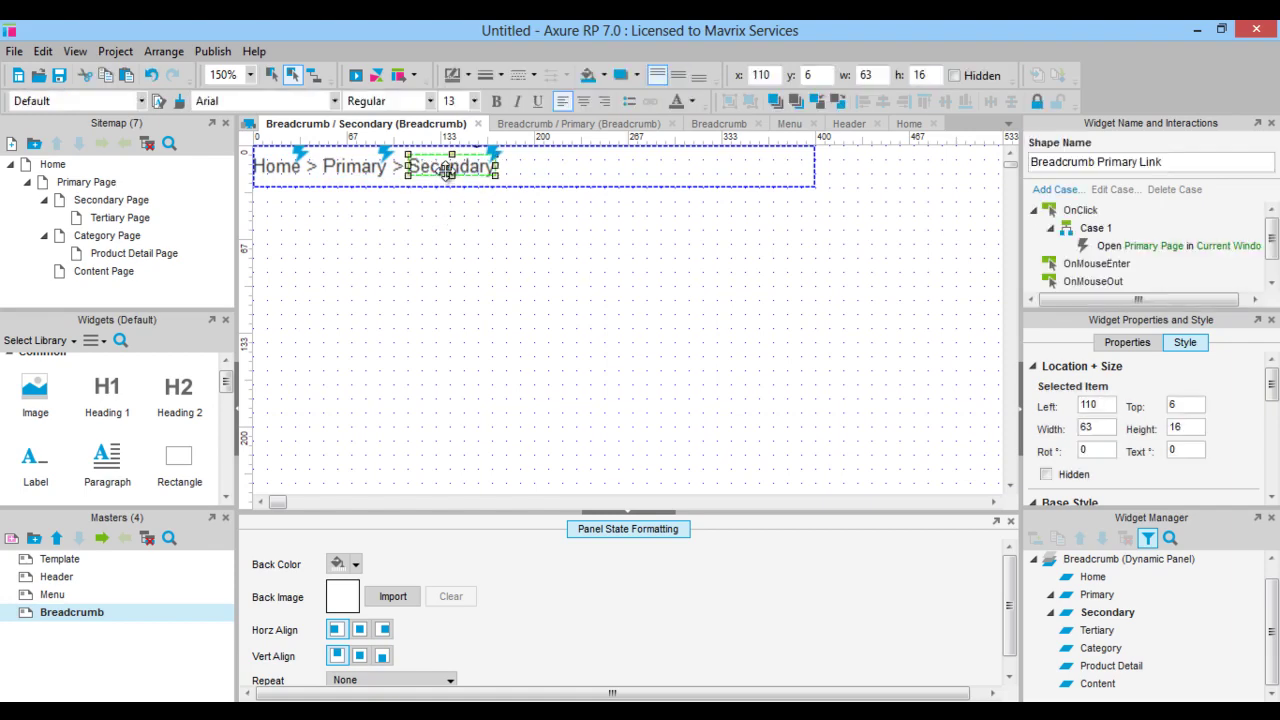
{"action": "double_click", "coordinate": [1120, 162]}
{"action": "type", "text": "Secondary"}
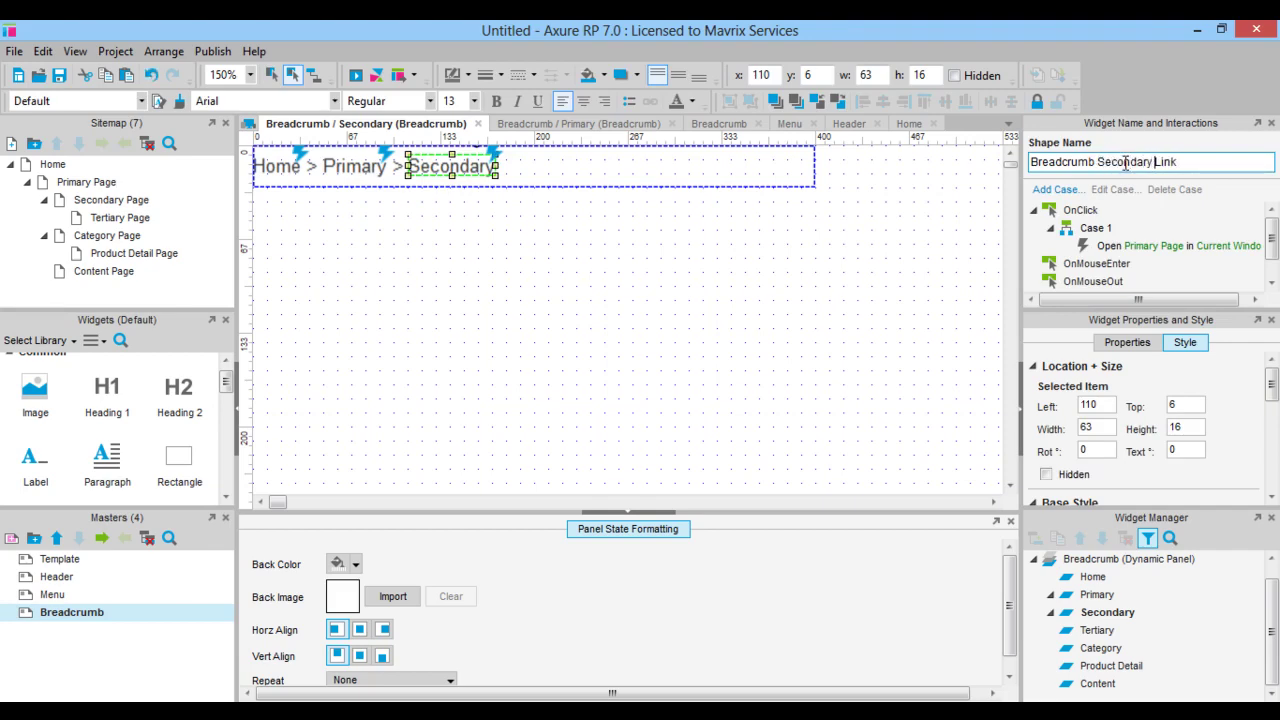
Step: Retarget the Secondary link's OnClick action to open Secondary Page in the current window
{"action": "double_click", "coordinate": [1113, 250]}
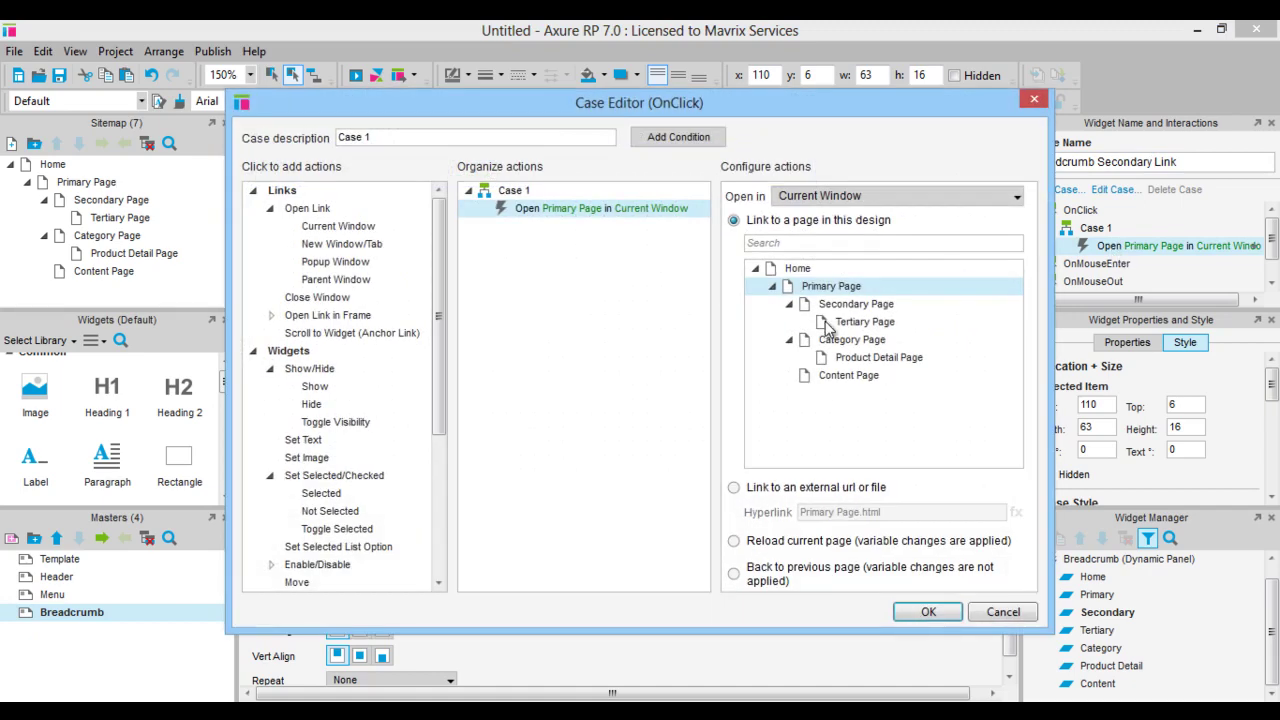
{"action": "left_click", "coordinate": [840, 304]}
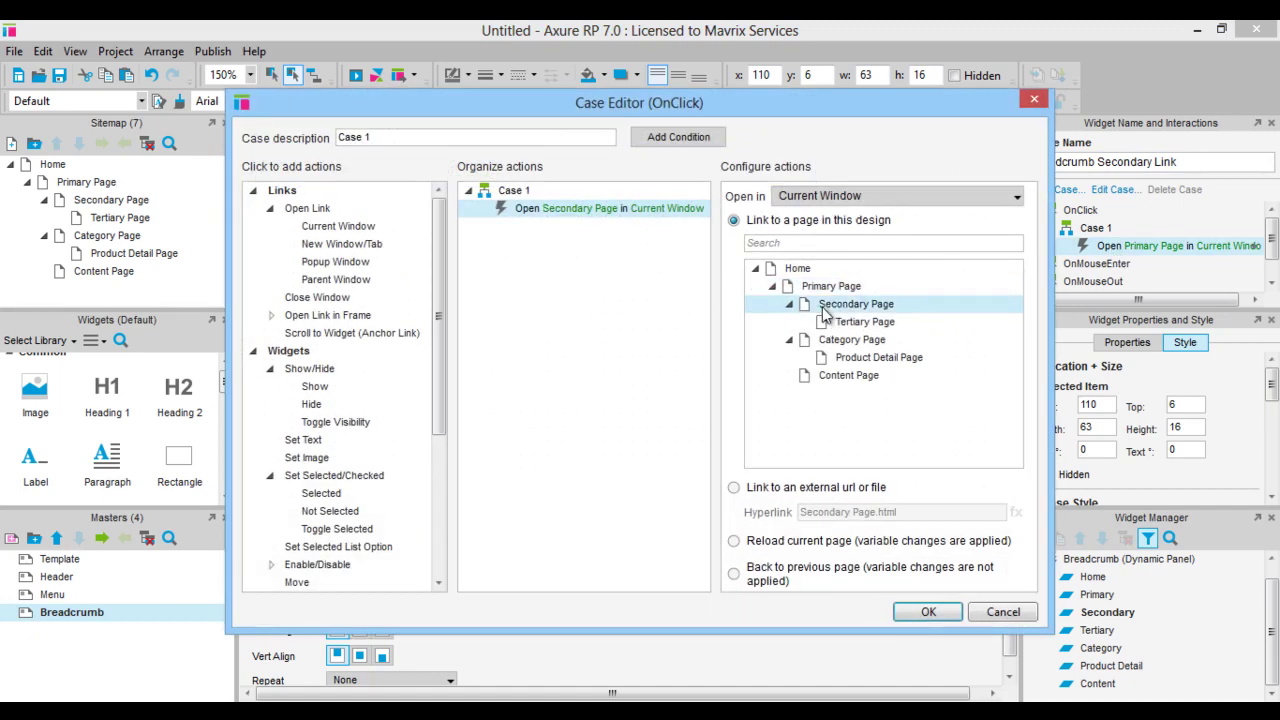
{"action": "left_click", "coordinate": [924, 613]}
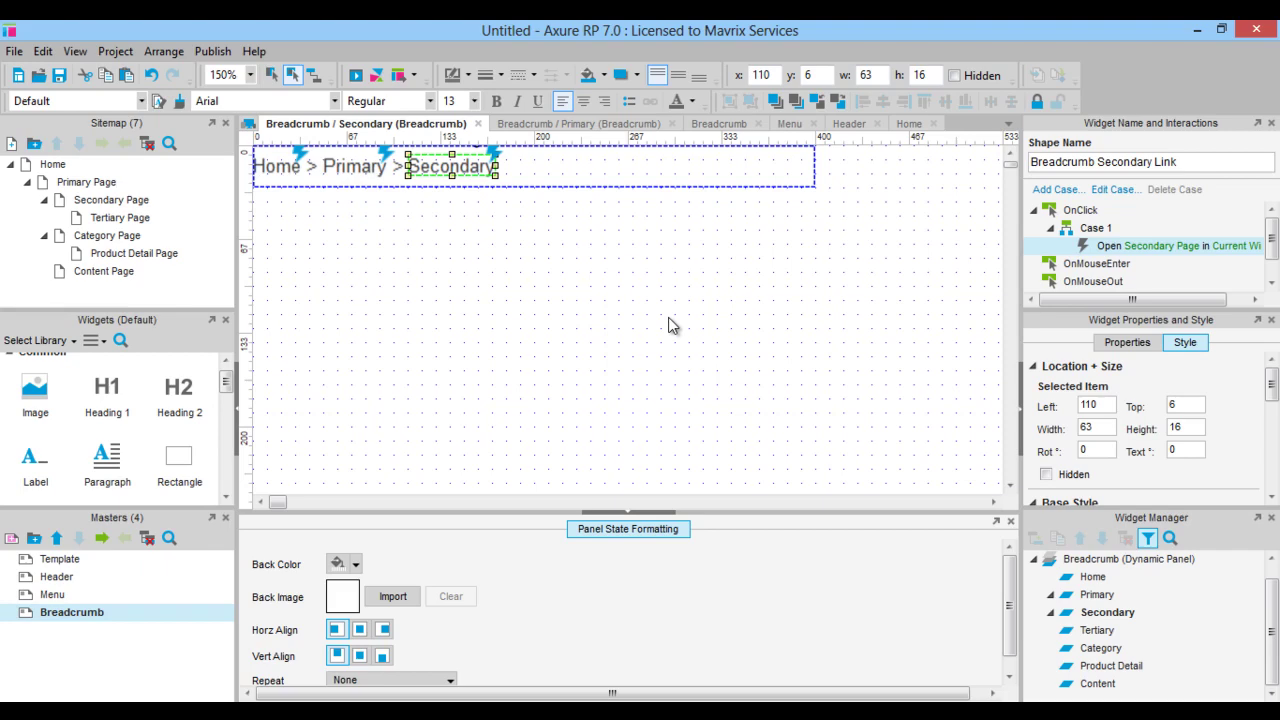
Step: Copy the whole Home > Primary > Secondary trail from the Secondary state into the Tertiary state
{"action": "left_click_drag", "start_coordinate": [550, 240], "coordinate": [238, 140]}
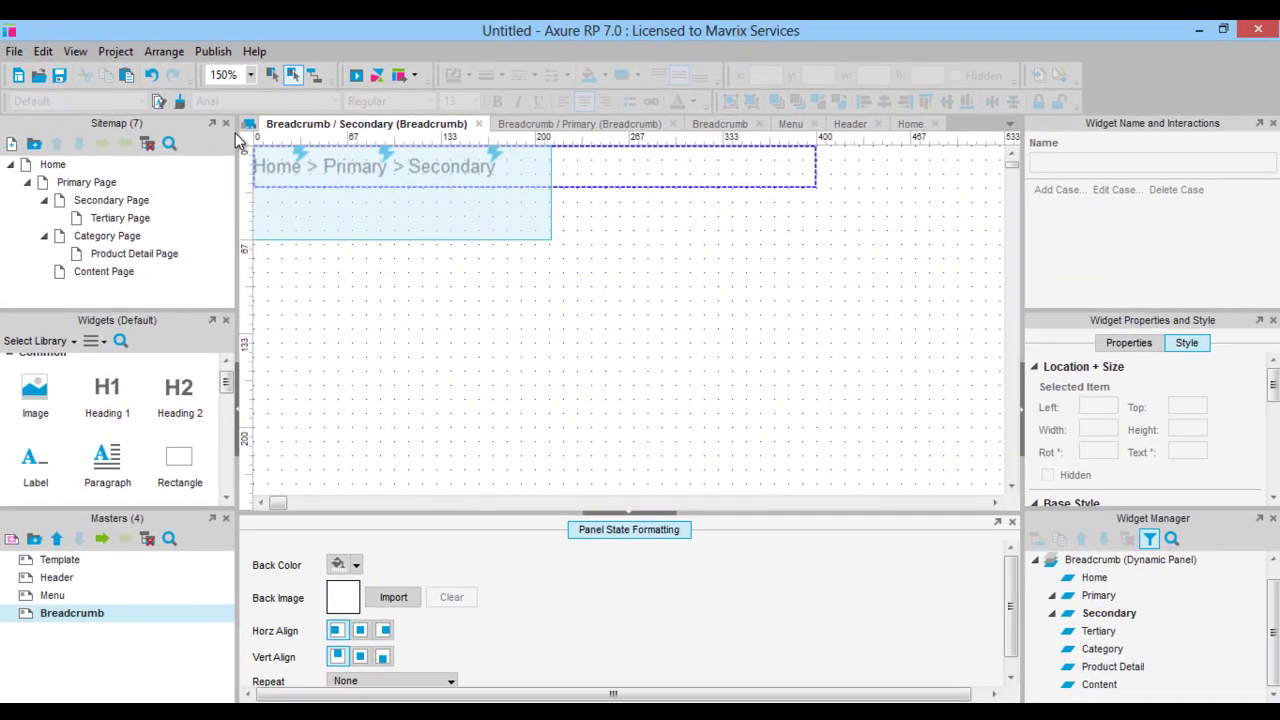
{"action": "left_click_drag", "start_coordinate": [237, 138], "coordinate": [230, 132]}
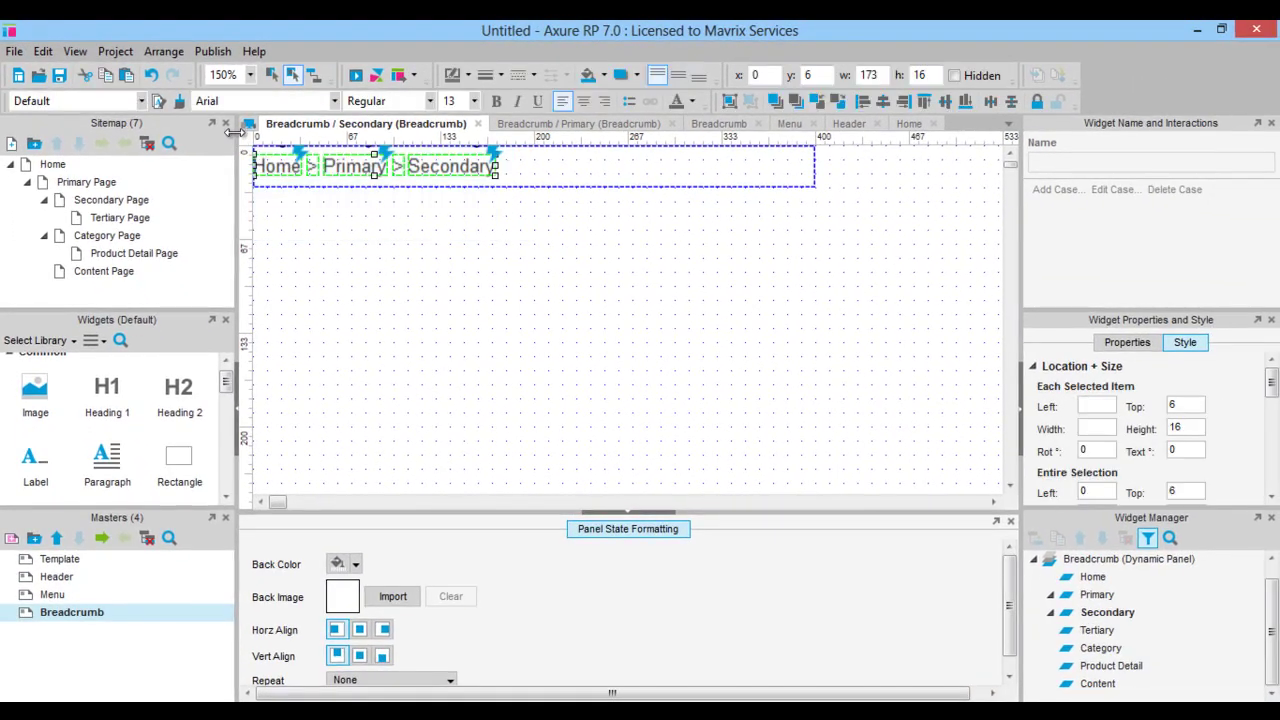
{"action": "right_click", "coordinate": [360, 167]}
{"action": "left_click", "coordinate": [401, 212]}
{"action": "double_click", "coordinate": [1097, 631]}
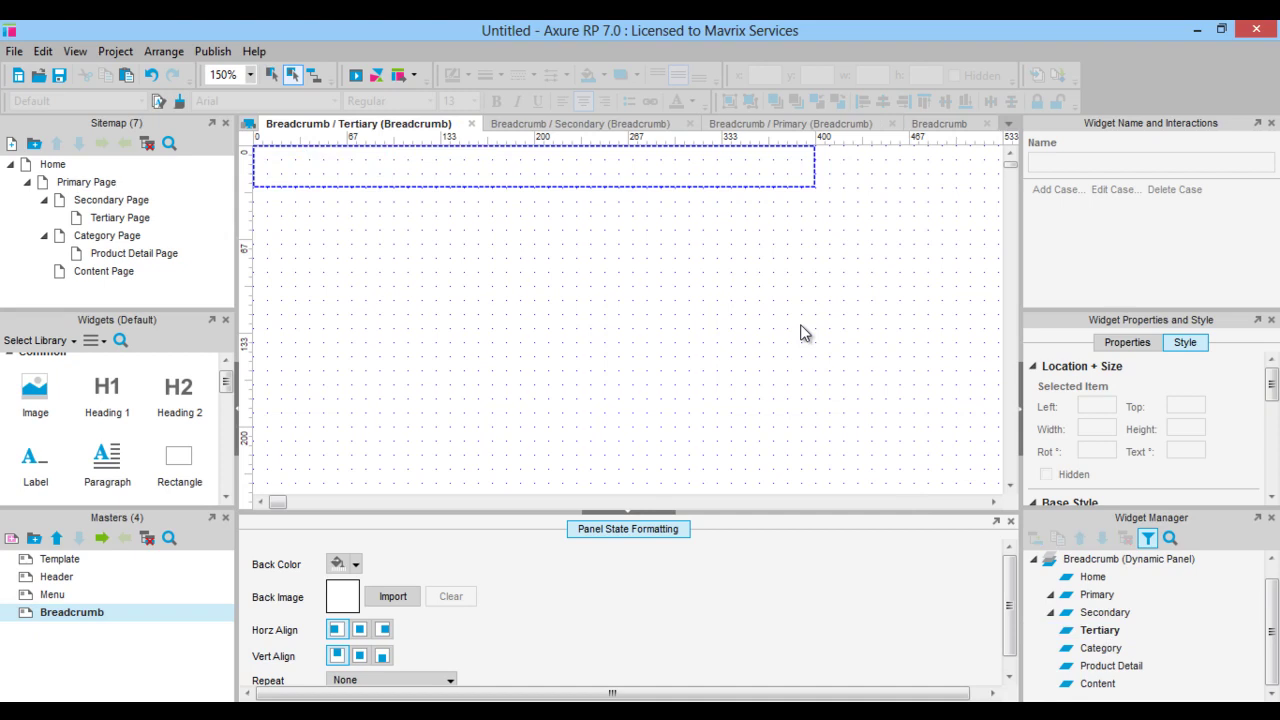
{"action": "key", "text": "ctrl+v"}
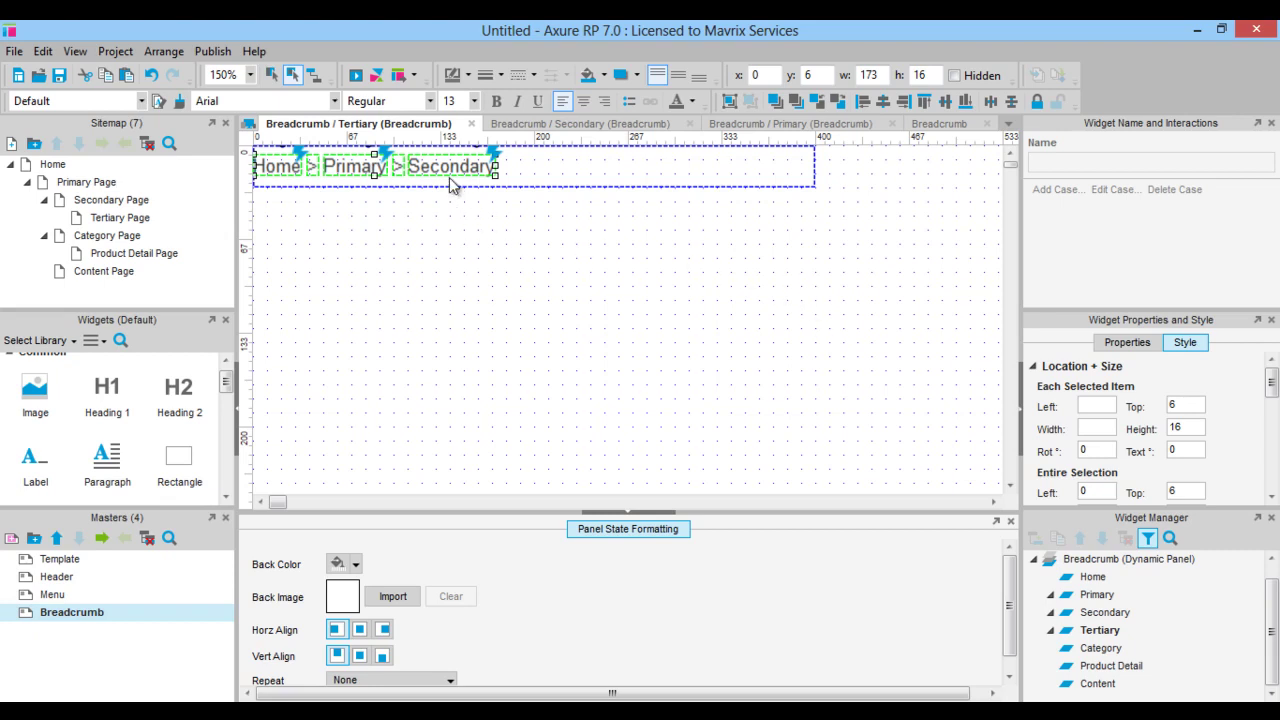
Step: Duplicate the second ">" separator and the Secondary link together in the Tertiary state, placing the copies at x 176, y 6
{"action": "left_click", "coordinate": [398, 166]}
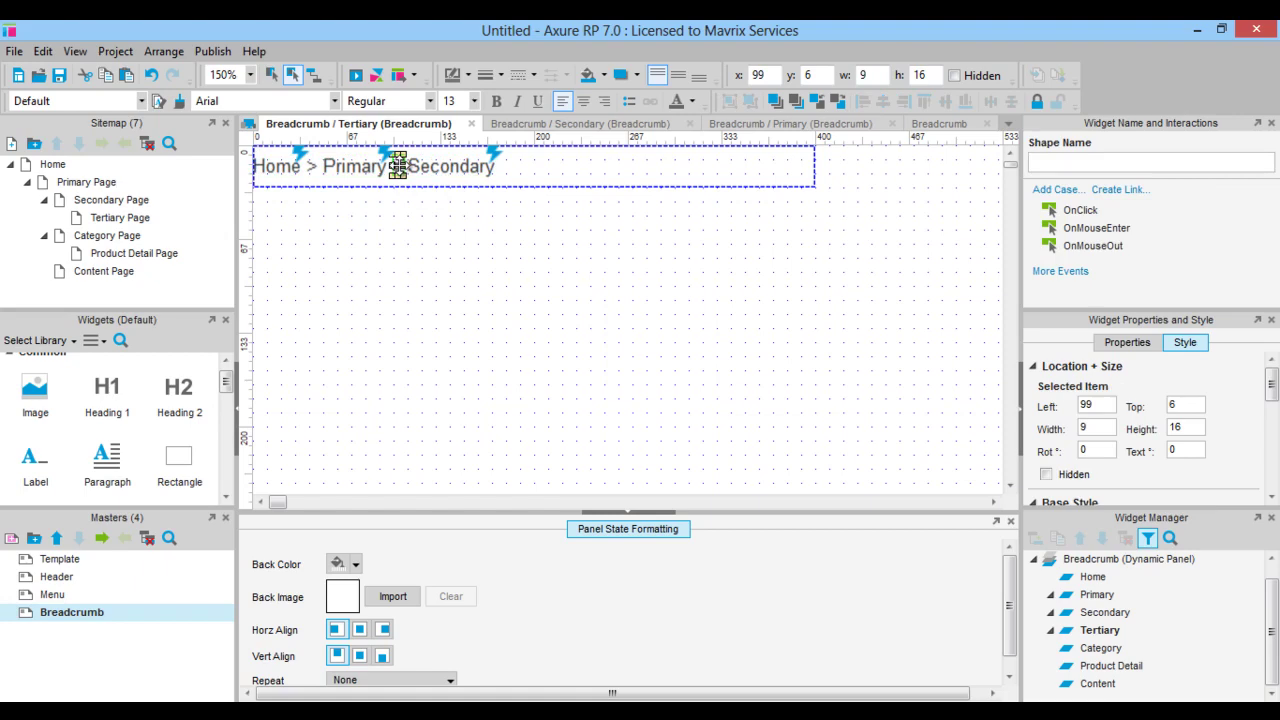
{"action": "left_click", "coordinate": [442, 160], "text": "ctrl"}
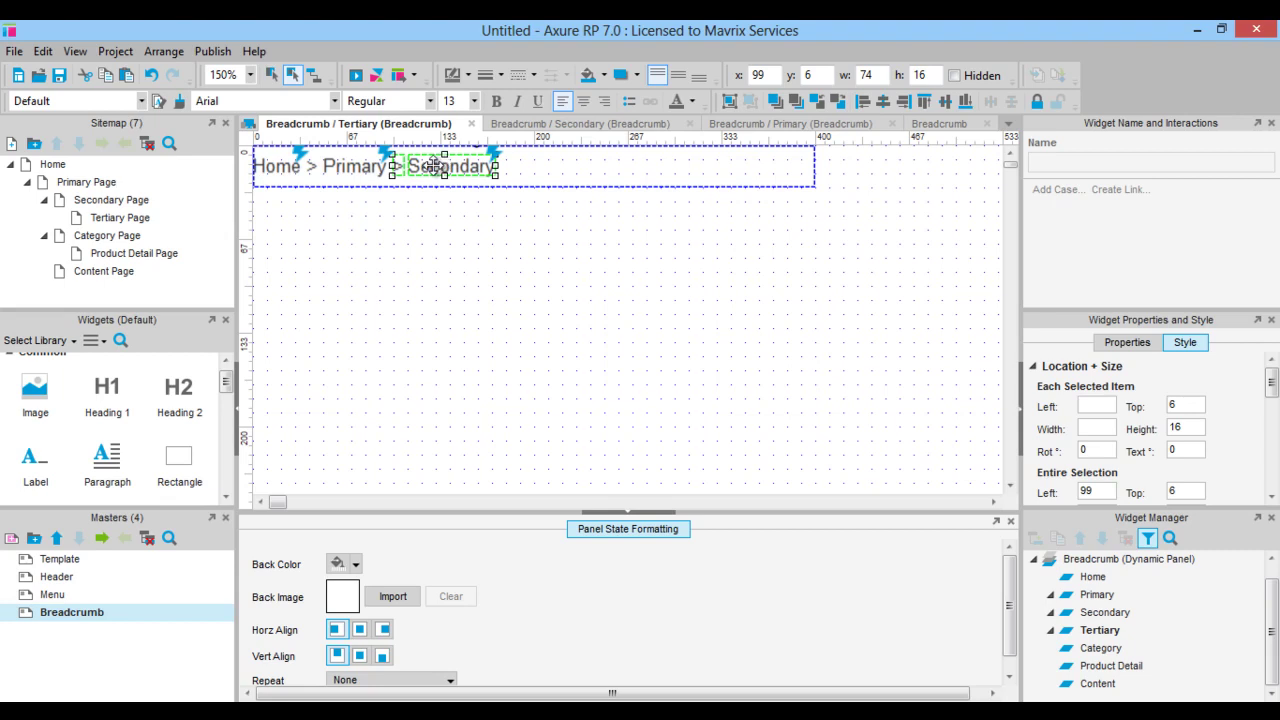
{"action": "left_click_drag", "start_coordinate": [442, 160], "coordinate": [541, 172]}
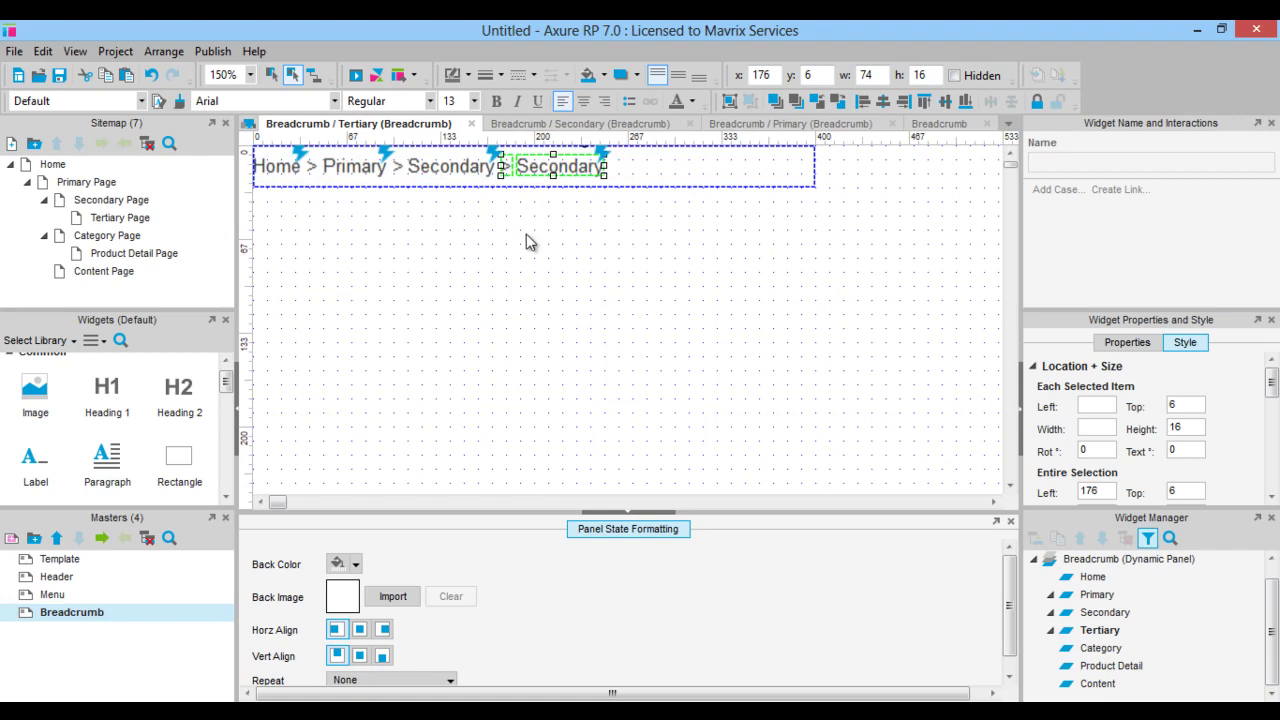
{"action": "left_click", "coordinate": [530, 265]}
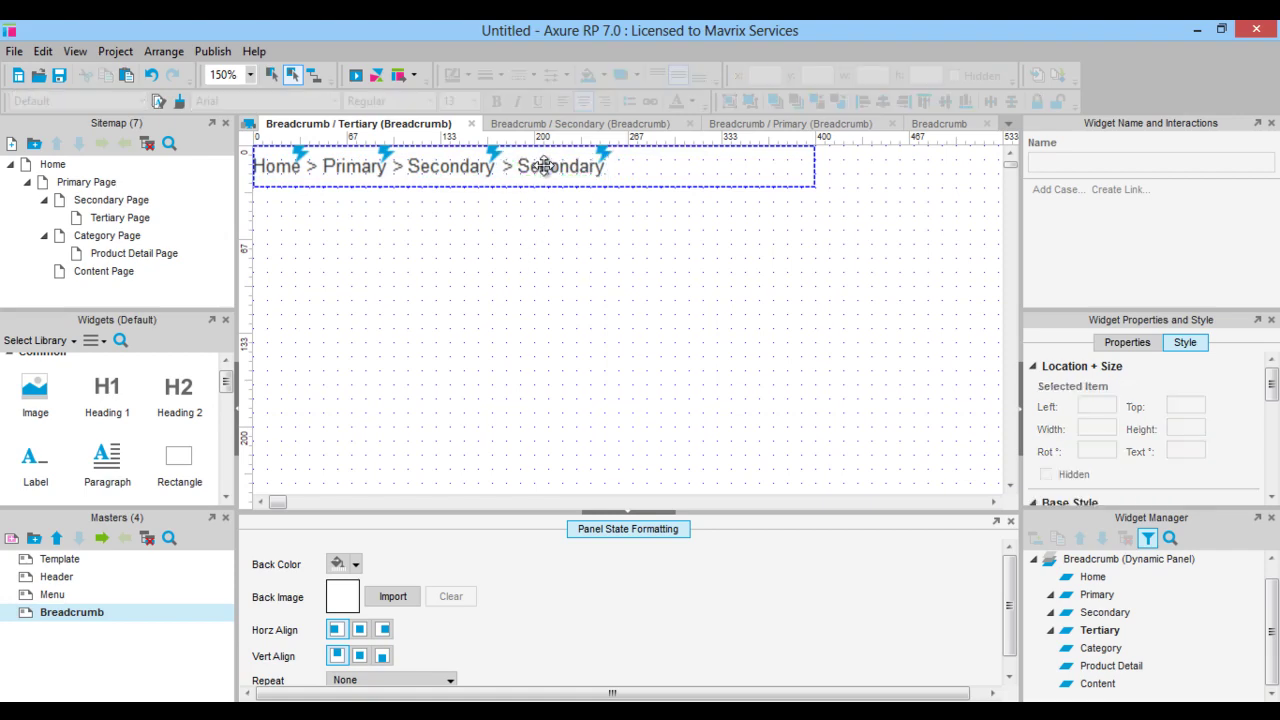
Step: Change the duplicated Secondary label's text to "Tertiary" and name the shape "Breadcrumb Tertiary Link"
{"action": "left_click", "coordinate": [544, 165]}
{"action": "double_click", "coordinate": [548, 170]}
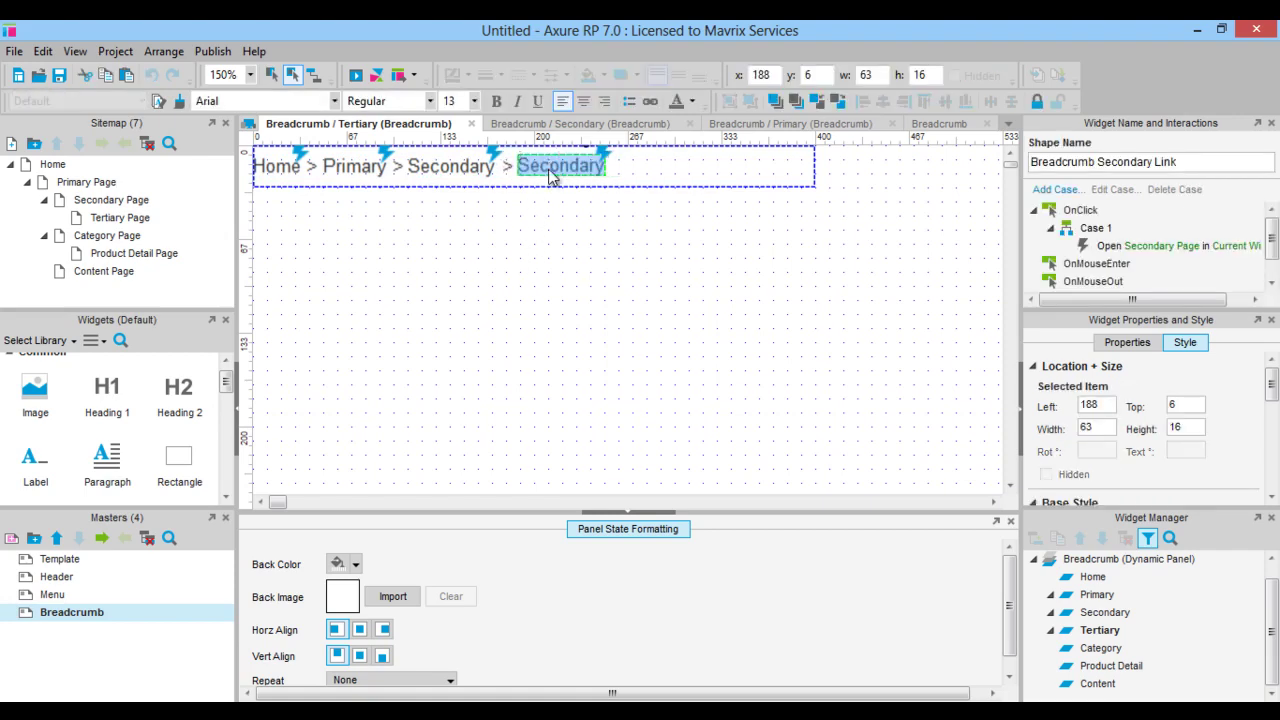
{"action": "type", "text": "Tertiary"}
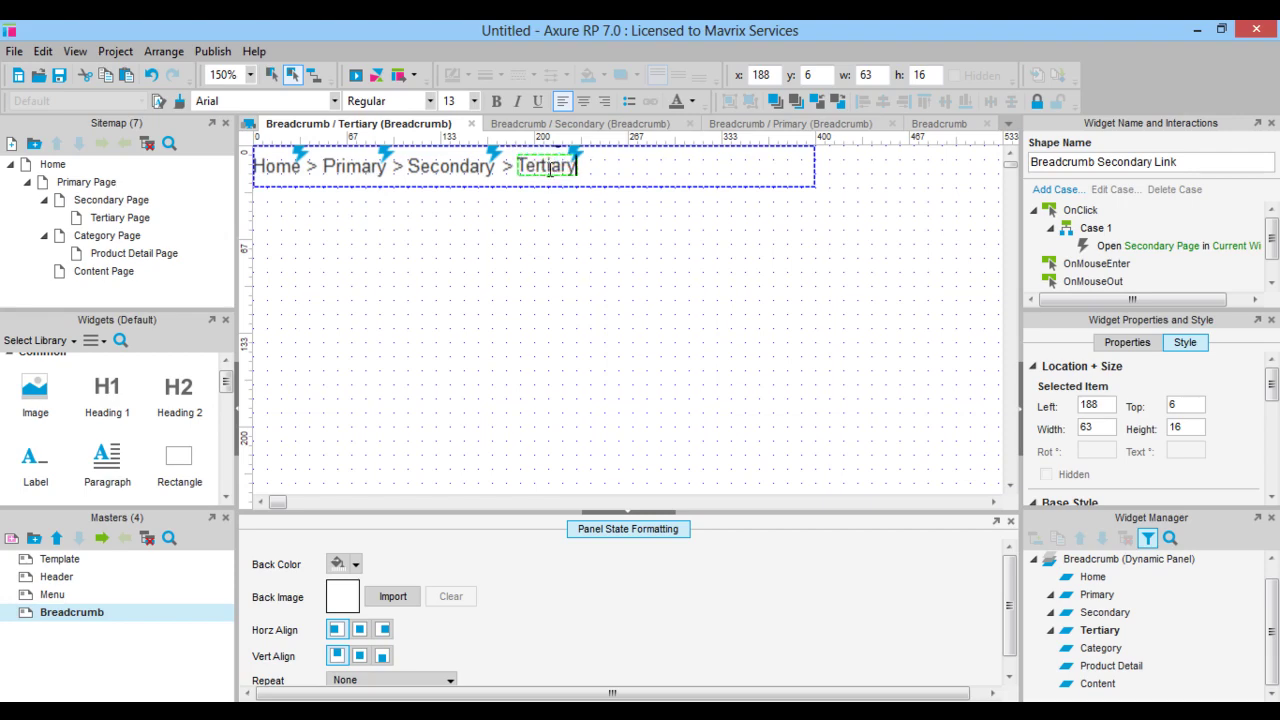
{"action": "left_click", "coordinate": [1085, 162]}
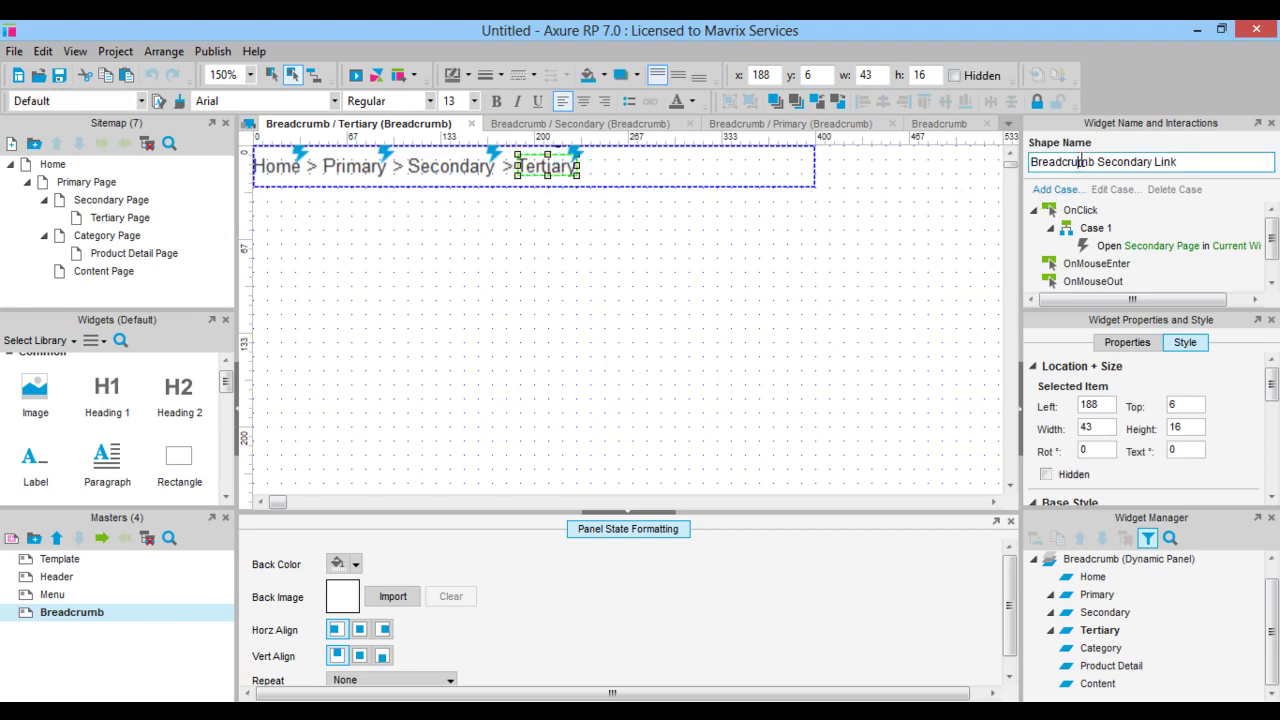
{"action": "double_click", "coordinate": [1120, 162]}
{"action": "type", "text": "Tertiary"}
Step: Retarget the Tertiary link's OnClick action to open Tertiary Page in the current window
{"action": "double_click", "coordinate": [1150, 245]}
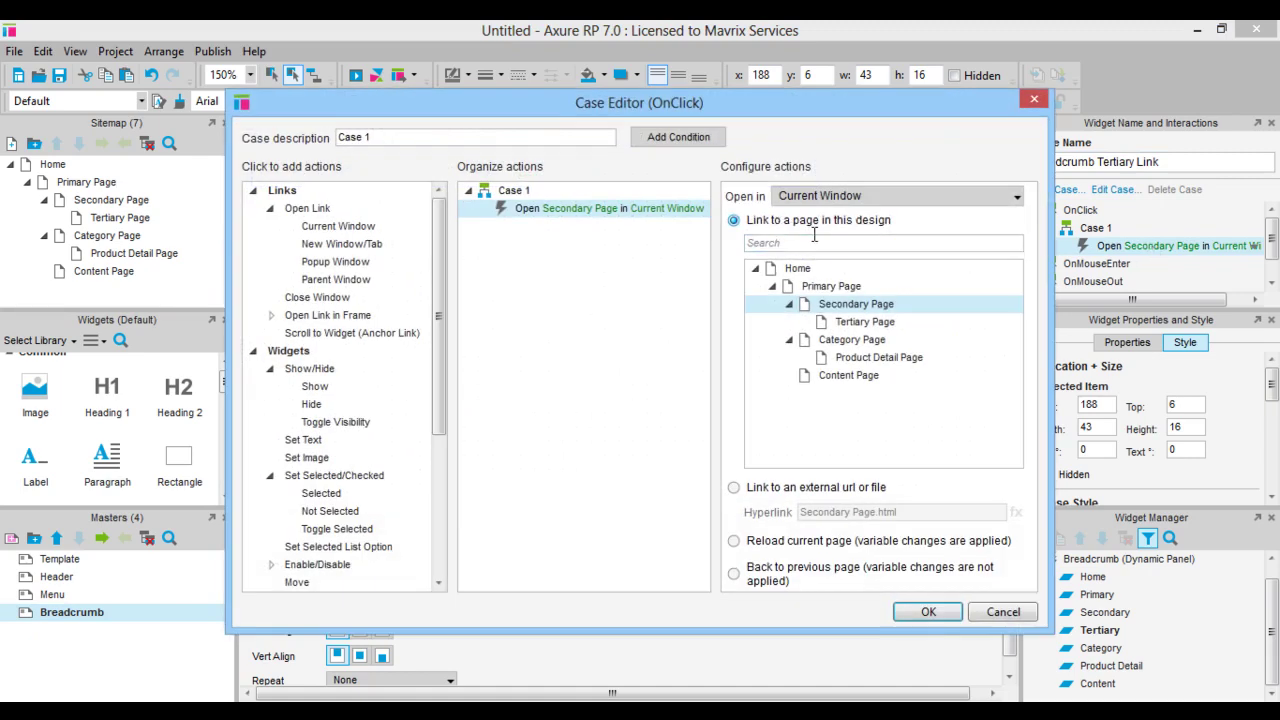
{"action": "left_click", "coordinate": [830, 322]}
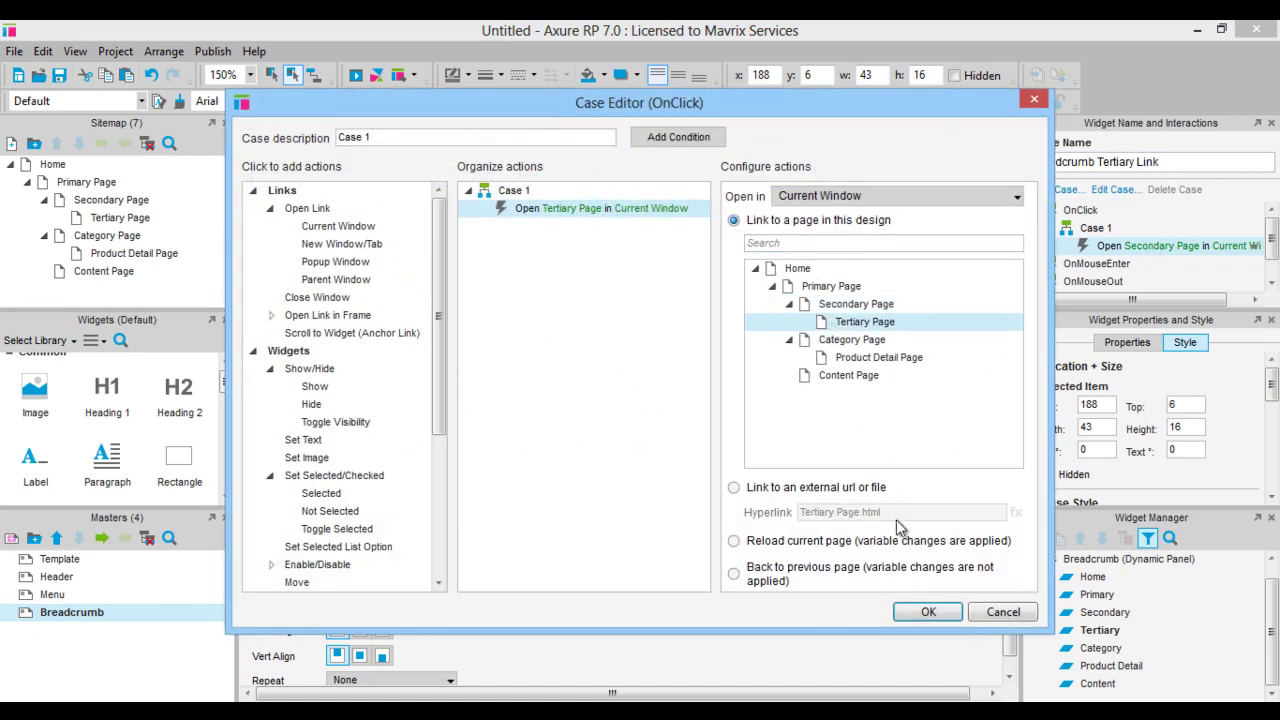
{"action": "left_click", "coordinate": [925, 614]}
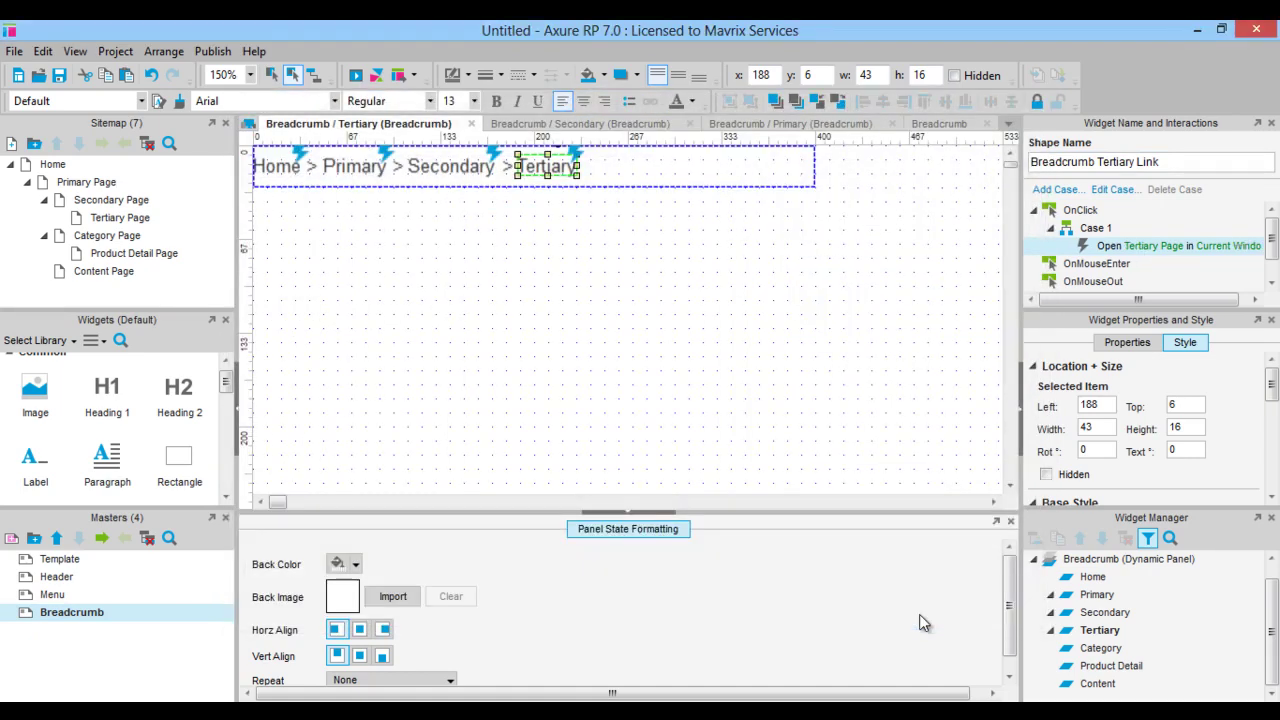
Step: Clear the Category state and fill it with a copy of the Home > Primary > Secondary items from the Tertiary state
{"action": "left_click", "coordinate": [276, 166]}
{"action": "left_click", "coordinate": [352, 166], "text": "ctrl"}
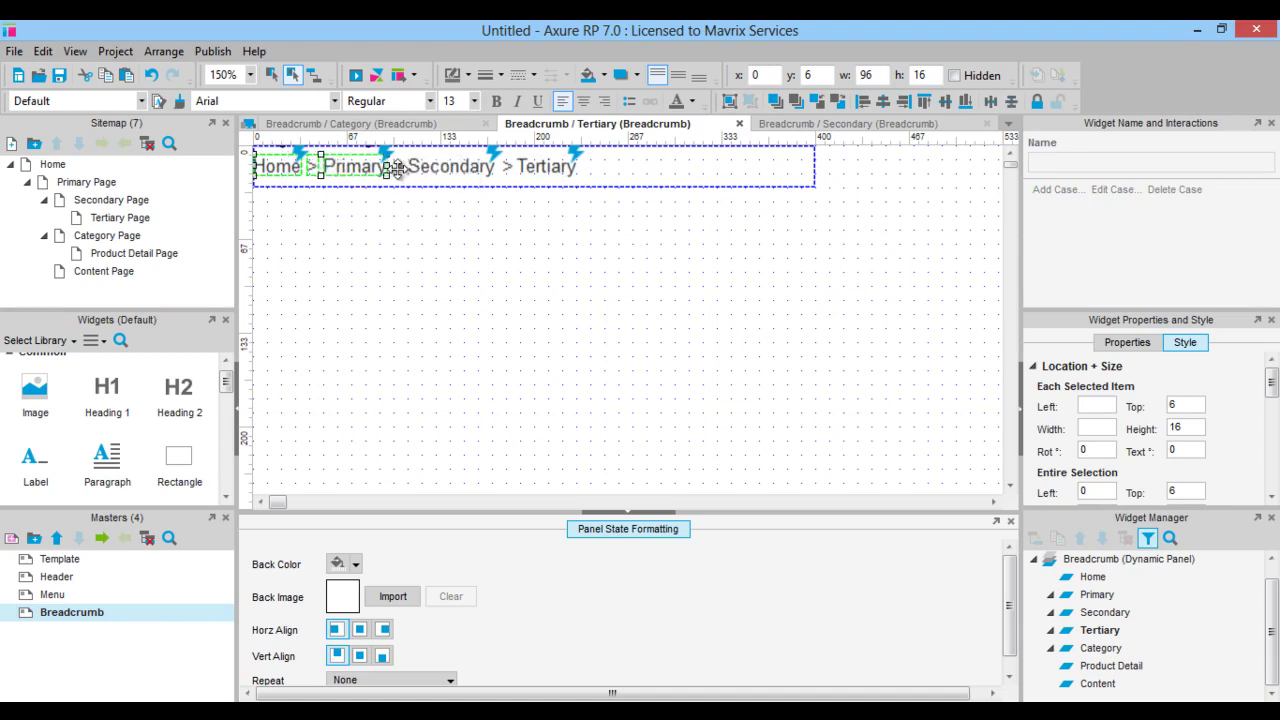
{"action": "left_click", "coordinate": [428, 168], "text": "ctrl"}
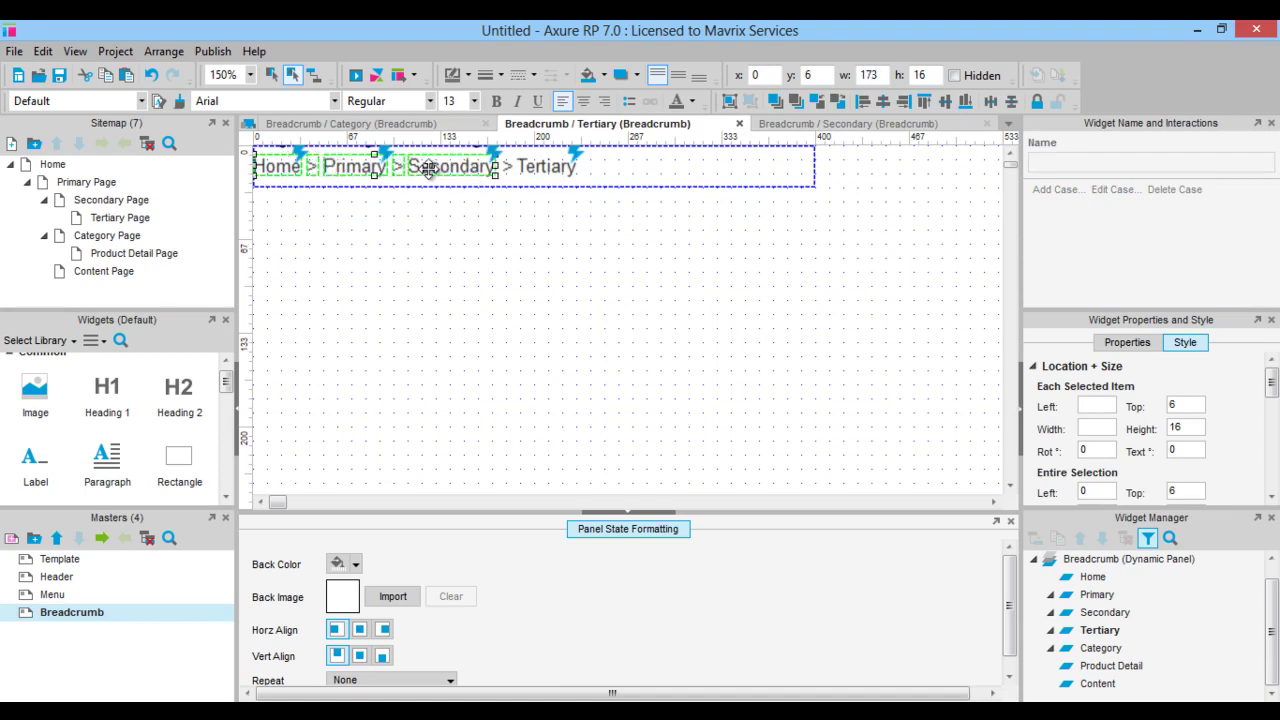
{"action": "right_click", "coordinate": [428, 168]}
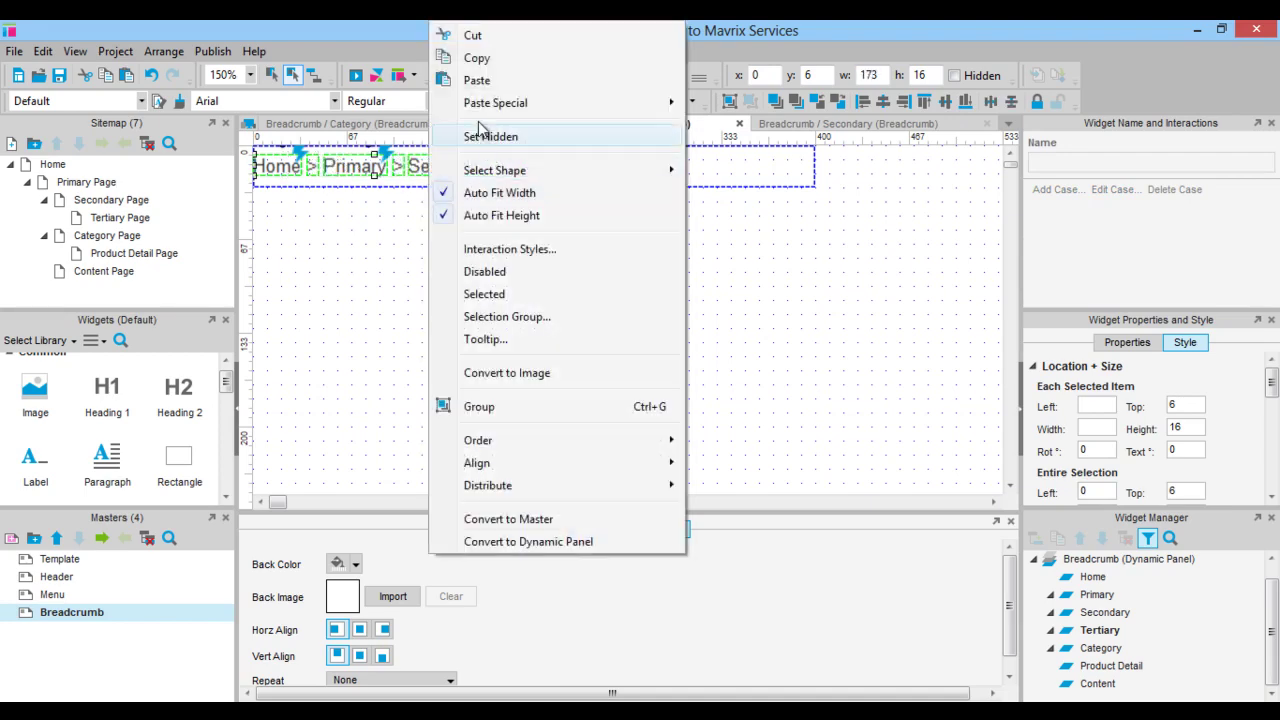
{"action": "left_click", "coordinate": [470, 54]}
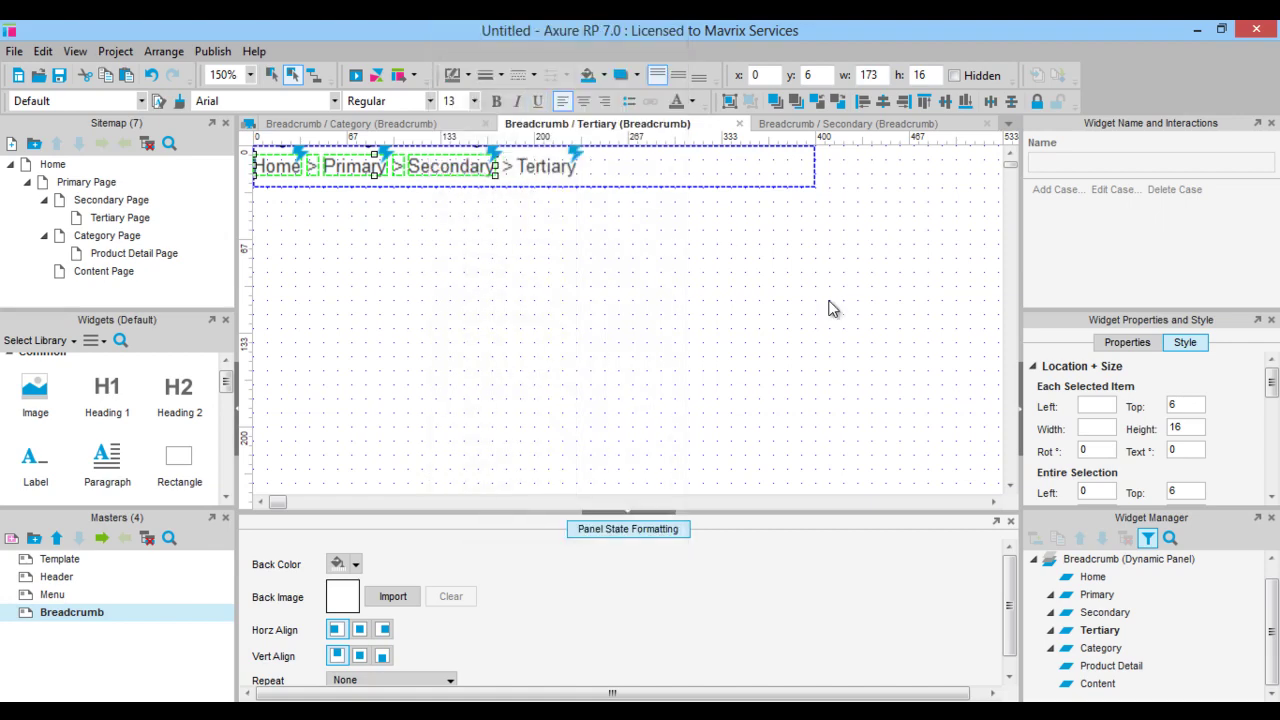
{"action": "double_click", "coordinate": [1103, 648]}
{"action": "left_click_drag", "start_coordinate": [471, 324], "coordinate": [252, 144]}
{"action": "key", "text": "Delete"}
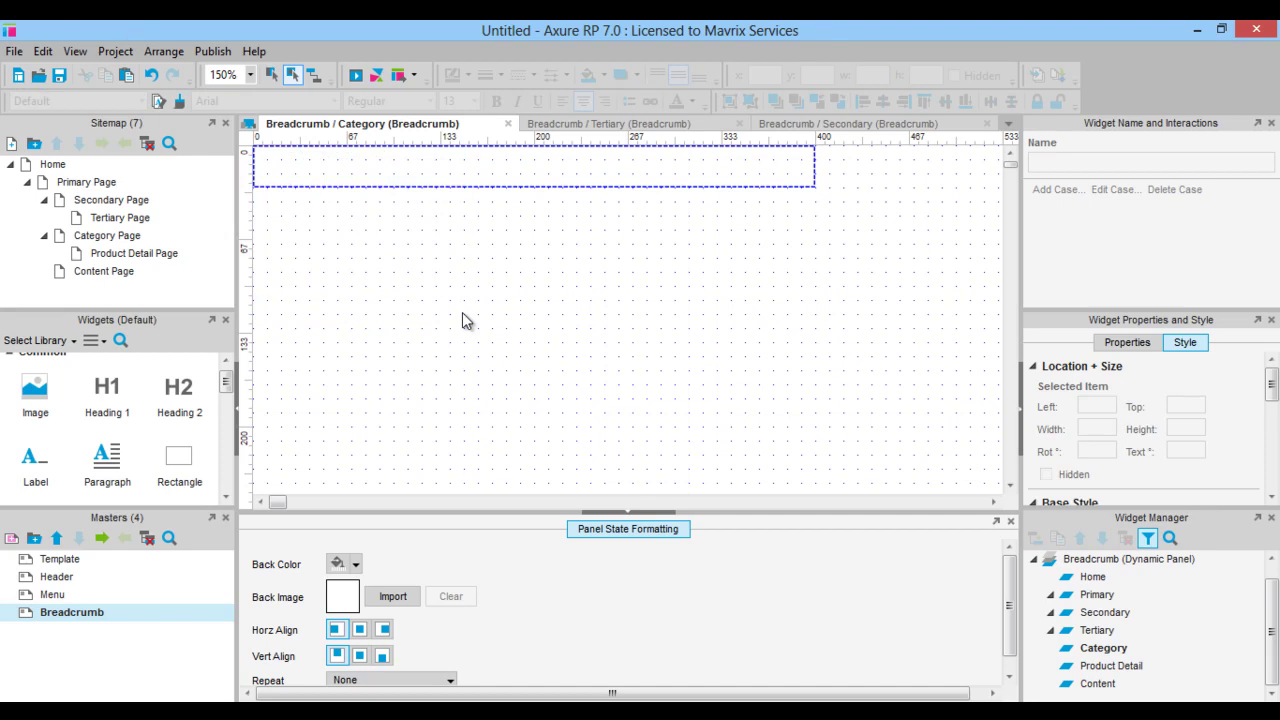
{"action": "key", "text": "ctrl+v"}
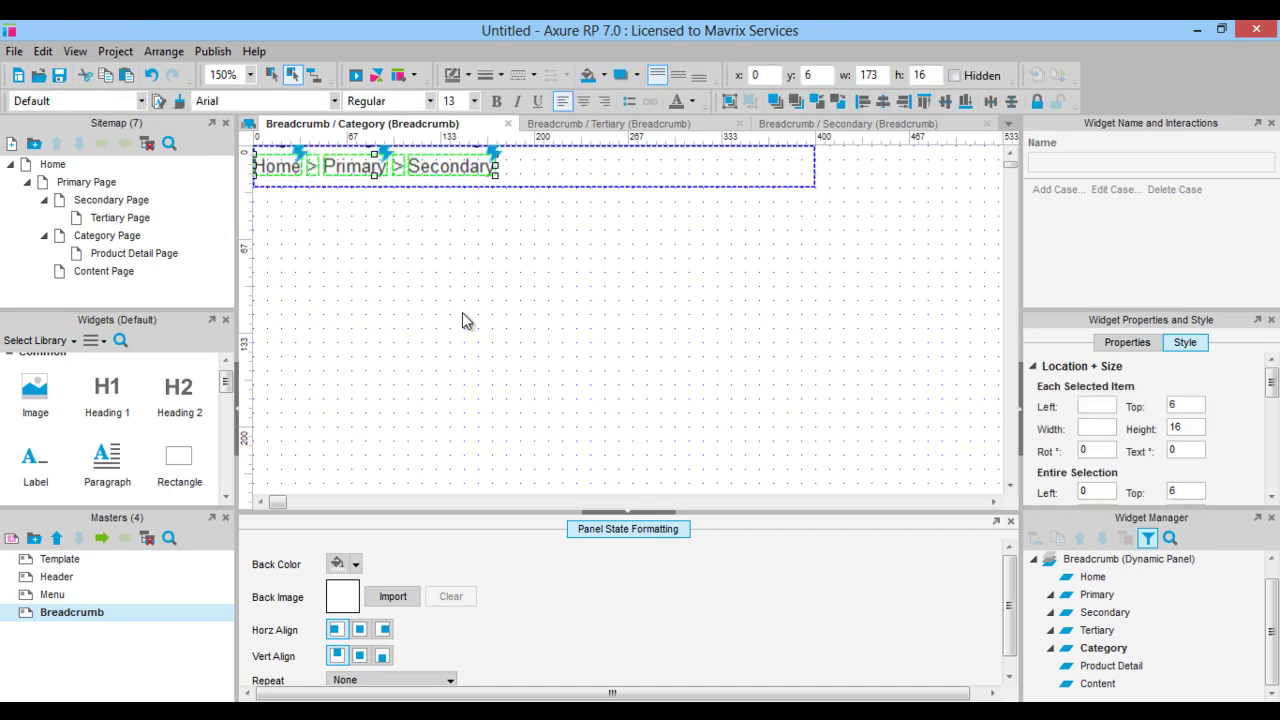
Step: Change the Secondary label's text to "Category" in the Category state and name the shape "Breadcrumb Category Link"
{"action": "double_click", "coordinate": [418, 166]}
{"action": "type", "text": "C"}
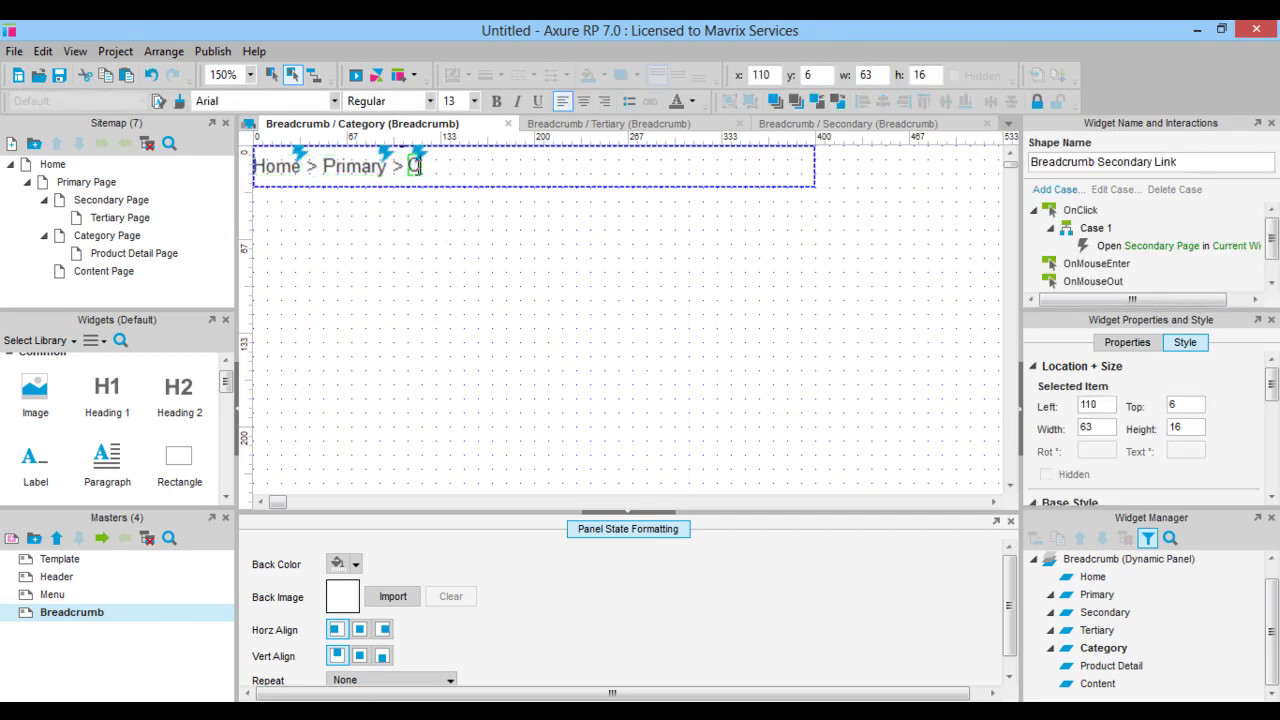
{"action": "type", "text": "ategory"}
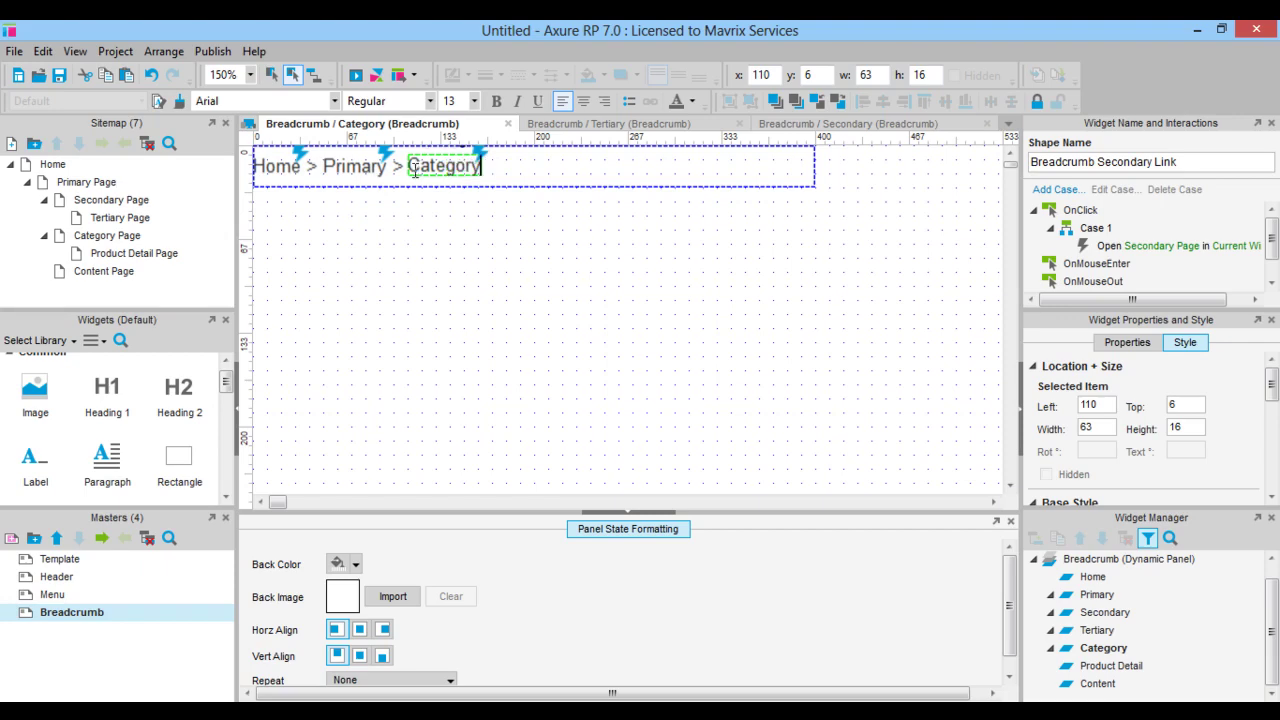
{"action": "double_click", "coordinate": [1113, 162]}
{"action": "type", "text": "Category"}
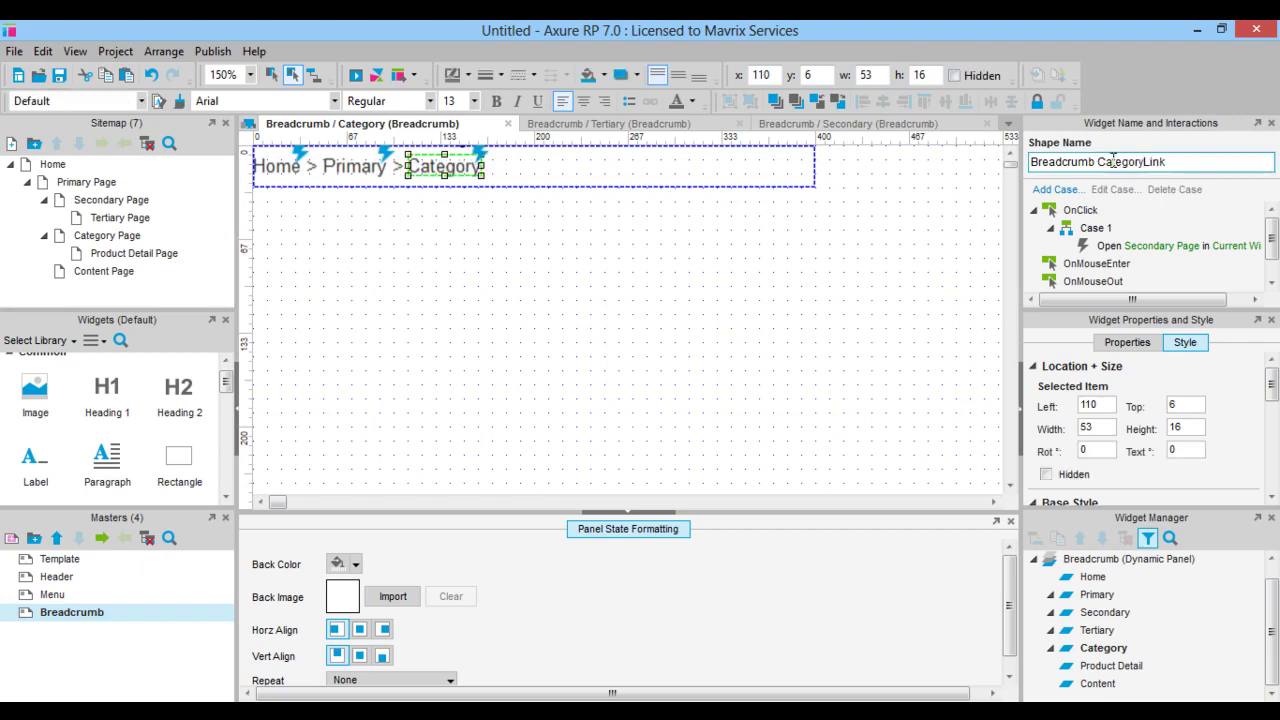
Step: Retarget the Category link's OnClick action to open Category Page in the current window
{"action": "double_click", "coordinate": [1100, 246]}
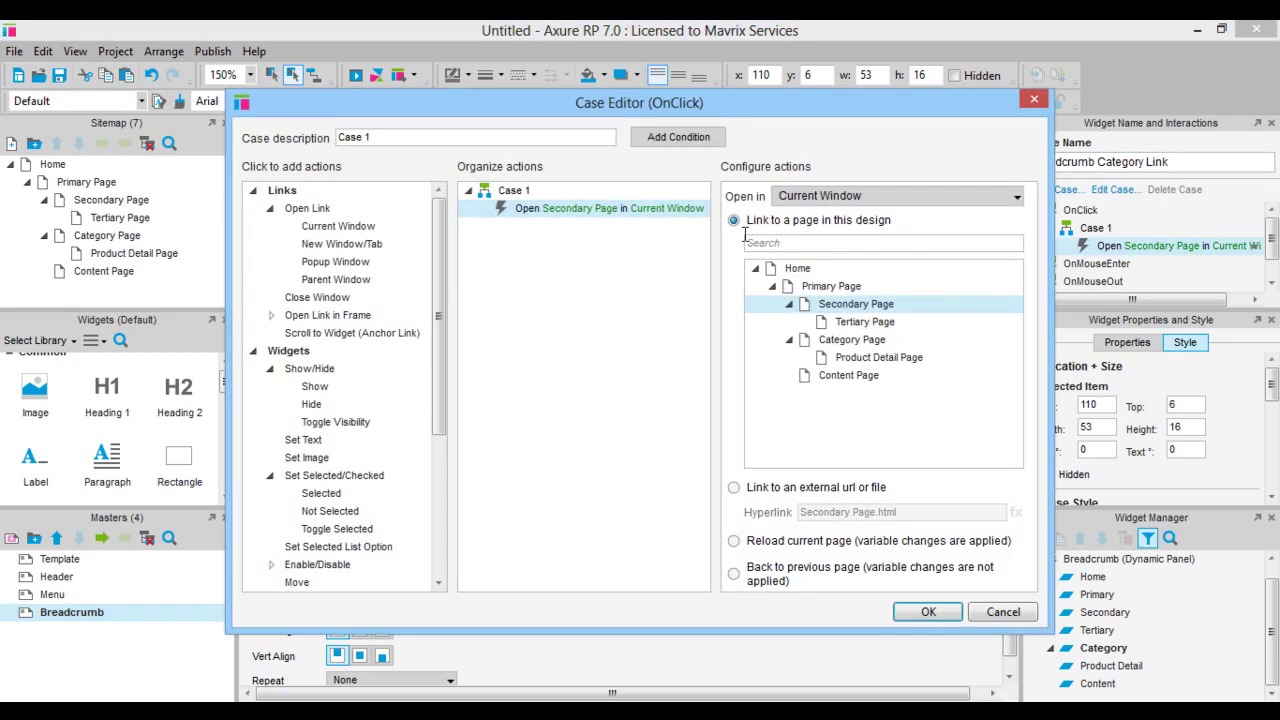
{"action": "left_click", "coordinate": [840, 340]}
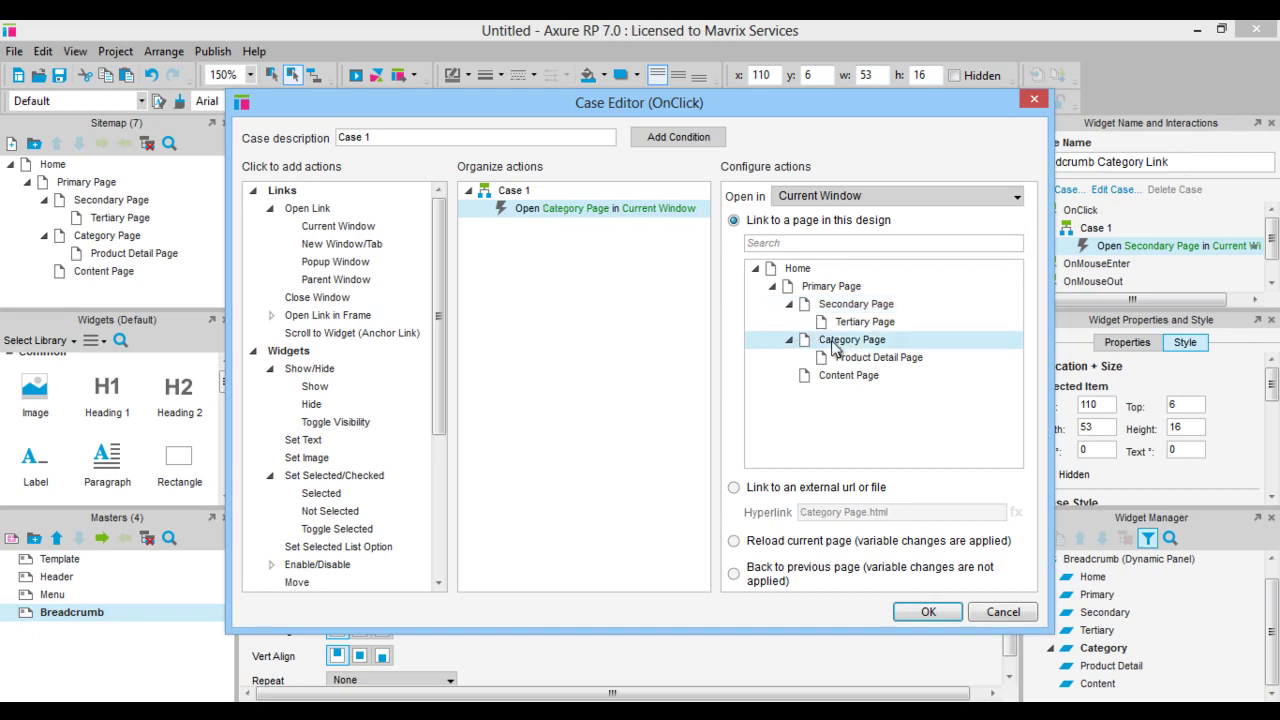
{"action": "left_click", "coordinate": [928, 612]}
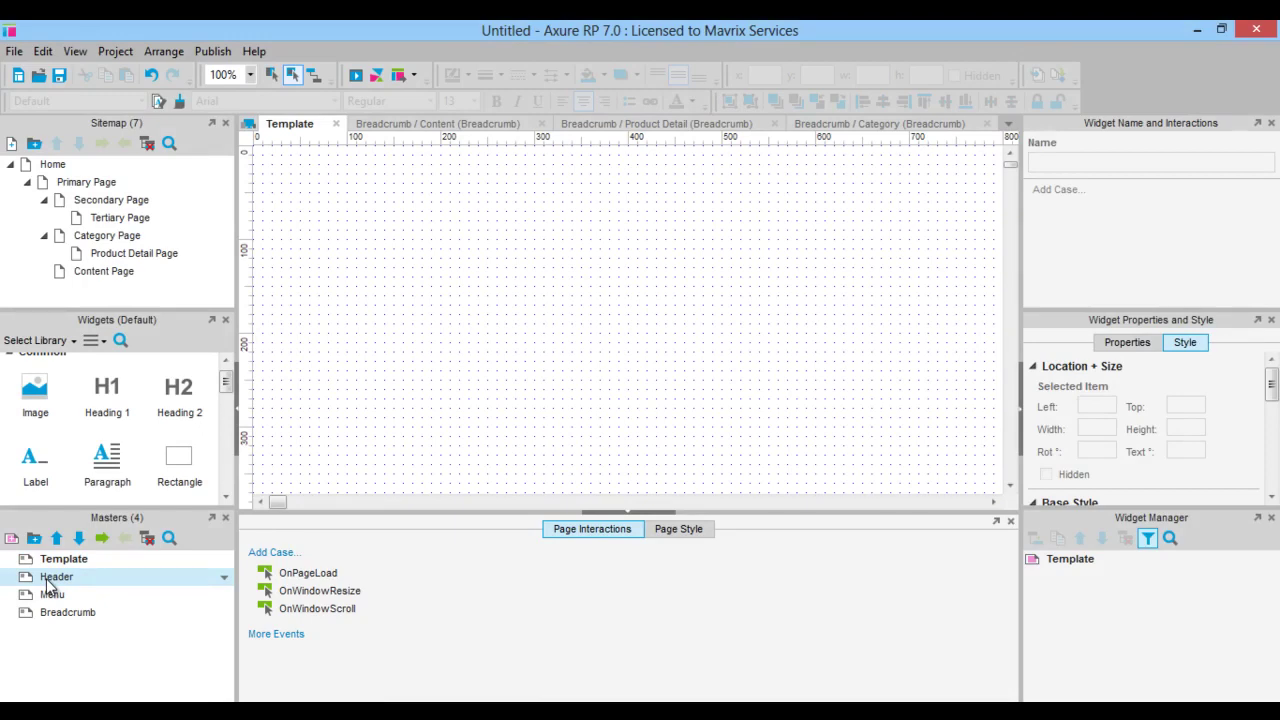
Step: Place the Header and Menu masters in the Template master, with the menu directly below the logo
{"action": "left_click_drag", "start_coordinate": [48, 584], "coordinate": [267, 168]}
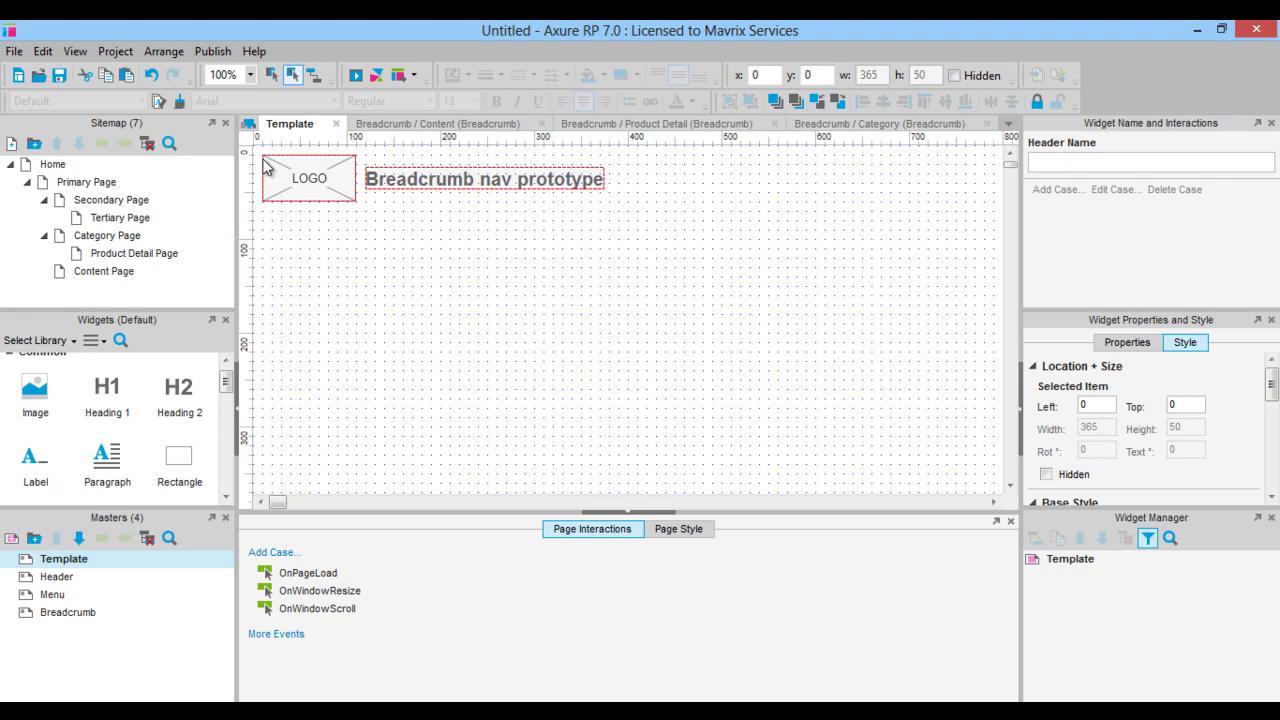
{"action": "left_click_drag", "start_coordinate": [50, 594], "coordinate": [266, 217]}
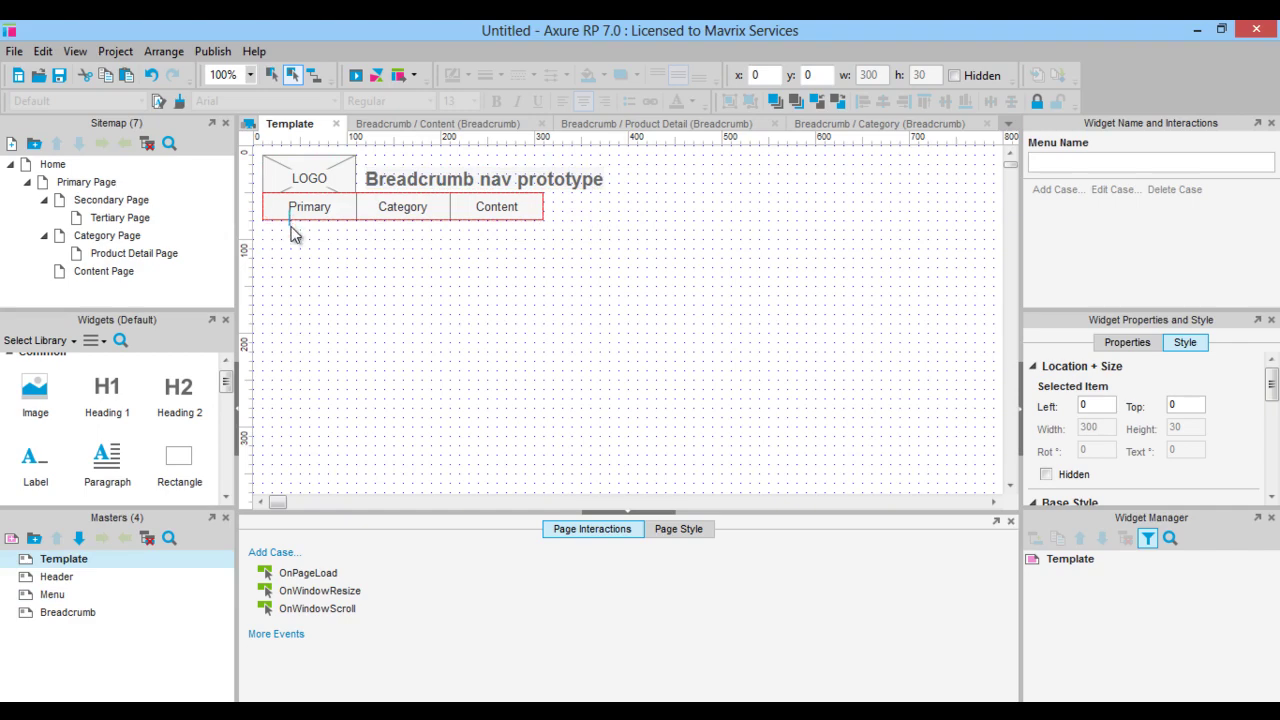
{"action": "left_click", "coordinate": [293, 230]}
{"action": "mouse_move", "coordinate": [45, 600]}
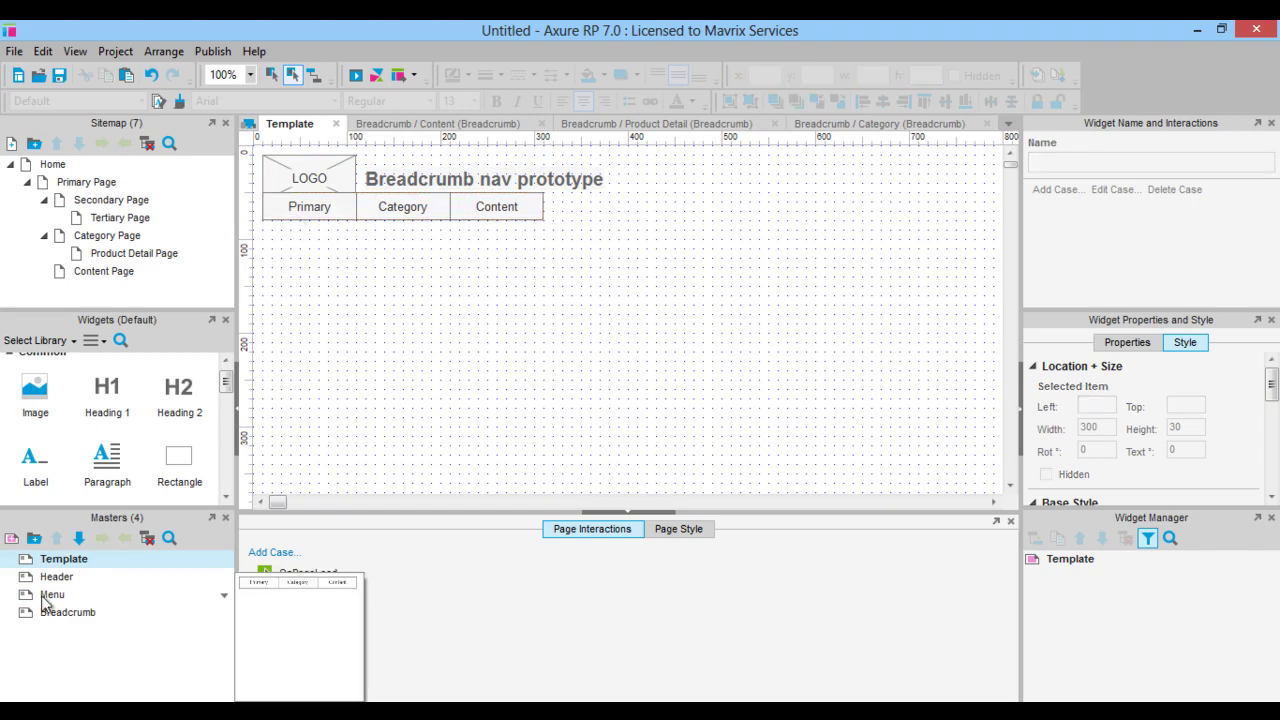
Step: Move all the menu items in the Menu master down to y position 80
{"action": "double_click", "coordinate": [45, 597]}
{"action": "key", "text": "ctrl+a"}
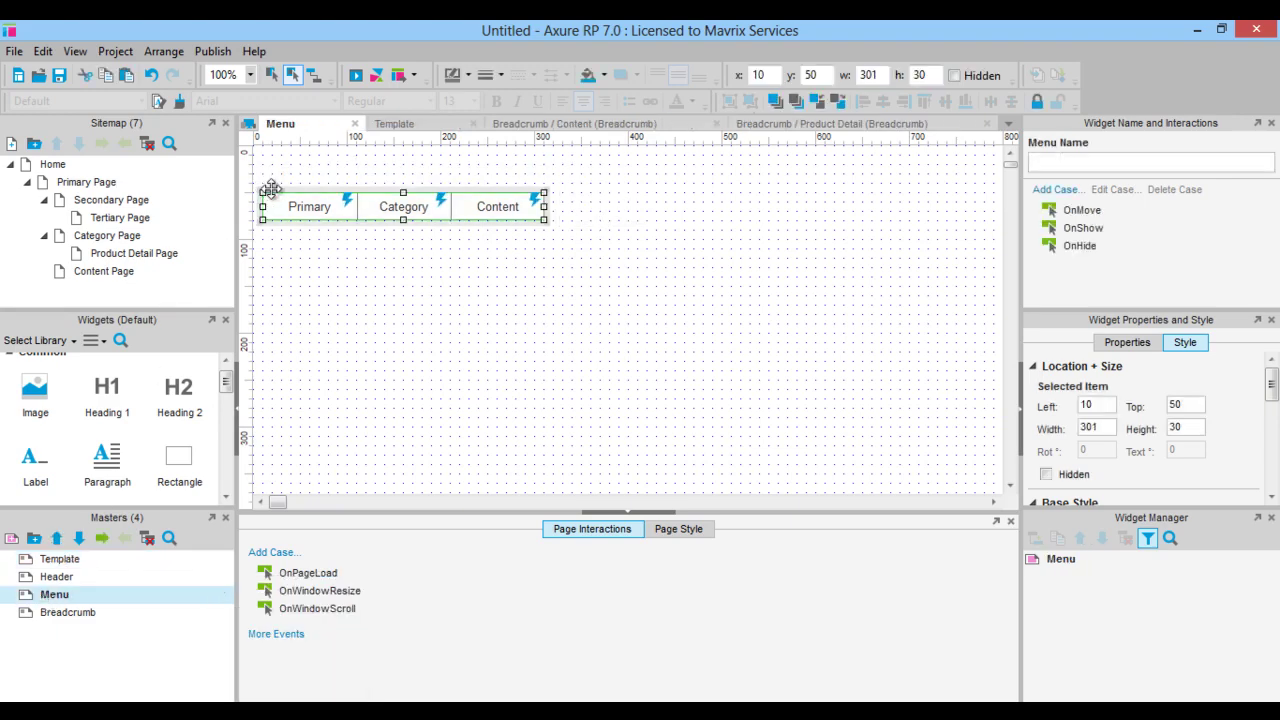
{"action": "left_click", "coordinate": [830, 75]}
{"action": "type", "text": "80"}
{"action": "left_click", "coordinate": [630, 306]}
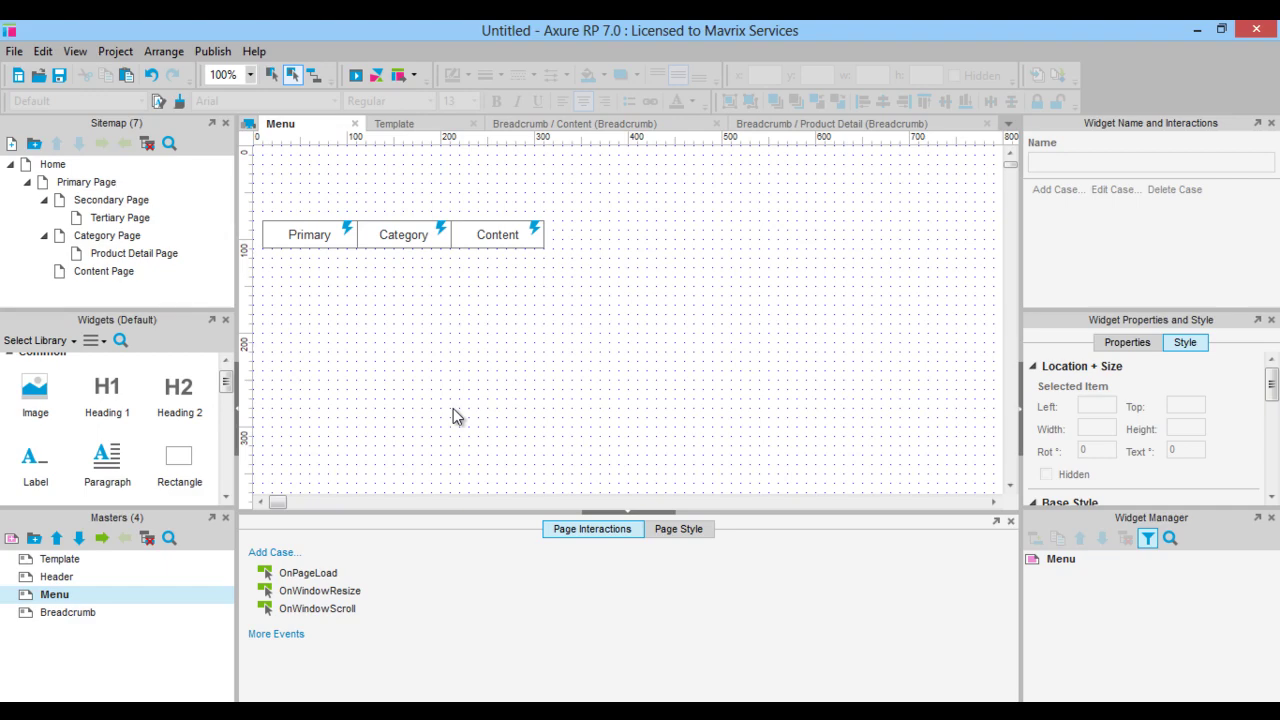
Step: Place the Breadcrumb master in the Template master and set the Breadcrumb dynamic panel's y position to 120 within its own master
{"action": "double_click", "coordinate": [55, 561]}
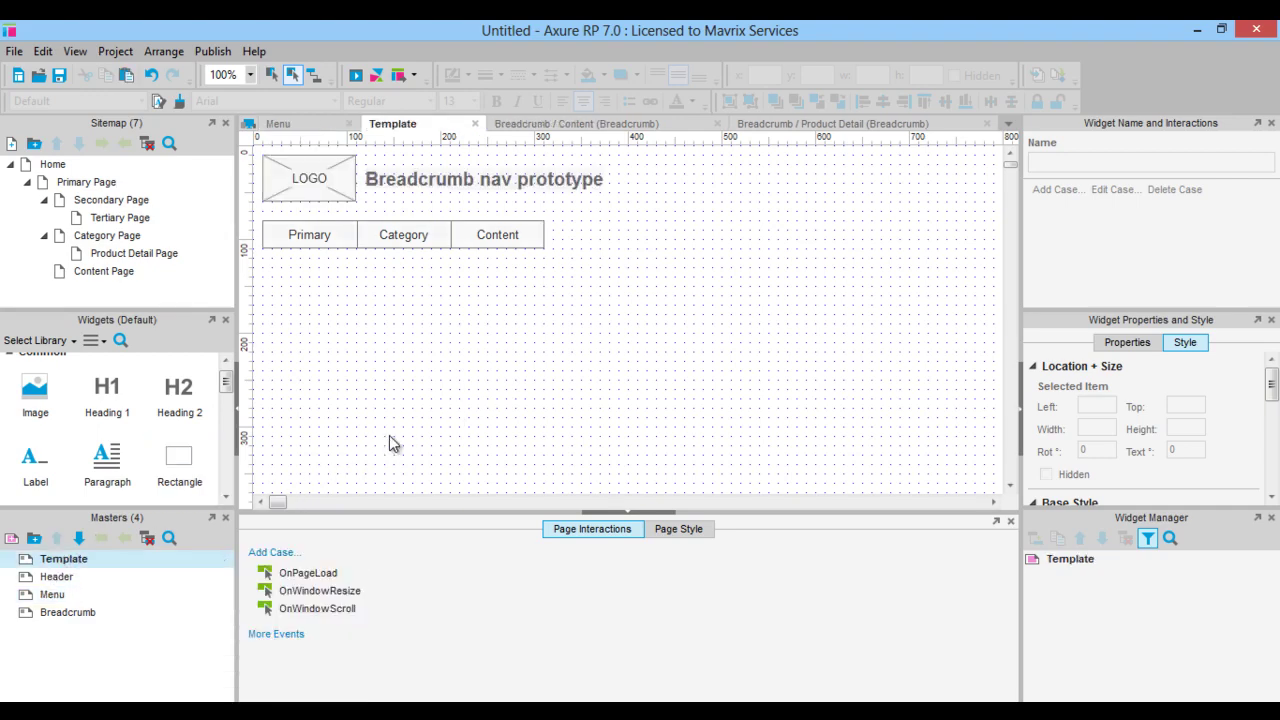
{"action": "left_click_drag", "start_coordinate": [46, 611], "coordinate": [266, 263]}
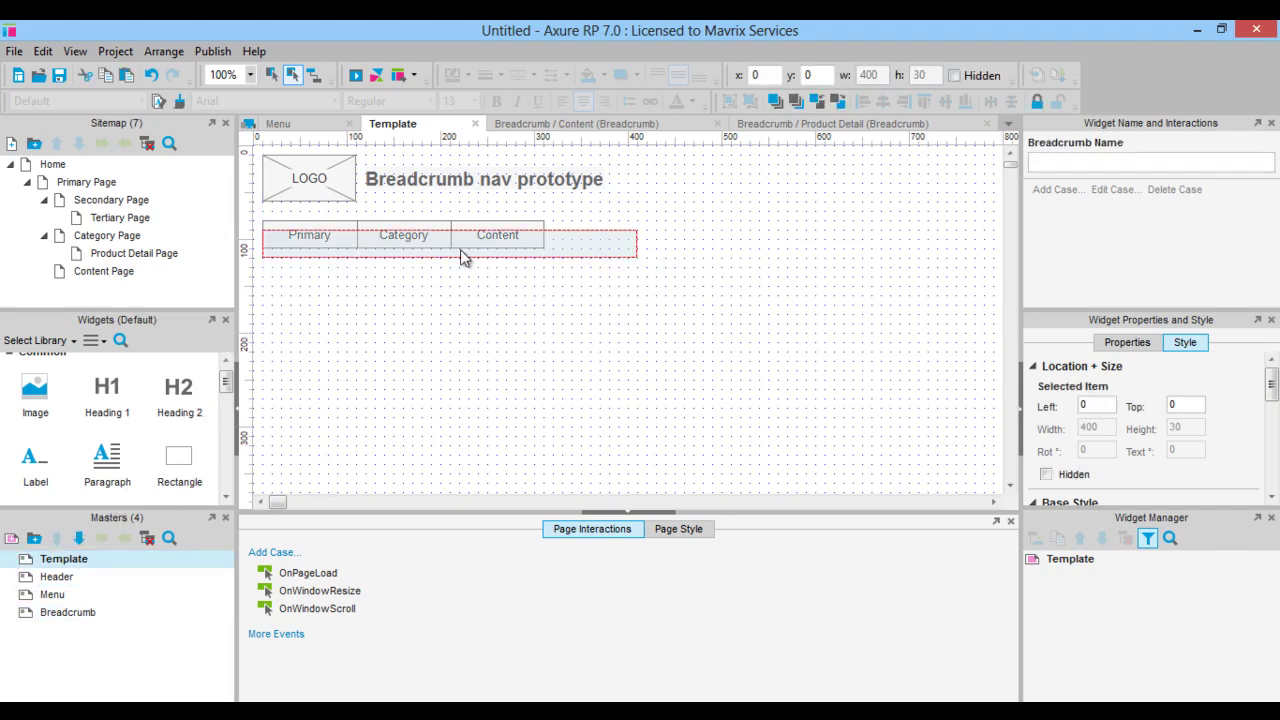
{"action": "double_click", "coordinate": [62, 616]}
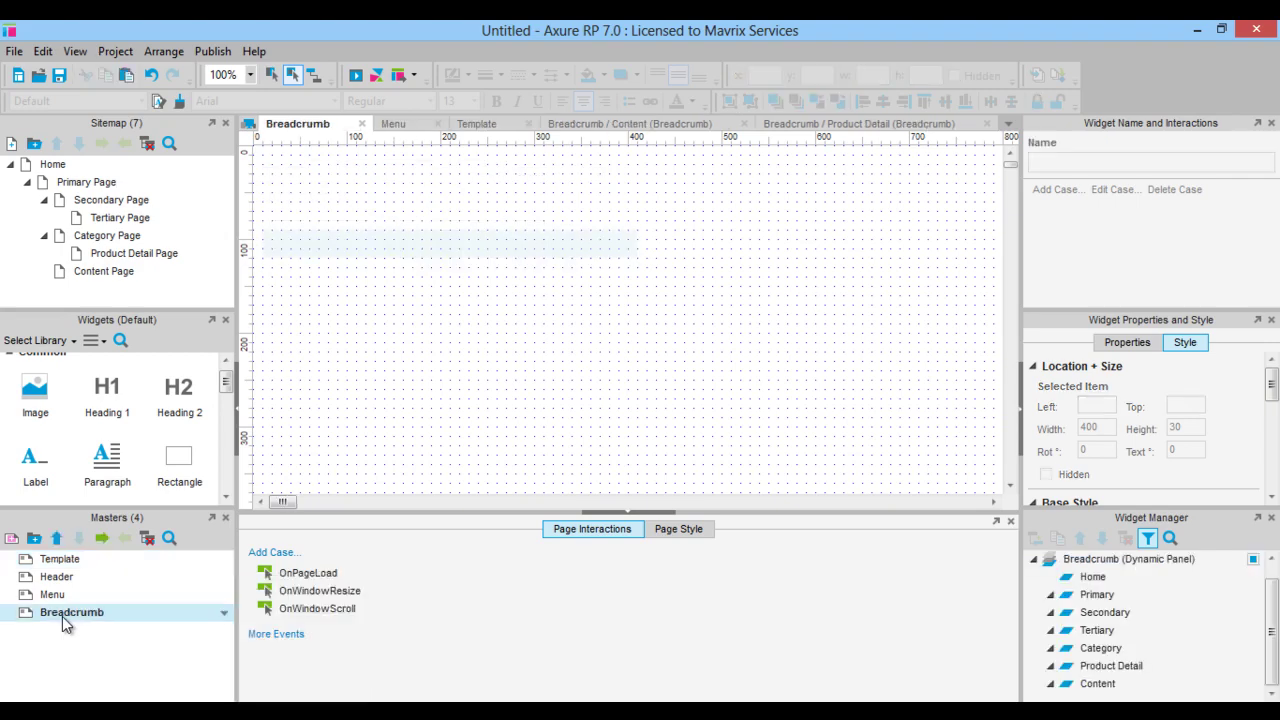
{"action": "left_click", "coordinate": [314, 251]}
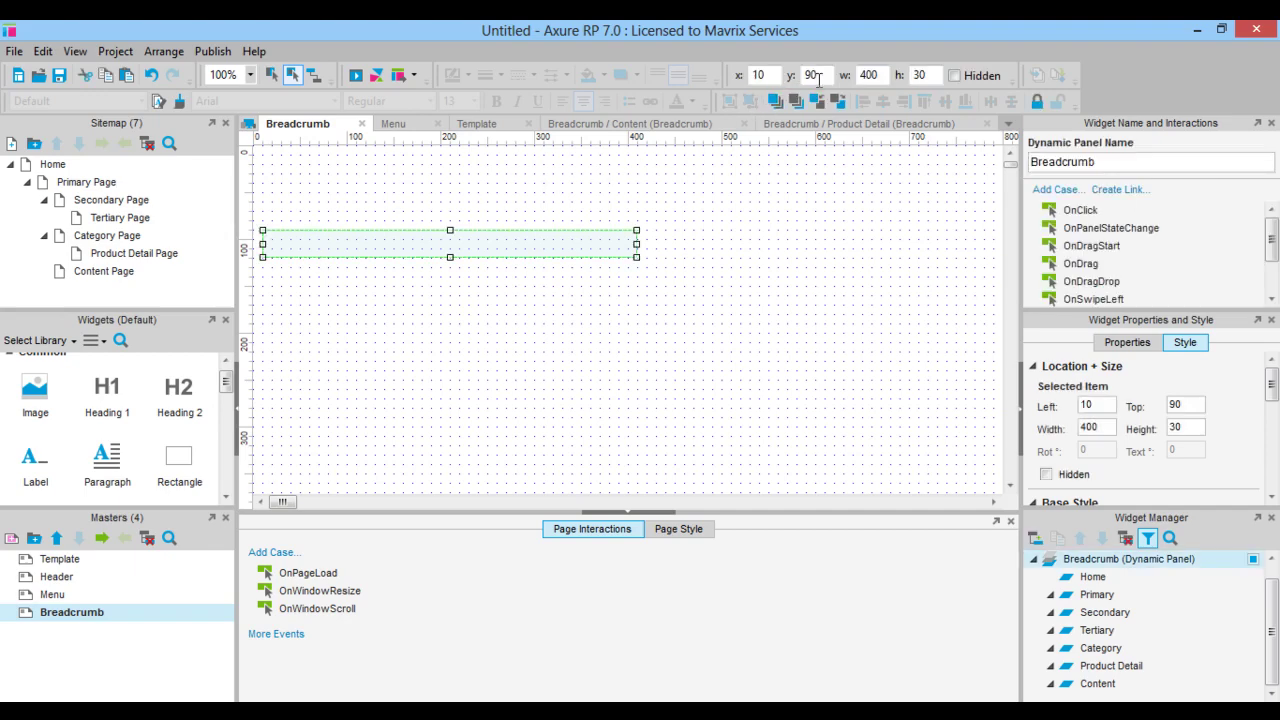
{"action": "left_click_drag", "start_coordinate": [830, 75], "coordinate": [790, 75]}
{"action": "type", "text": "120"}
{"action": "left_click", "coordinate": [719, 227]}
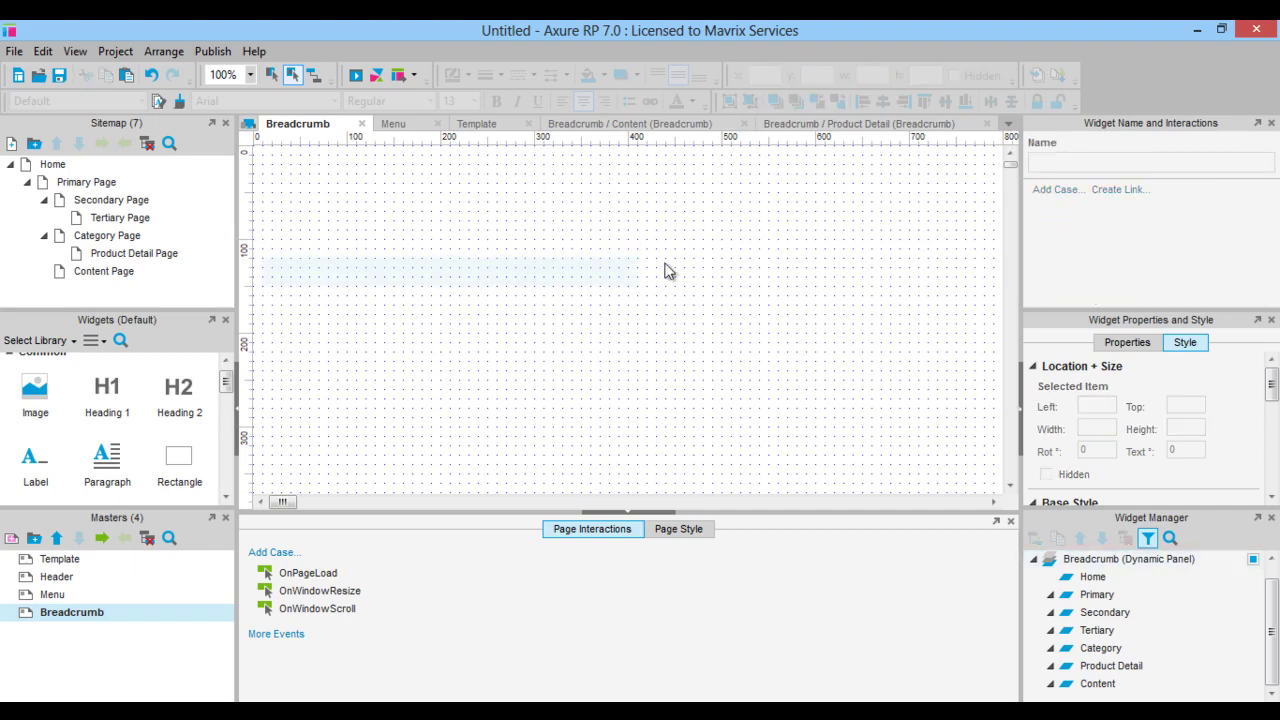
{"action": "double_click", "coordinate": [47, 563]}
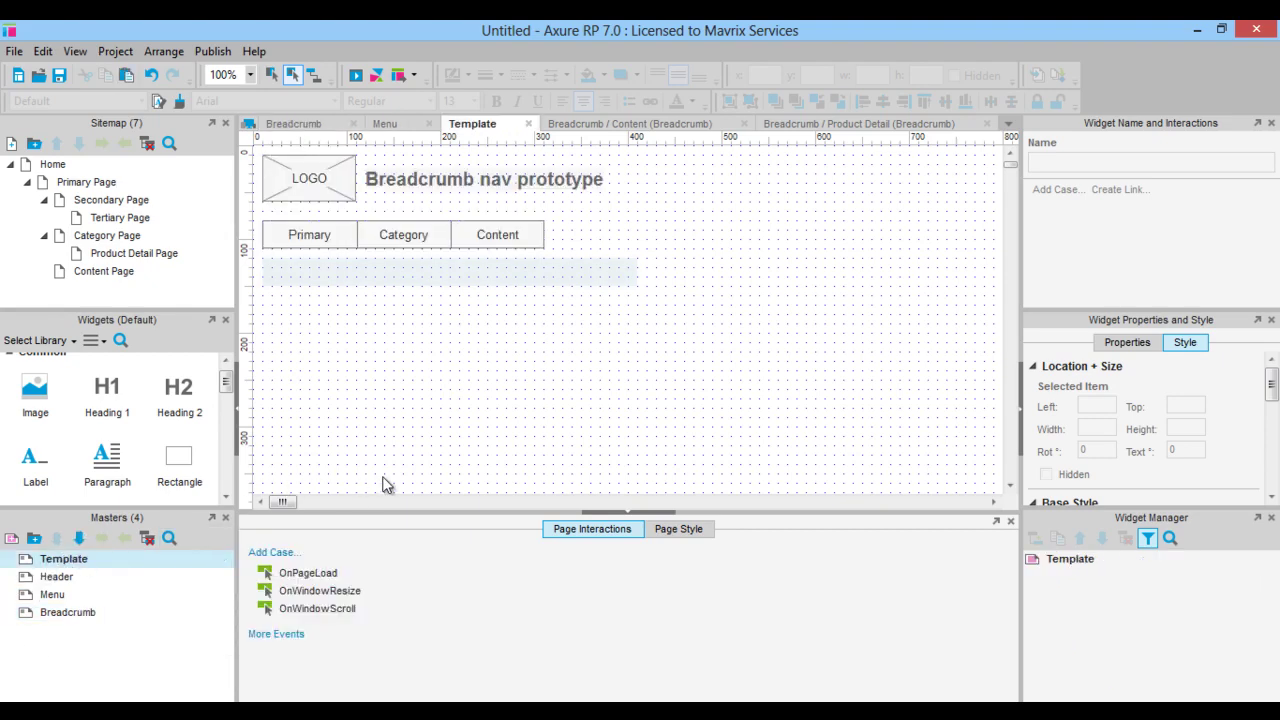
{"action": "left_click", "coordinate": [460, 272]}
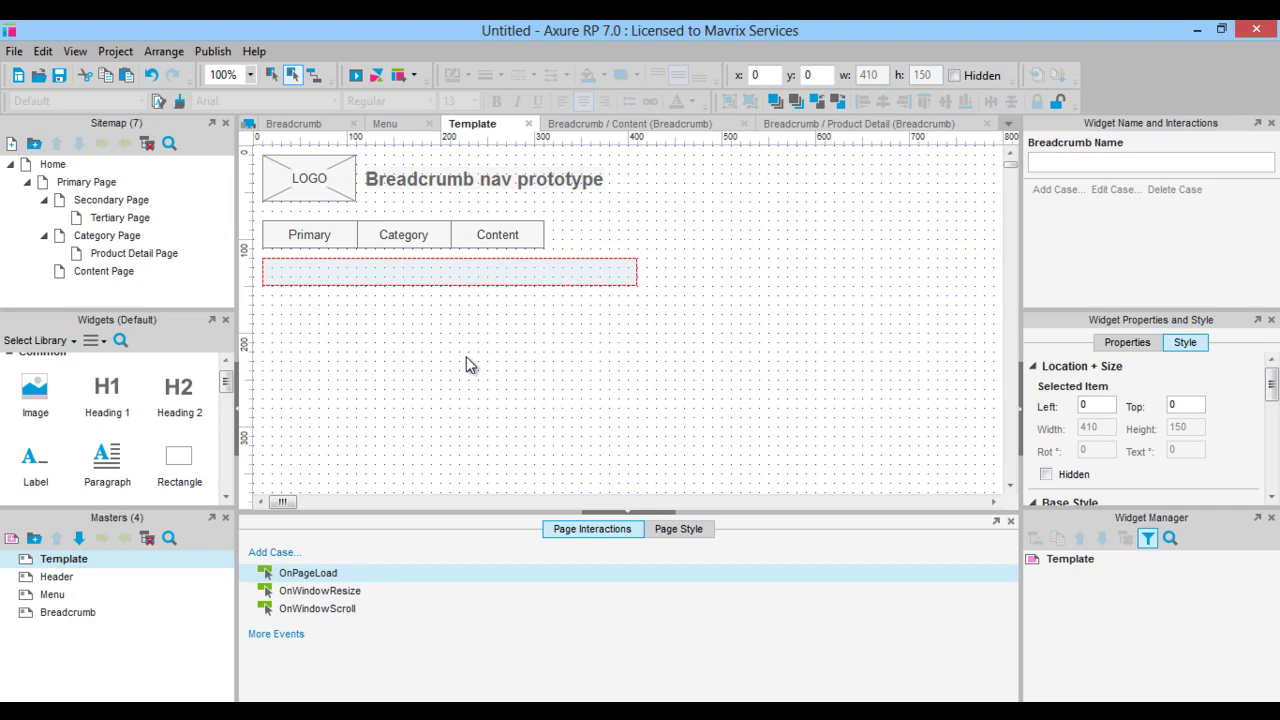
Step: Place the Template master on the Home page
{"action": "left_click", "coordinate": [52, 166]}
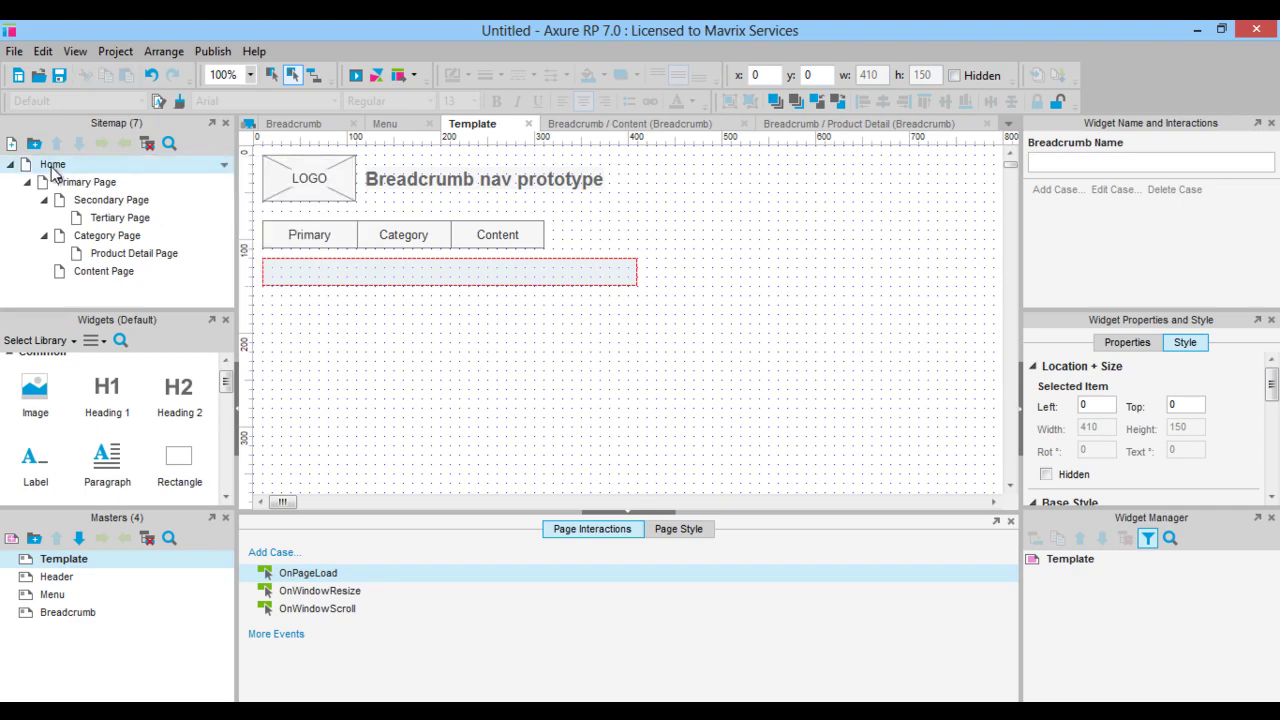
{"action": "double_click", "coordinate": [52, 166]}
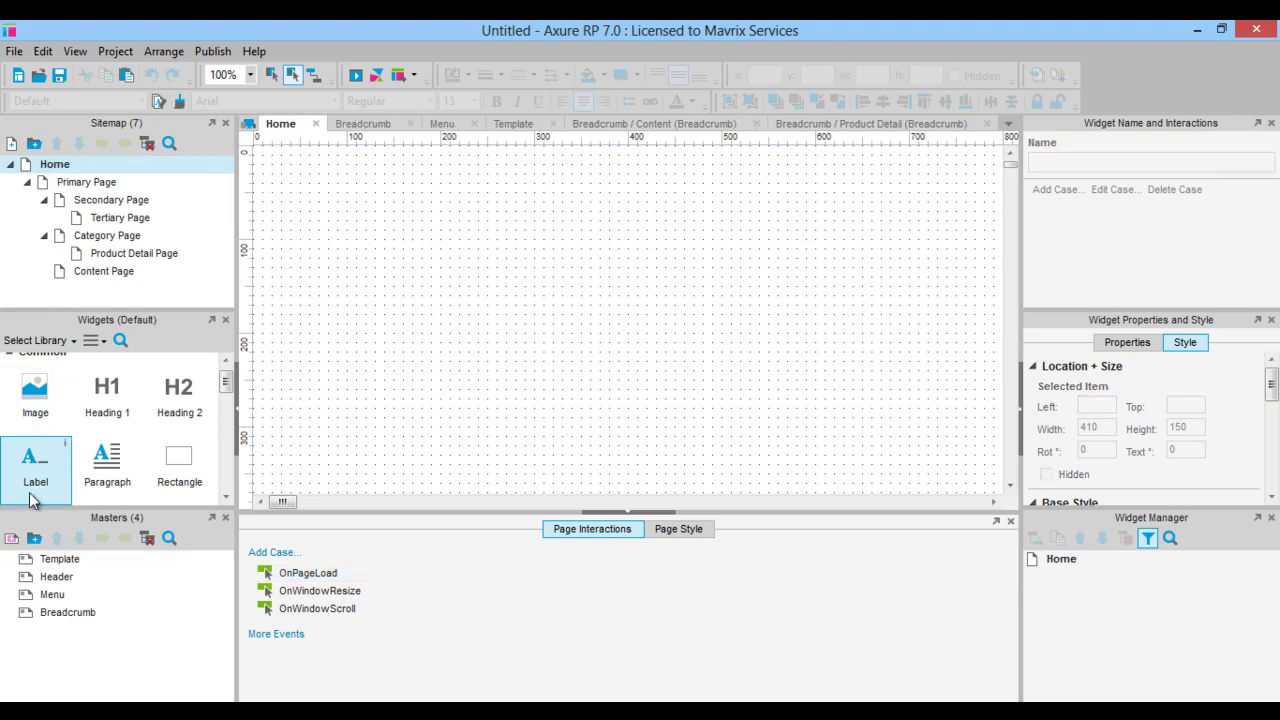
{"action": "left_click_drag", "start_coordinate": [57, 562], "coordinate": [270, 172]}
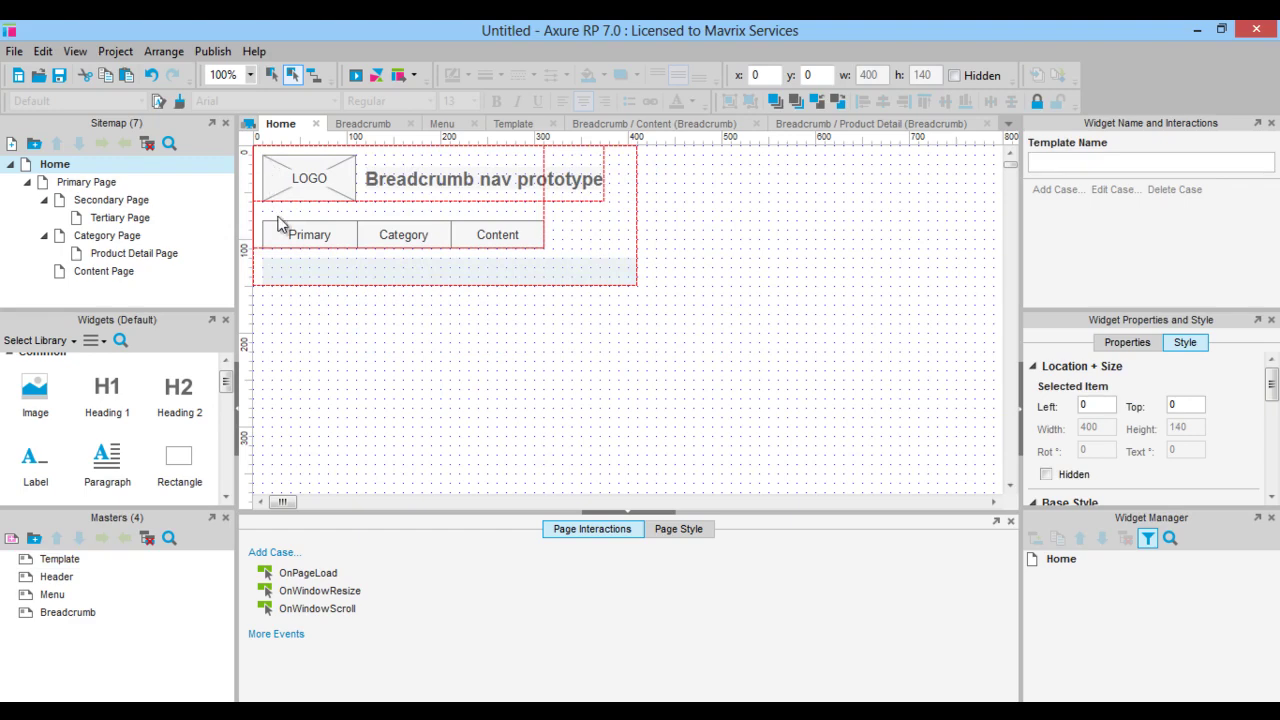
{"action": "left_click", "coordinate": [309, 330]}
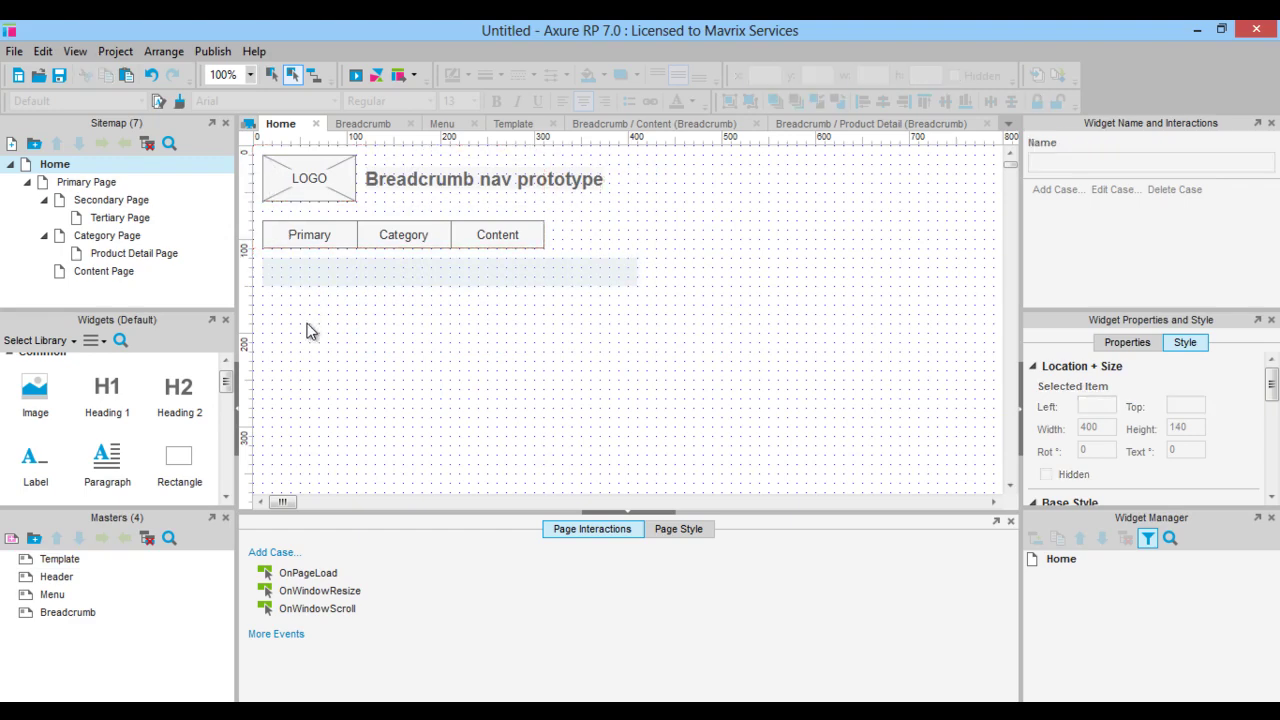
Step: Add an OnPageLoad case to the Home page that sets the Breadcrumb dynamic panel to the Home state
{"action": "double_click", "coordinate": [306, 574]}
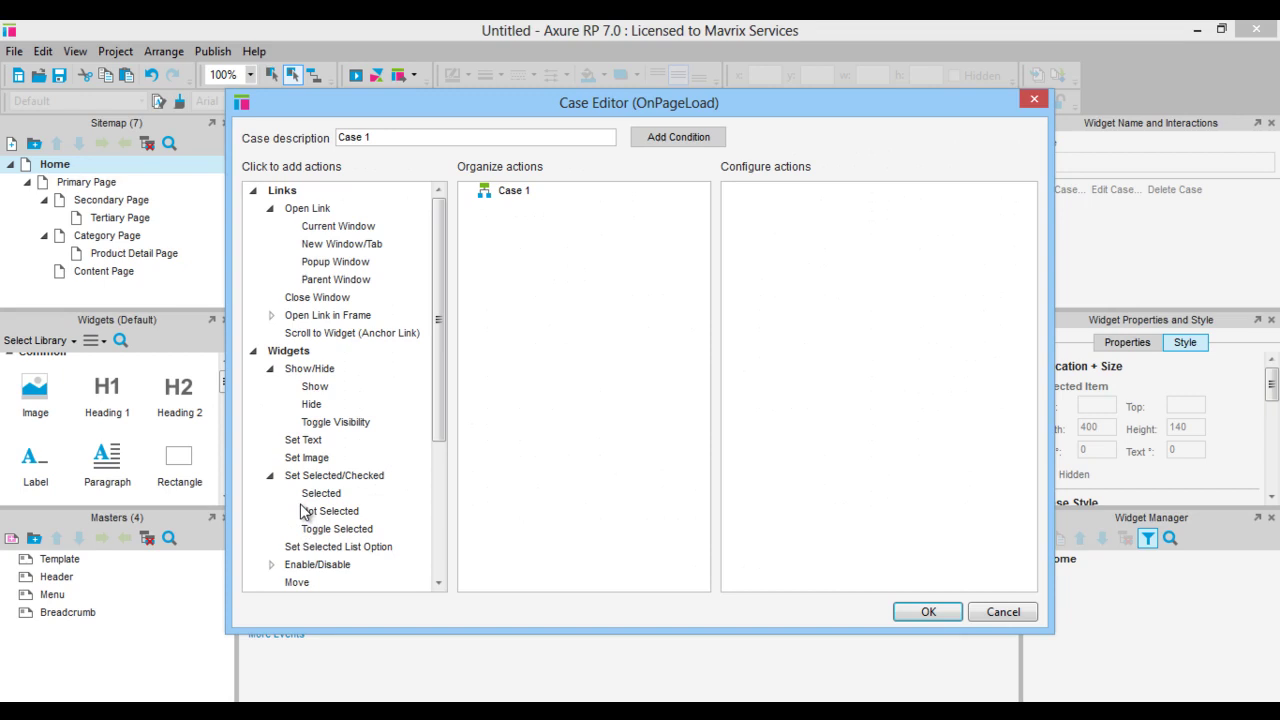
{"action": "left_click_drag", "start_coordinate": [436, 364], "coordinate": [449, 482]}
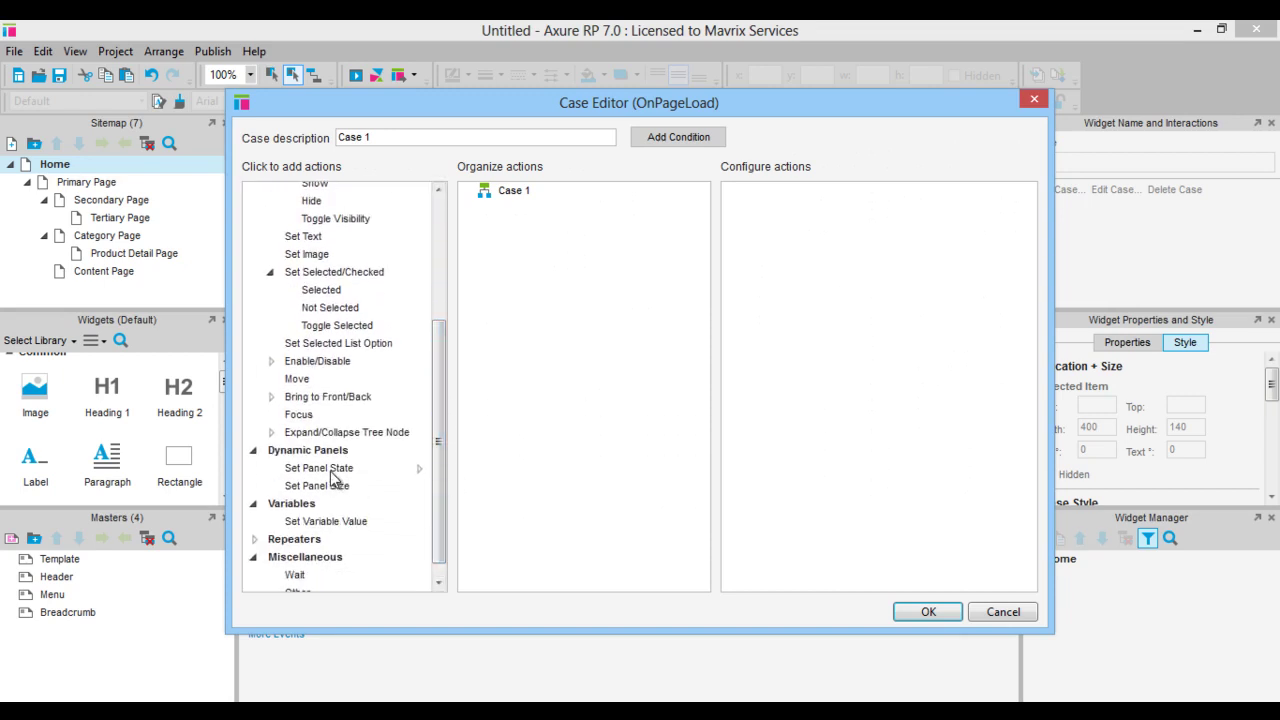
{"action": "left_click", "coordinate": [330, 469]}
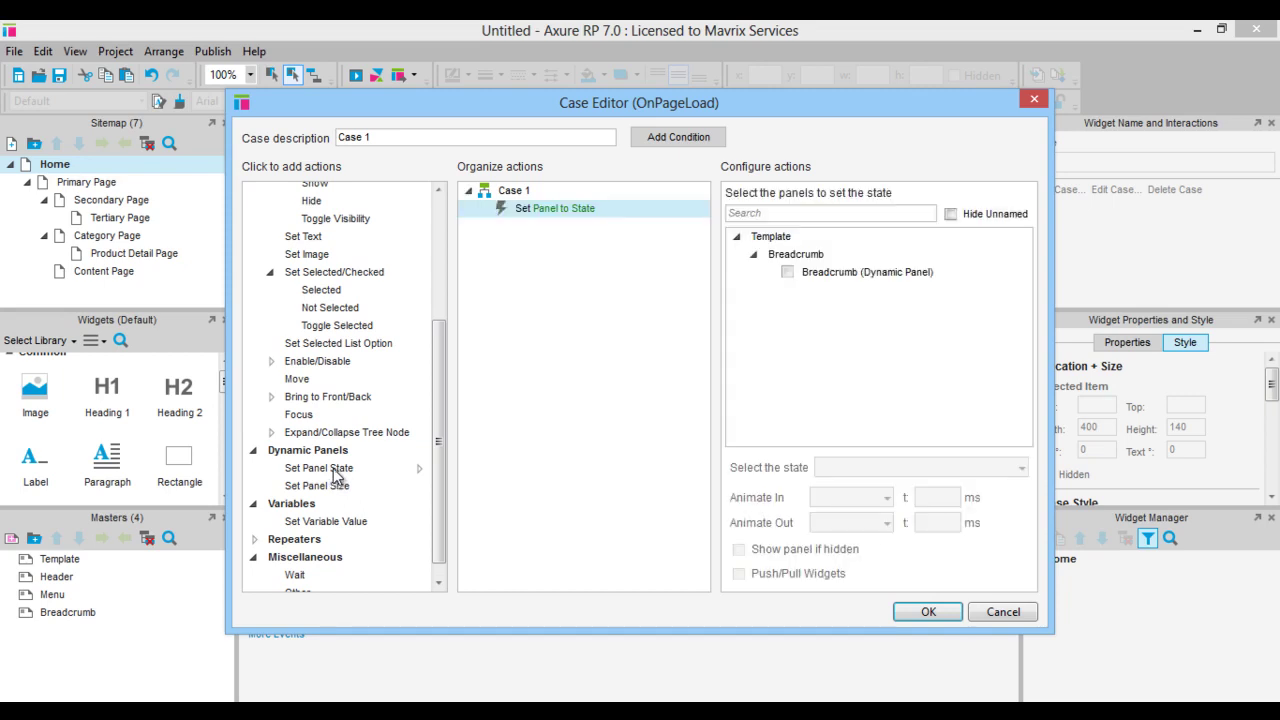
{"action": "left_click", "coordinate": [788, 273]}
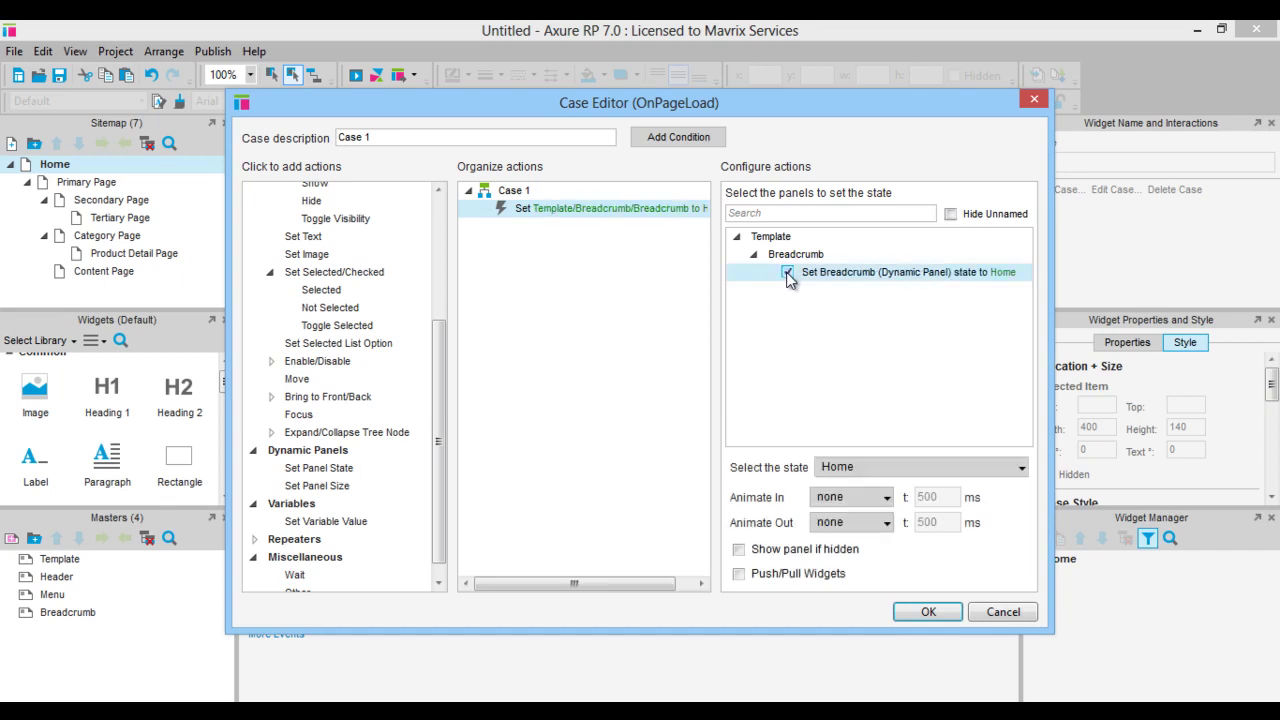
{"action": "left_click", "coordinate": [927, 612]}
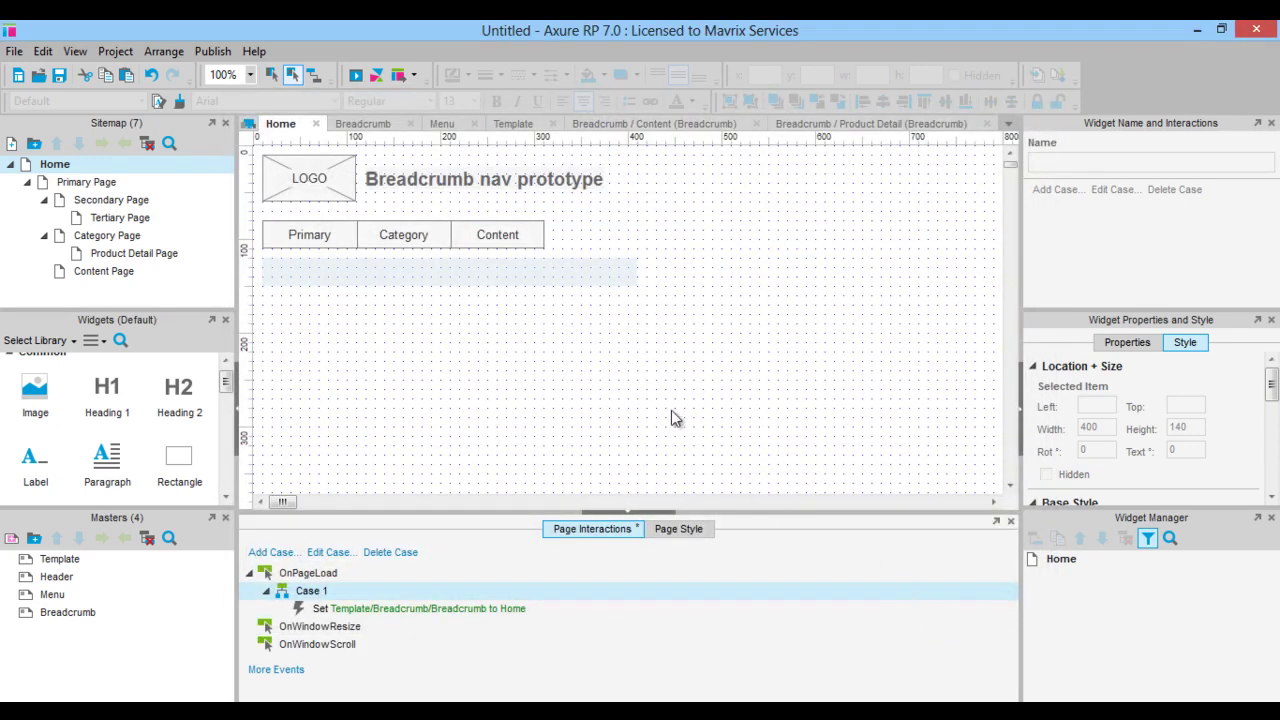
Step: Place the Template master on Primary Page and add an OnPageLoad case setting the Breadcrumb dynamic panel to the Primary state
{"action": "double_click", "coordinate": [84, 184]}
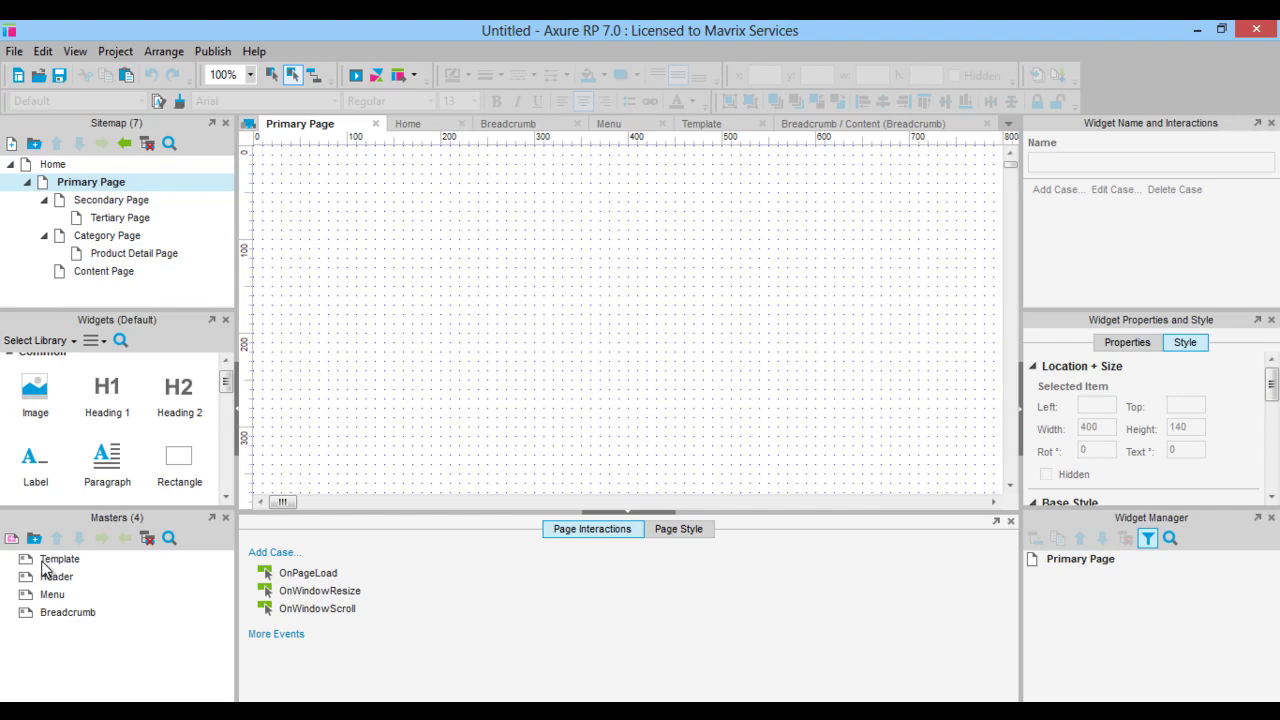
{"action": "left_click_drag", "start_coordinate": [44, 565], "coordinate": [266, 167]}
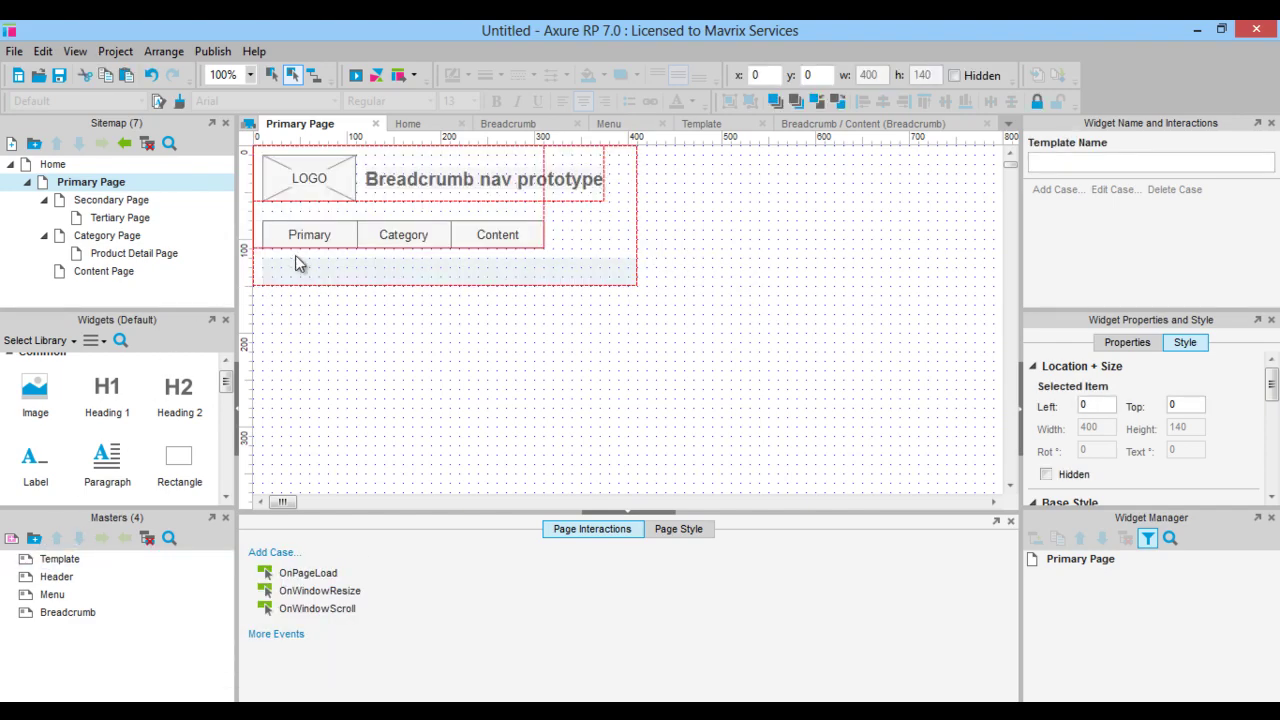
{"action": "double_click", "coordinate": [296, 572]}
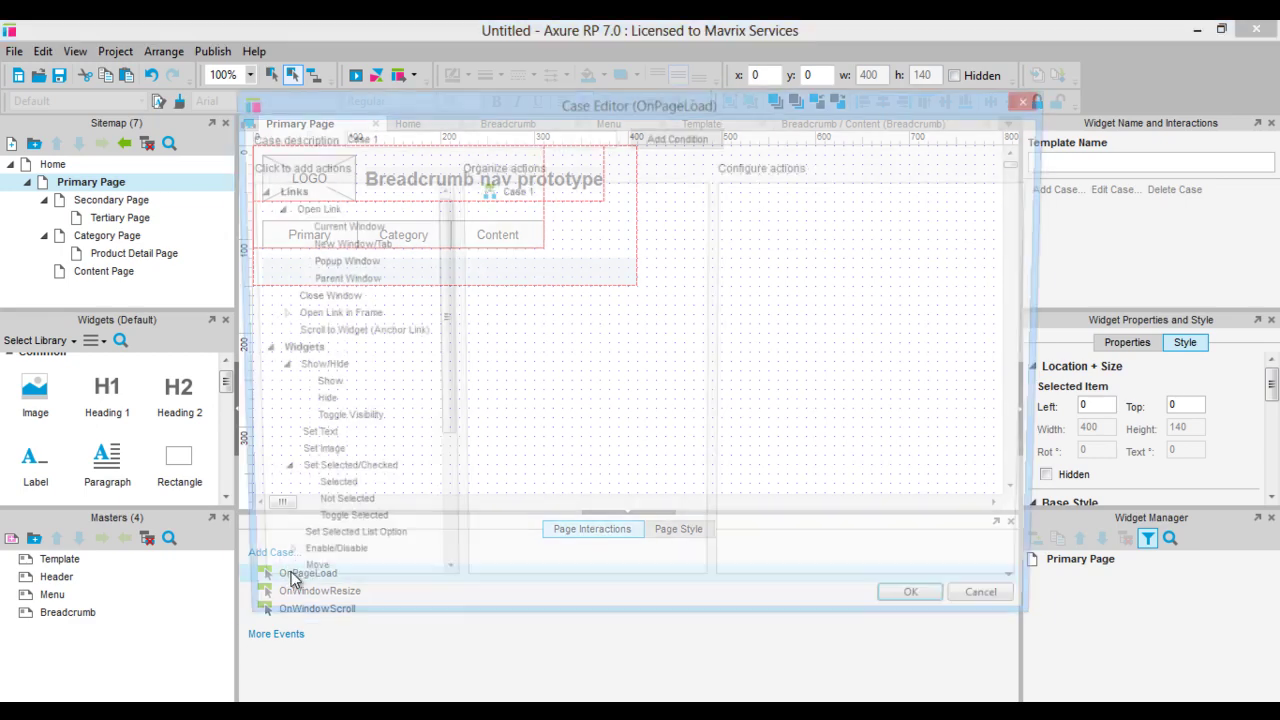
{"action": "scroll", "coordinate": [309, 386], "scroll_direction": "down", "scroll_amount": 1}
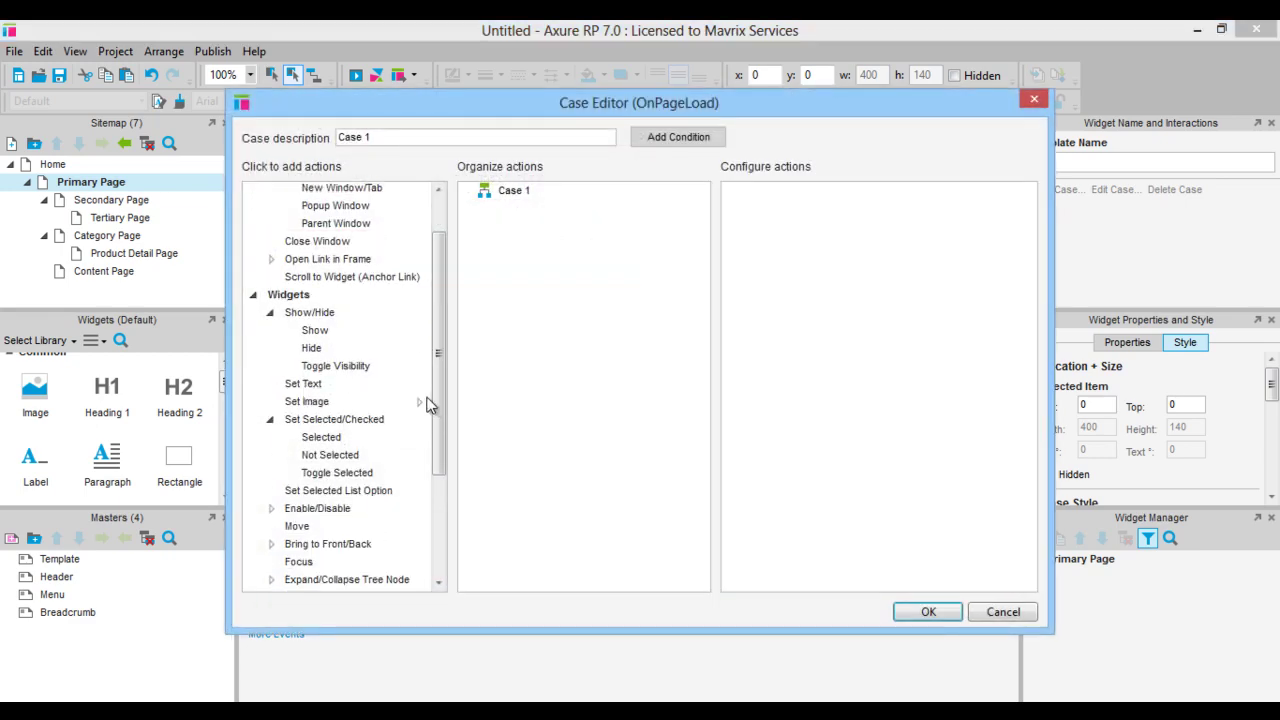
{"action": "left_click_drag", "start_coordinate": [443, 418], "coordinate": [430, 508]}
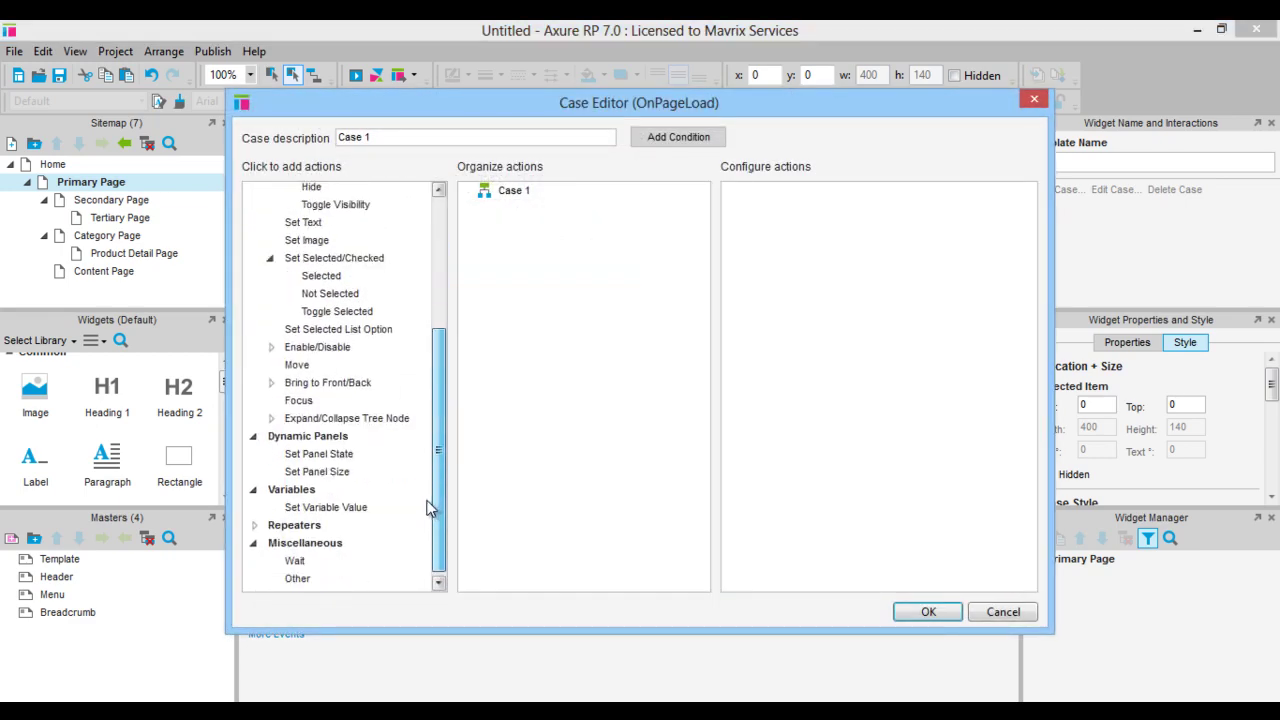
{"action": "left_click", "coordinate": [333, 456]}
{"action": "left_click", "coordinate": [788, 273]}
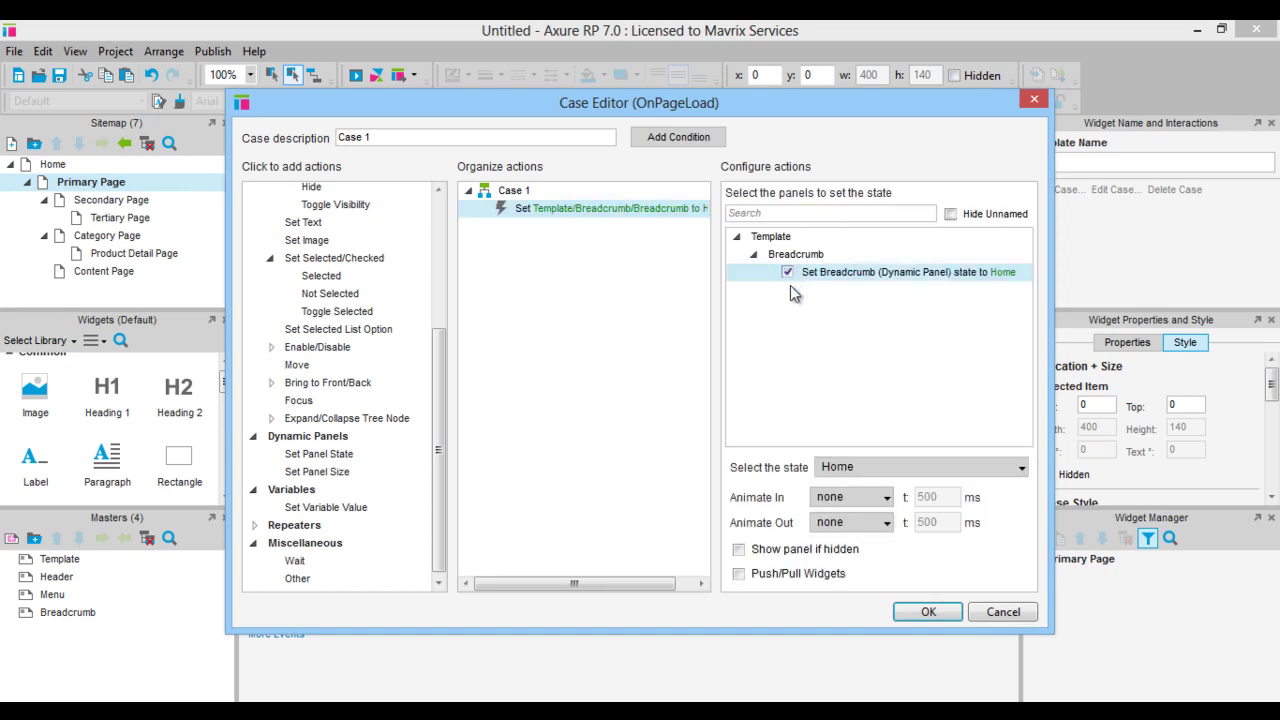
{"action": "left_click", "coordinate": [850, 469]}
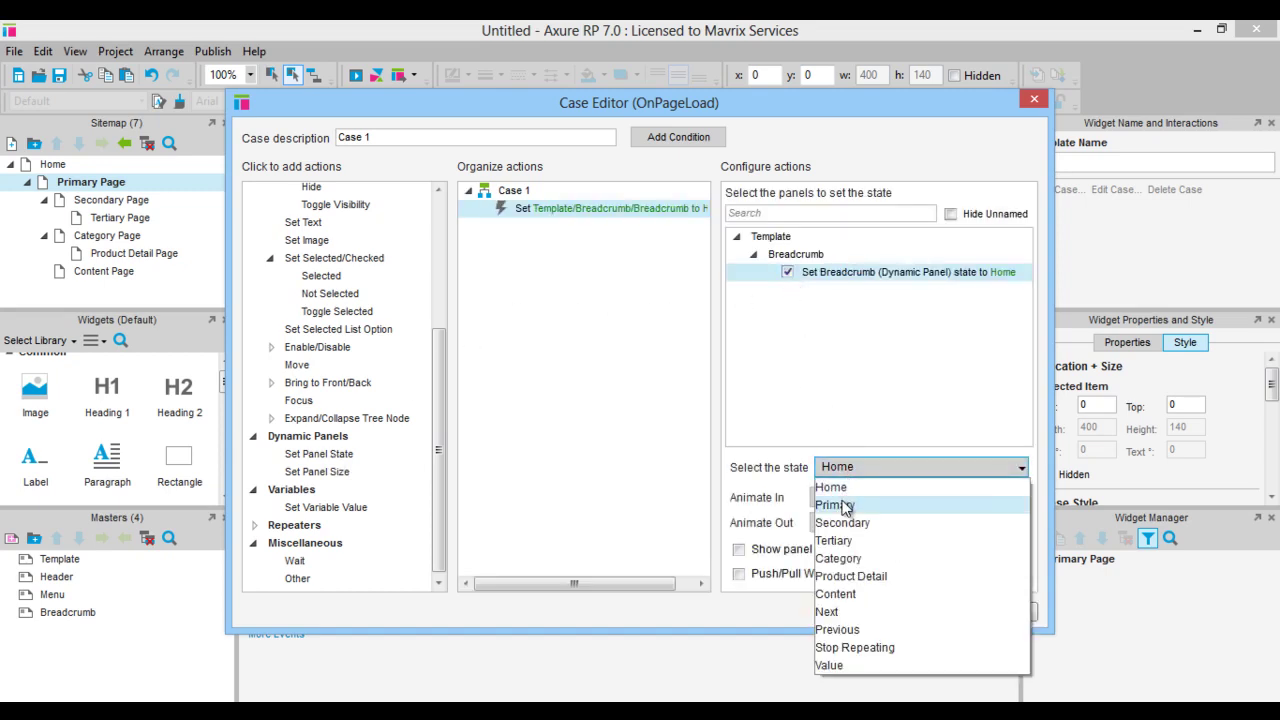
{"action": "left_click", "coordinate": [845, 508]}
{"action": "left_click", "coordinate": [916, 615]}
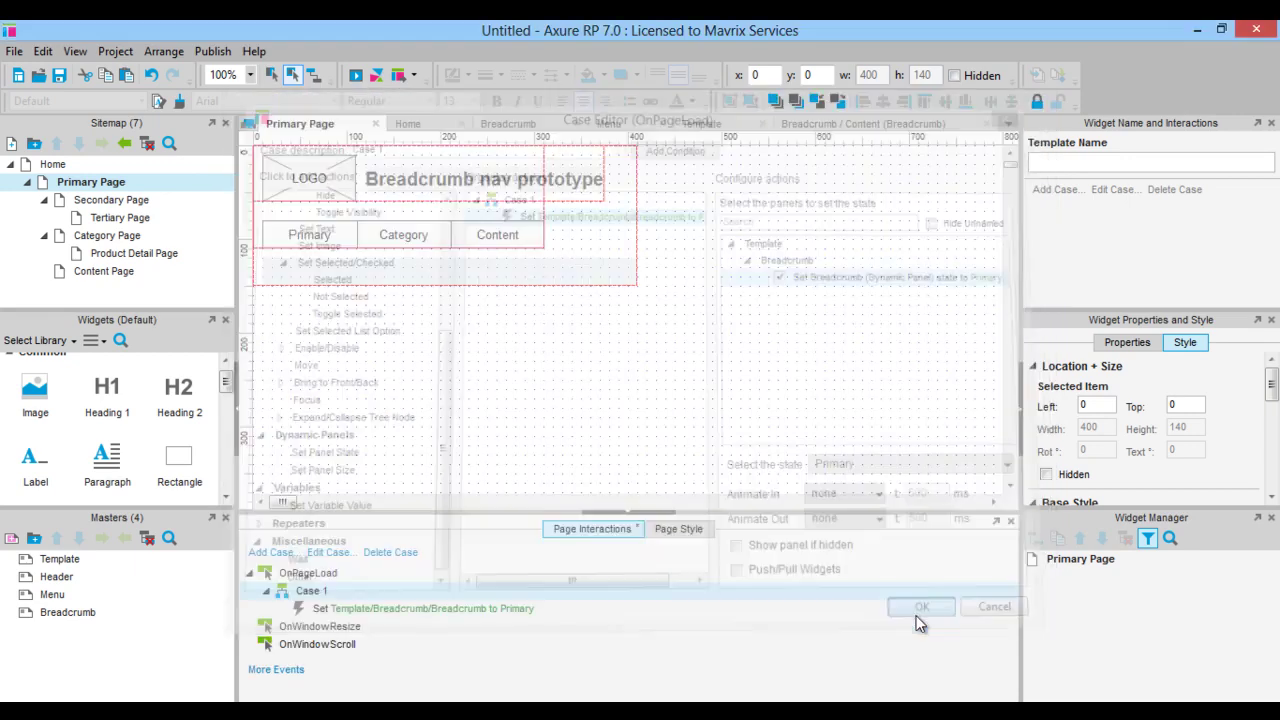
Step: Place the Template master on Secondary Page and add an OnPageLoad case setting the Breadcrumb dynamic panel to the Secondary state
{"action": "mouse_move", "coordinate": [47, 582]}
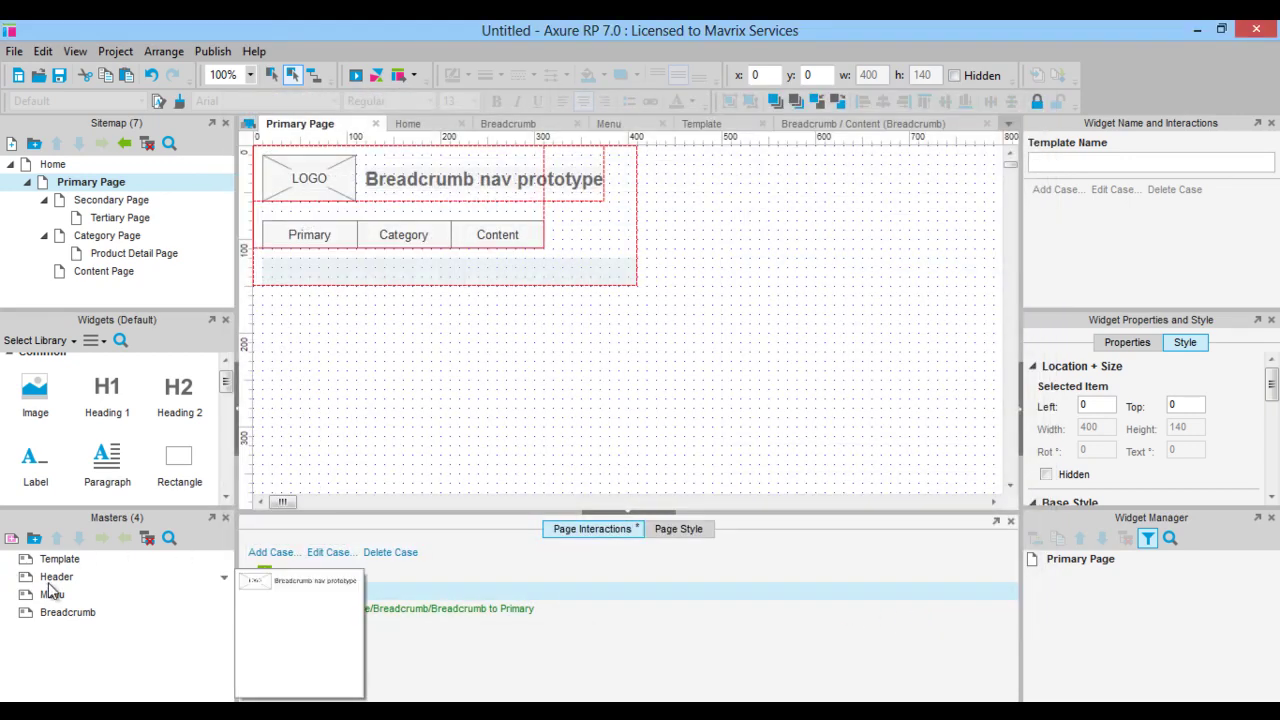
{"action": "double_click", "coordinate": [111, 200]}
{"action": "left_click_drag", "start_coordinate": [59, 559], "coordinate": [415, 263]}
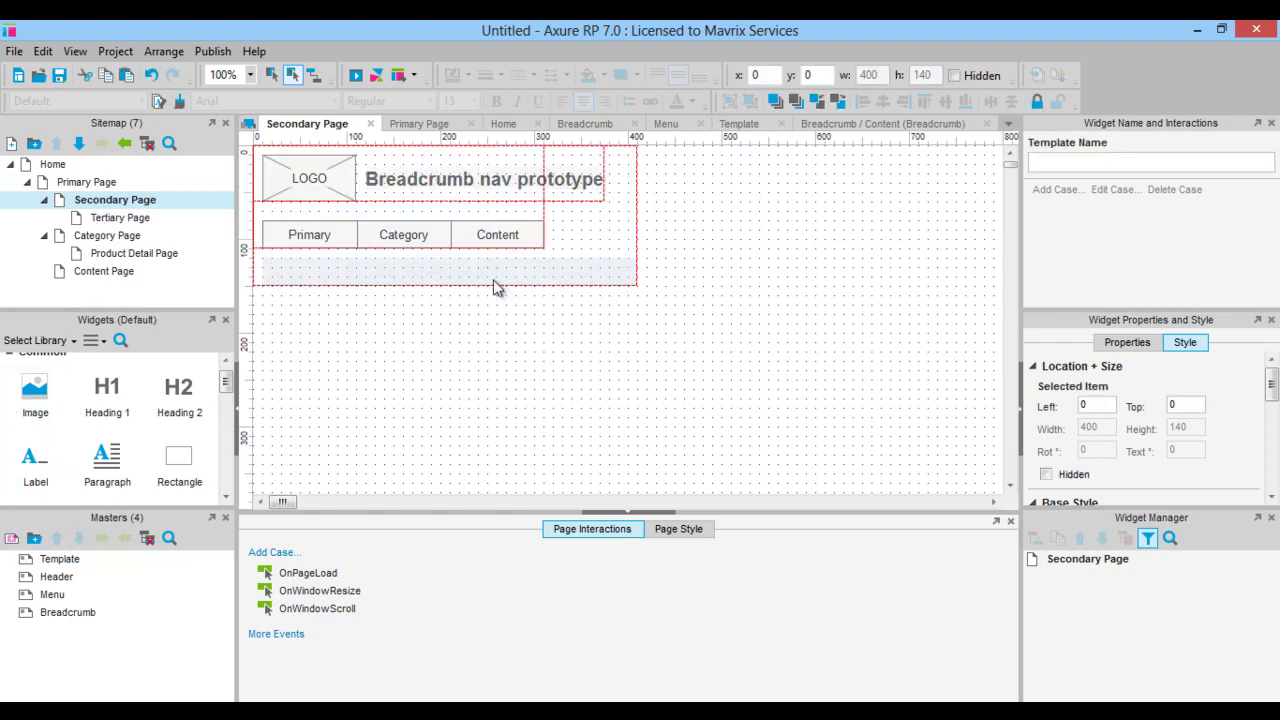
{"action": "double_click", "coordinate": [323, 578]}
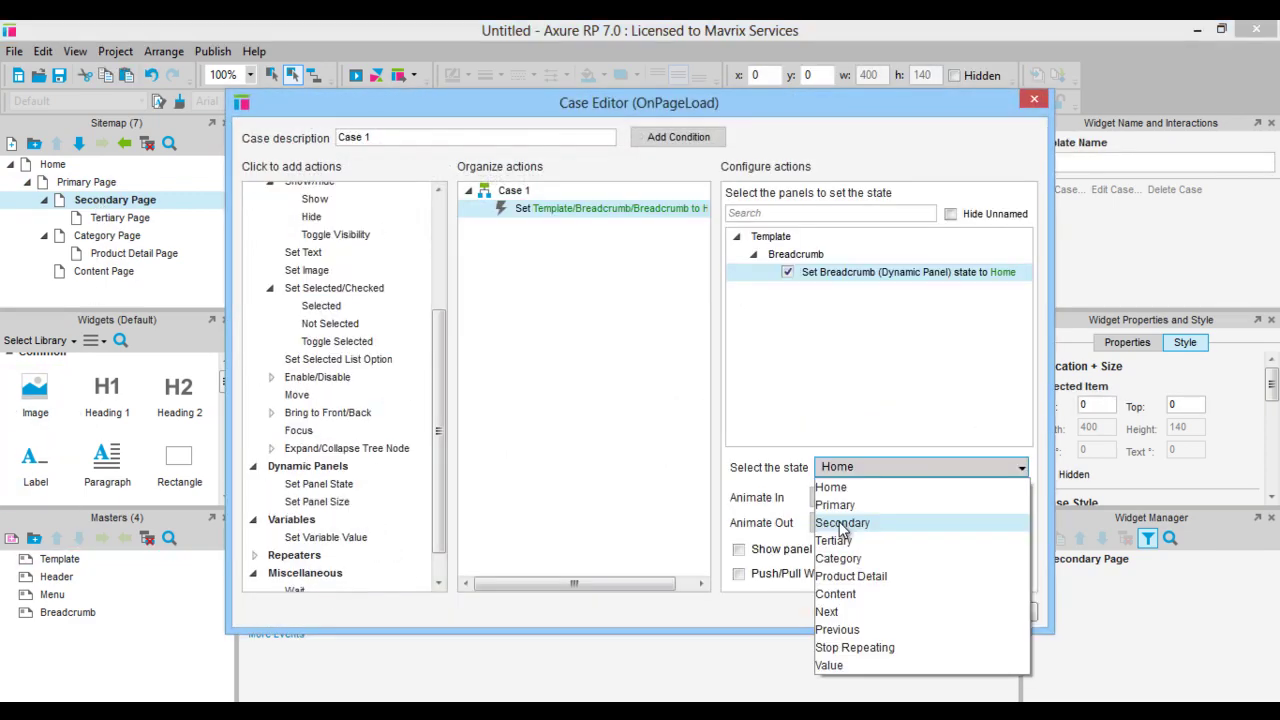
{"action": "left_click", "coordinate": [860, 517]}
{"action": "left_click", "coordinate": [928, 611]}
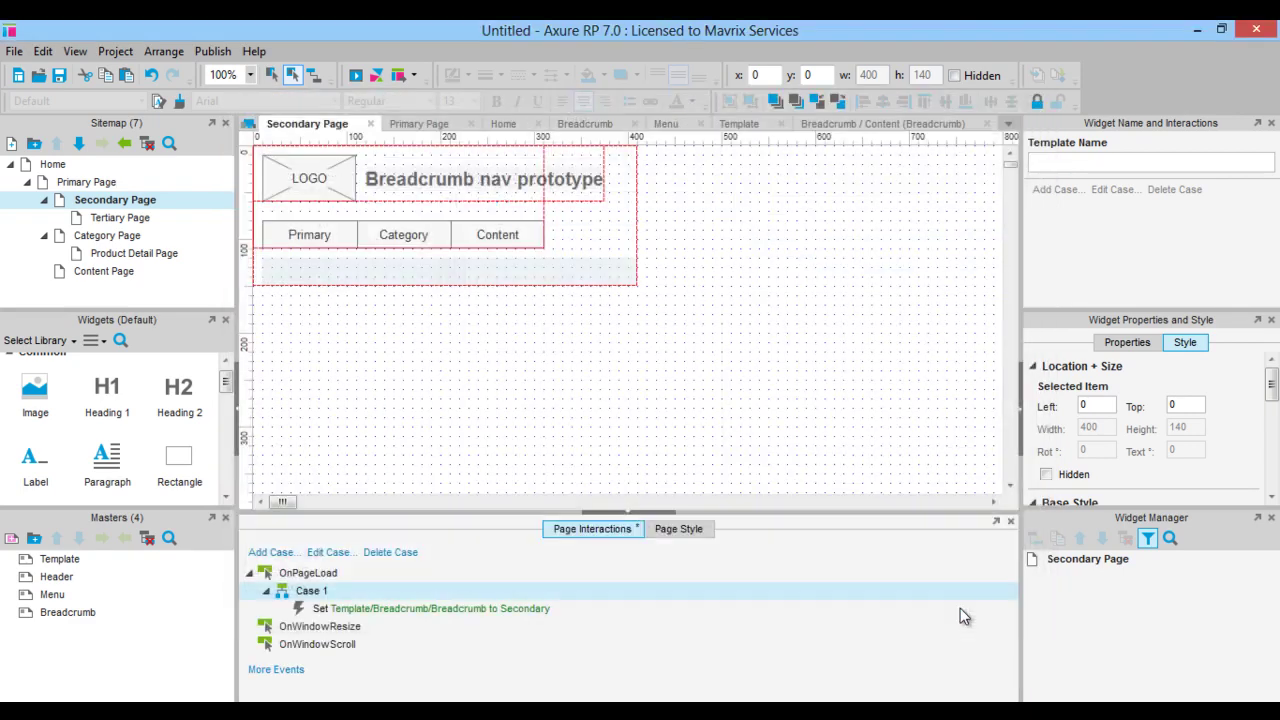
Step: Place the Template master on Tertiary Page and add an OnPageLoad case setting the Breadcrumb dynamic panel to the Tertiary state
{"action": "double_click", "coordinate": [102, 218]}
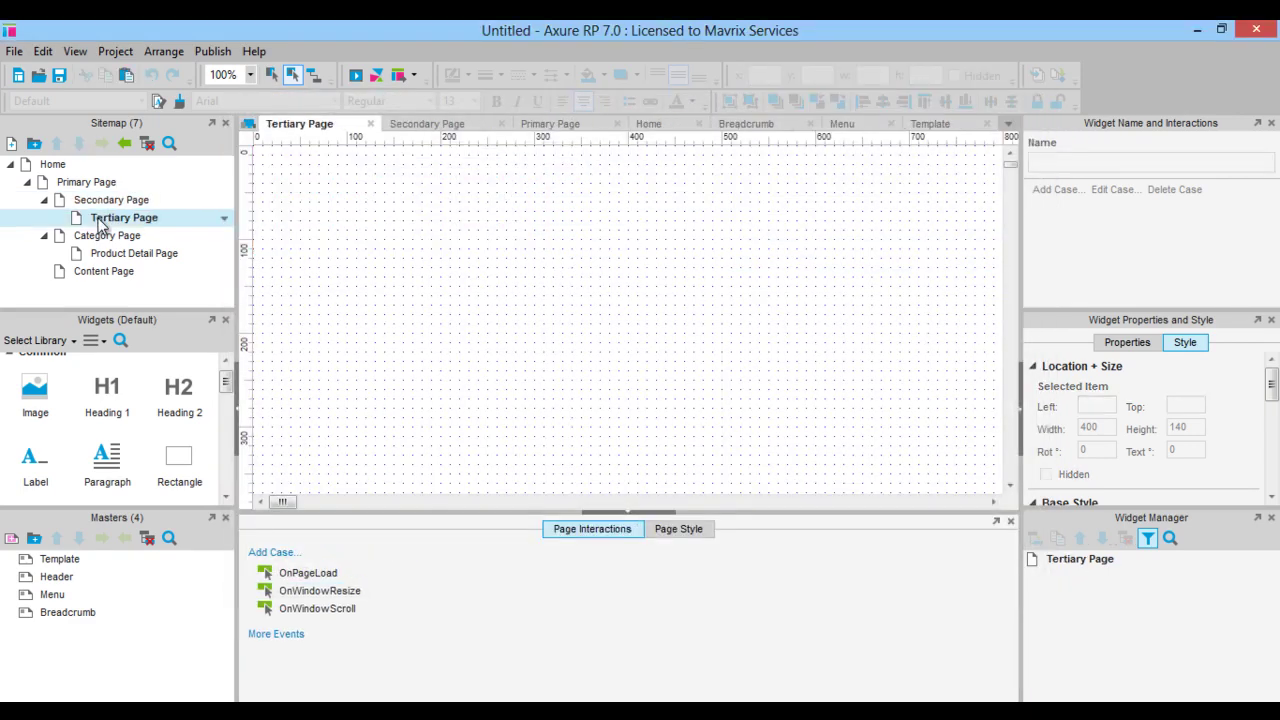
{"action": "left_click_drag", "start_coordinate": [54, 564], "coordinate": [578, 318]}
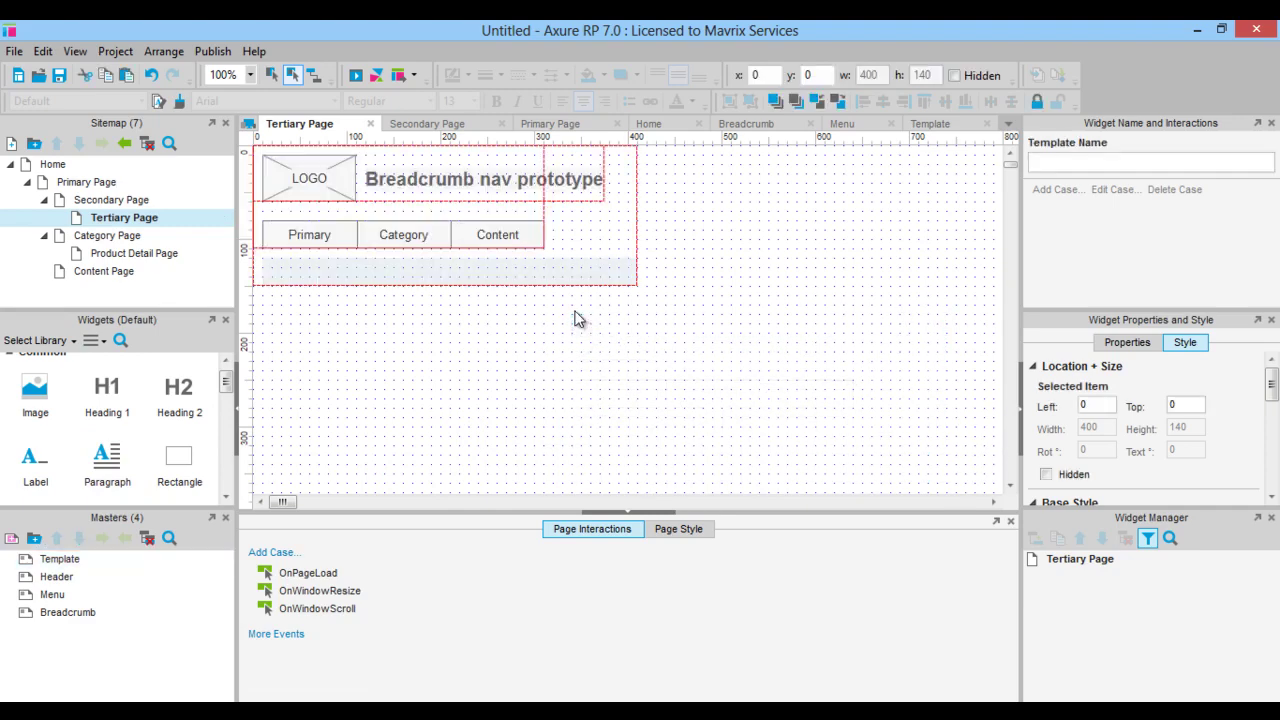
{"action": "double_click", "coordinate": [305, 574]}
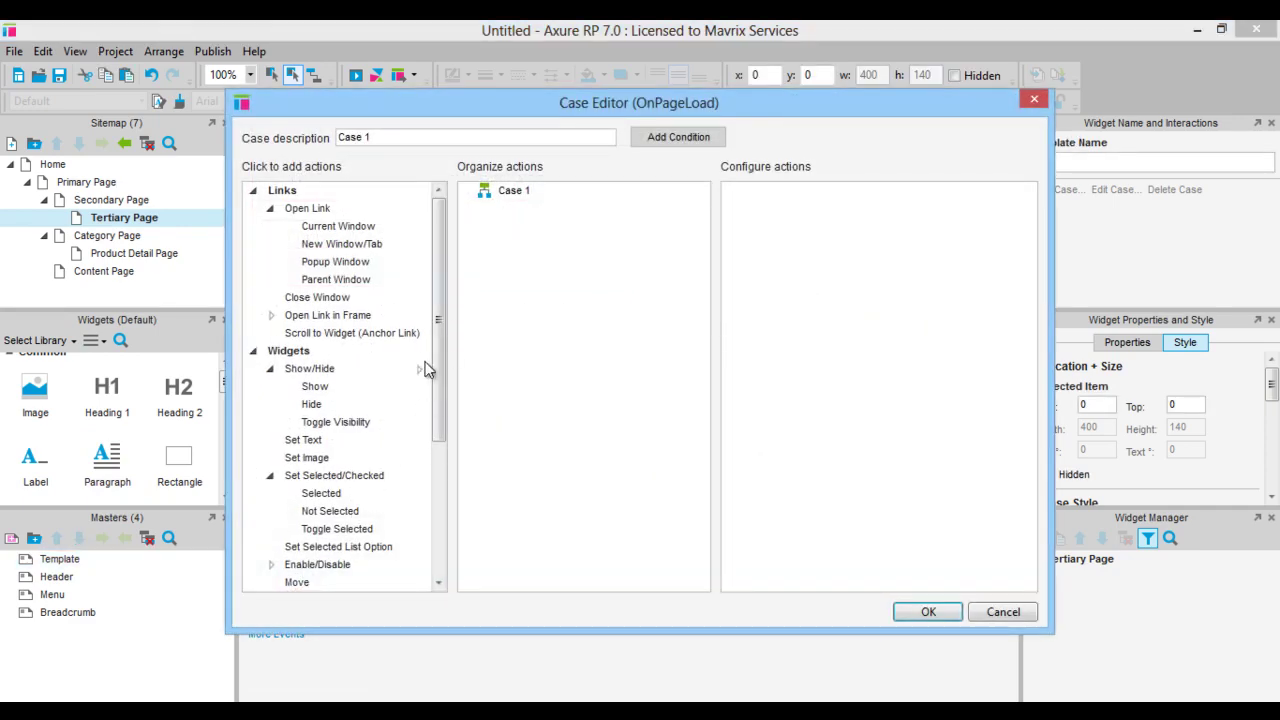
{"action": "left_click_drag", "start_coordinate": [432, 306], "coordinate": [432, 416]}
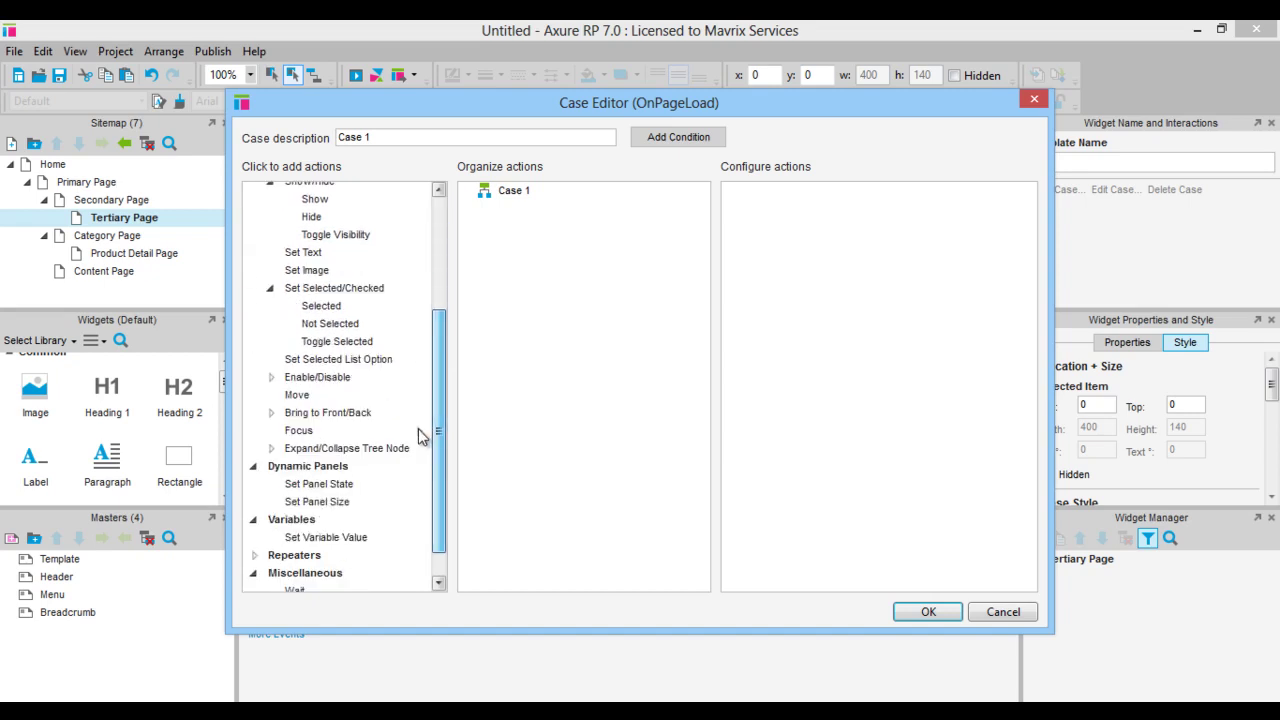
{"action": "left_click", "coordinate": [345, 485]}
{"action": "left_click", "coordinate": [788, 272]}
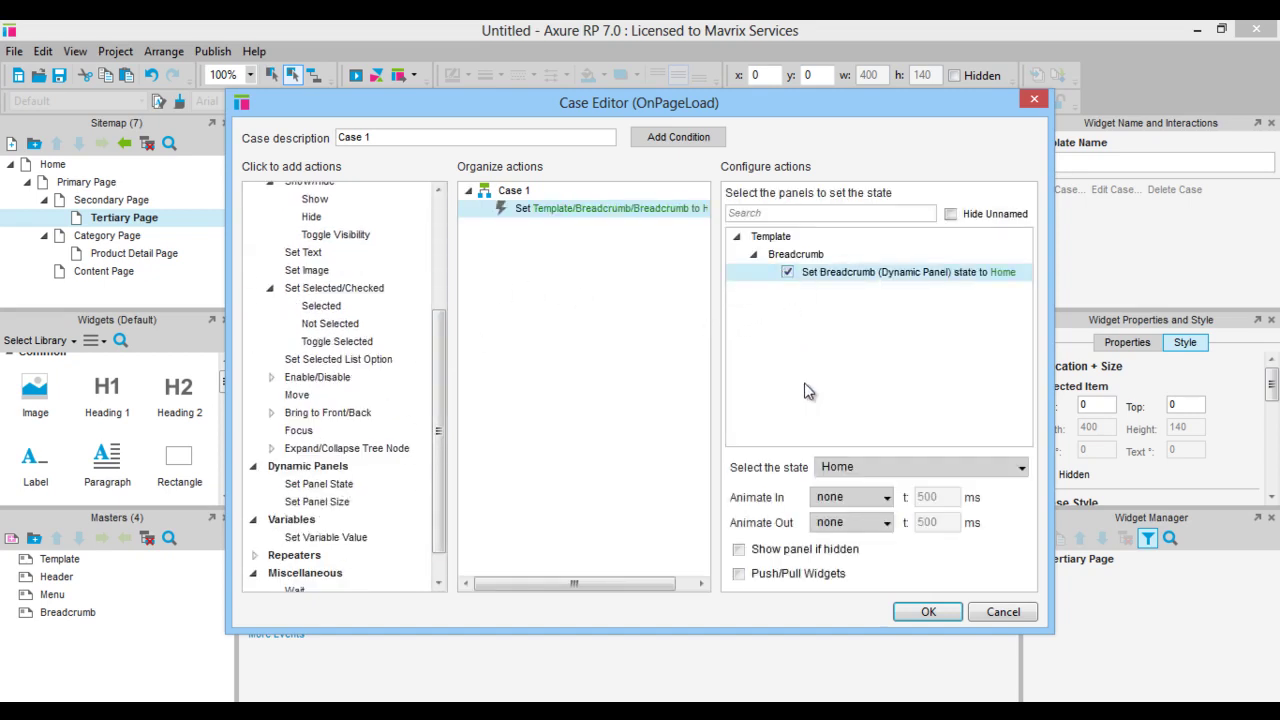
{"action": "left_click", "coordinate": [840, 467]}
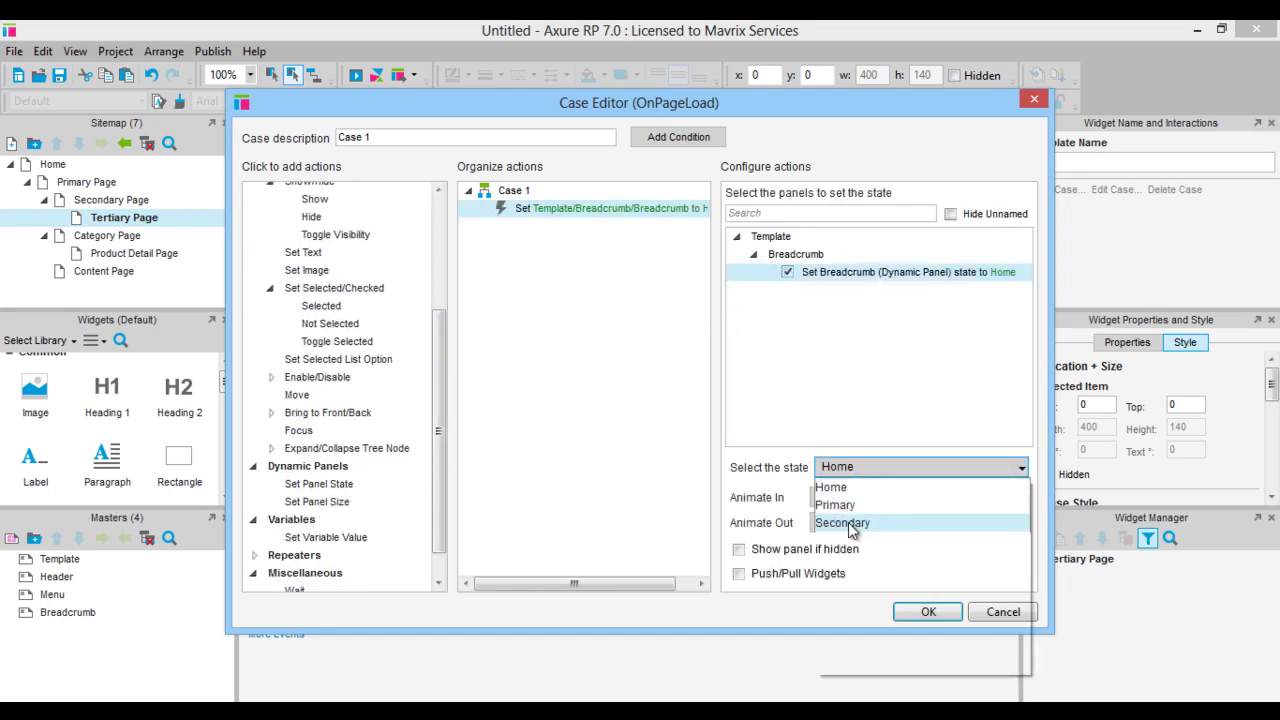
{"action": "left_click", "coordinate": [848, 540]}
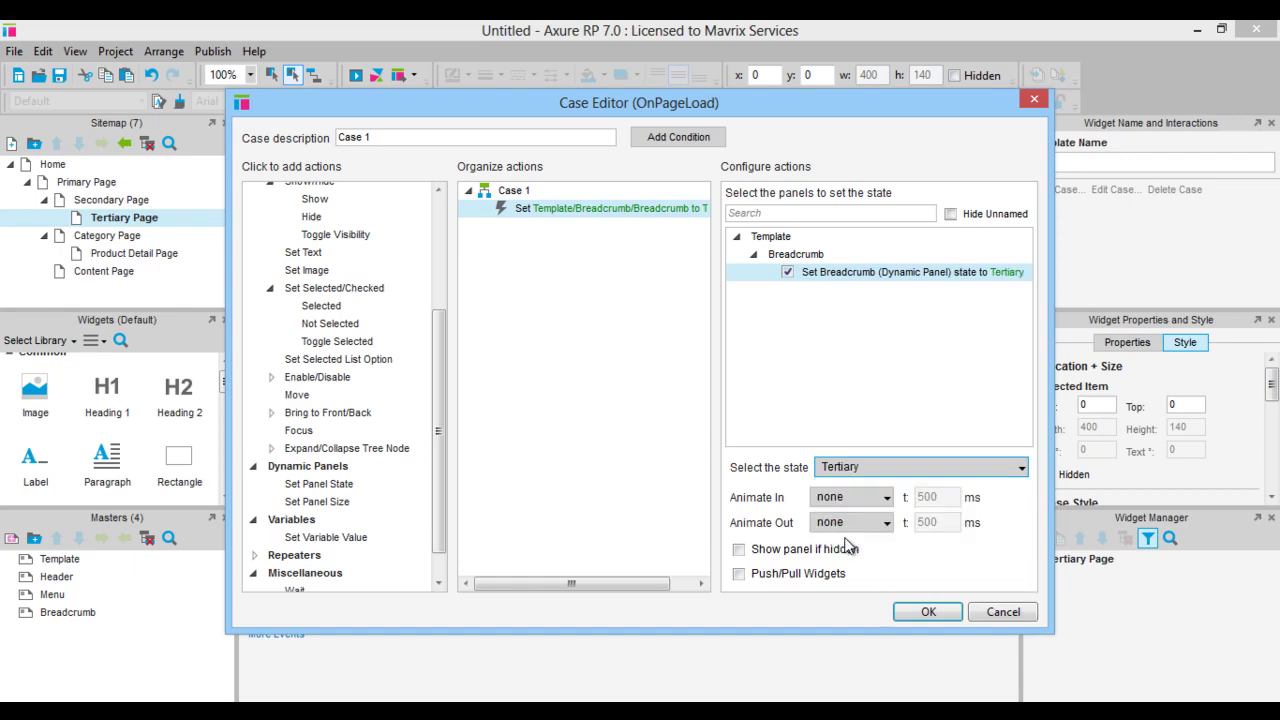
{"action": "left_click", "coordinate": [920, 612]}
Step: Place the Template master on Category Page and add an OnPageLoad case setting the Breadcrumb dynamic panel to the Category state
{"action": "double_click", "coordinate": [110, 235]}
{"action": "left_click_drag", "start_coordinate": [66, 562], "coordinate": [406, 288]}
{"action": "double_click", "coordinate": [308, 572]}
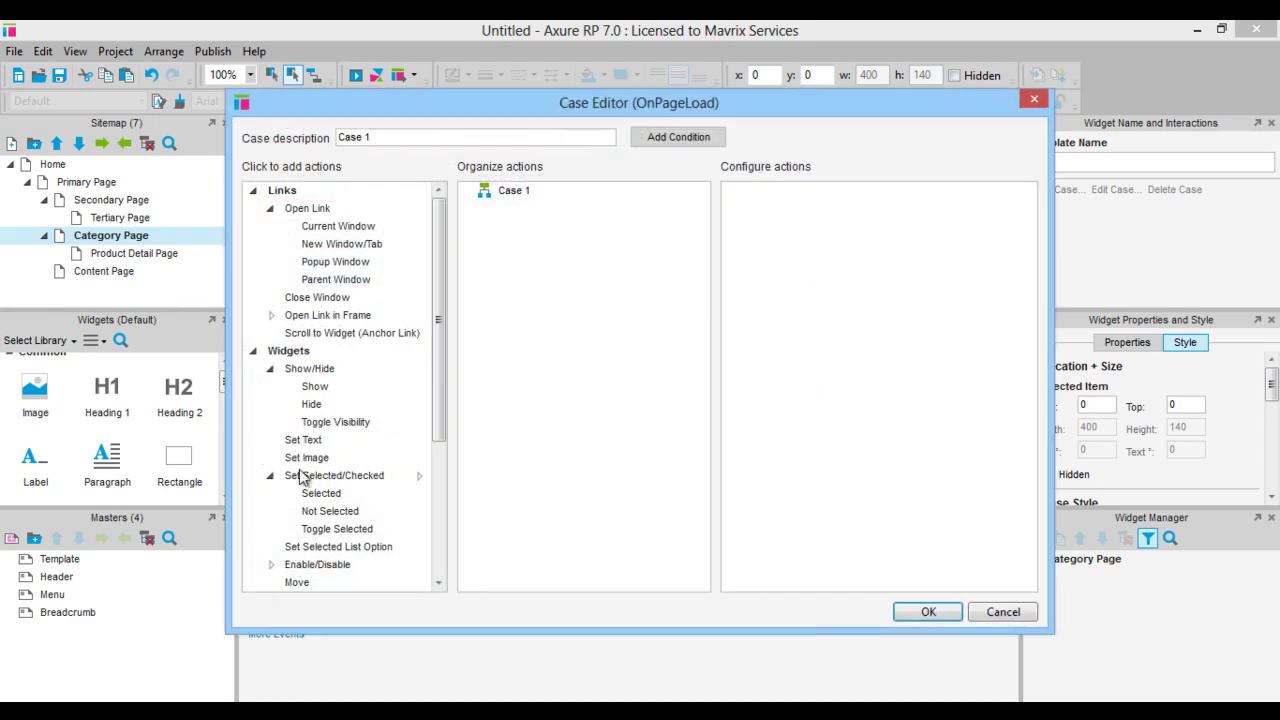
{"action": "left_click_drag", "start_coordinate": [434, 347], "coordinate": [455, 509]}
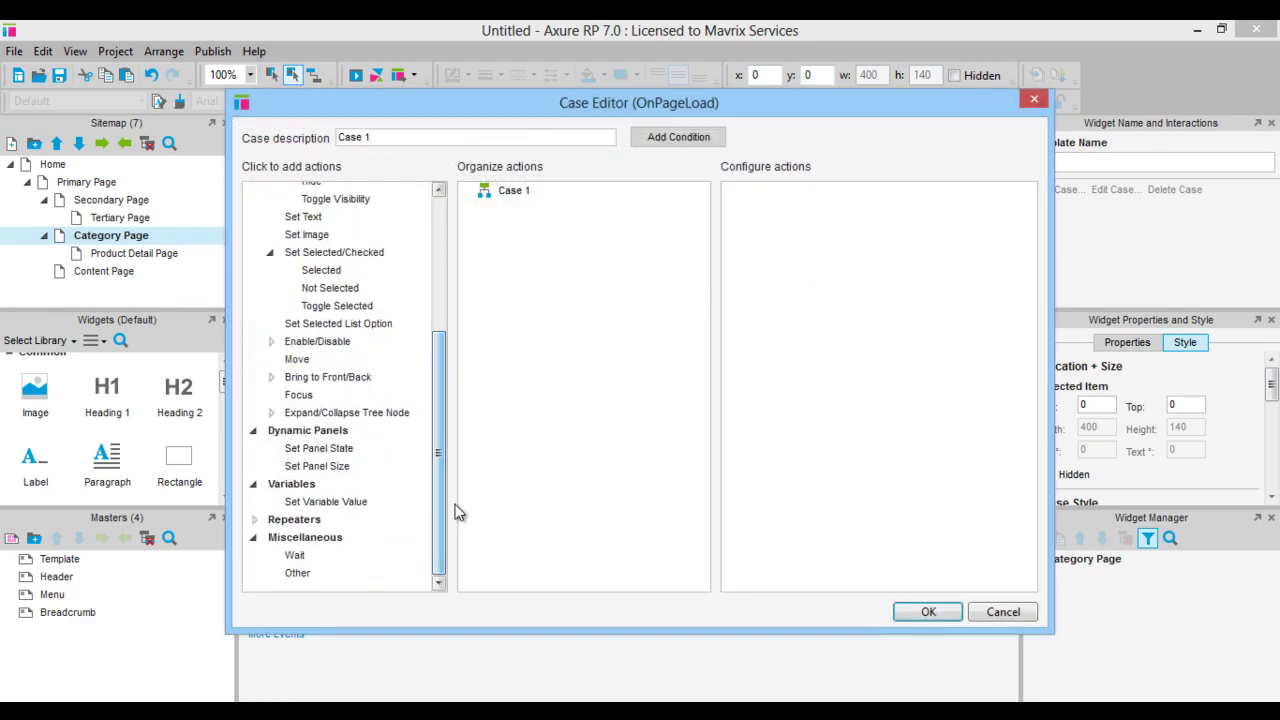
{"action": "left_click", "coordinate": [316, 449]}
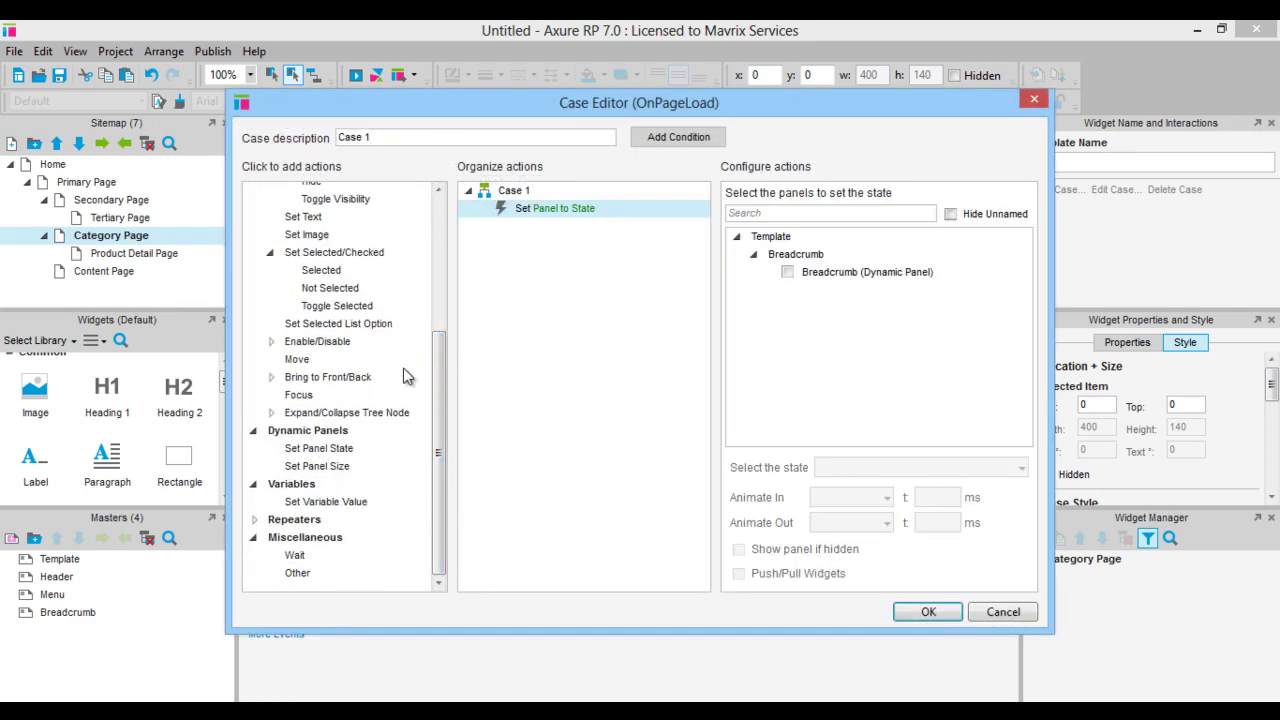
{"action": "left_click", "coordinate": [788, 273]}
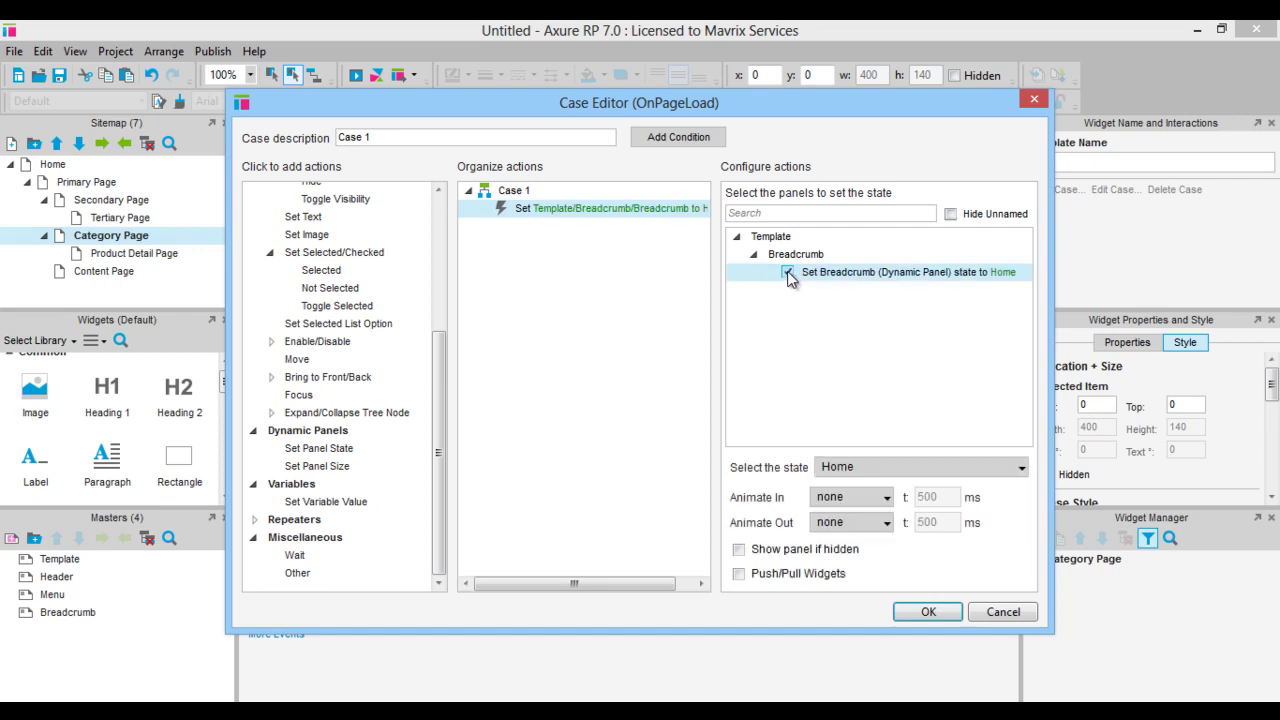
{"action": "left_click", "coordinate": [872, 466]}
{"action": "left_click", "coordinate": [848, 558]}
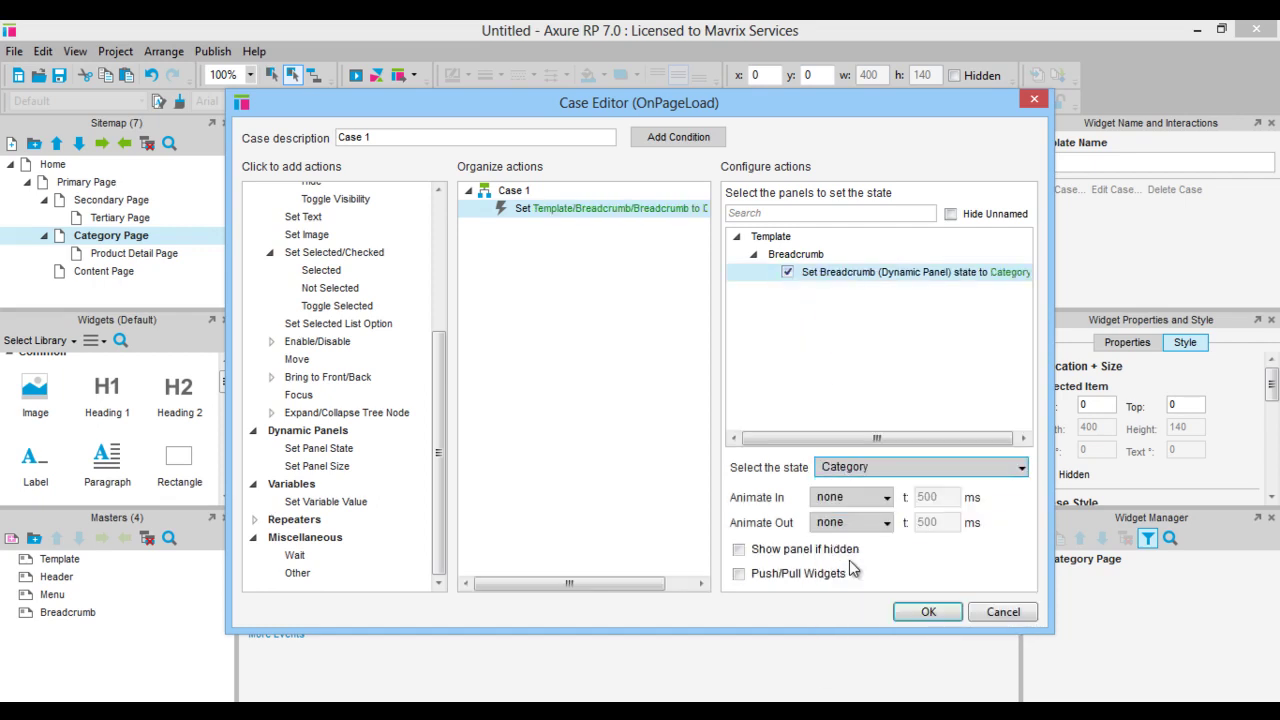
{"action": "left_click", "coordinate": [913, 609]}
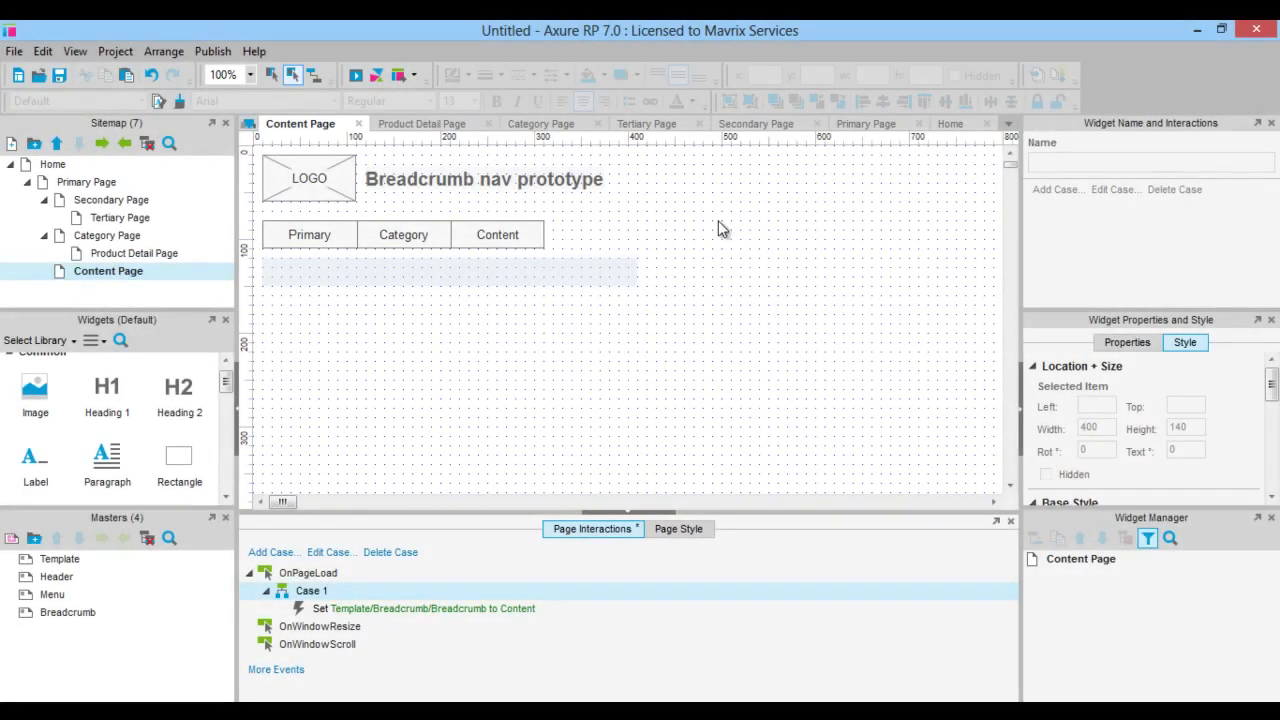
Step: Preview the prototype in the browser and test the breadcrumb through the Primary, Category, Content and Product Detail menu items
{"action": "left_click", "coordinate": [213, 52]}
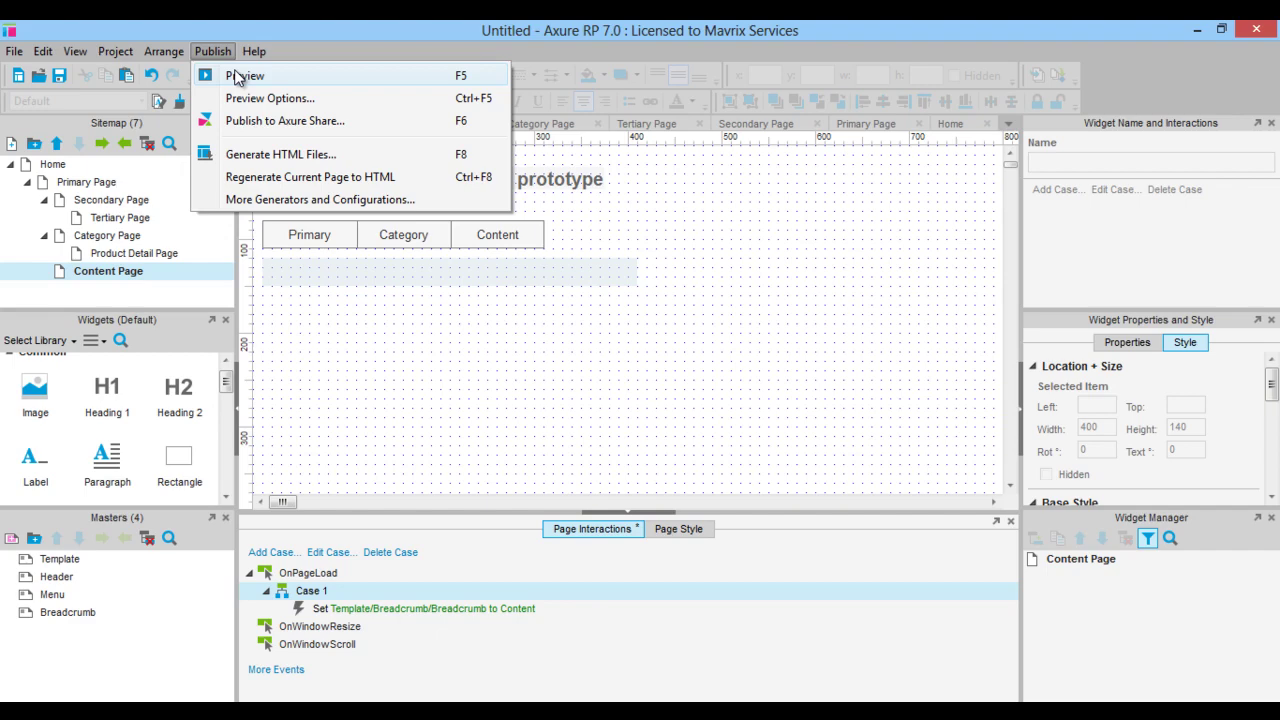
{"action": "left_click", "coordinate": [240, 77]}
{"action": "mouse_move", "coordinate": [300, 170]}
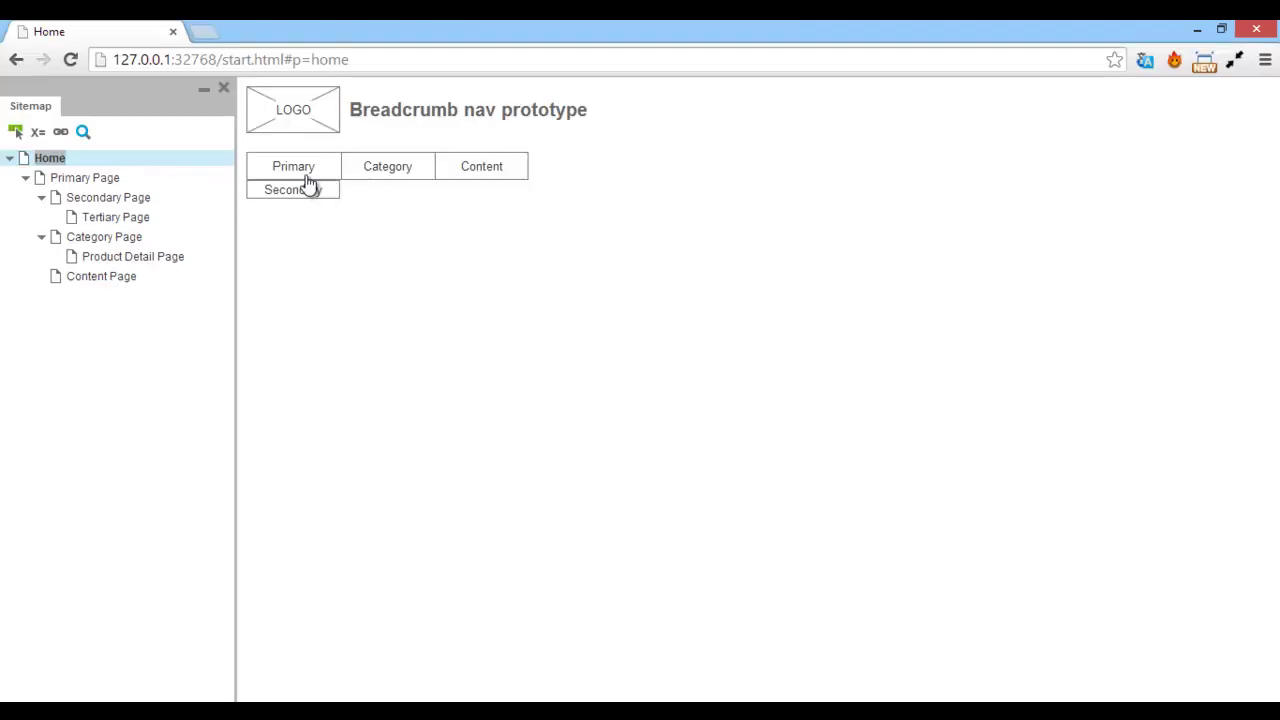
{"action": "mouse_move", "coordinate": [391, 172]}
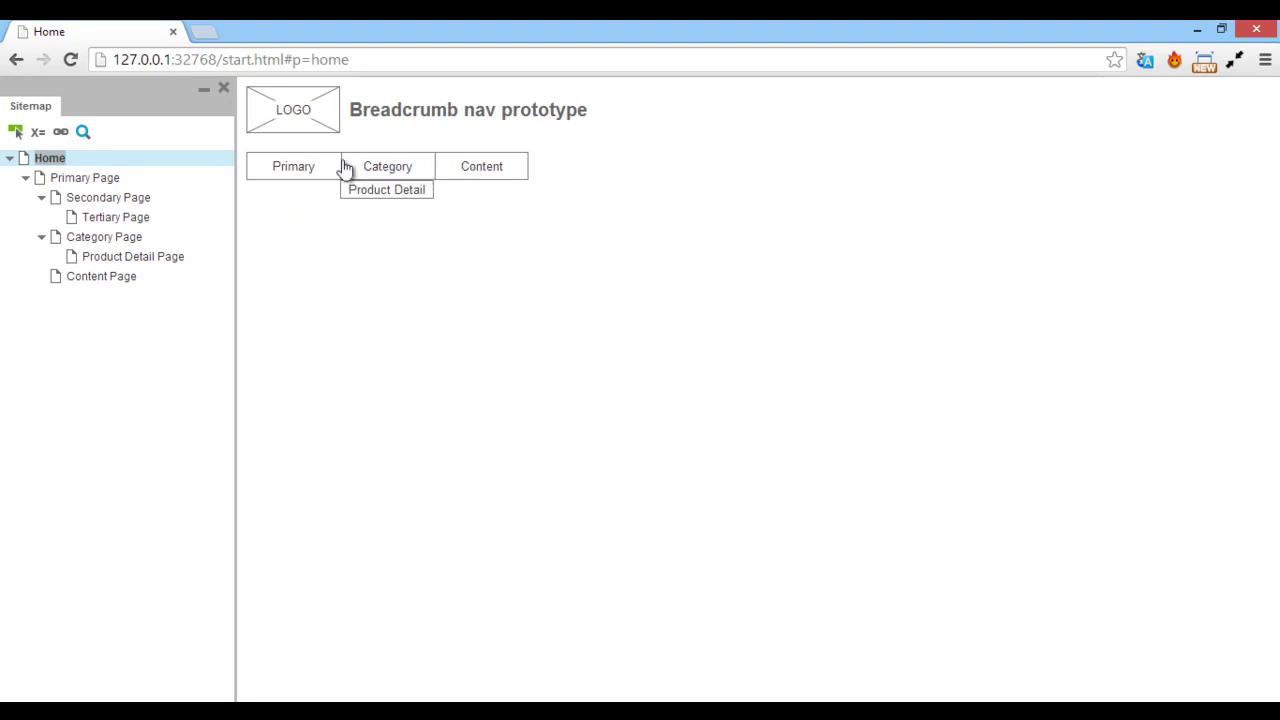
{"action": "mouse_move", "coordinate": [320, 194]}
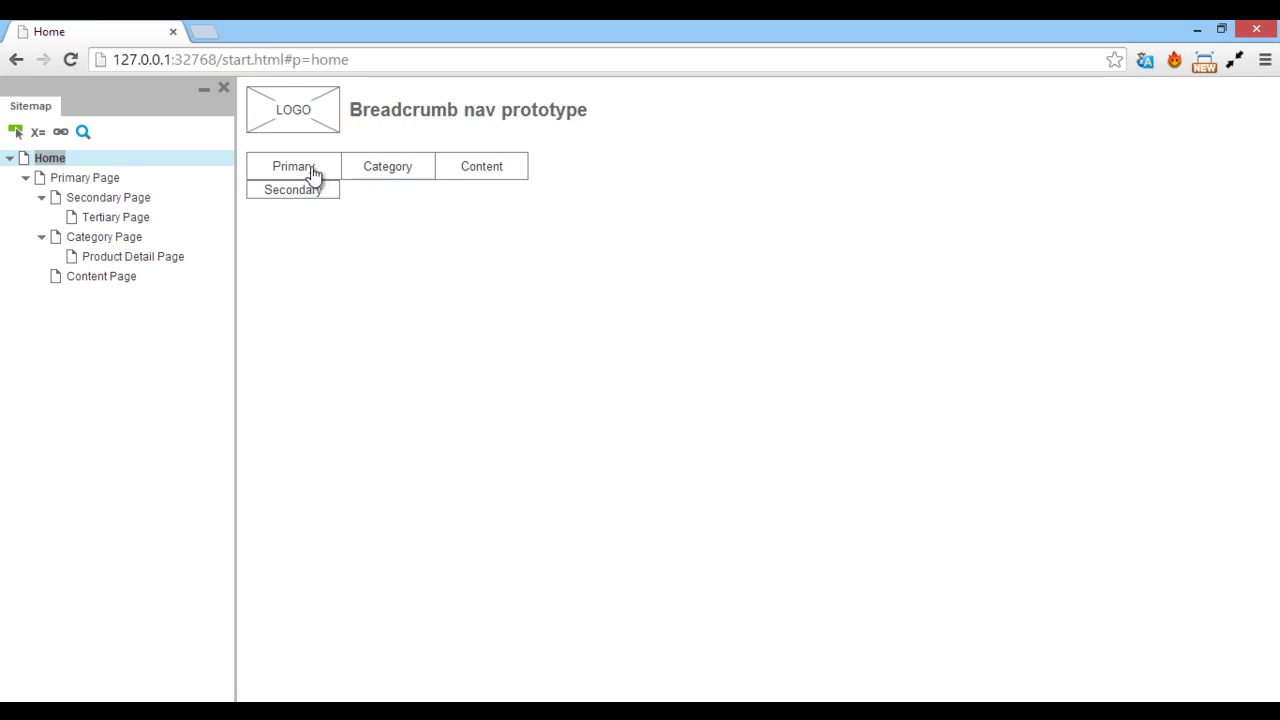
{"action": "left_click", "coordinate": [312, 168]}
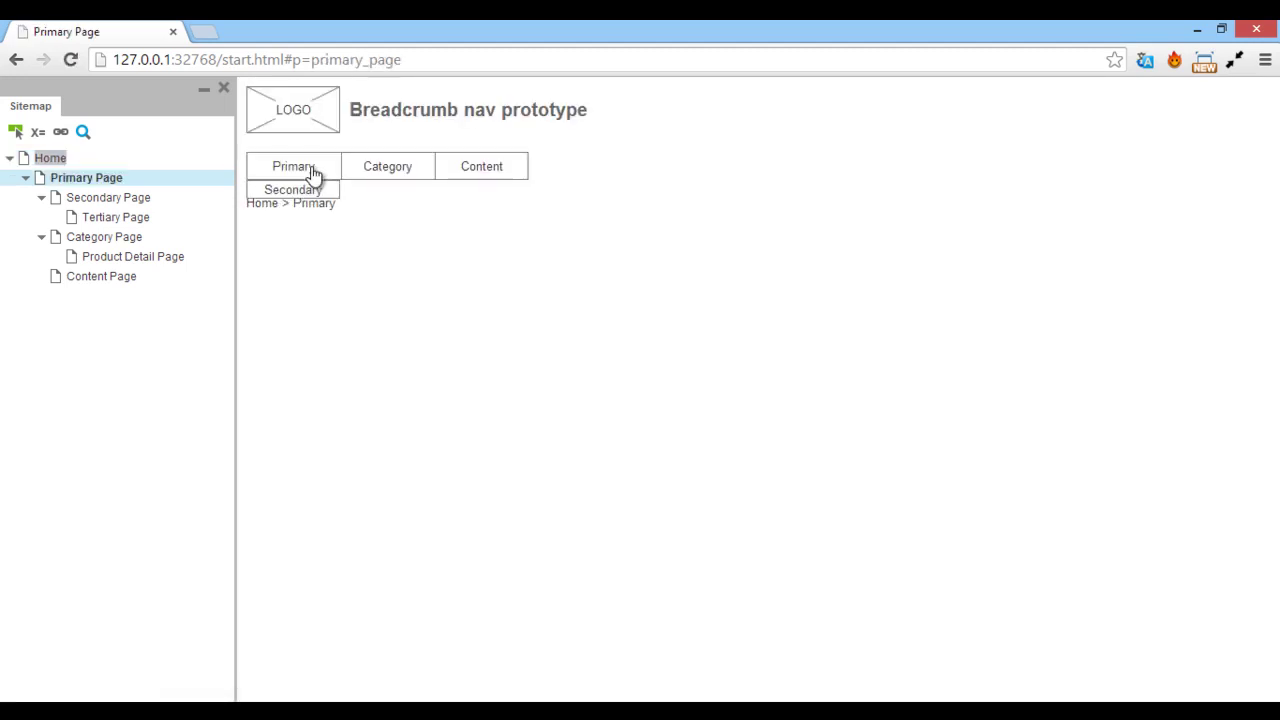
{"action": "left_click", "coordinate": [383, 170]}
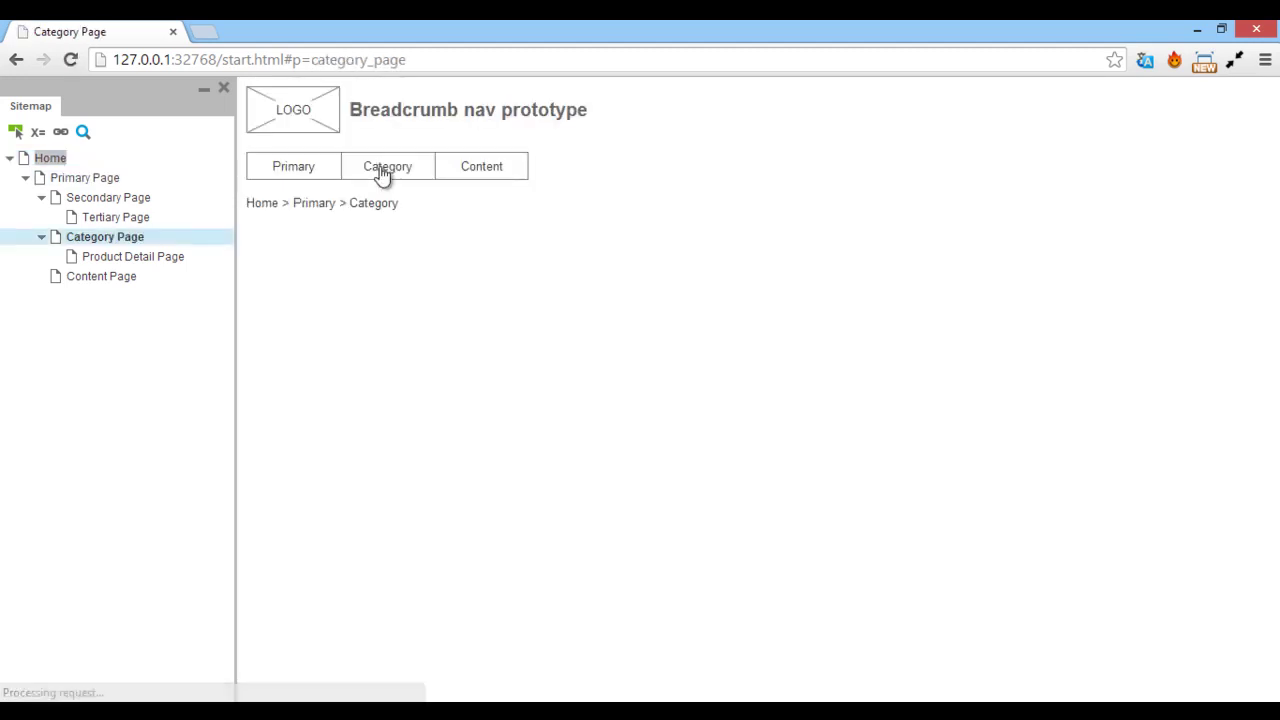
{"action": "left_click", "coordinate": [472, 174]}
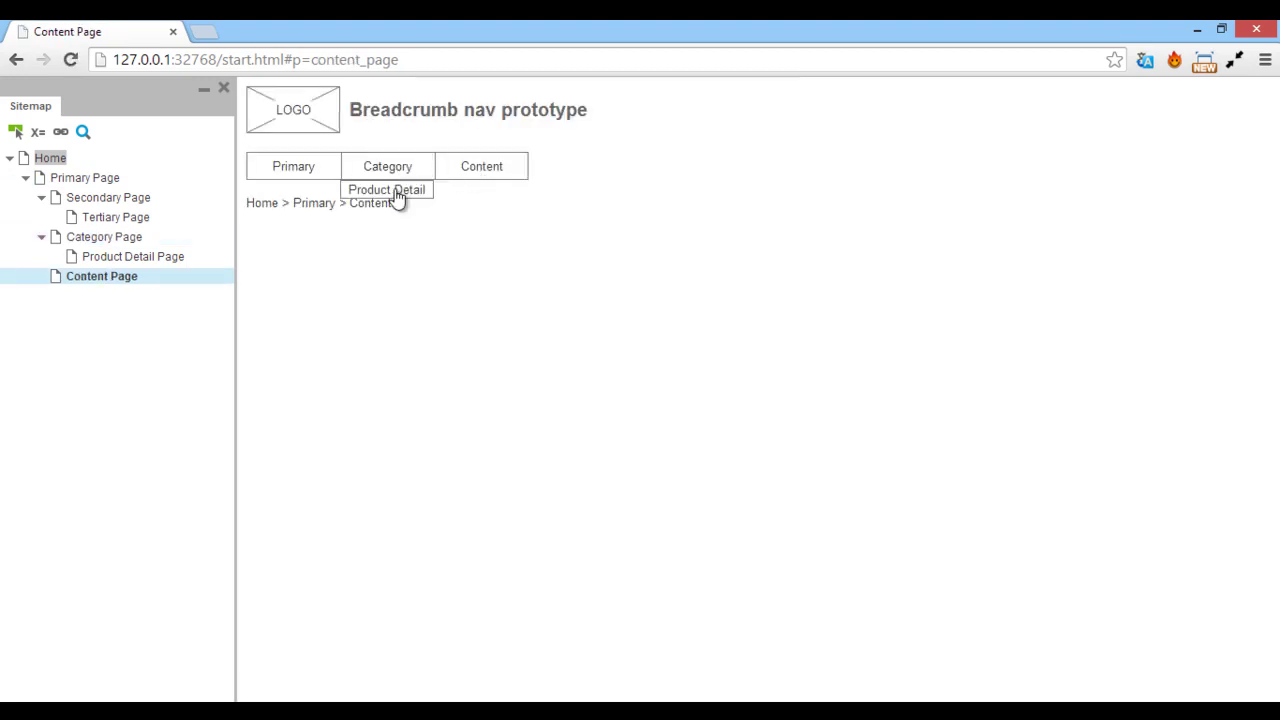
{"action": "left_click", "coordinate": [397, 192]}
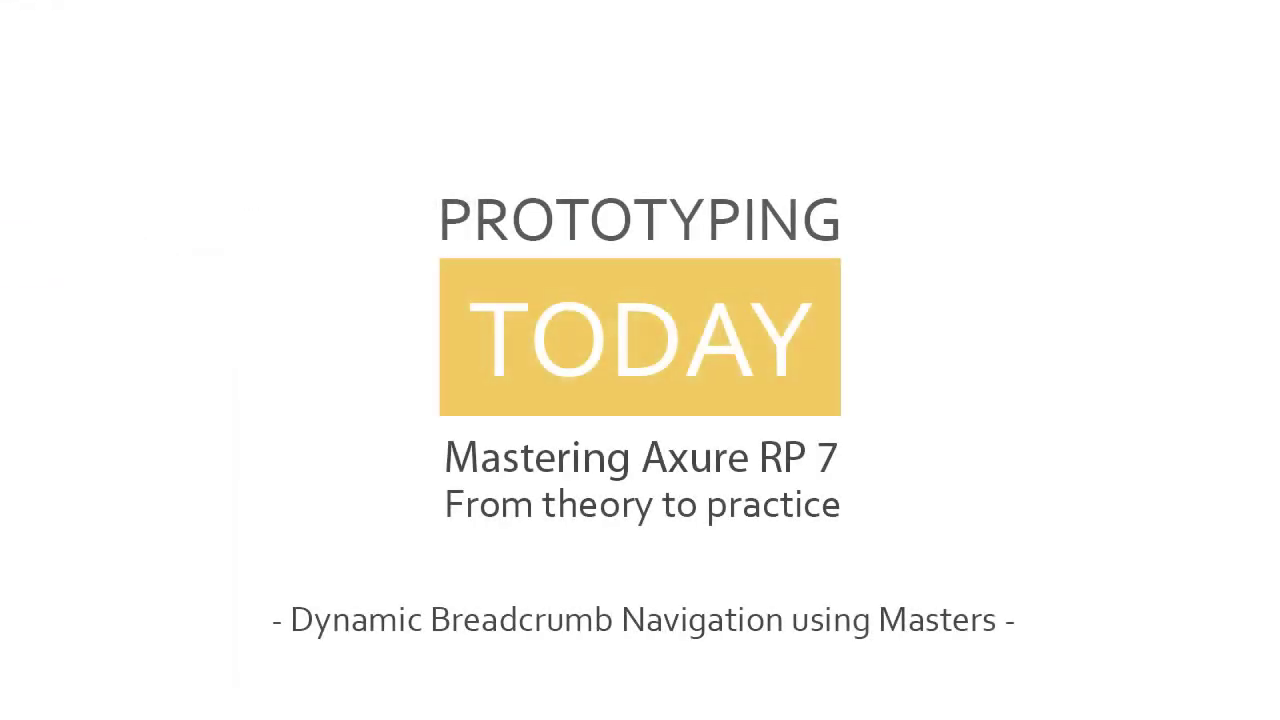